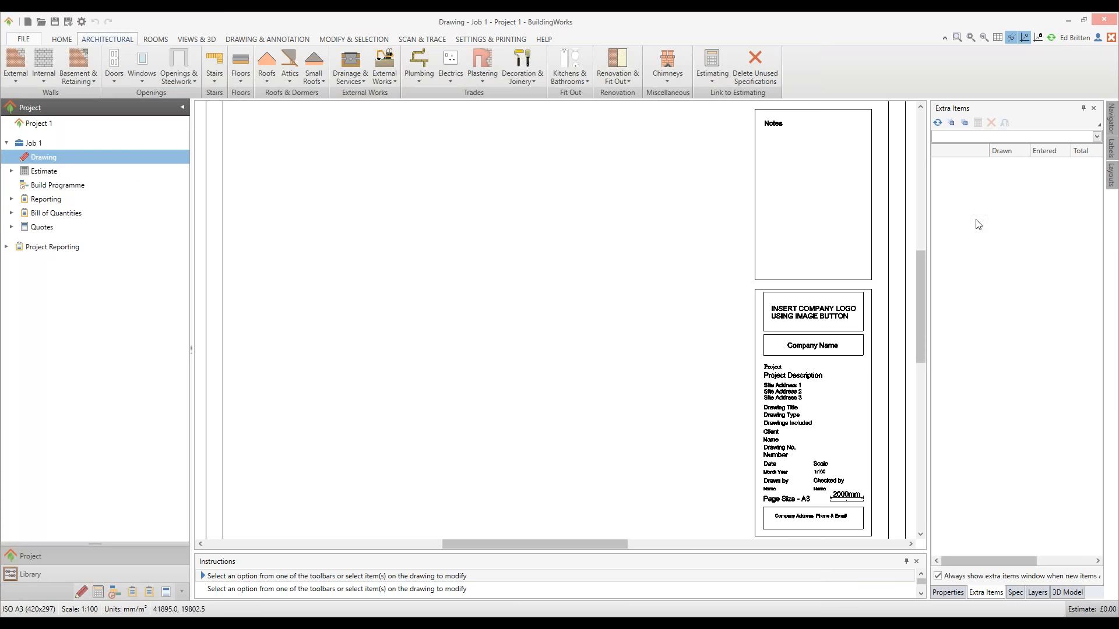
Start a block and block cavity rendered external wall using the partial fill, High Thermal Performance specification.
scroll(474, 272, down, 2)
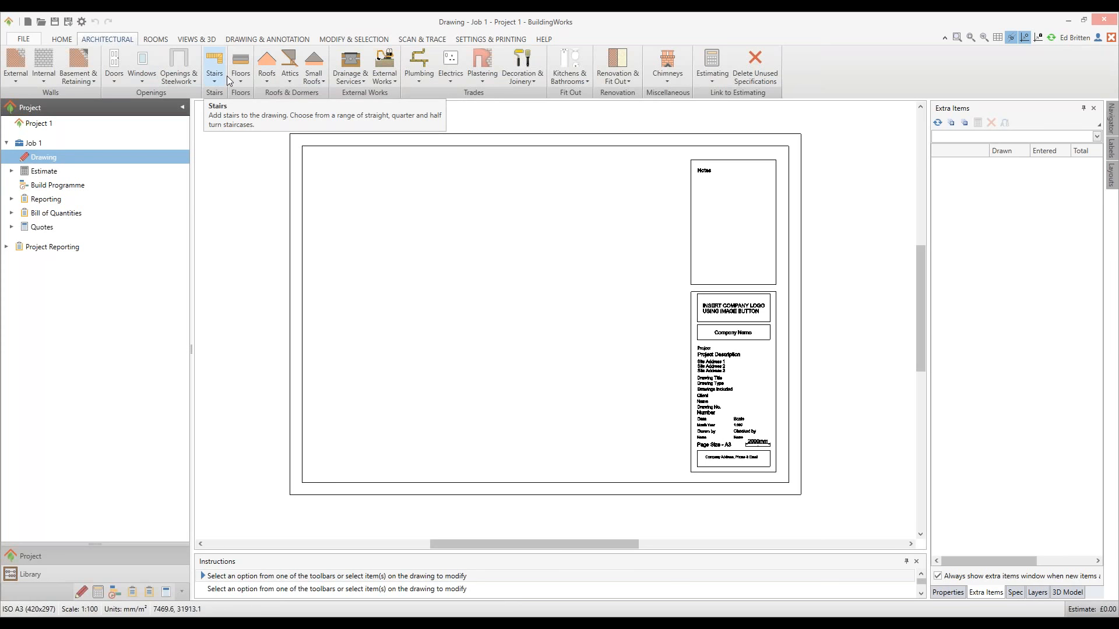
click(16, 83)
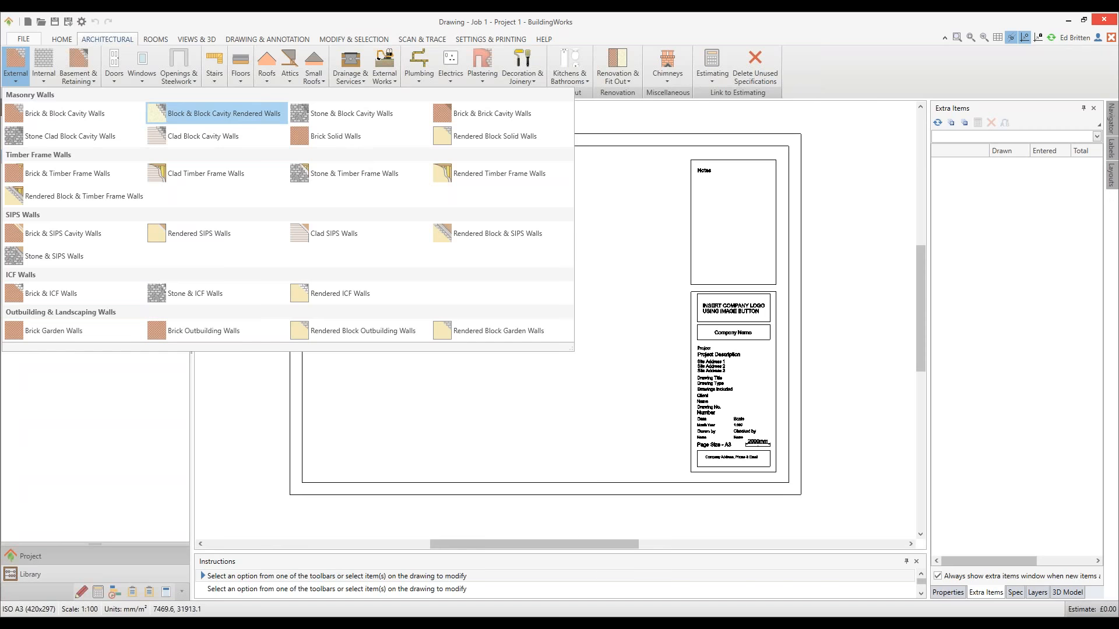
click(216, 113)
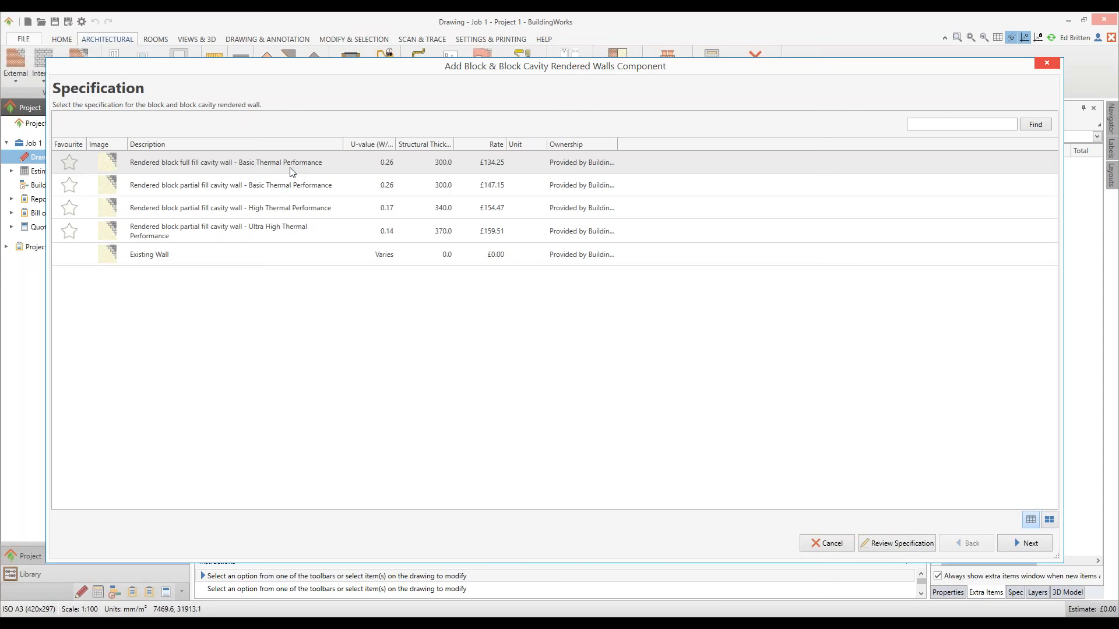
click(307, 209)
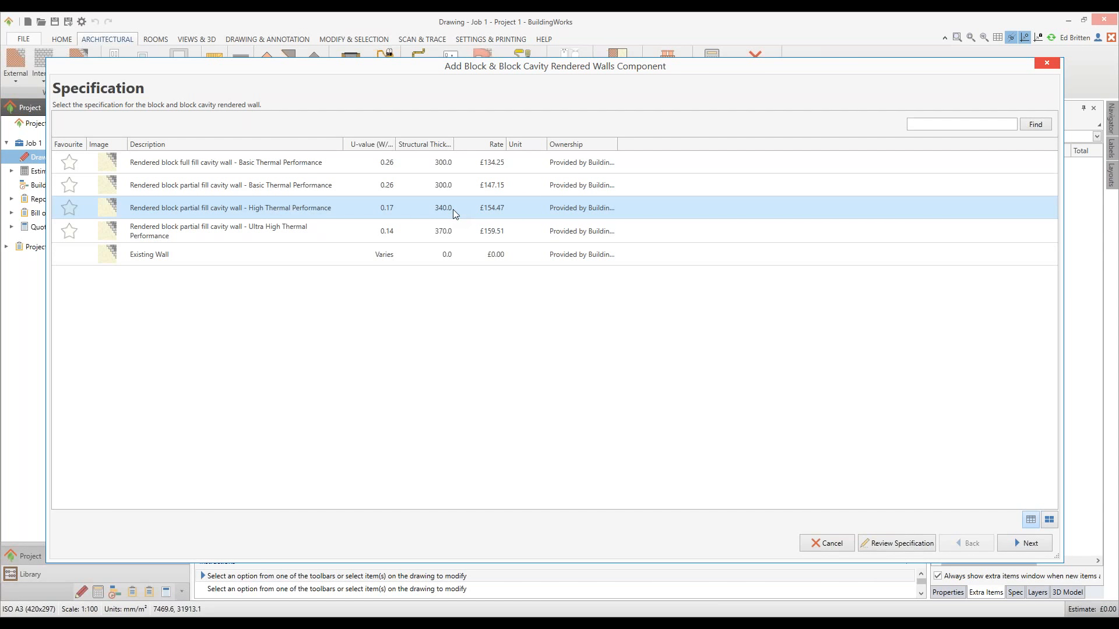
click(351, 233)
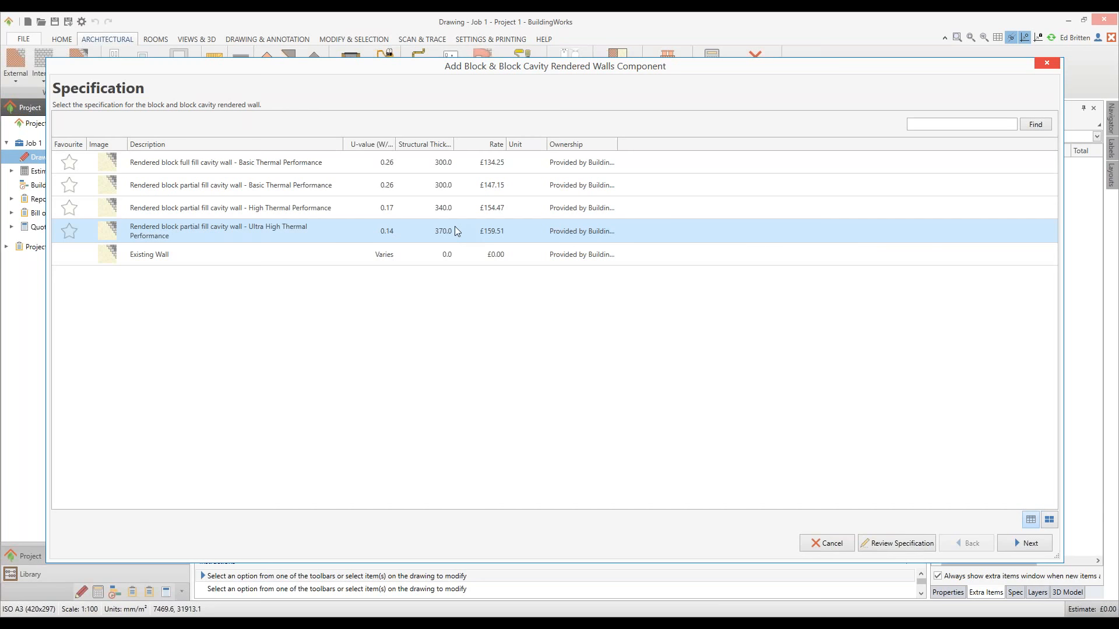
click(327, 208)
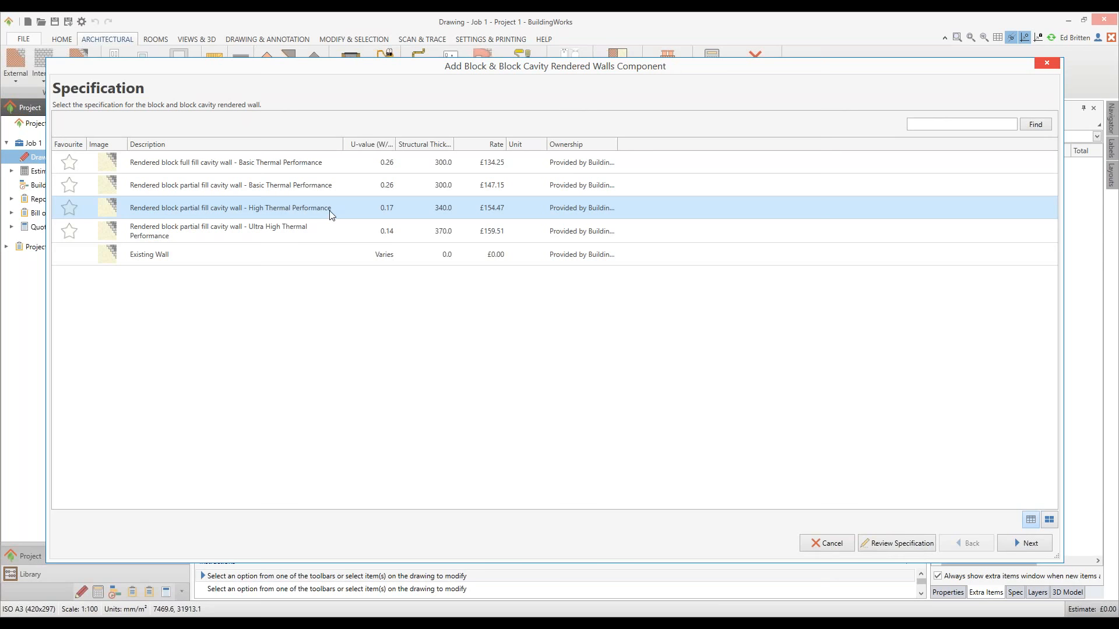
Review the specification's above-DPC wall assembly, including the individual resources of its partial fill cavity wall insulation.
click(913, 545)
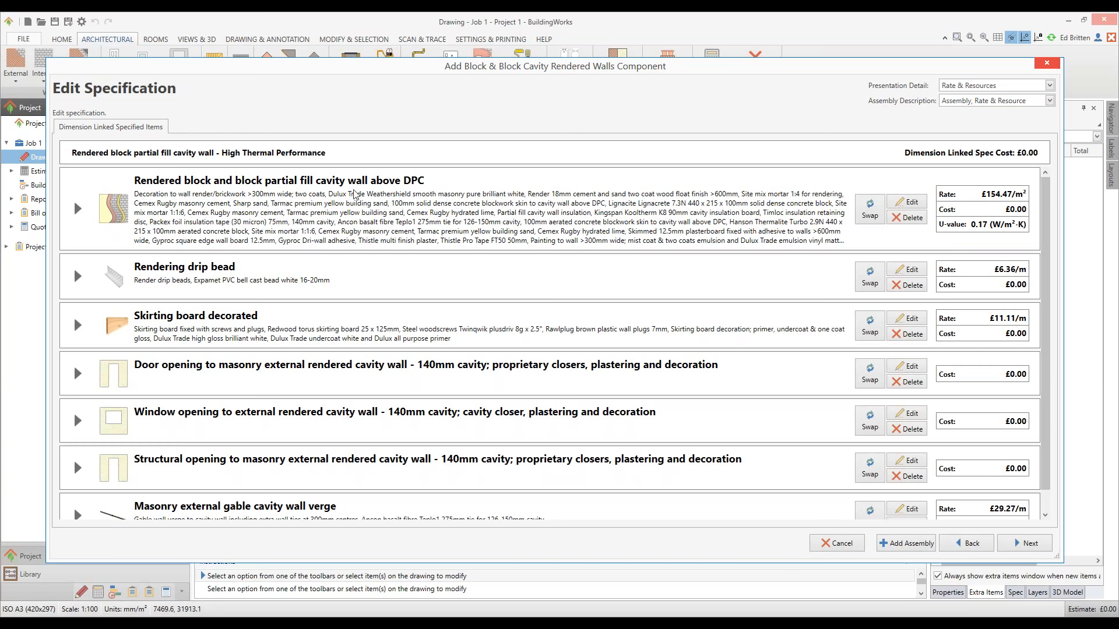
click(77, 210)
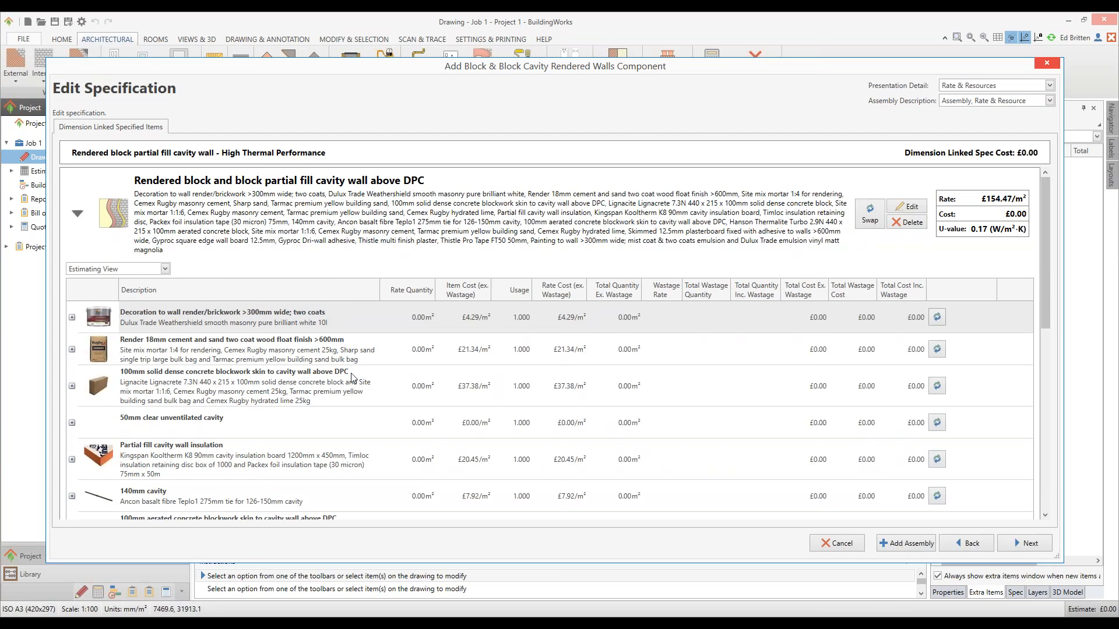
scroll(280, 443, down, 1)
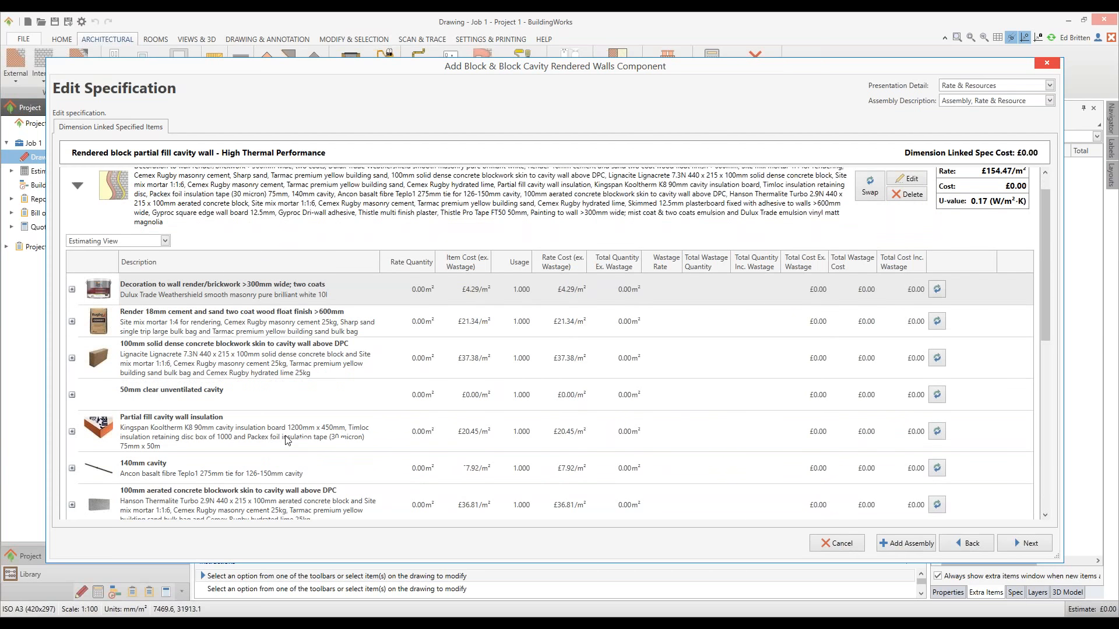
scroll(305, 429, down, 4)
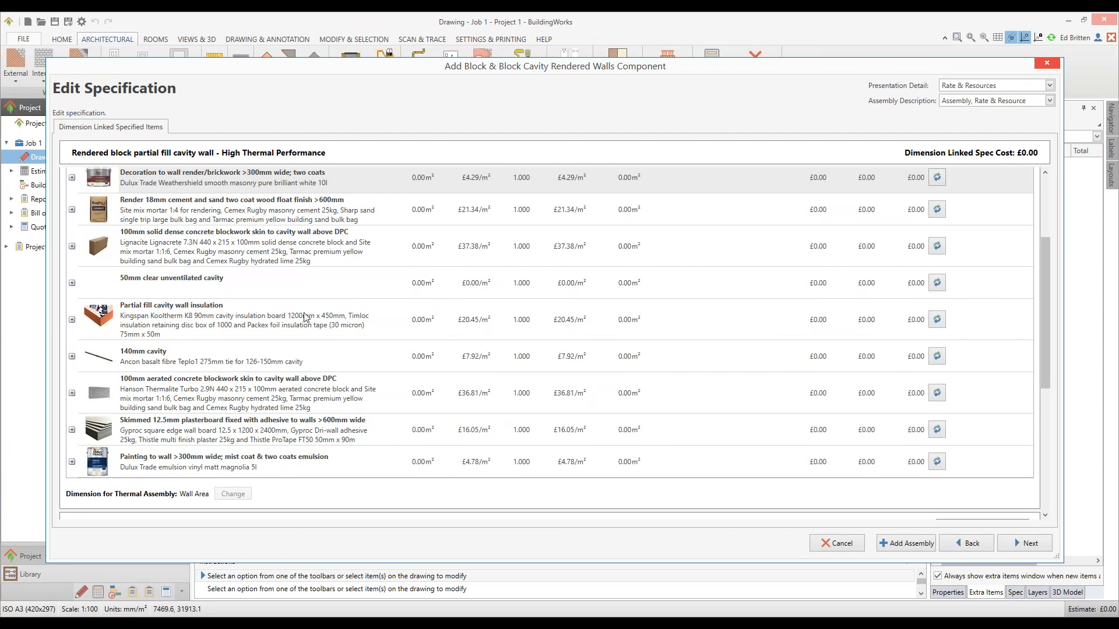
scroll(337, 343, up, 2)
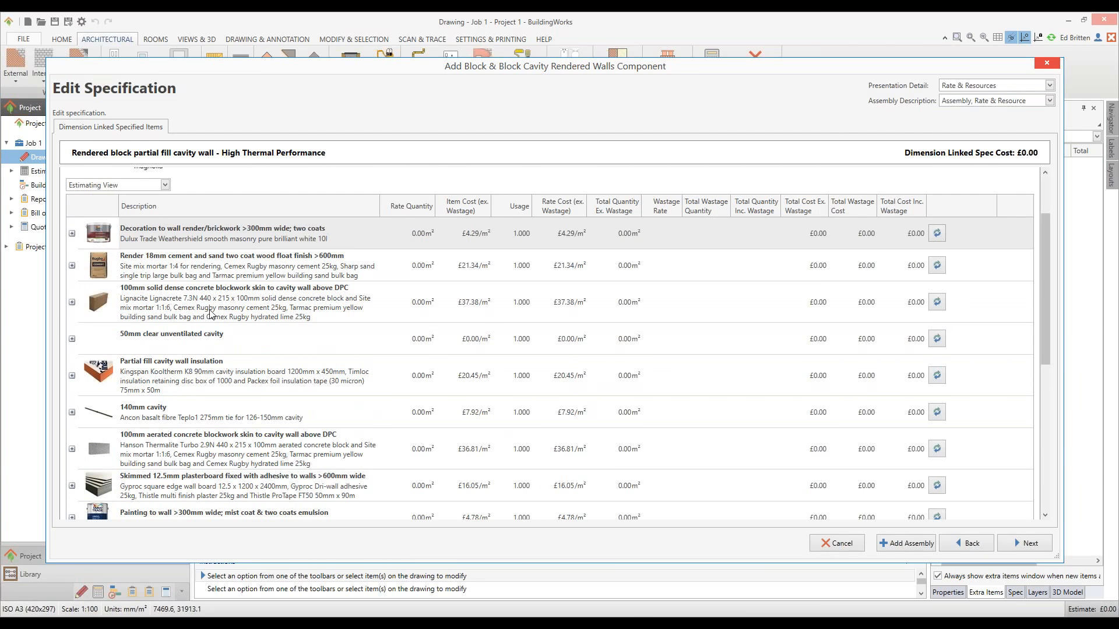
scroll(212, 315, down, 1)
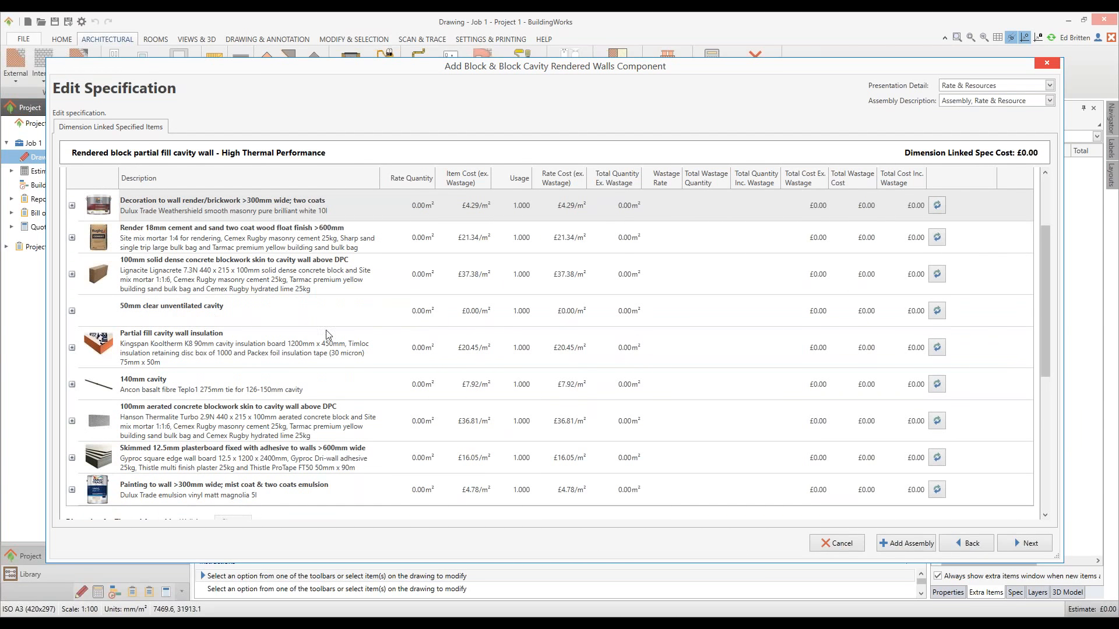
click(73, 348)
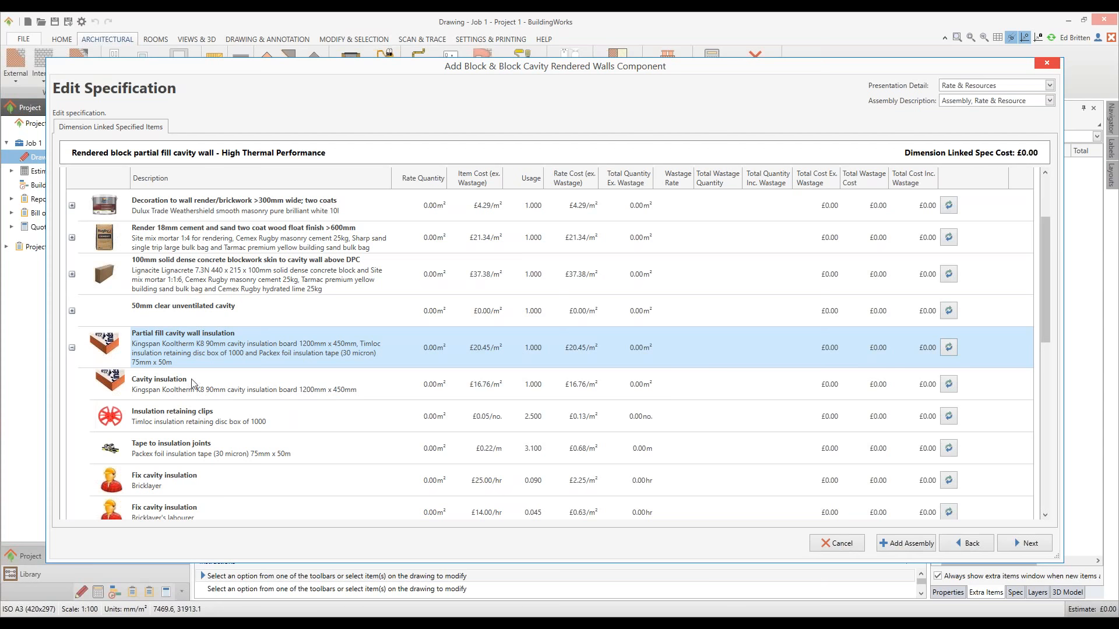
click(165, 387)
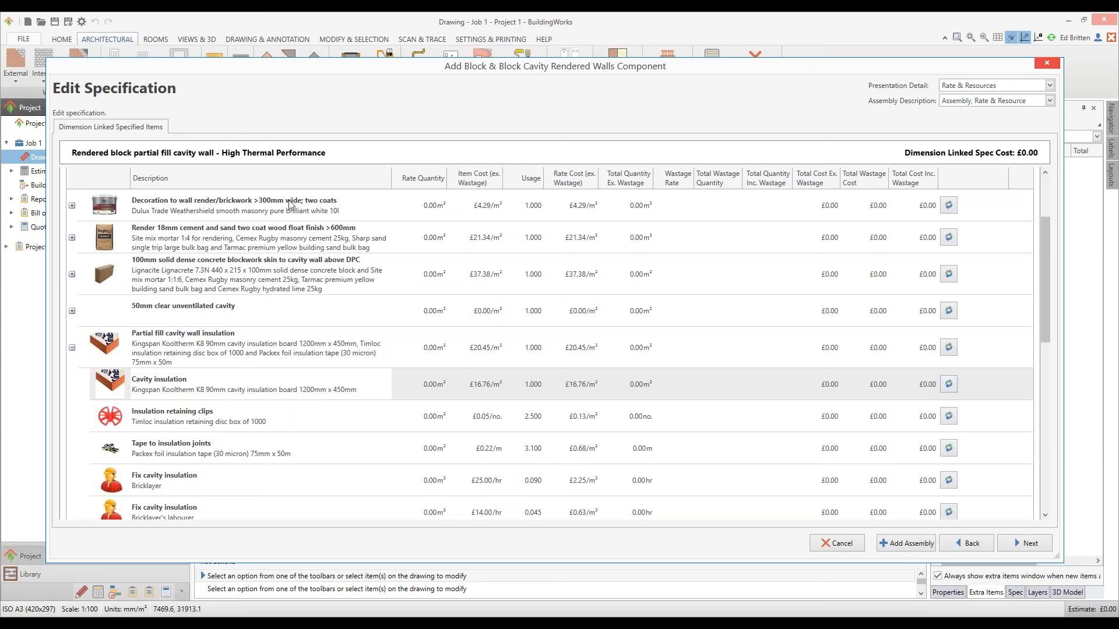
click(72, 349)
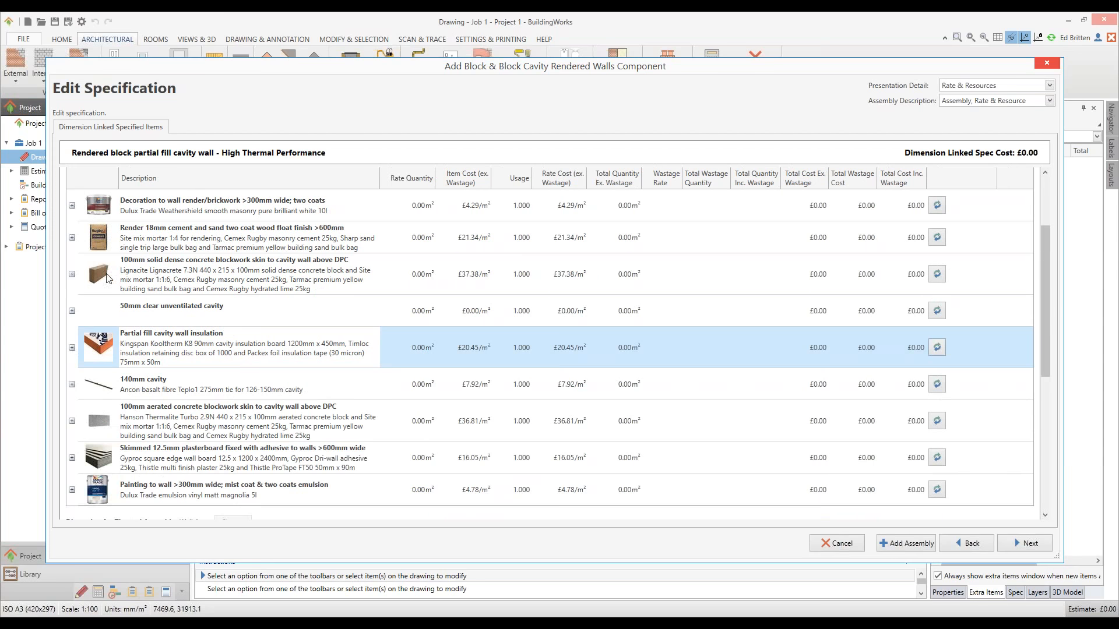
click(82, 193)
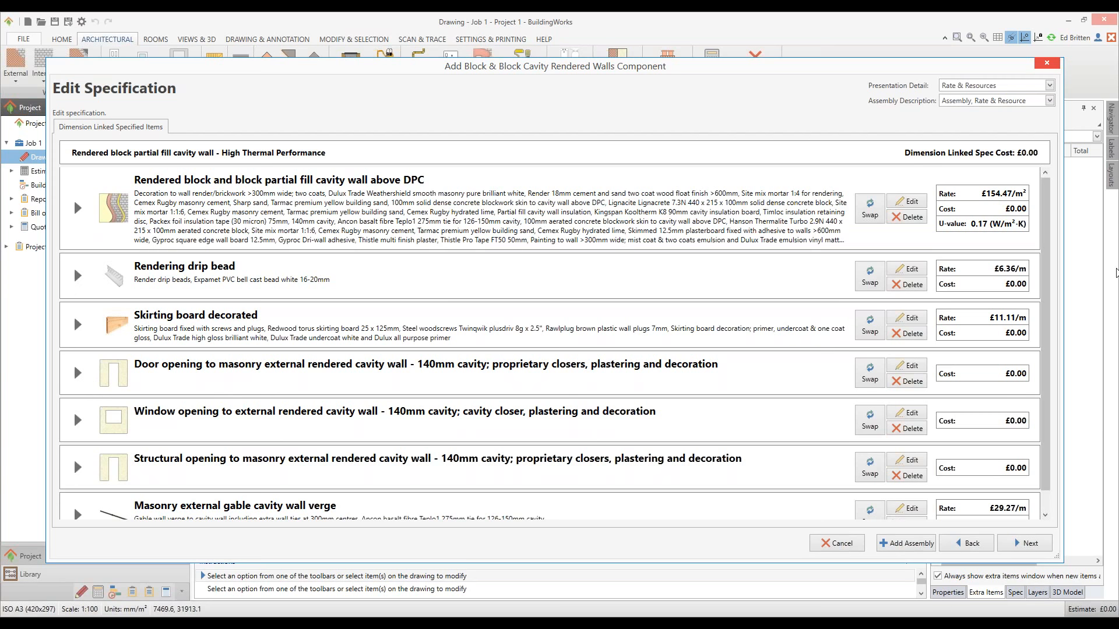
Choose the Ground Floor configuration and include the Trench fill foundation to new build specification.
click(1027, 548)
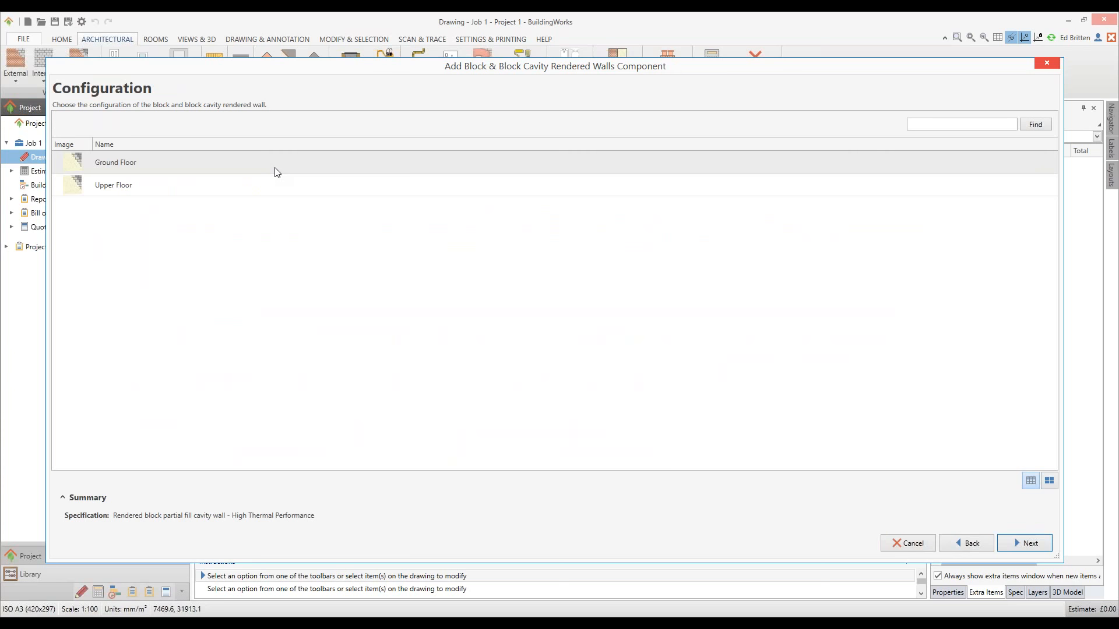
click(276, 172)
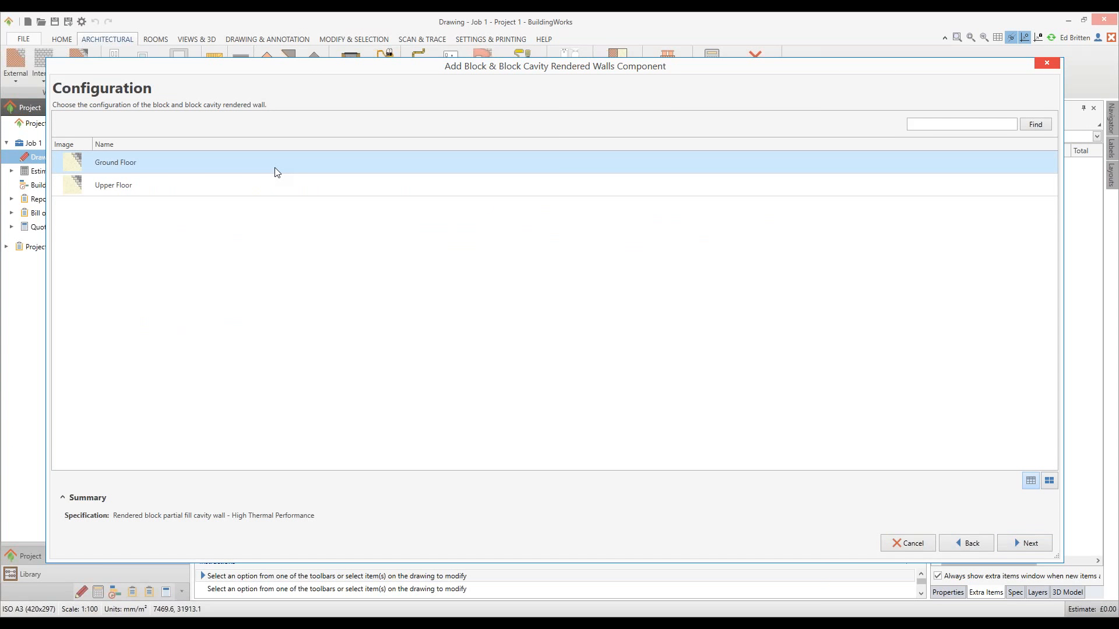
click(1029, 542)
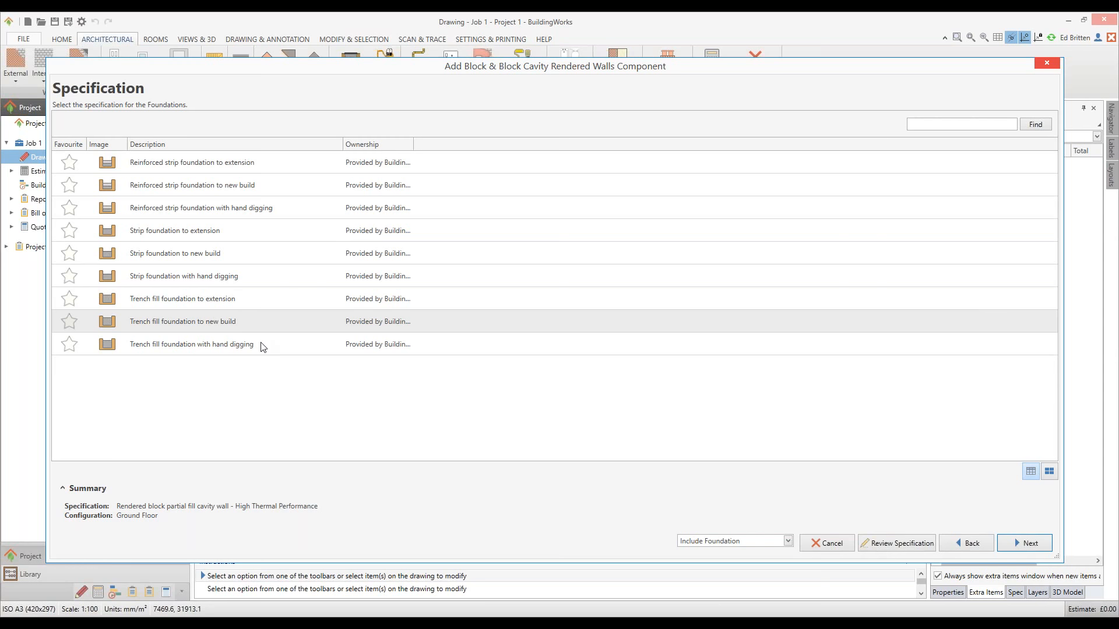
click(1019, 544)
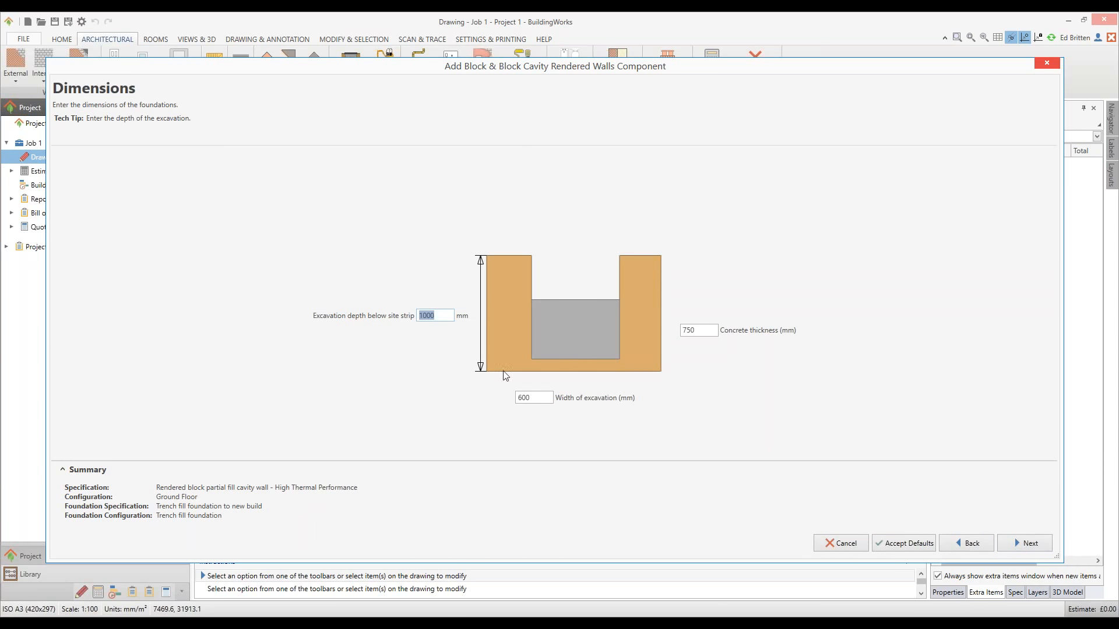
Check and accept the foundation dimensions of 1000 mm excavation depth, 600 mm width and 750 mm concrete thickness.
click(535, 397)
click(711, 331)
click(442, 317)
click(692, 331)
click(545, 401)
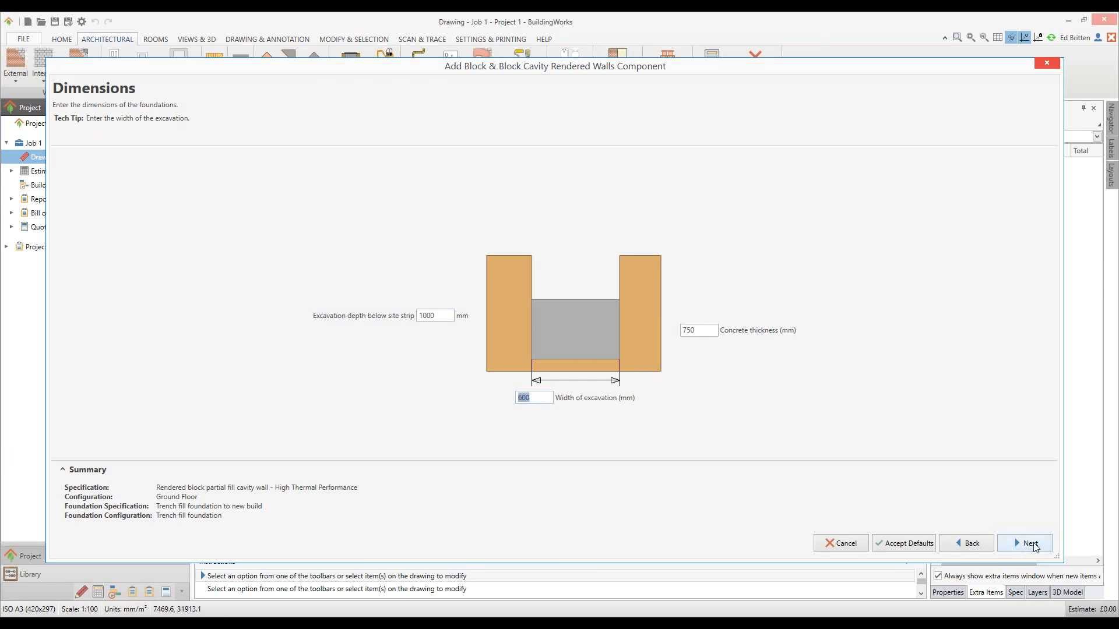
click(1014, 542)
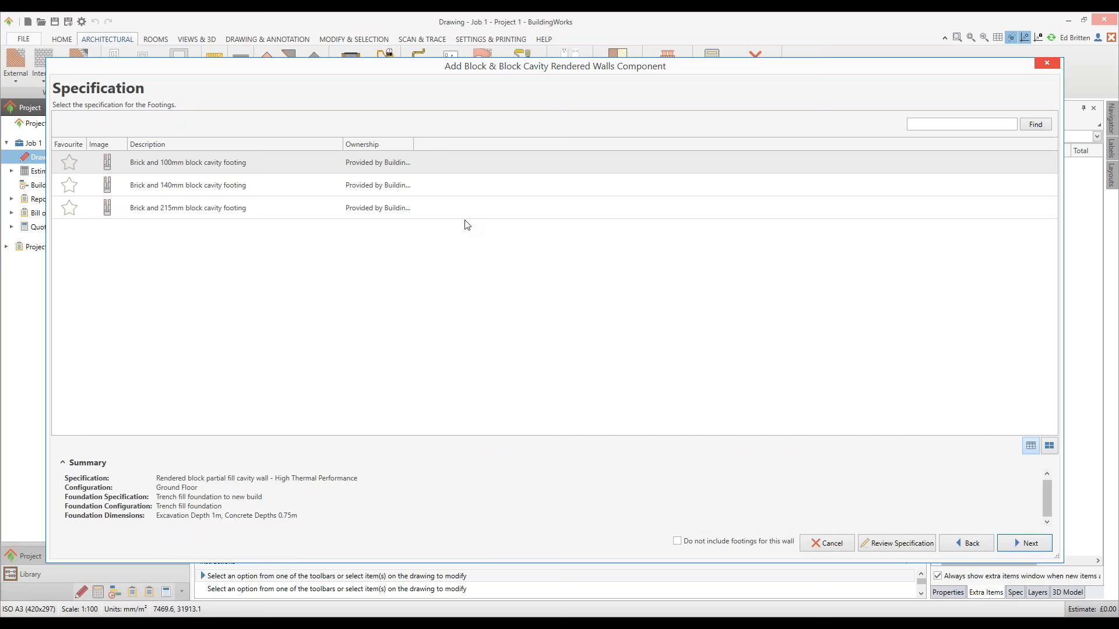
Use the Brick and 100mm block cavity footing, configured for trench fill foundations, with its default dimensions.
click(1036, 547)
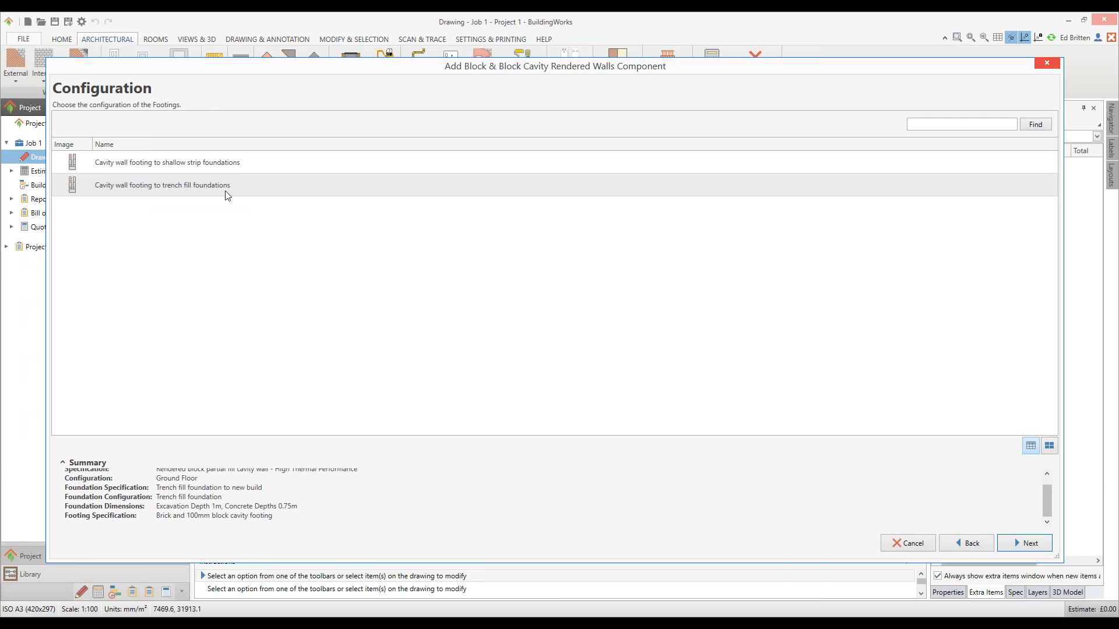
click(1025, 548)
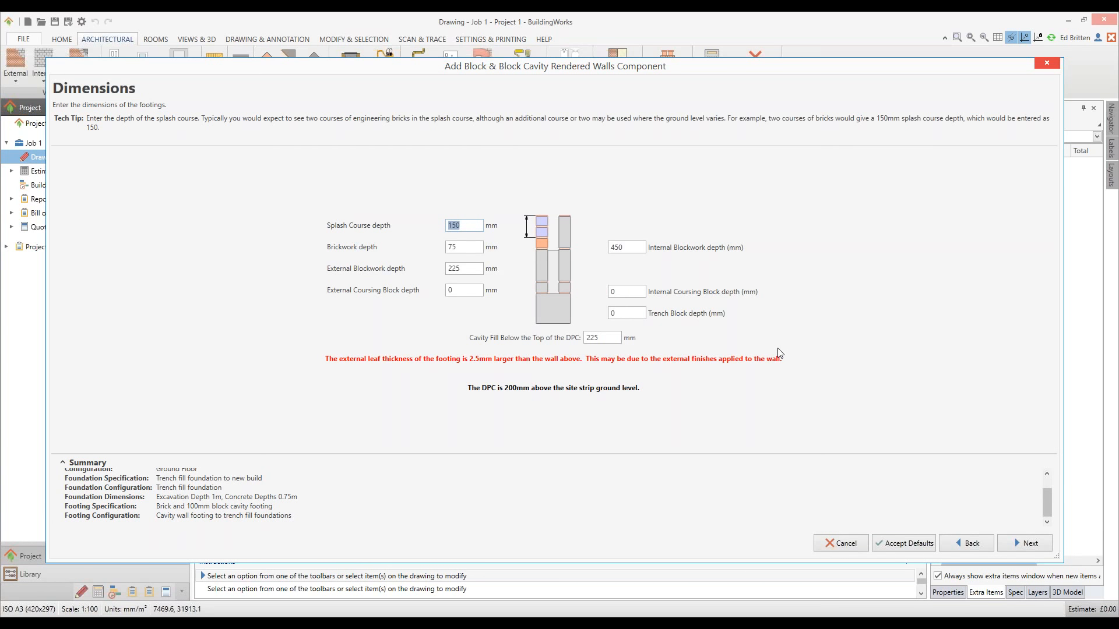
click(1020, 543)
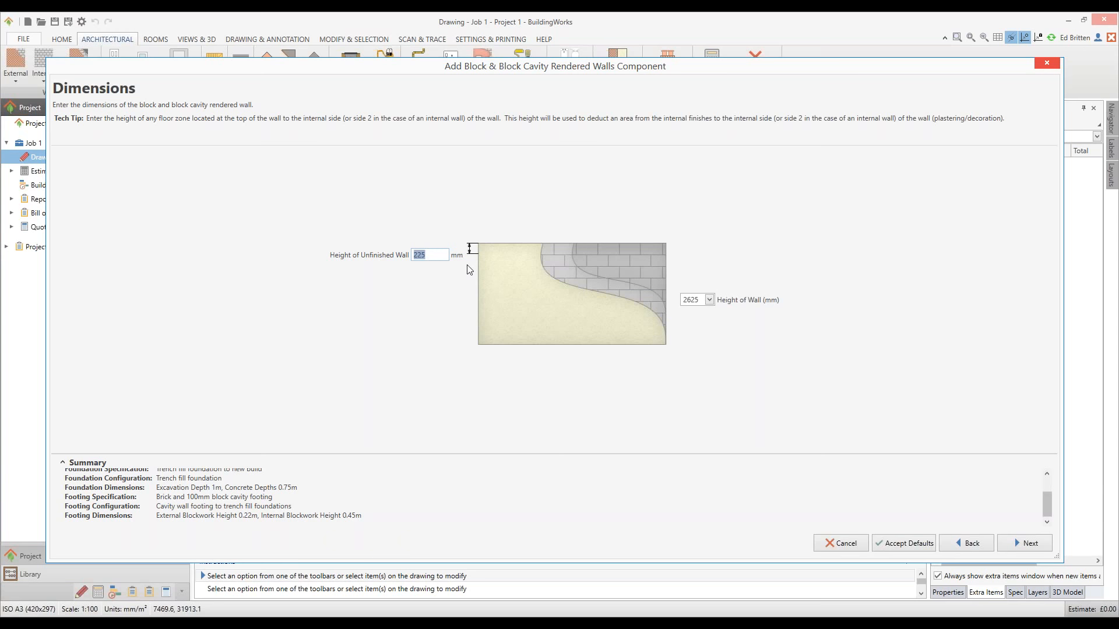
Set the unfinished wall height to 0 mm and the wall height to 2400 mm.
text(0)
click(708, 299)
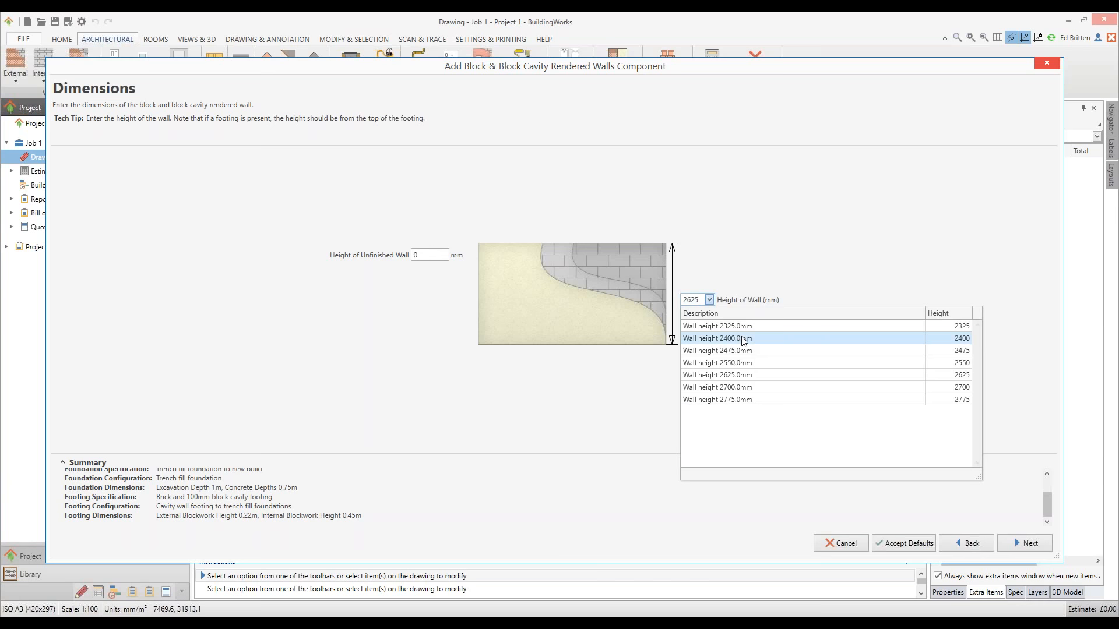
click(744, 339)
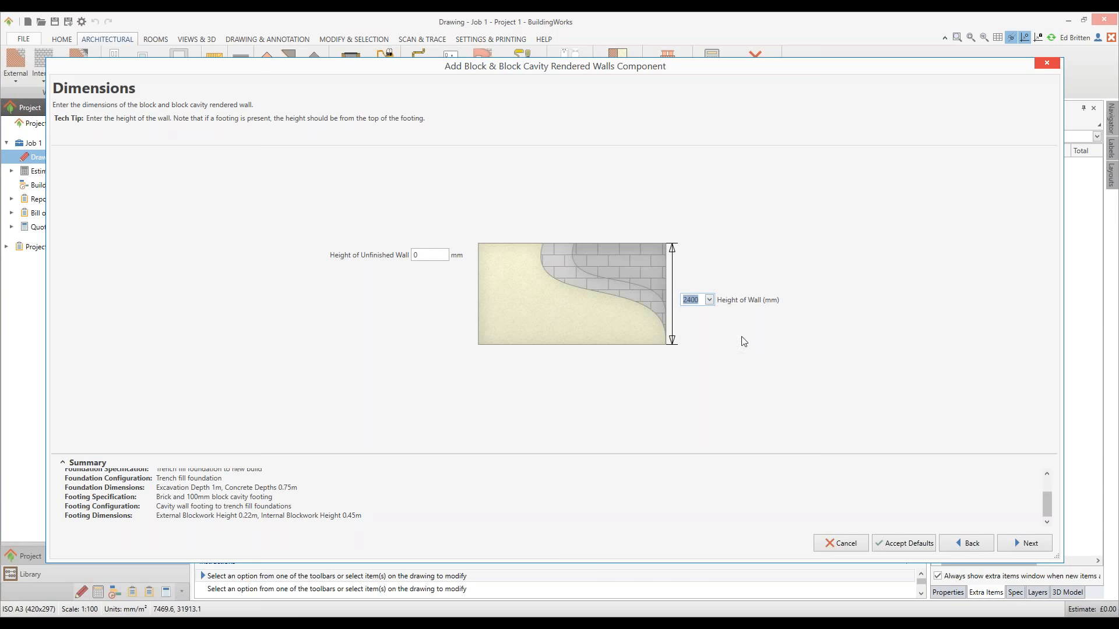
click(1027, 544)
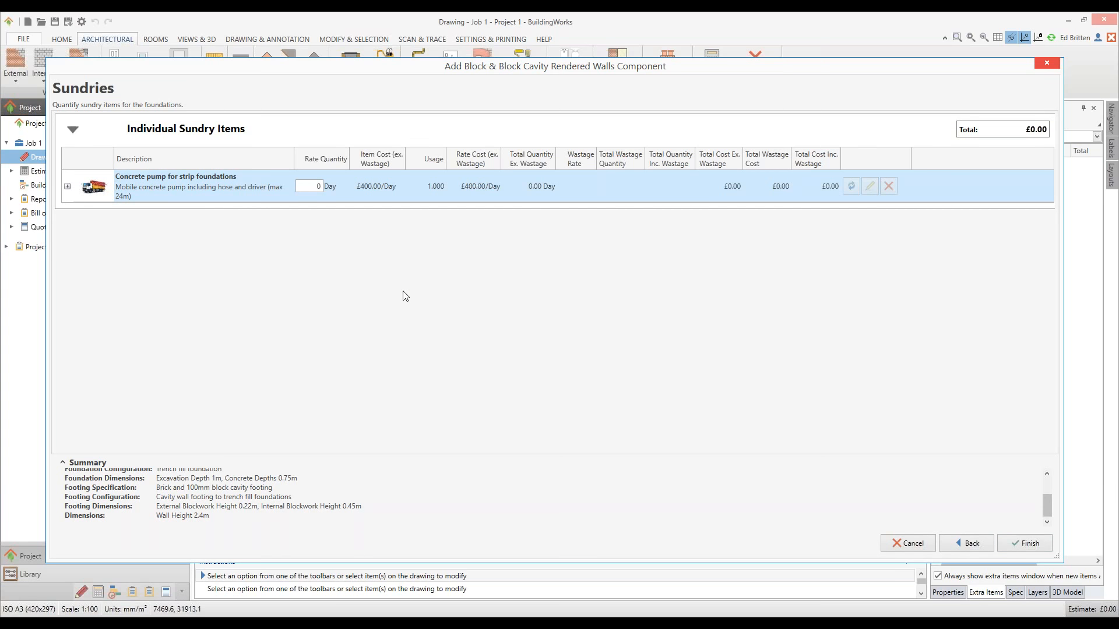
Add 1 day of concrete pump for strip foundations to the sundries and finish the wall setup.
click(318, 187)
text(1)
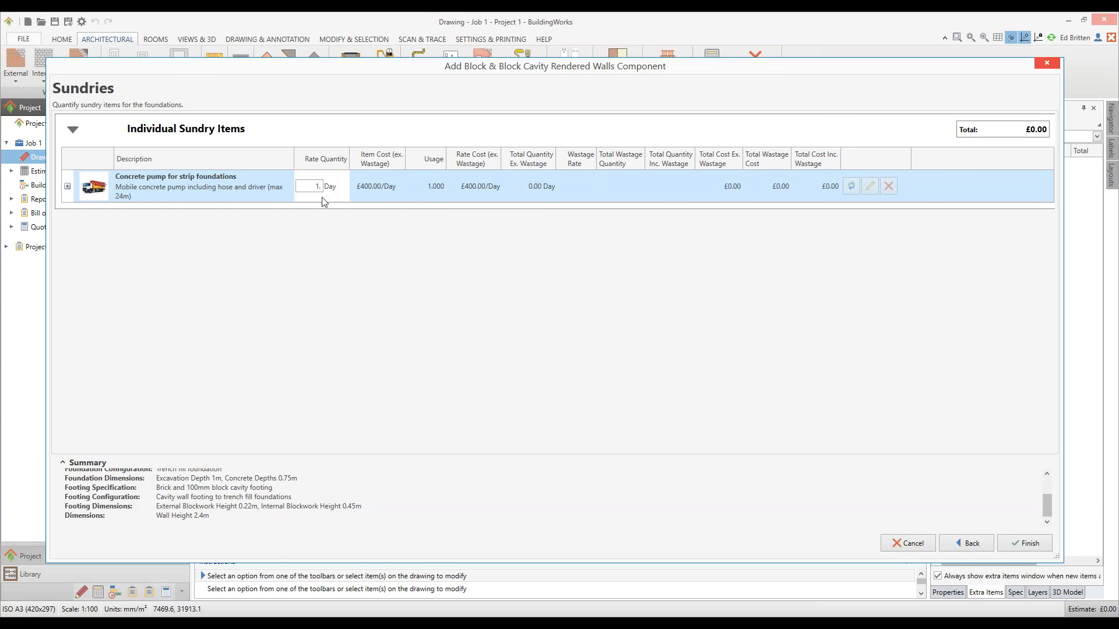
click(1043, 549)
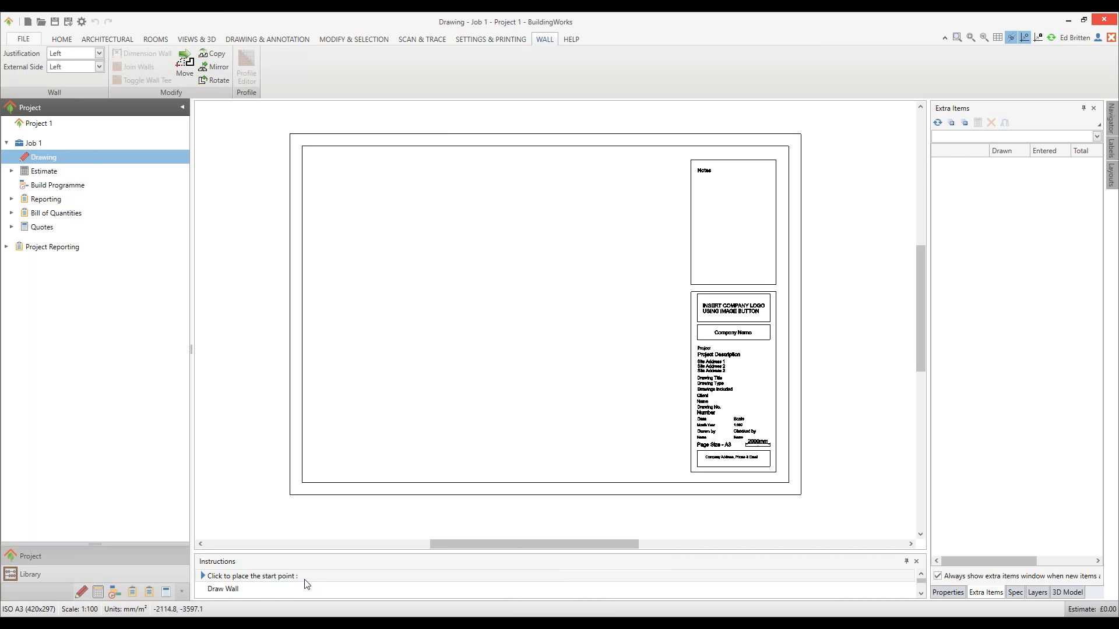
Draw the first wall 8000 mm downwards from the sheet's upper-left area, with its external side set to Right.
click(364, 182)
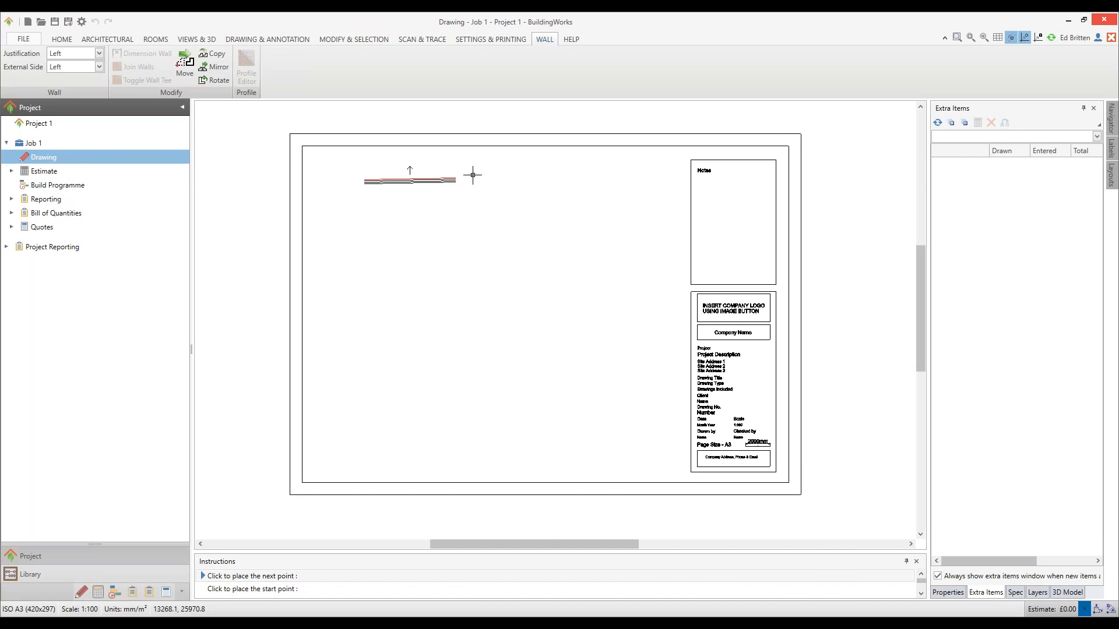
scroll(472, 175, up, 4)
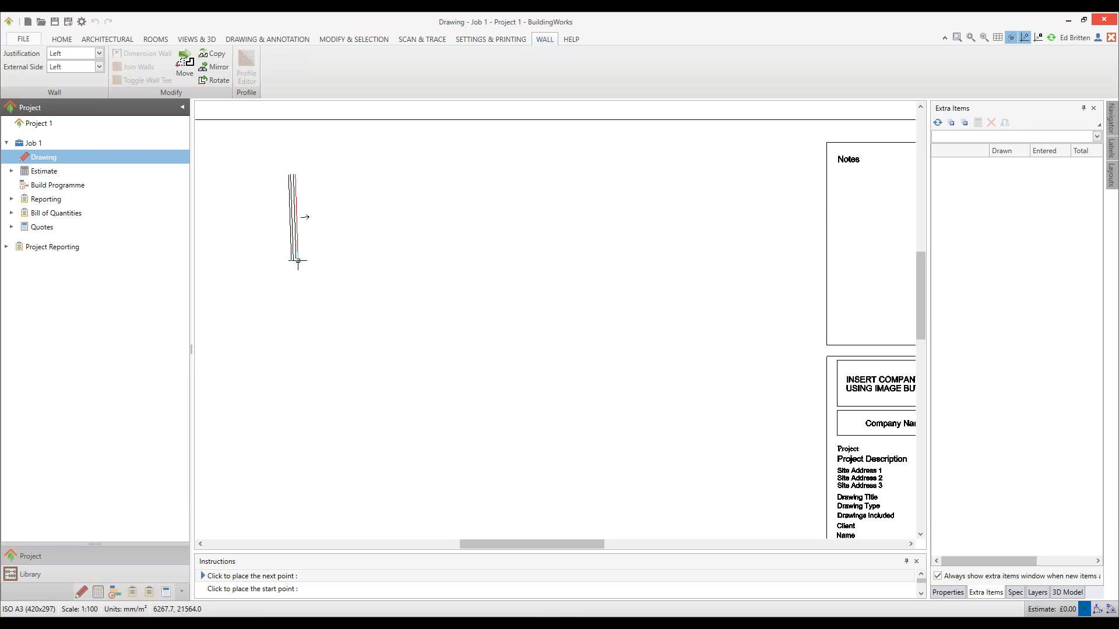
key(space)
key(space)
key(space)
key(Down)
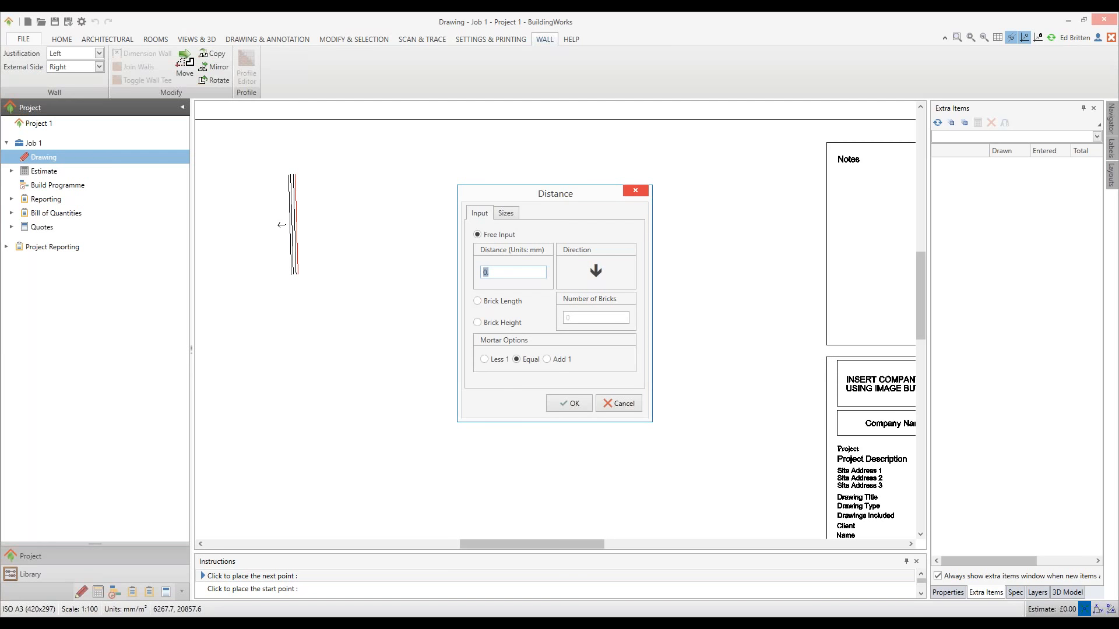
text(8,000)
key(Return)
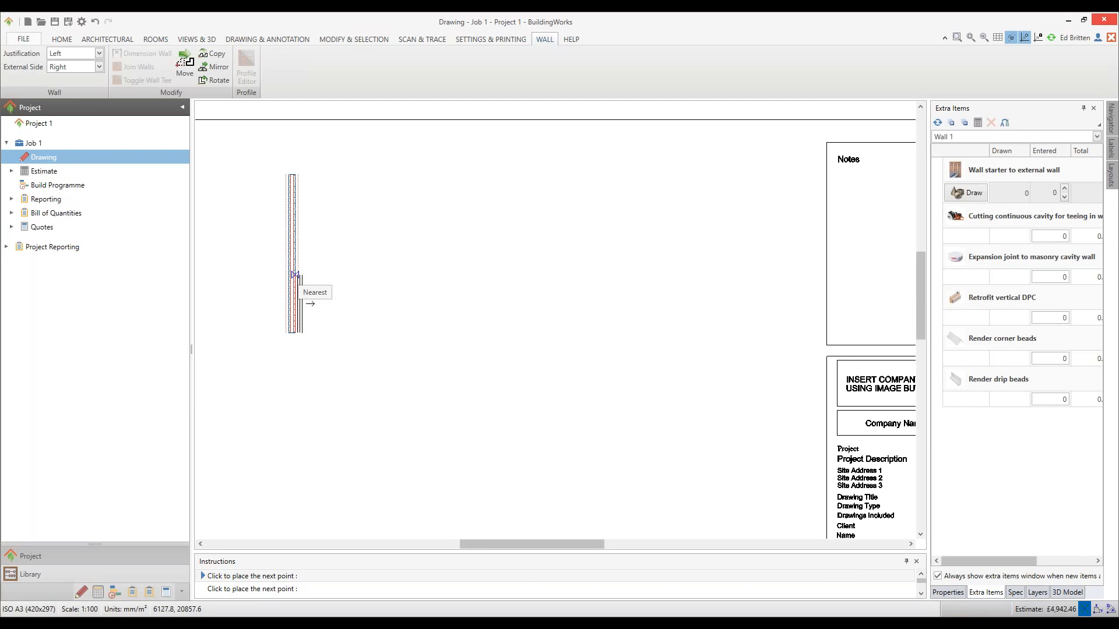
Continue the external wall 6000 mm to the right, followed by a 2000 mm section downwards.
key(Right)
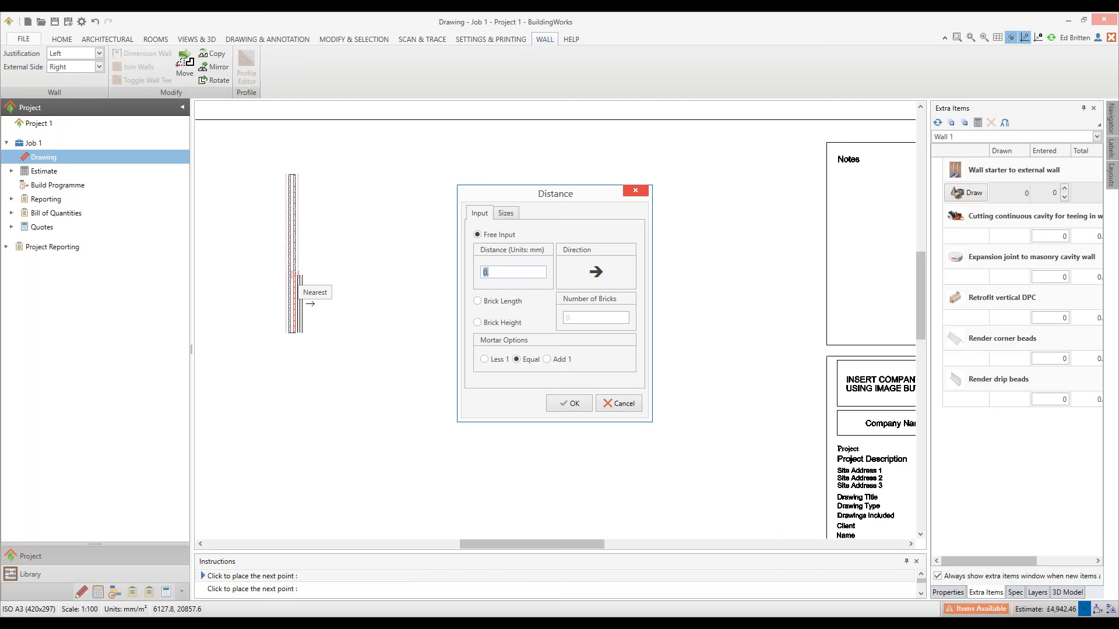
text(1000)
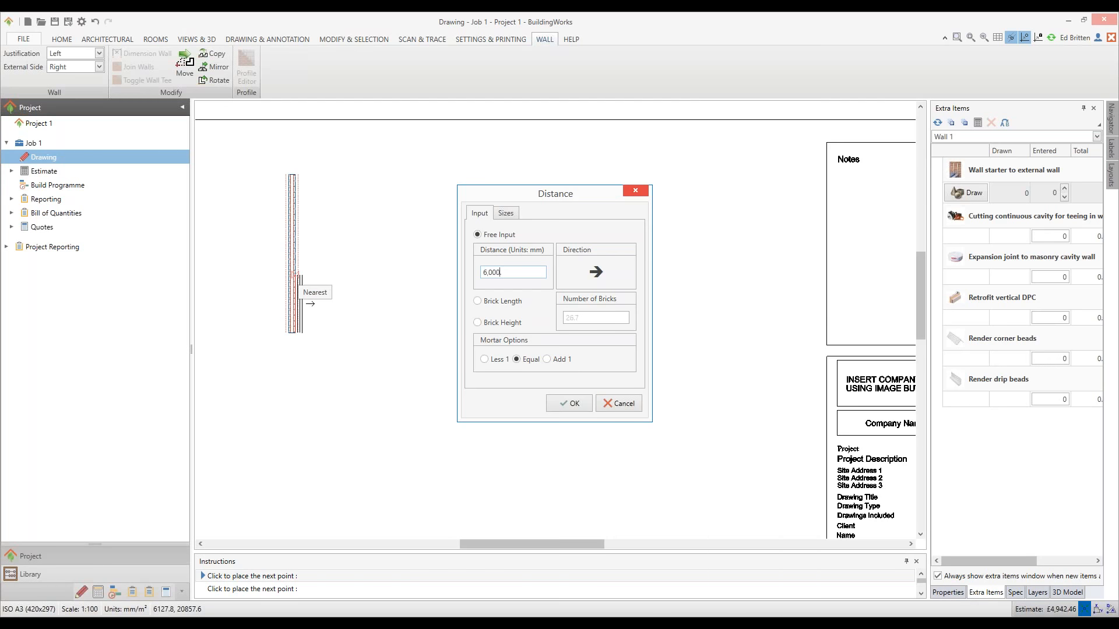
key(Return)
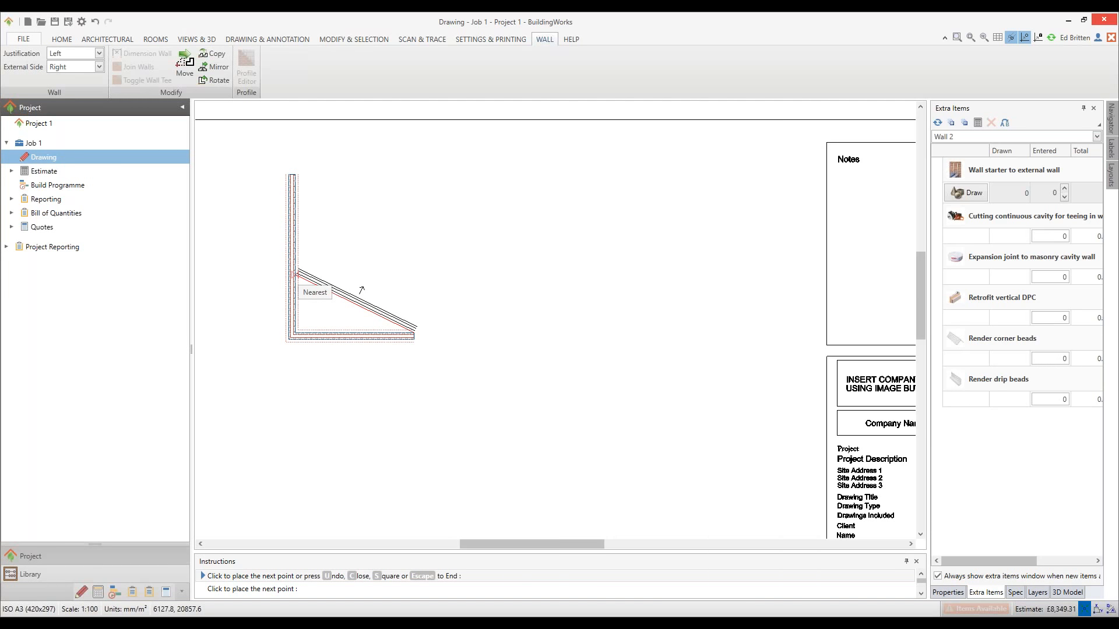
key(Down)
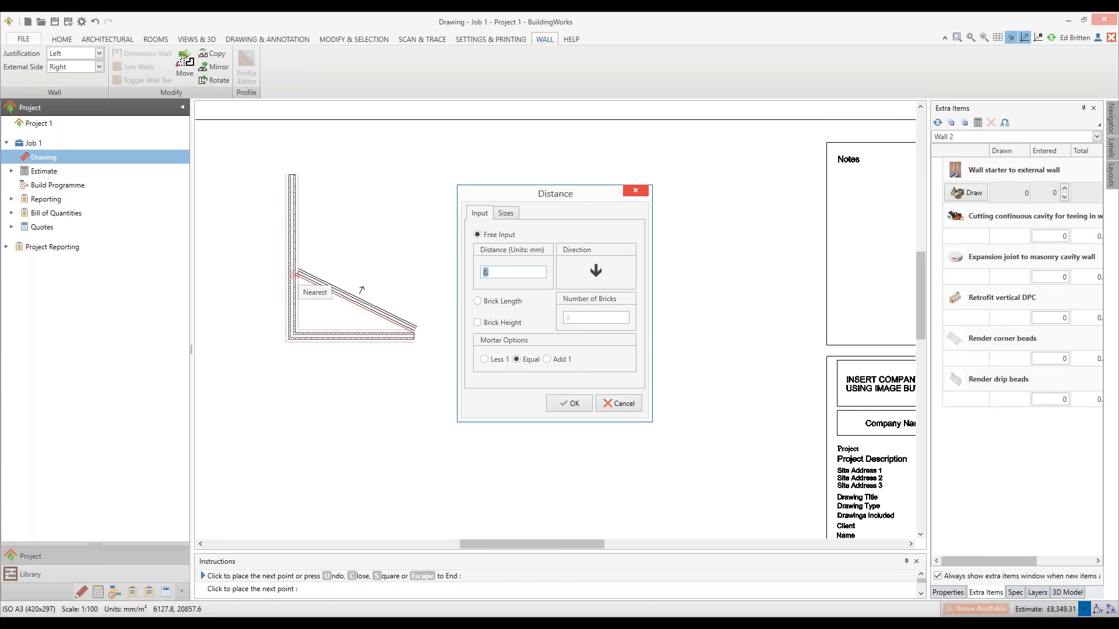
text(300)
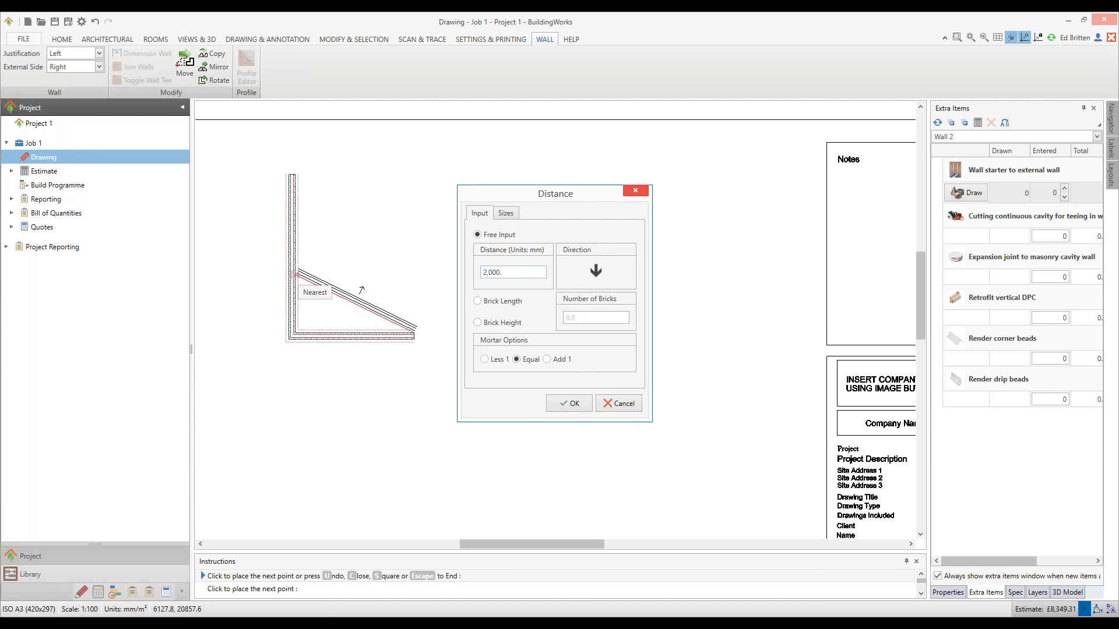
key(Return)
Draw a 3000 mm wall section to the right and square off the remaining walls to close the building outline.
key(Right)
text(300)
key(Return)
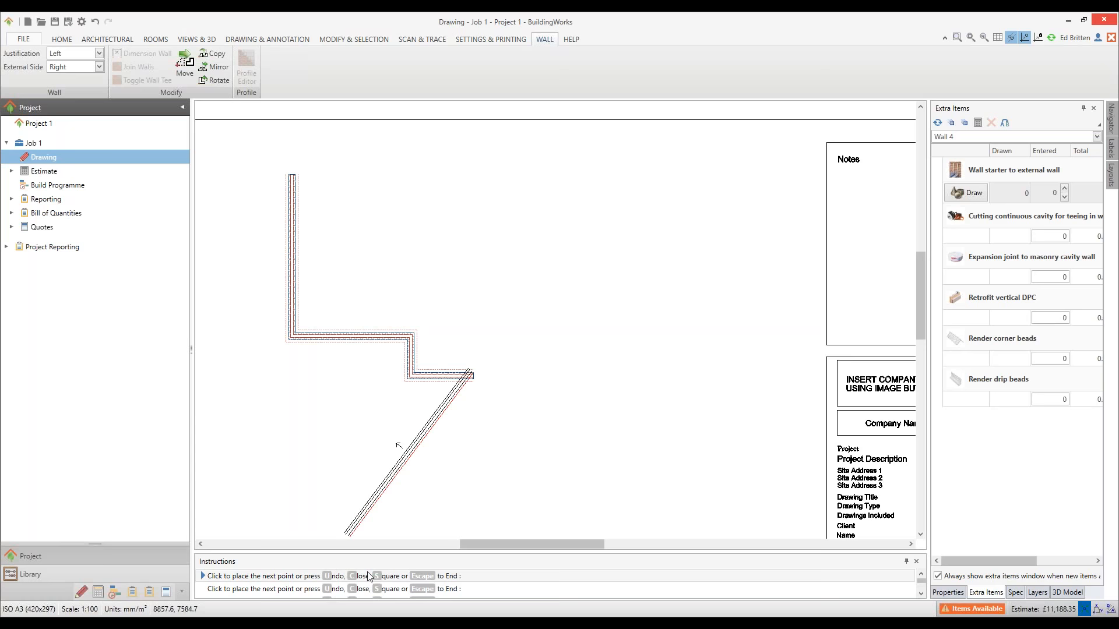
key(s)
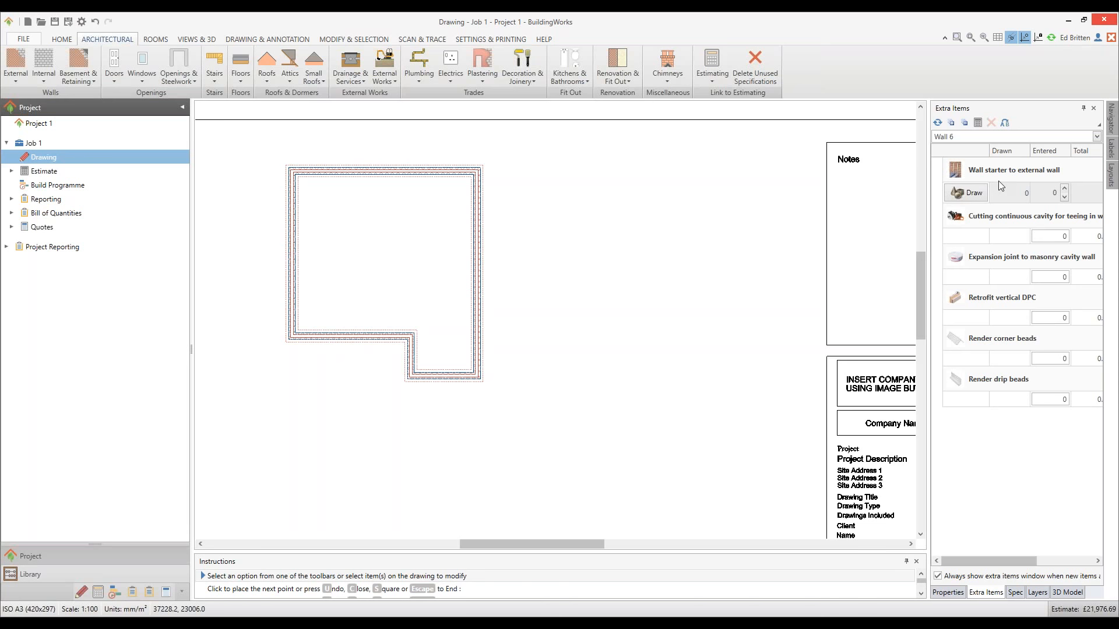
Try a quantity of 4 for the wall starter to external wall extra item and return it to 0.
click(1051, 193)
text(1)
key(BackSpace)
text(4)
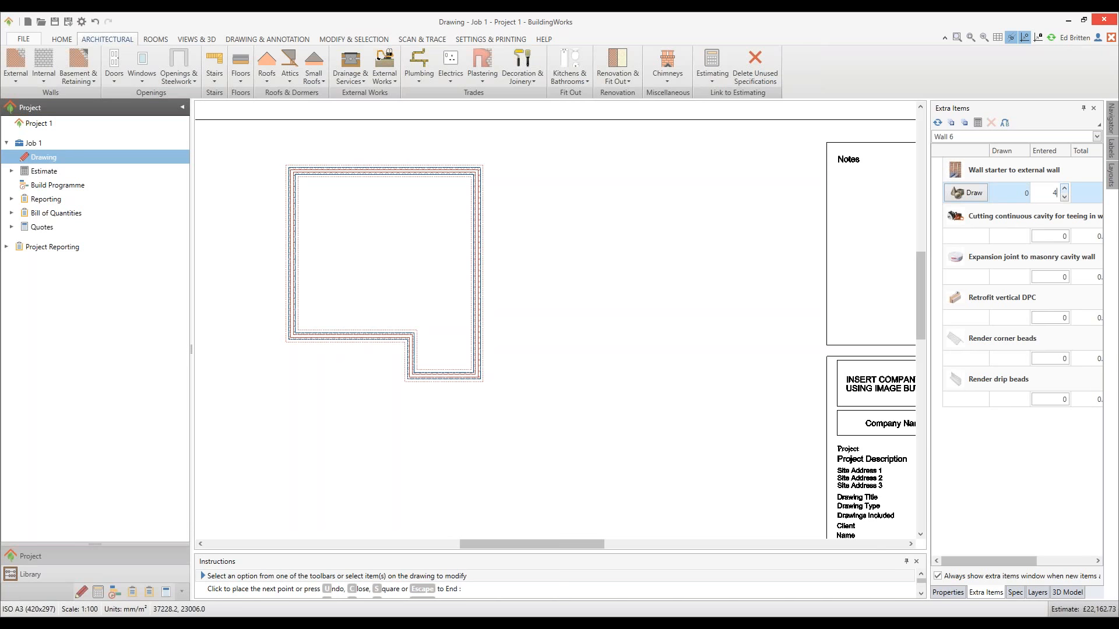
click(1064, 197)
click(1065, 197)
click(1065, 198)
Fill the enclosed wall outline with the plain concrete slab and screed finish, insulation above slab - High Thermal Performance.
drag(483, 242, 592, 263)
scroll(505, 263, up, 2)
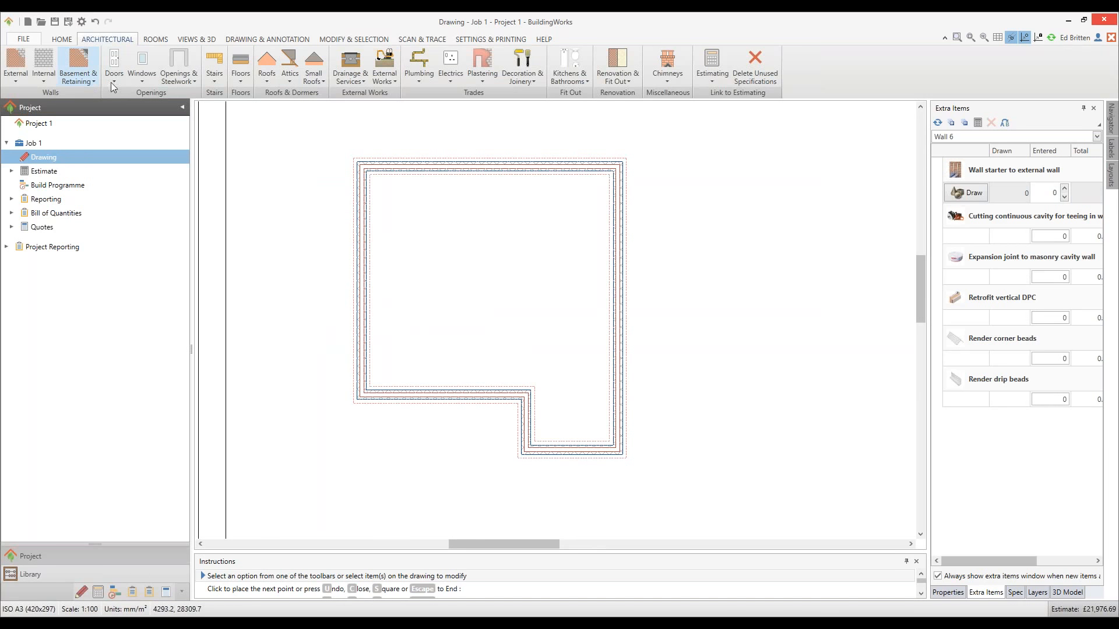
click(239, 85)
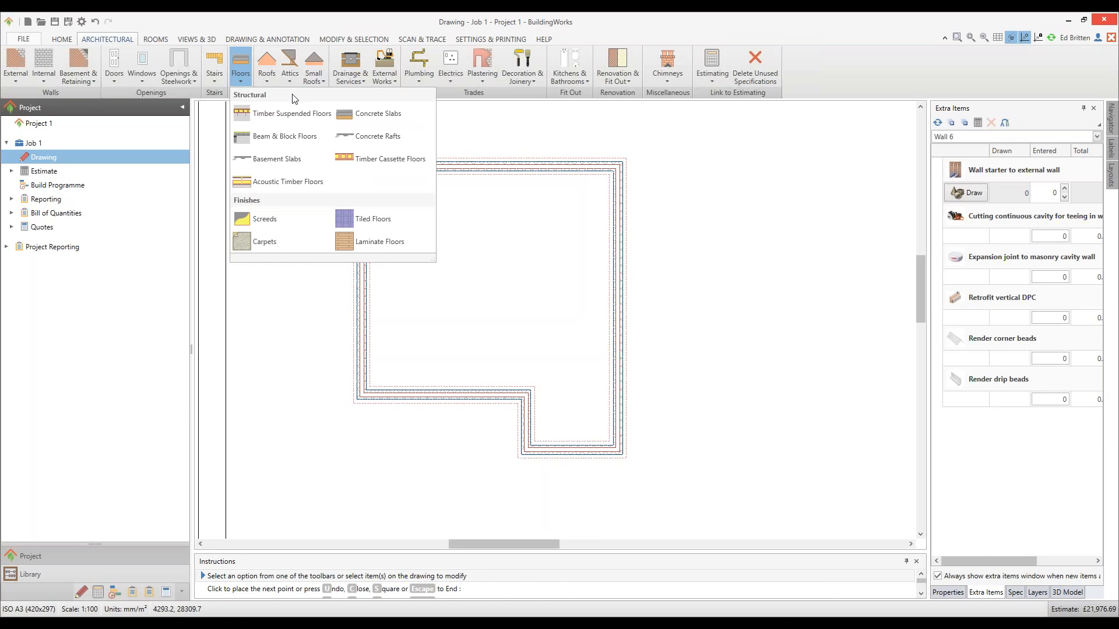
click(372, 116)
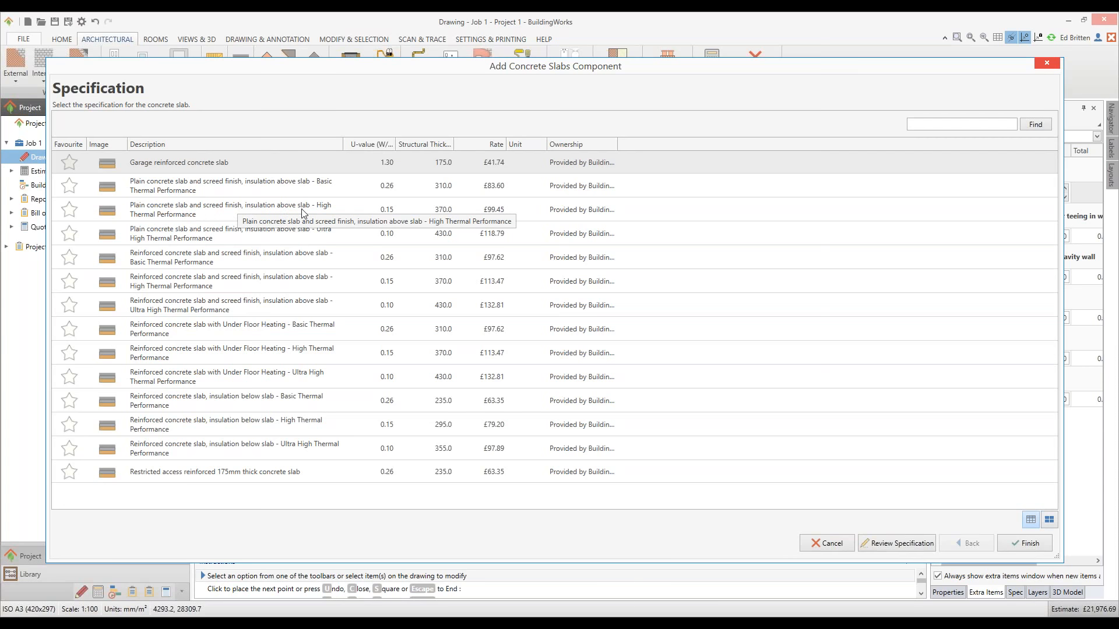
click(275, 216)
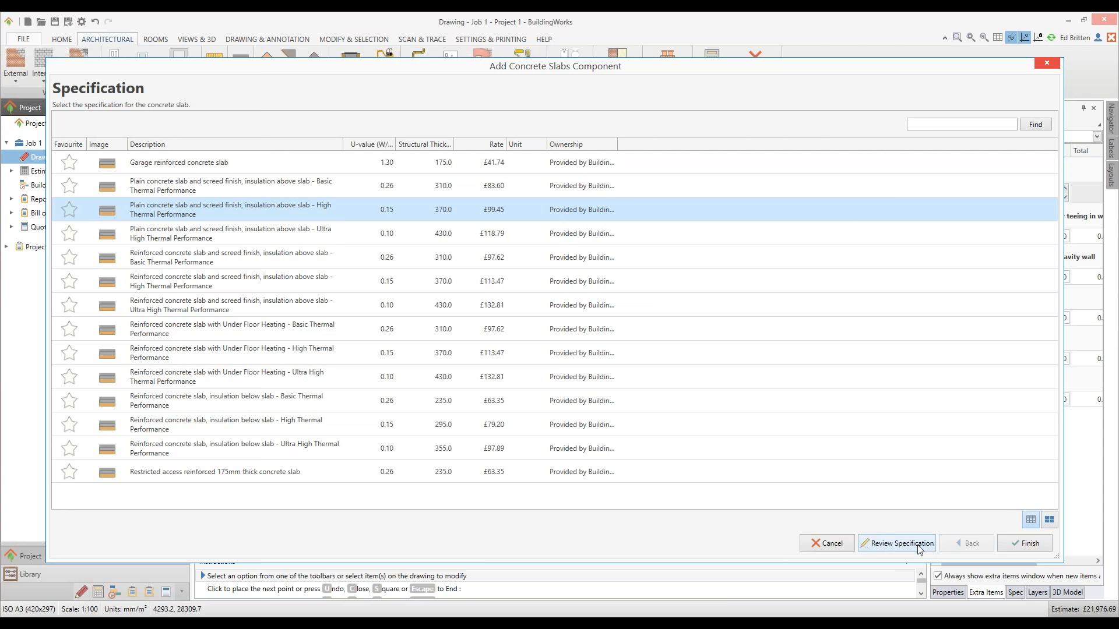
click(1025, 542)
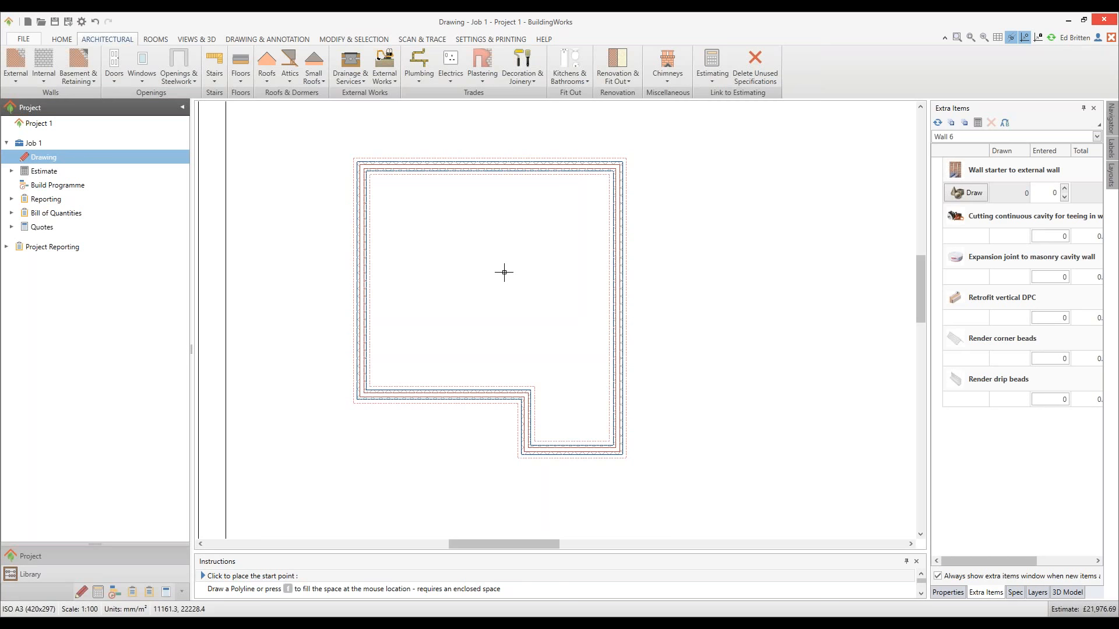
key(f)
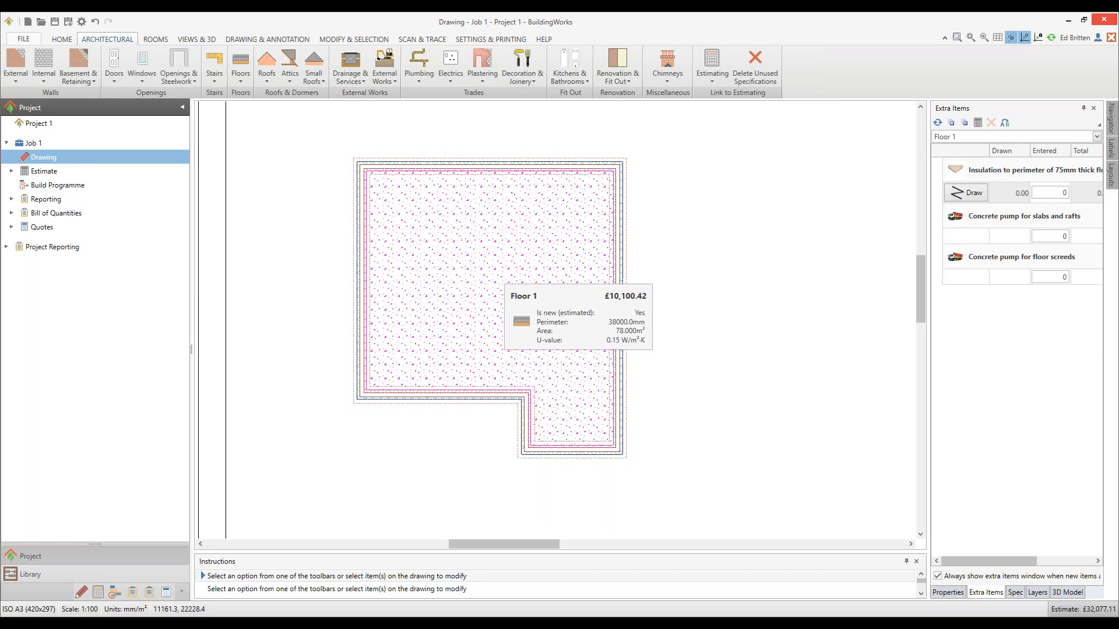
Set the floor's extra items to 1 concrete pump for slabs and rafts and 1 for floor screeds.
click(1052, 236)
text(1.)
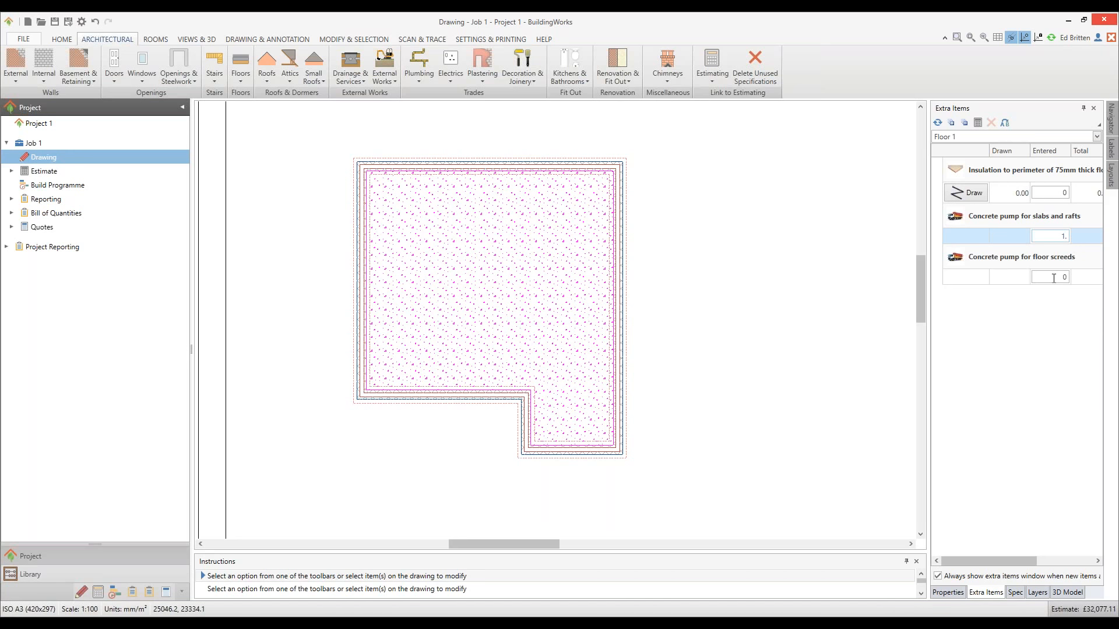
click(1056, 277)
text(1.)
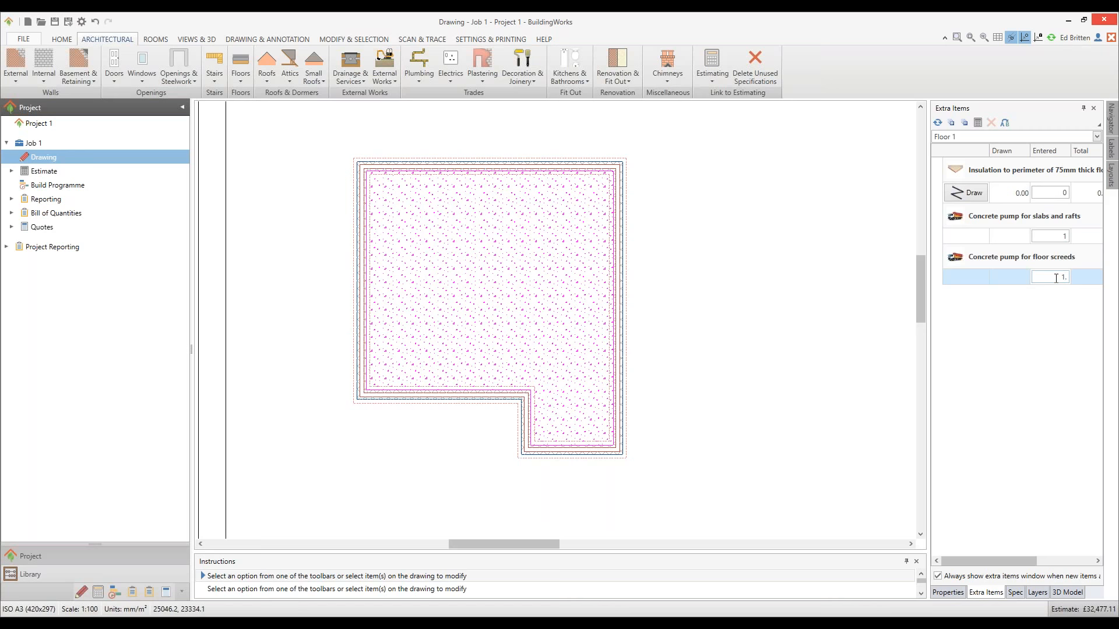
click(1062, 237)
click(1062, 277)
Begin the floor's perimeter insulation at its upper-right corner, tracing down the right edge and along the lower projection's bottom edge.
click(971, 195)
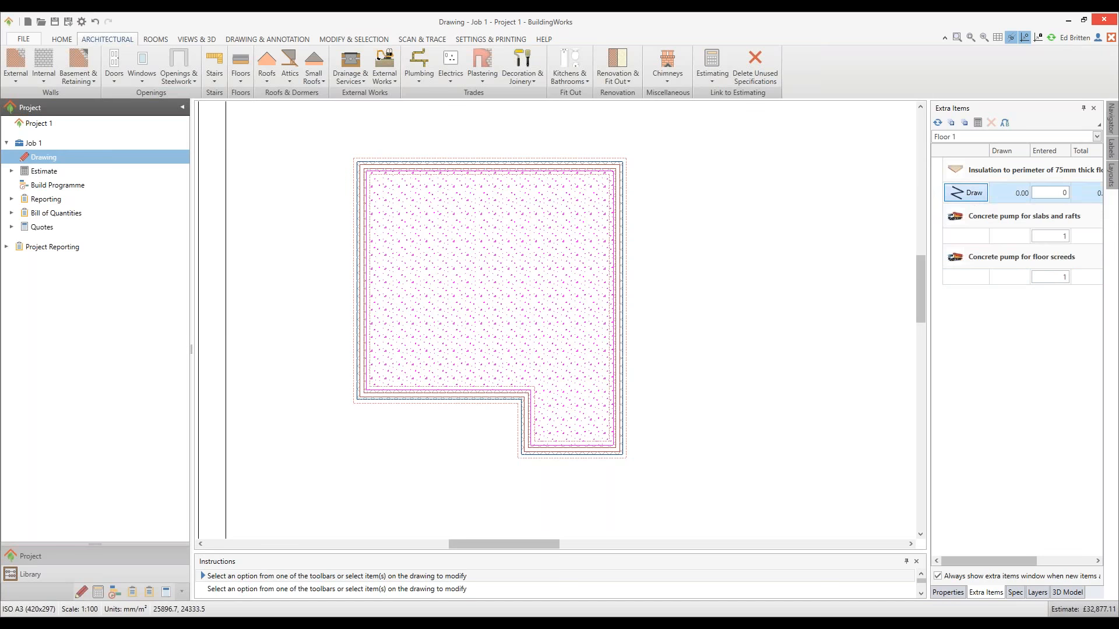
scroll(612, 173, up, 2)
click(616, 169)
scroll(617, 168, down, 3)
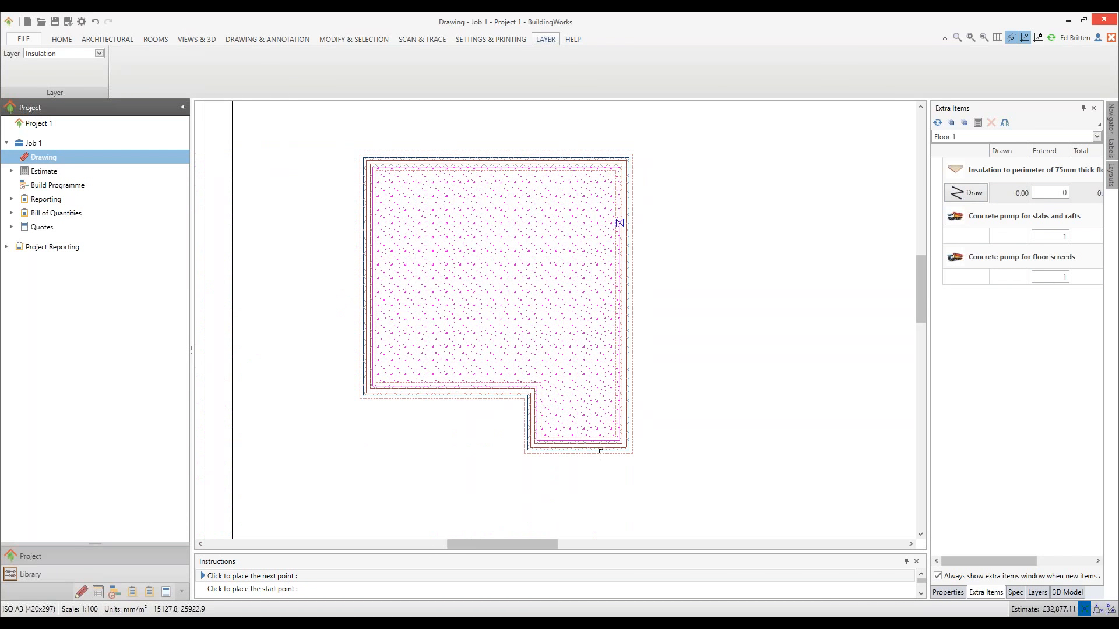
scroll(610, 470, up, 3)
click(625, 418)
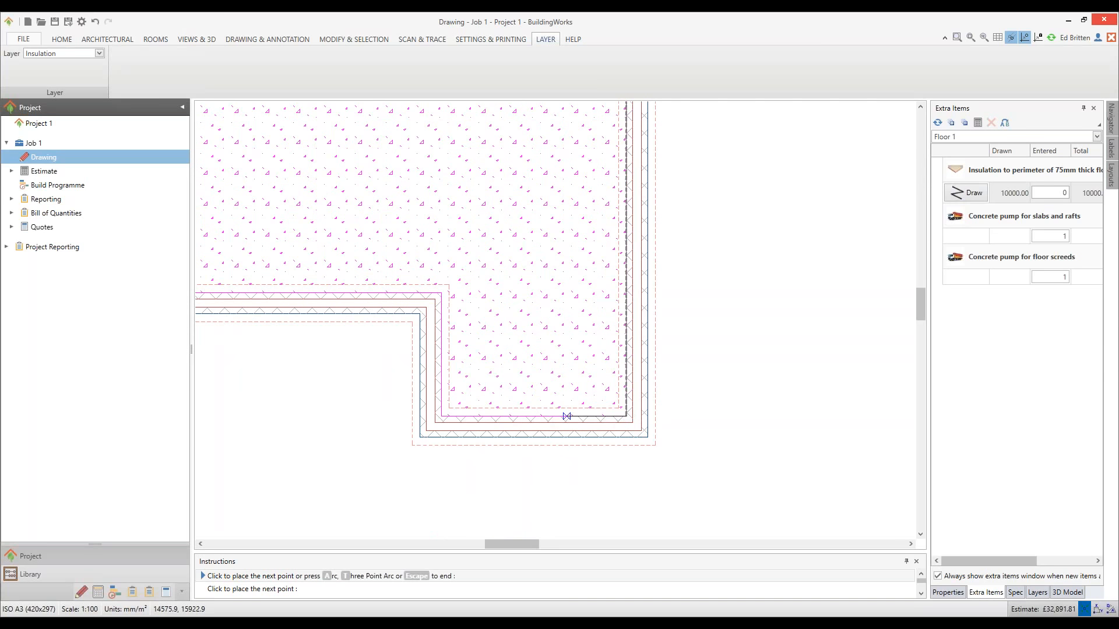
click(445, 415)
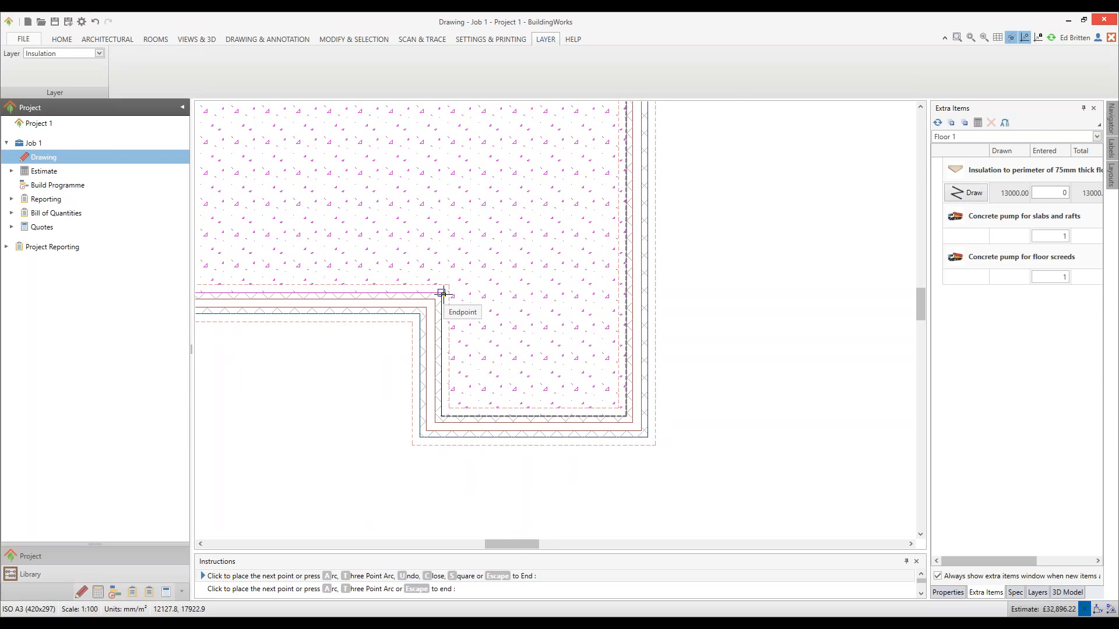
Trace the perimeter insulation around the inner corner and up the left edge, closing the loop at the floor's upper-right corner.
click(444, 295)
scroll(452, 297, down, 2)
click(254, 292)
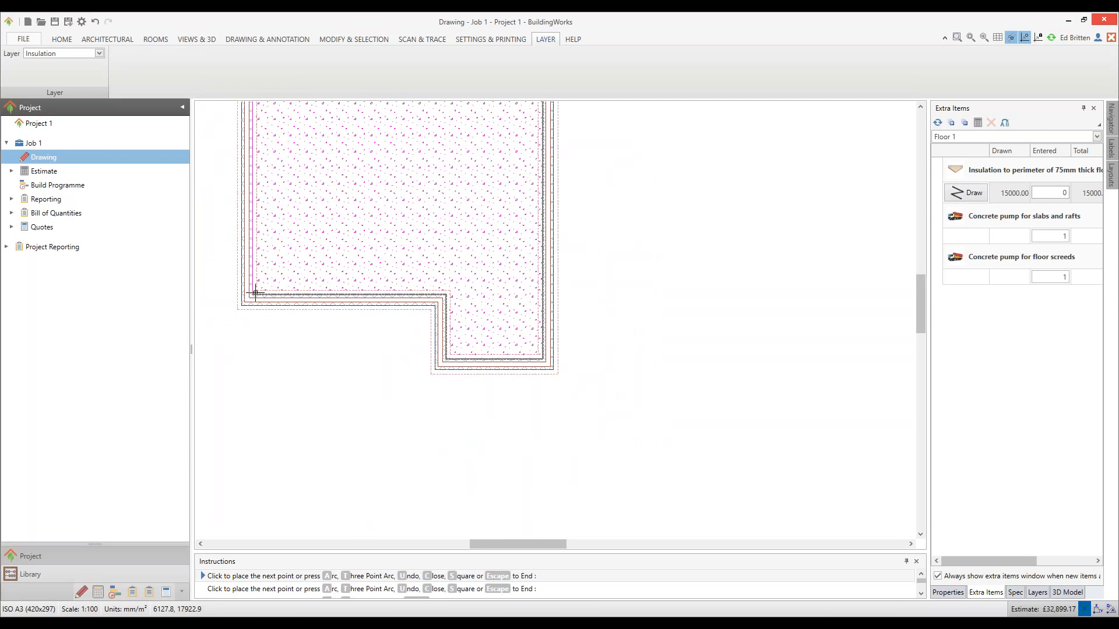
scroll(255, 292, down, 2)
scroll(254, 153, up, 3)
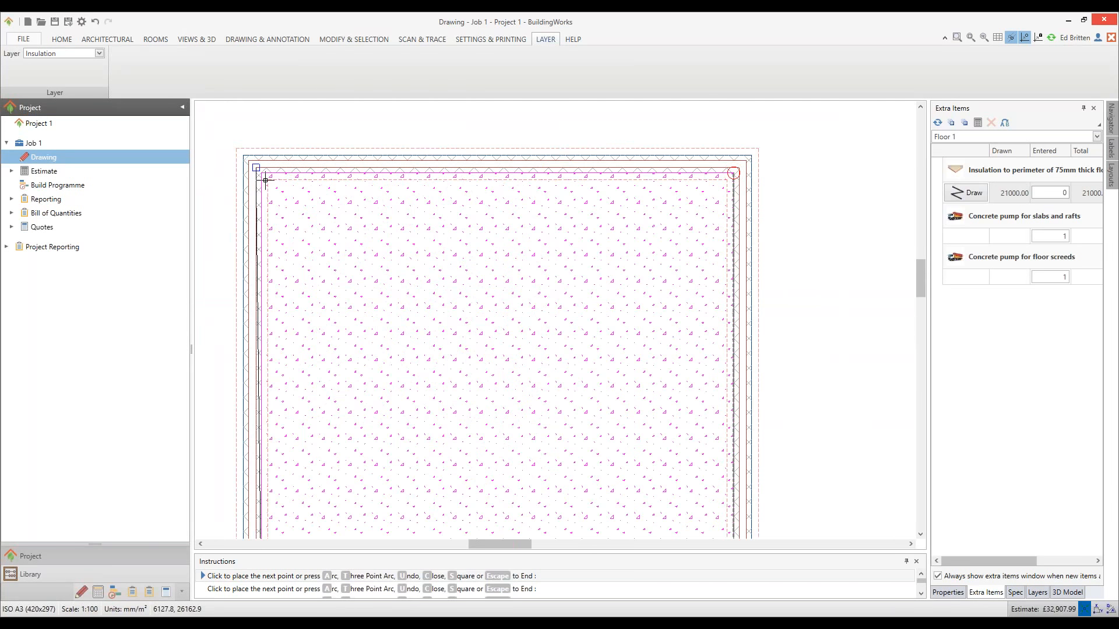
click(261, 174)
key(Escape)
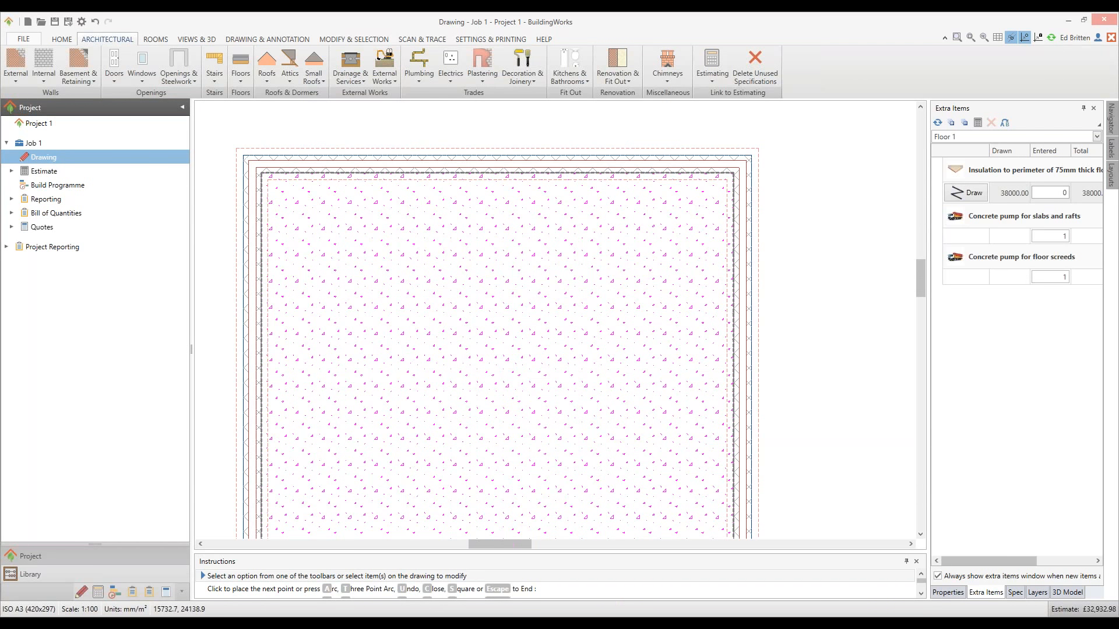
Start adding an external doorset and filter the choices to 930 mm width and 2086 mm height.
scroll(784, 279, down, 3)
drag(820, 320, 723, 267)
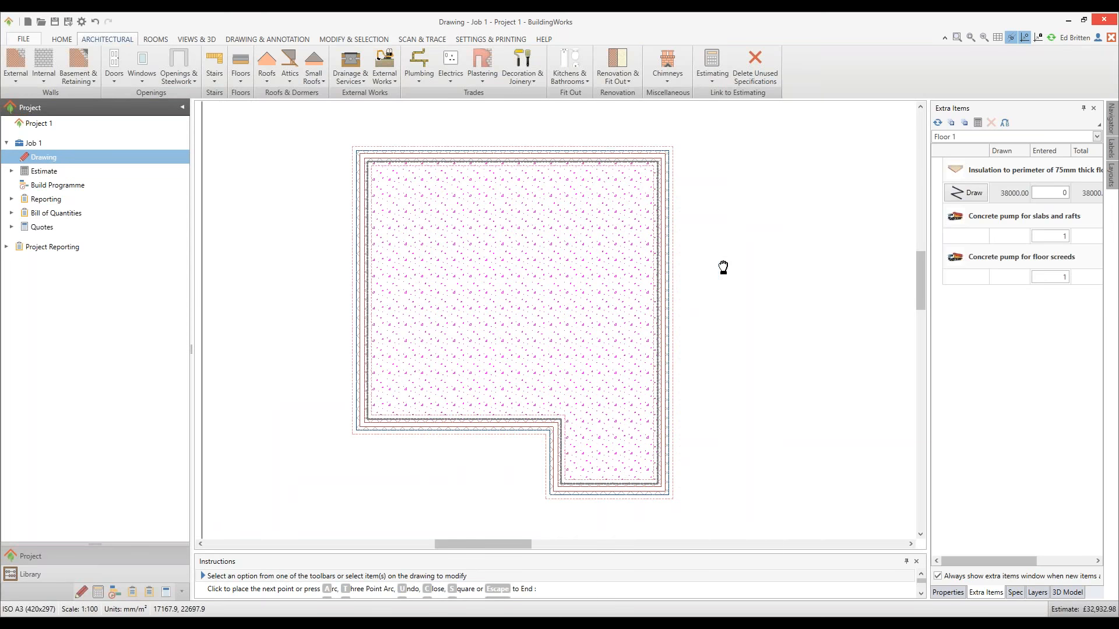
scroll(723, 267, down, 1)
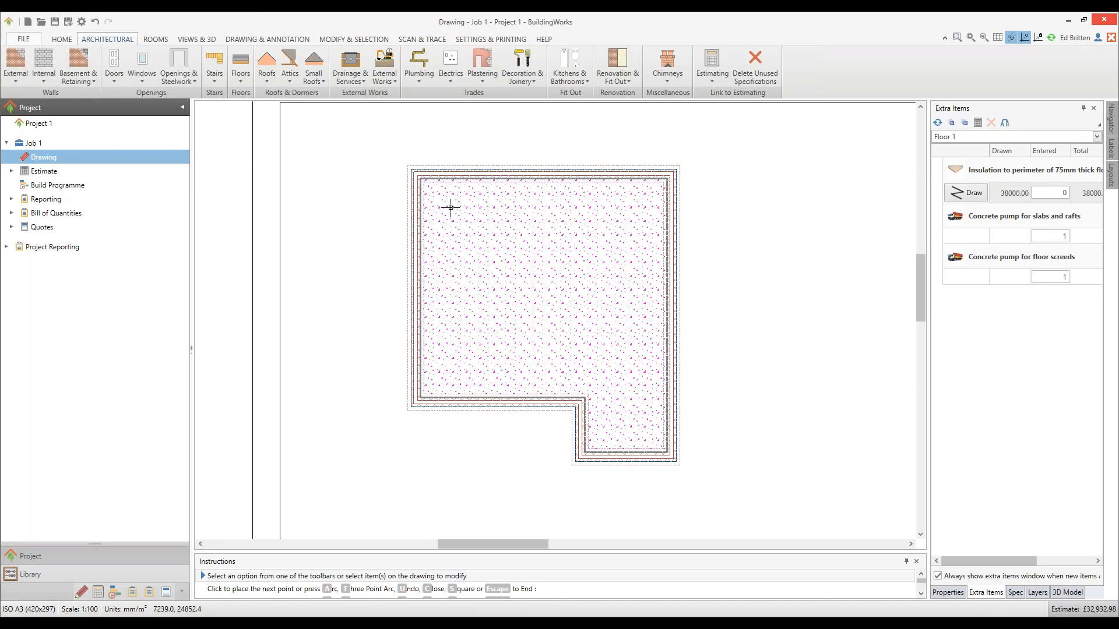
click(116, 85)
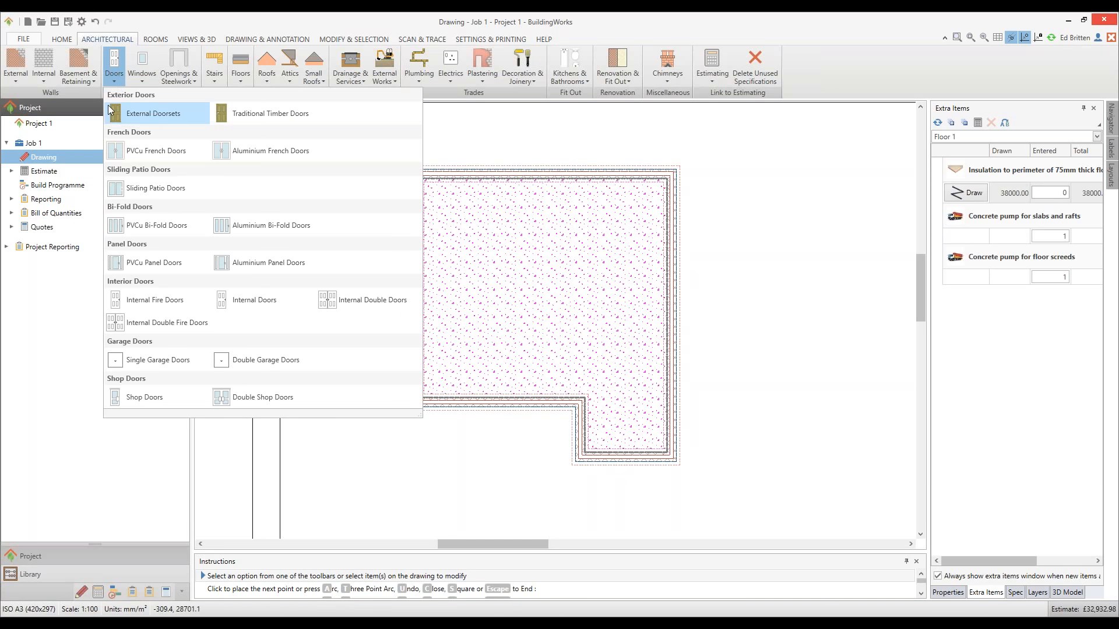
click(153, 113)
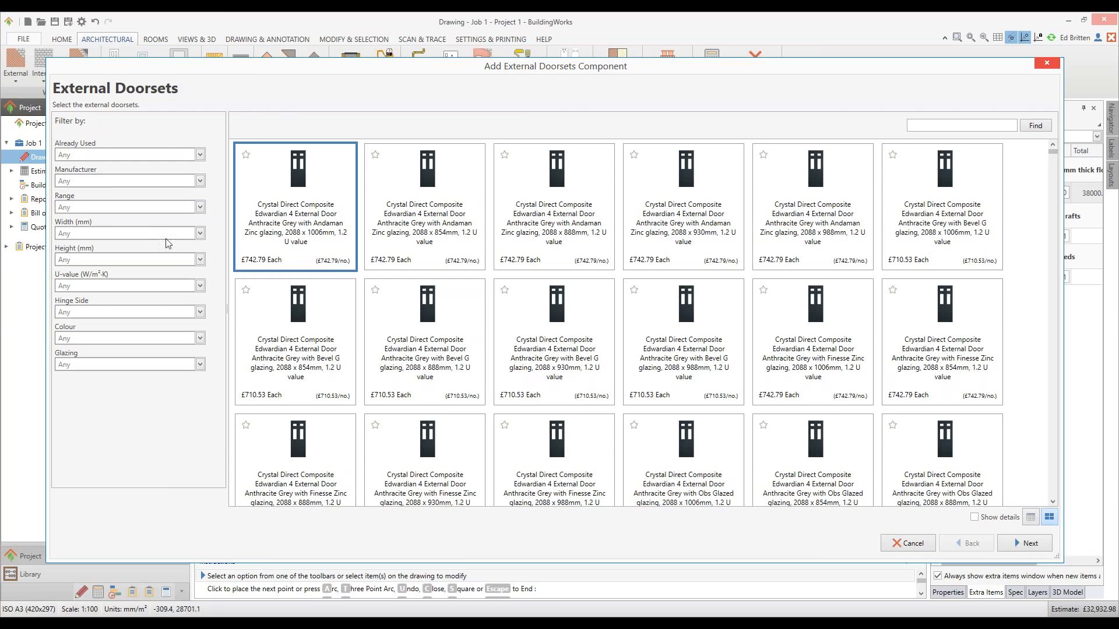
click(200, 237)
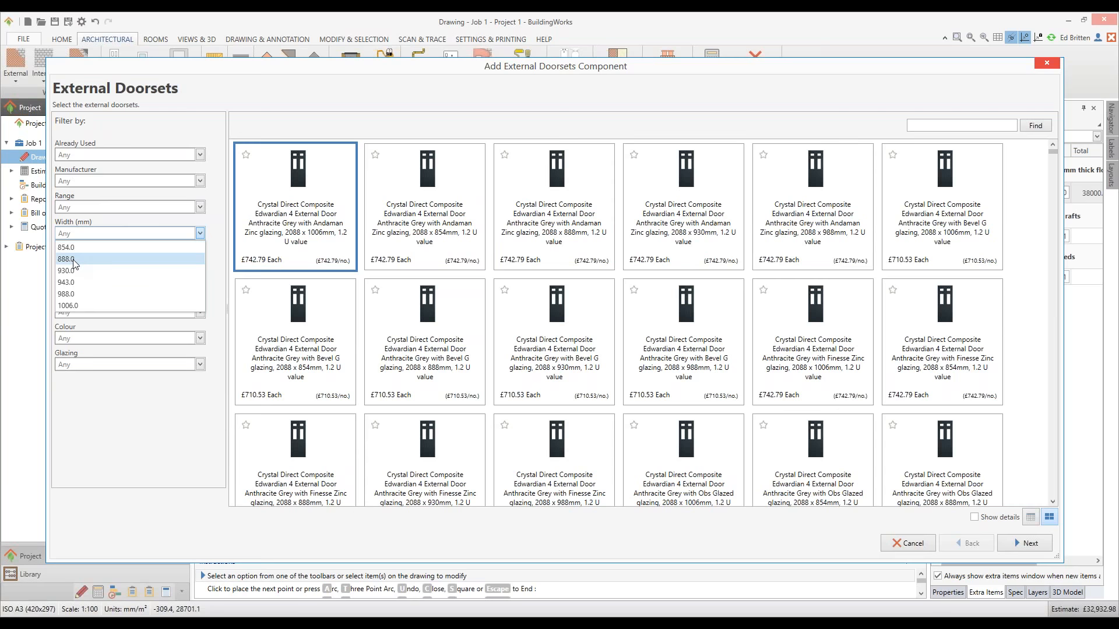
click(73, 270)
click(199, 259)
click(69, 285)
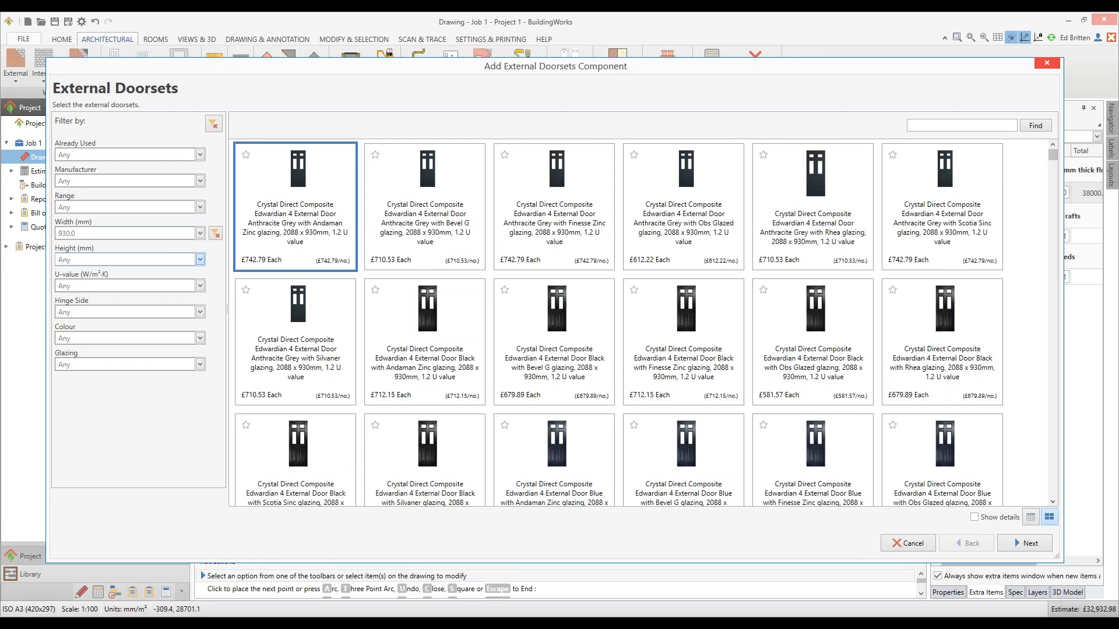
Filter the external doorsets by hinge side Left Or Right, U-value 1.00 and colour Black.
click(75, 312)
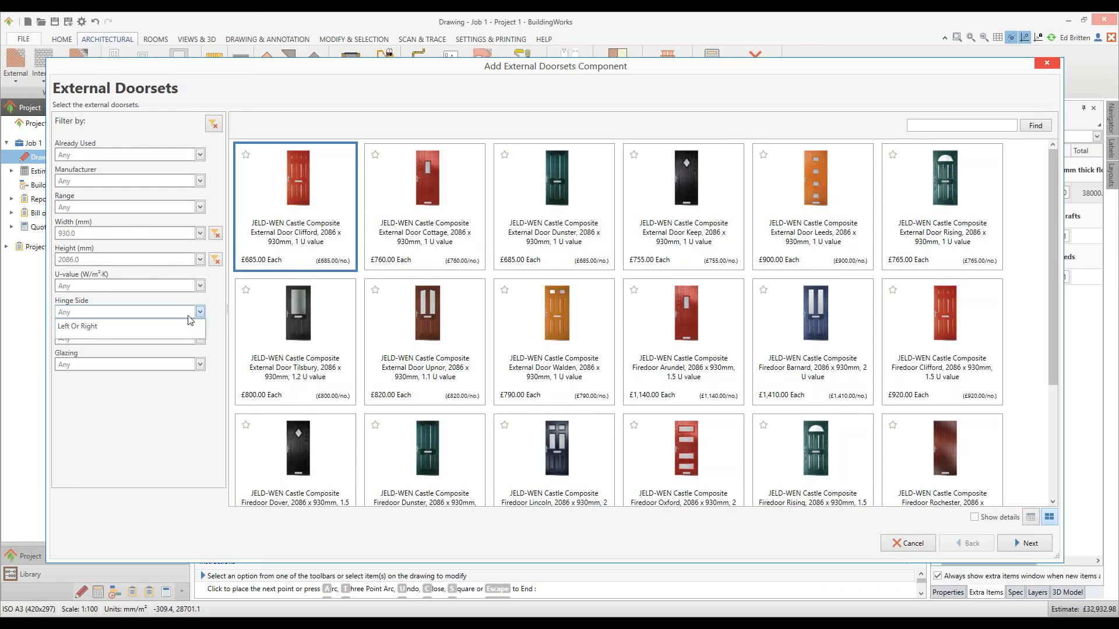
click(105, 328)
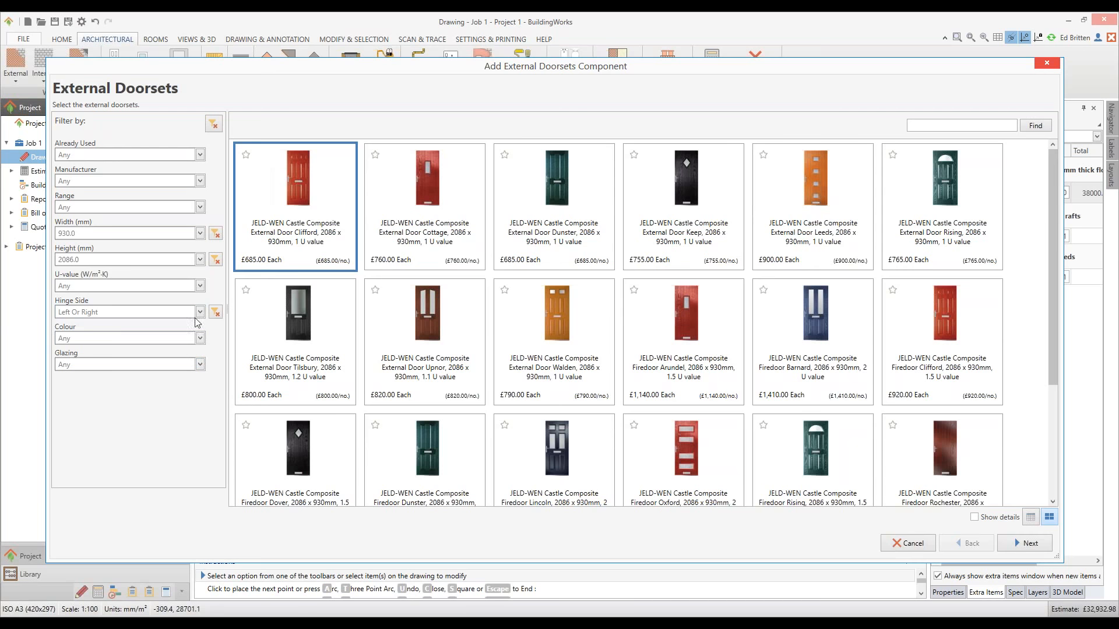
click(200, 286)
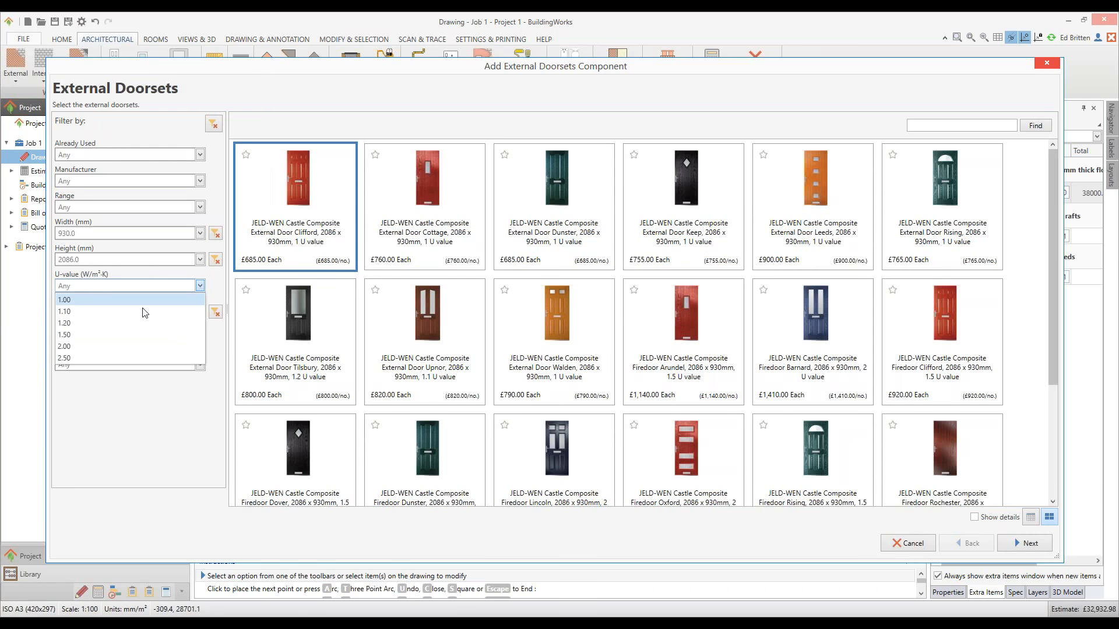
click(80, 304)
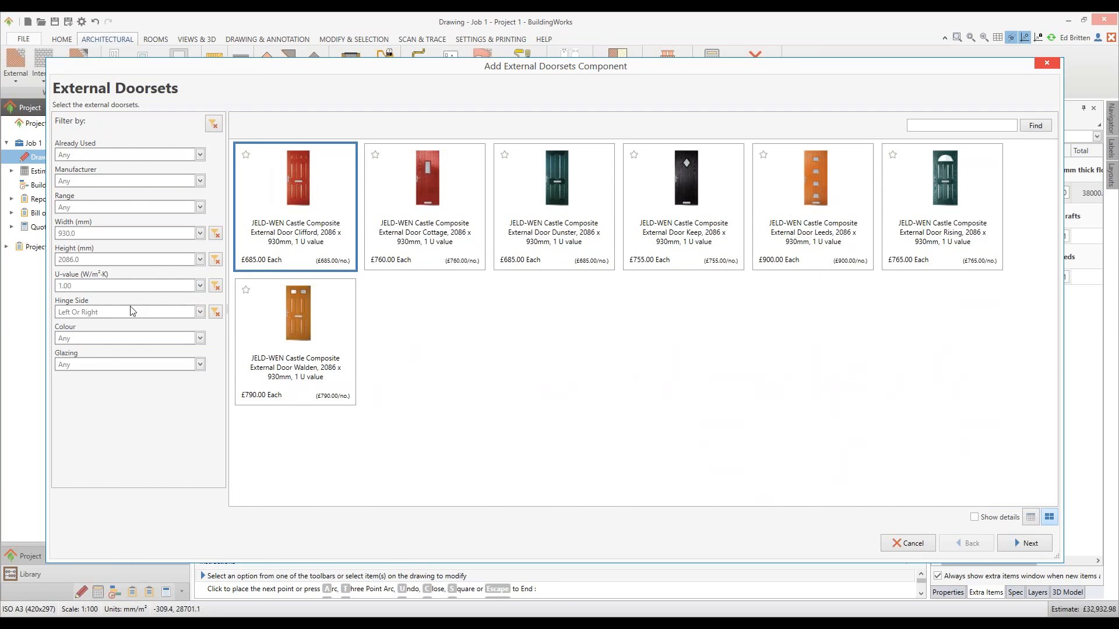
click(200, 340)
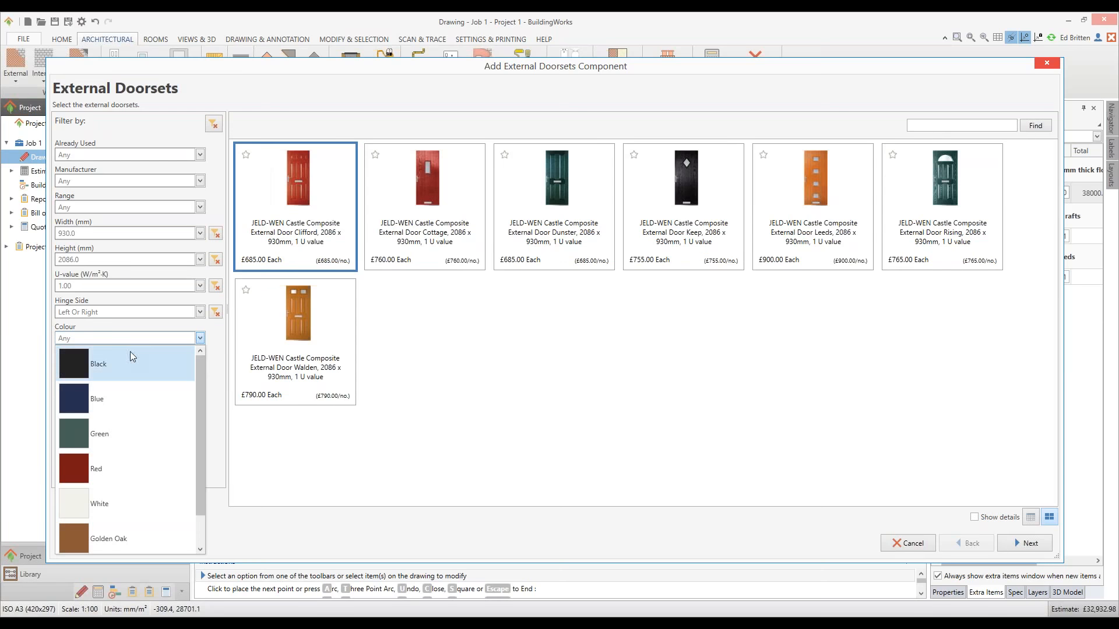
click(77, 366)
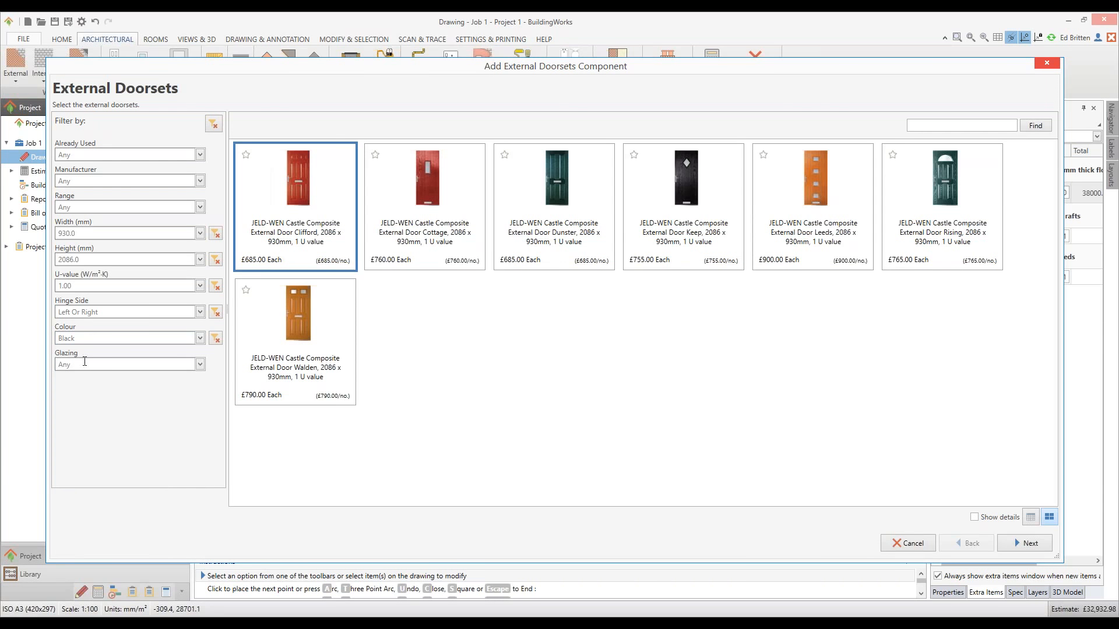
Choose the JELD-WEN Castle Composite External Door Keep and accept the 50 mm external reveal depth.
click(689, 240)
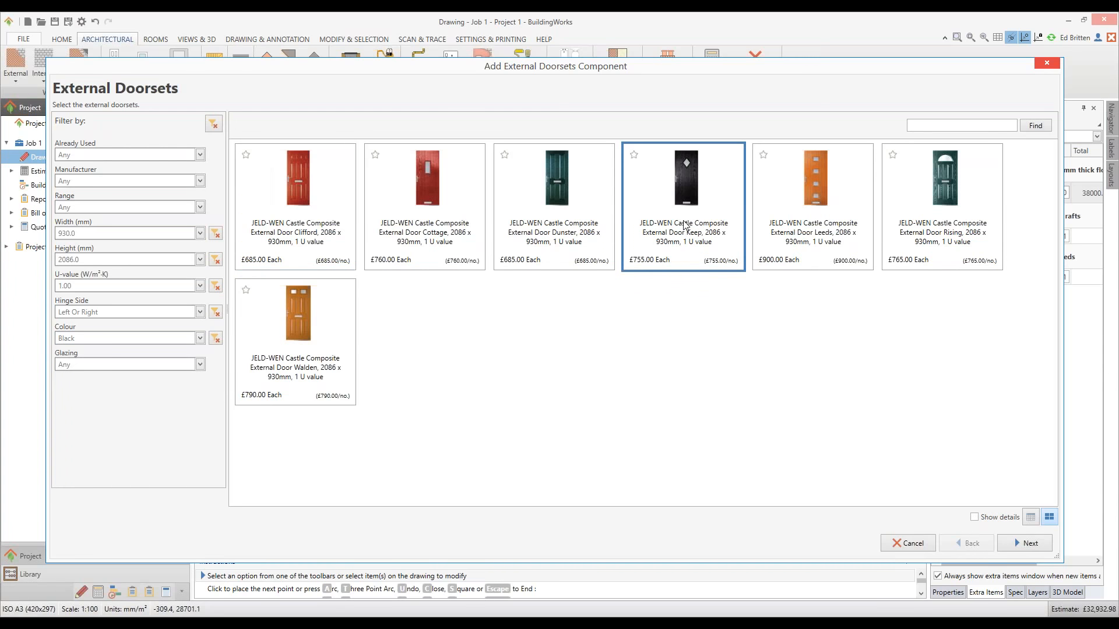
click(1029, 545)
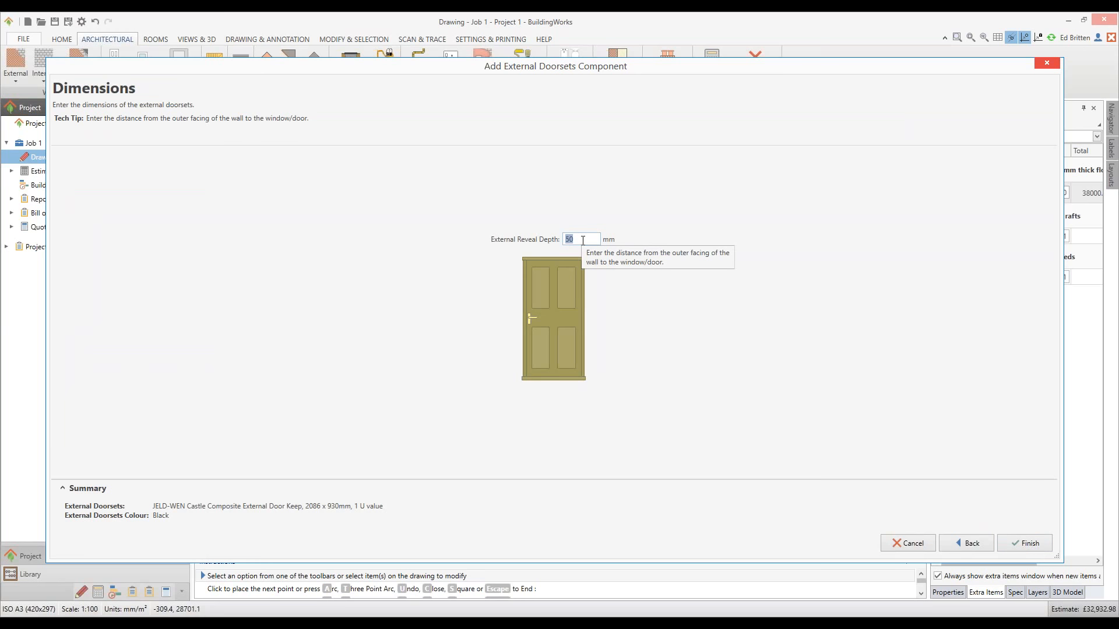
click(1025, 543)
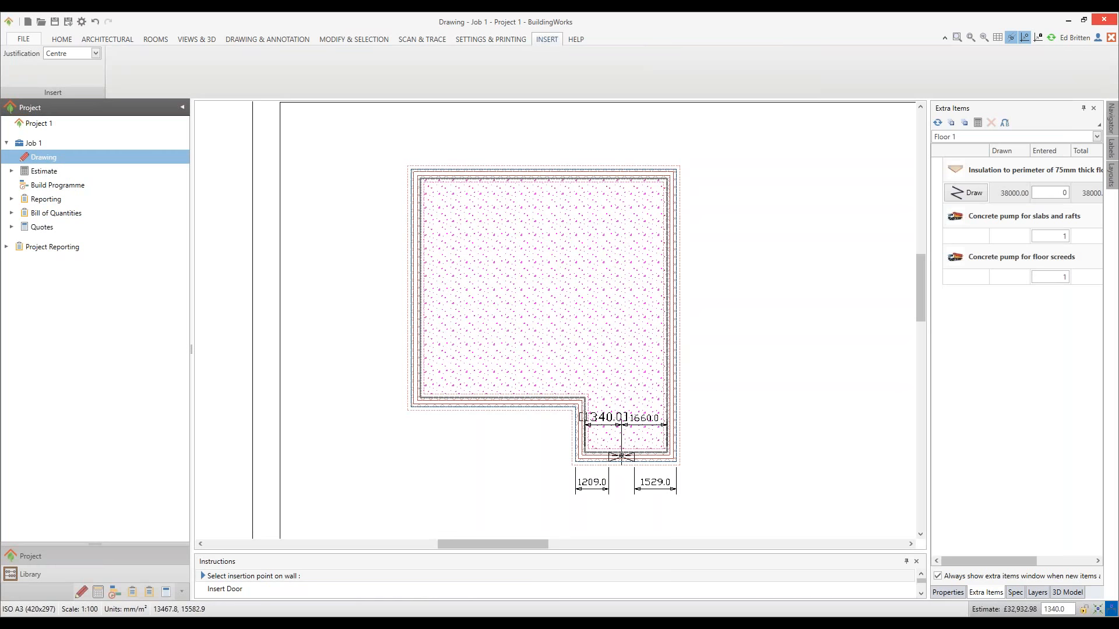
Insert the door at the midpoint of the lower projection's bottom wall, hinged on its left side and opening inwards.
click(621, 456)
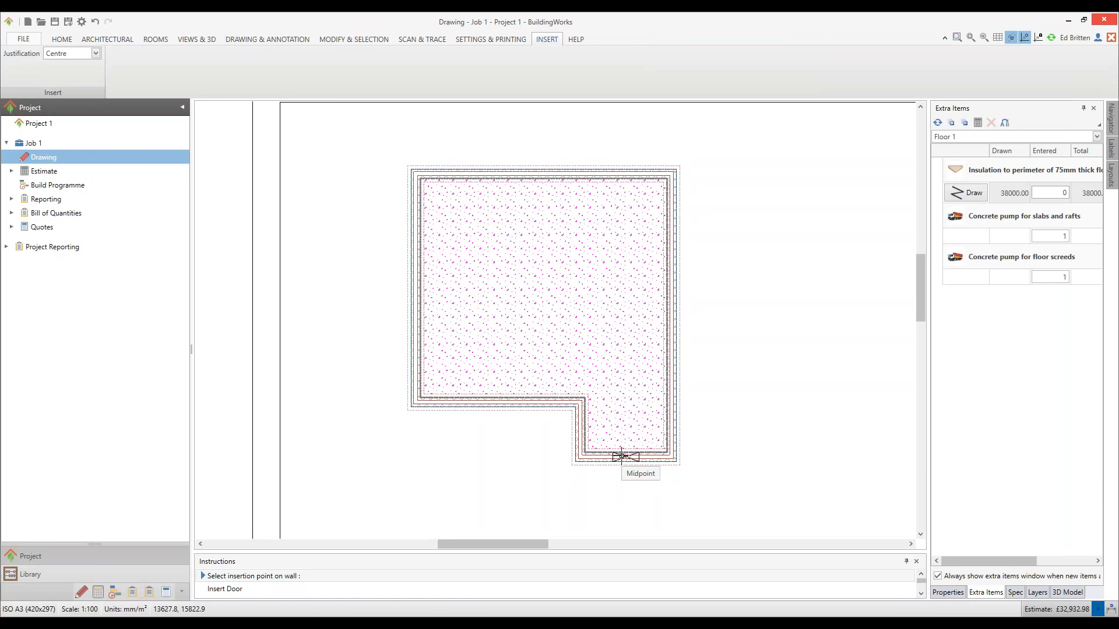
click(622, 455)
click(626, 455)
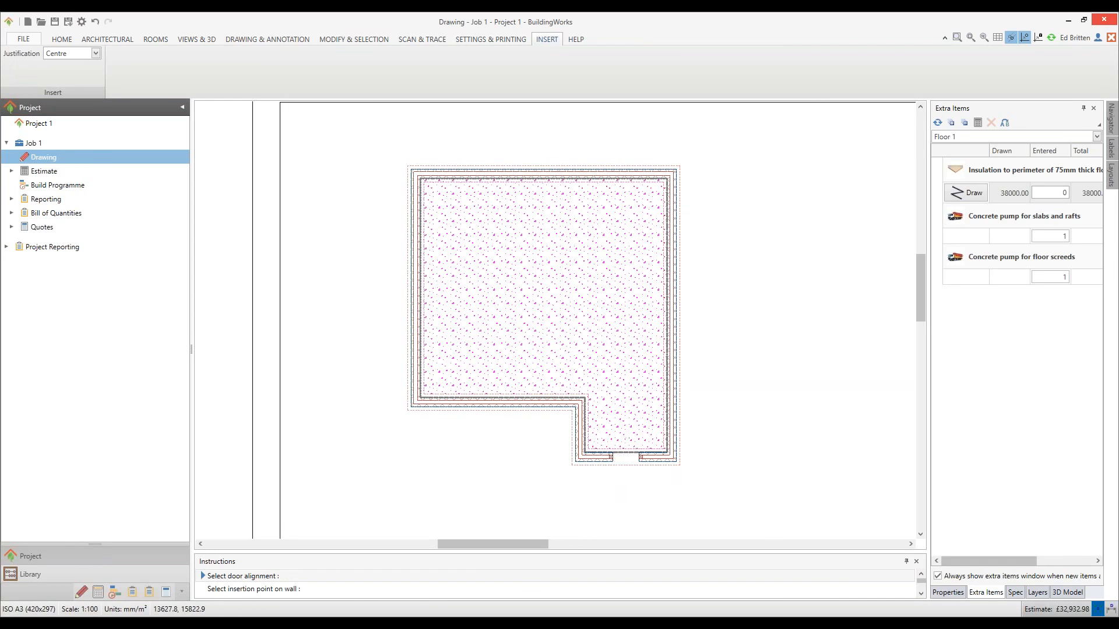
click(608, 447)
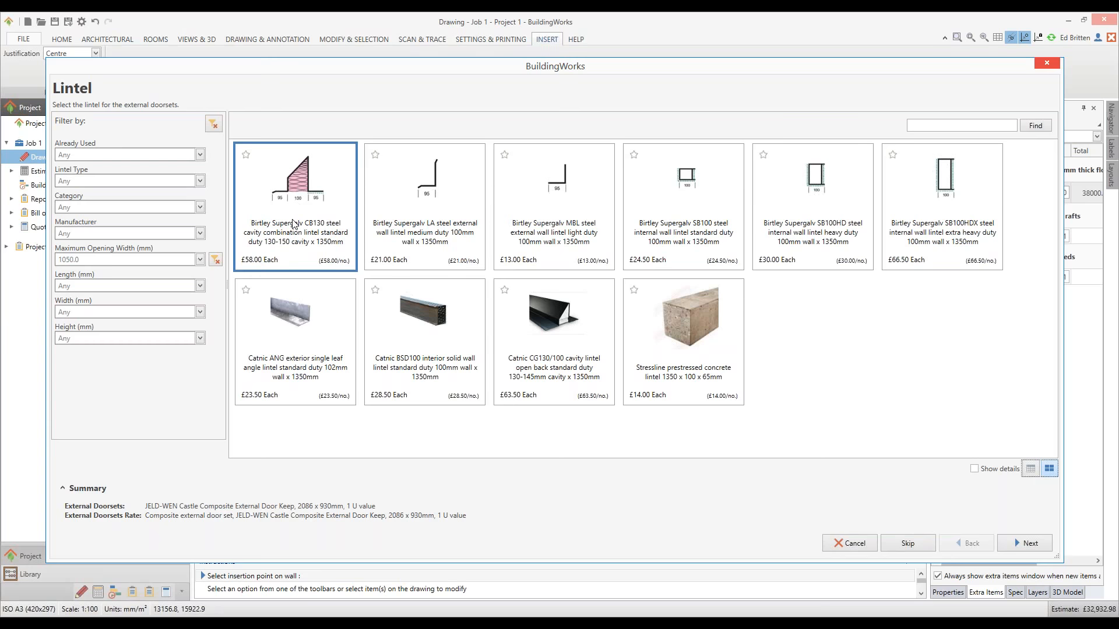
Give the door the Birtley Supergalv CB130 1350 mm lintel, the specification with cavity tray and 2 cavity weep vents.
click(1027, 544)
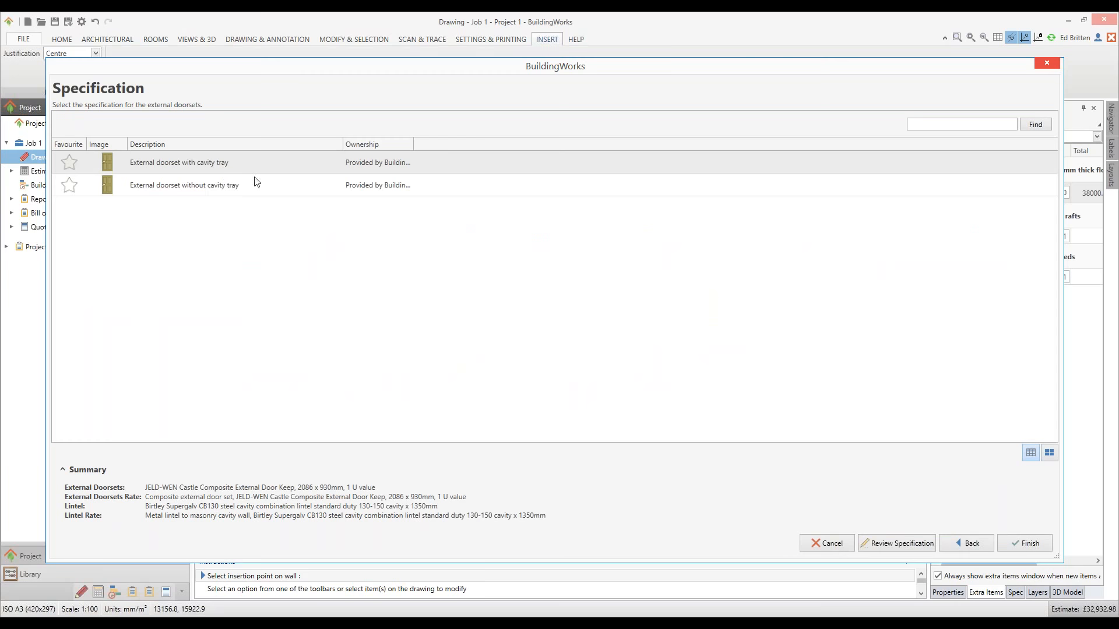
click(1027, 542)
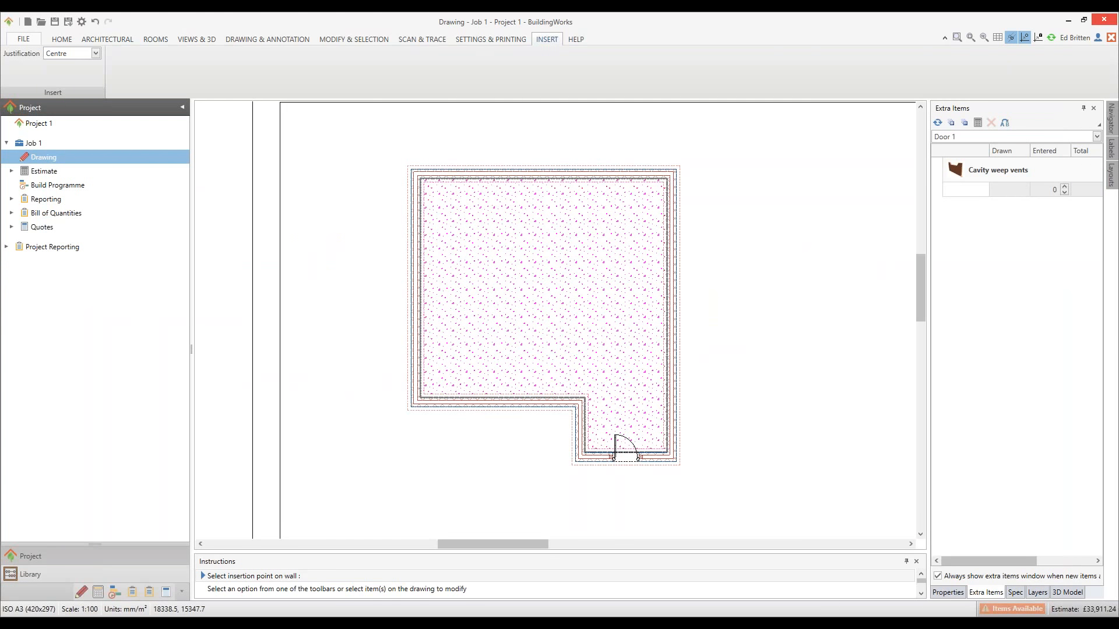
click(1065, 187)
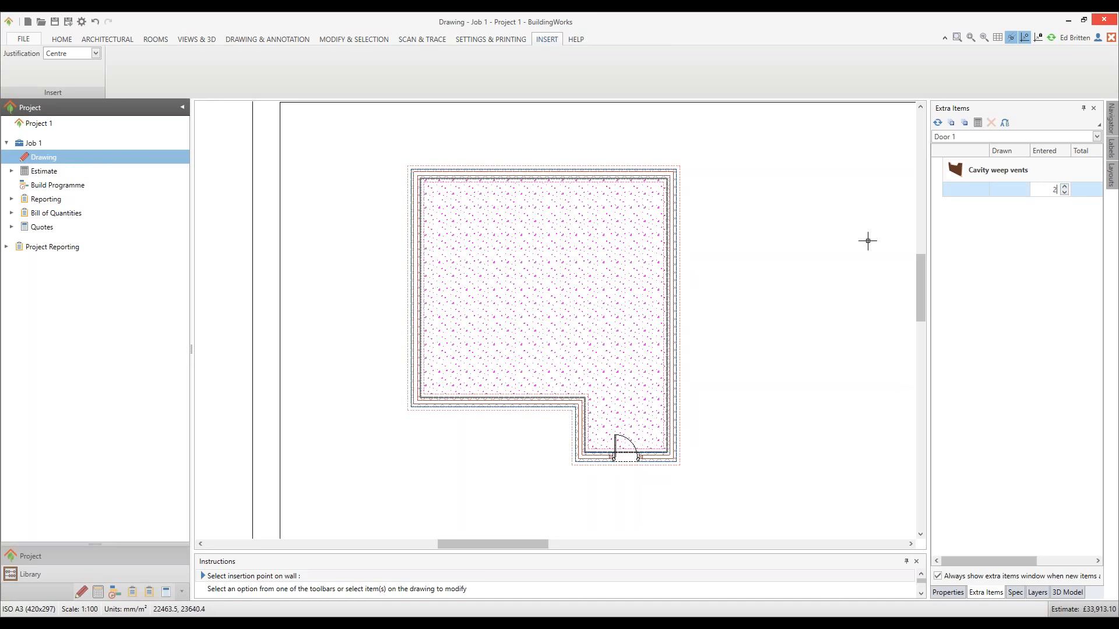
click(858, 223)
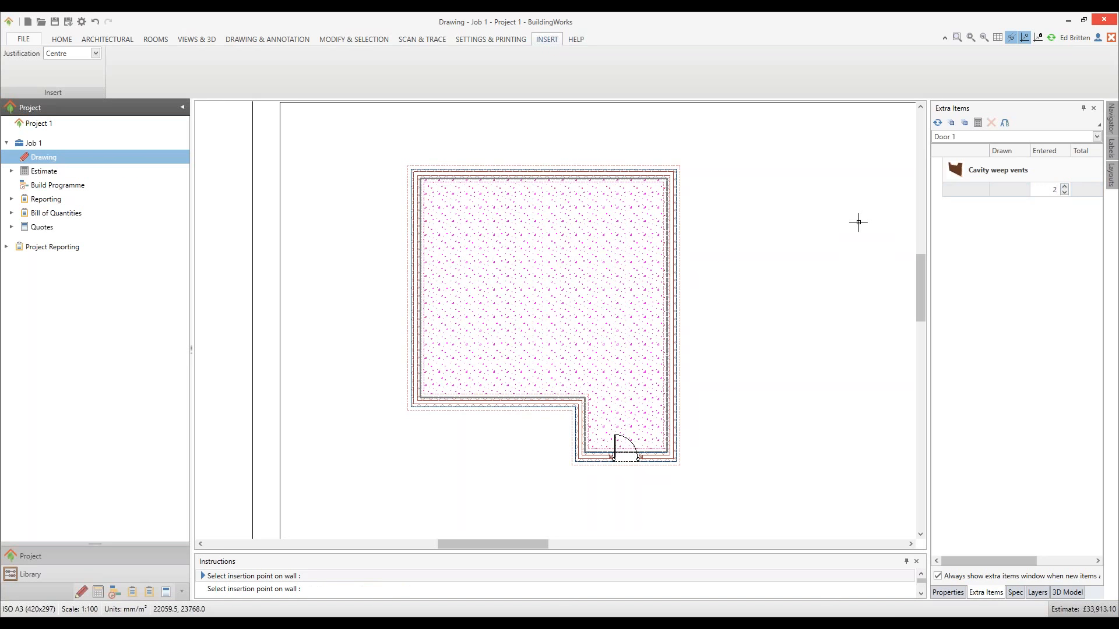
Start adding a standard PVCu window and filter the choices to 1788 mm width.
click(130, 42)
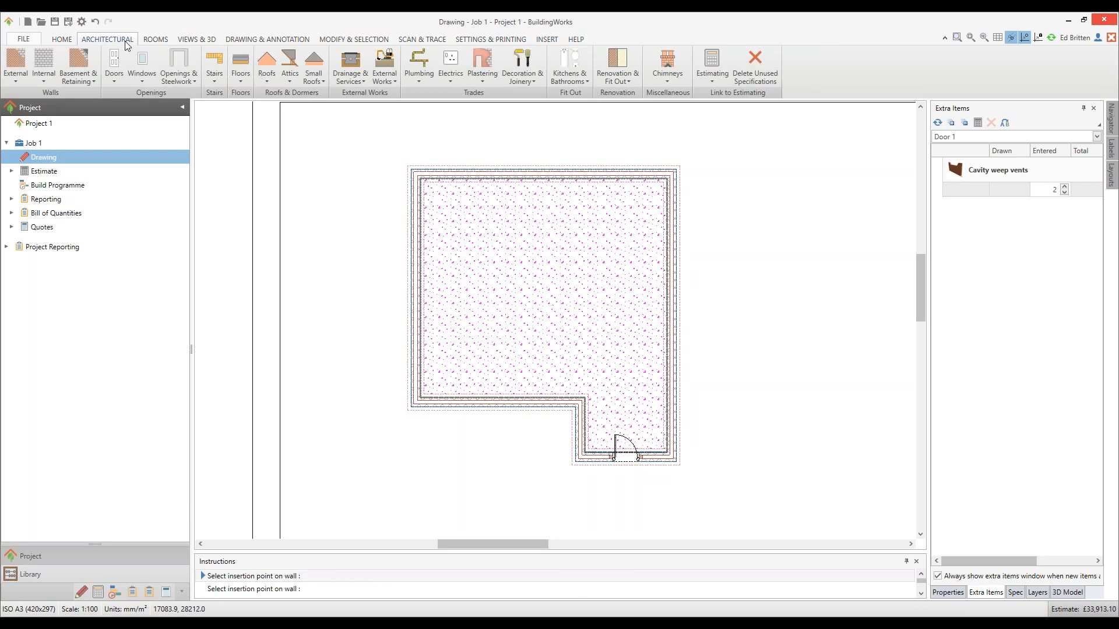
click(142, 81)
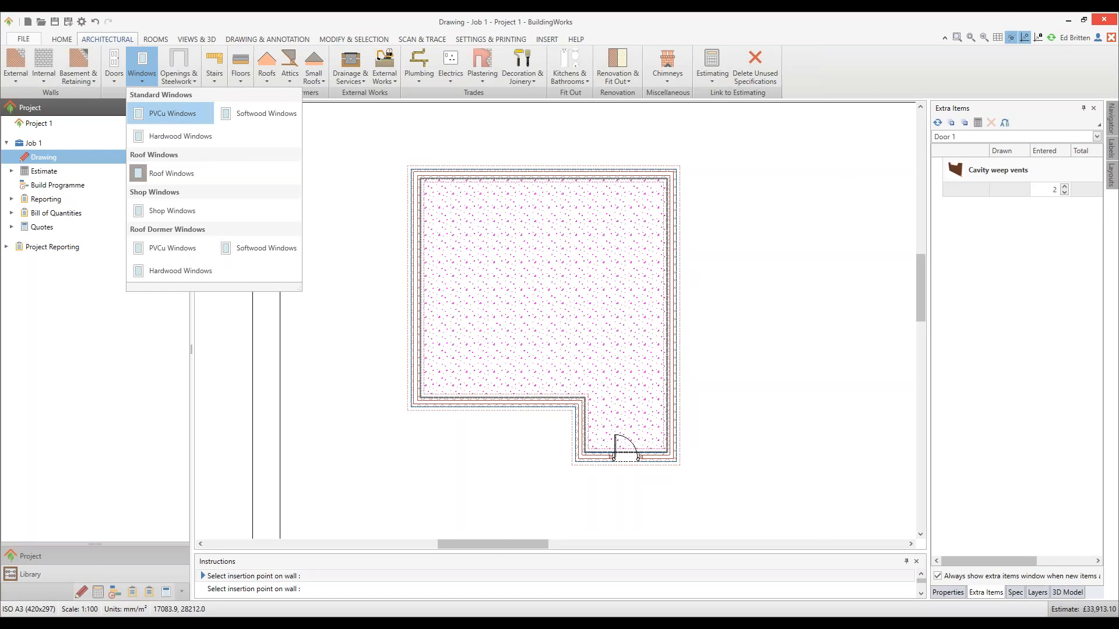
click(172, 113)
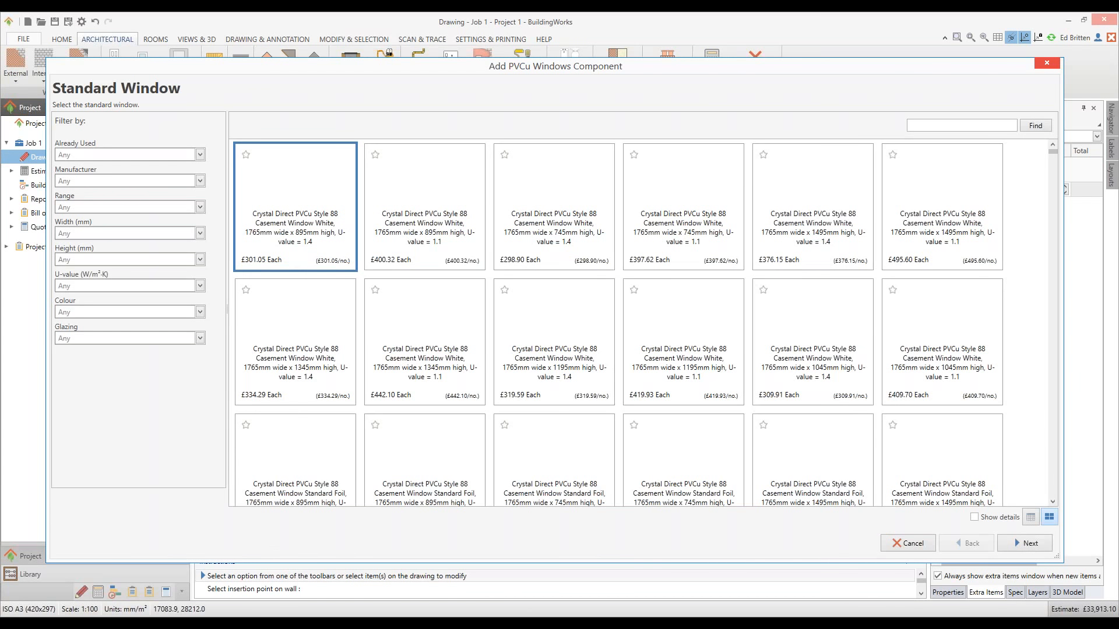
click(200, 234)
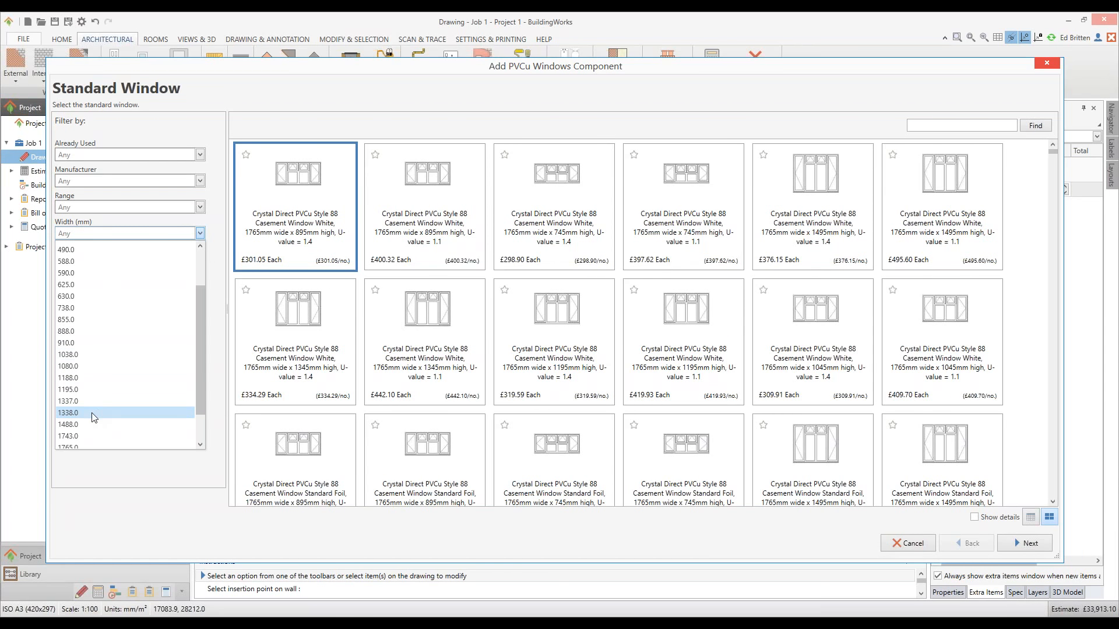
scroll(93, 415, down, 3)
click(79, 419)
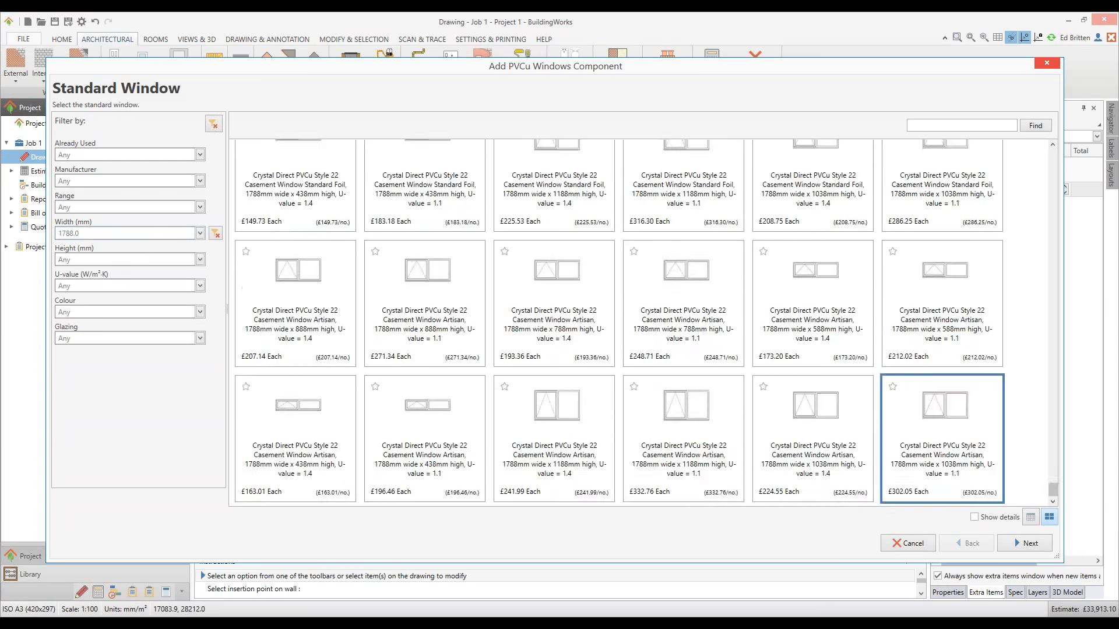
Filter the PVCu windows by height 1188 mm and U-value 1.10.
click(200, 259)
click(79, 331)
click(200, 286)
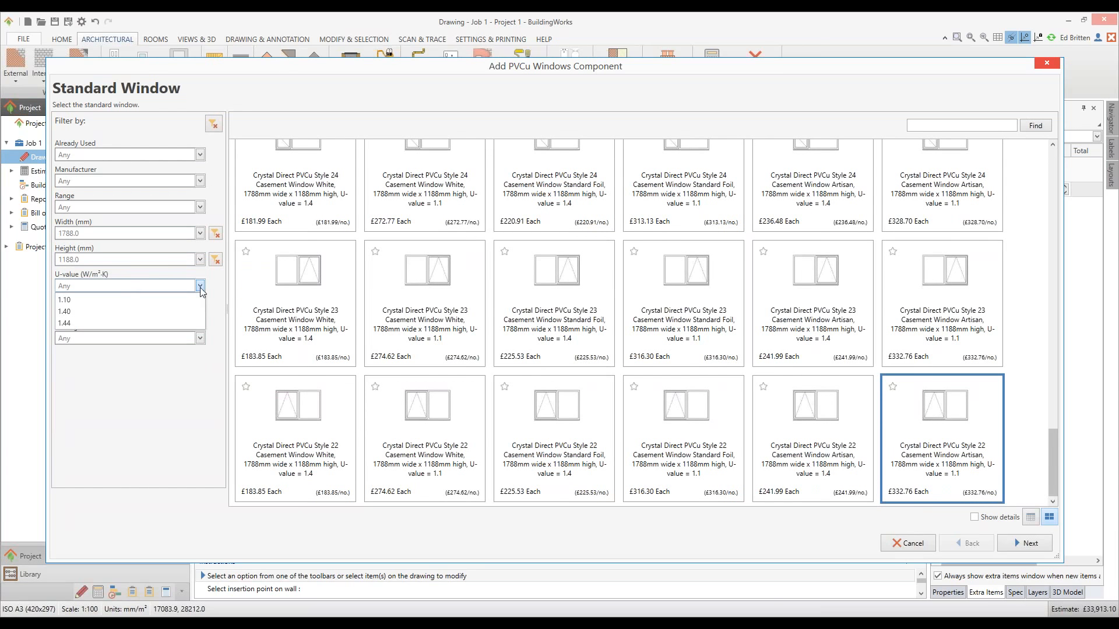
click(73, 300)
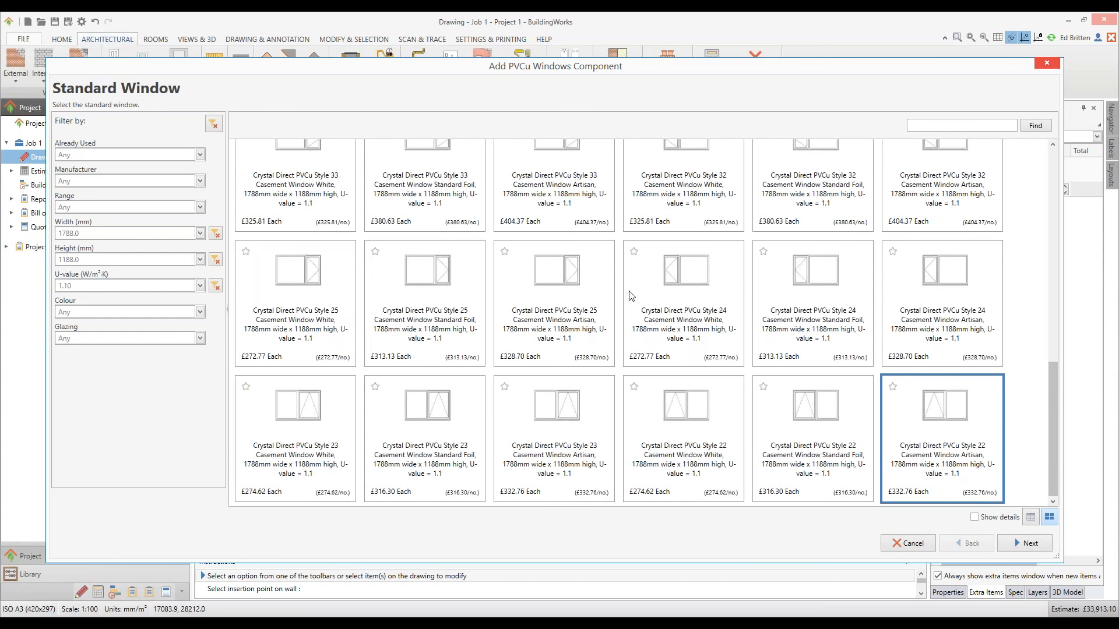
Choose the Style 59 Casement Window Artisan in Anthracite Grey, accepting 2100 mm height to the window top and 50 mm reveal depth.
drag(1053, 450, 1051, 309)
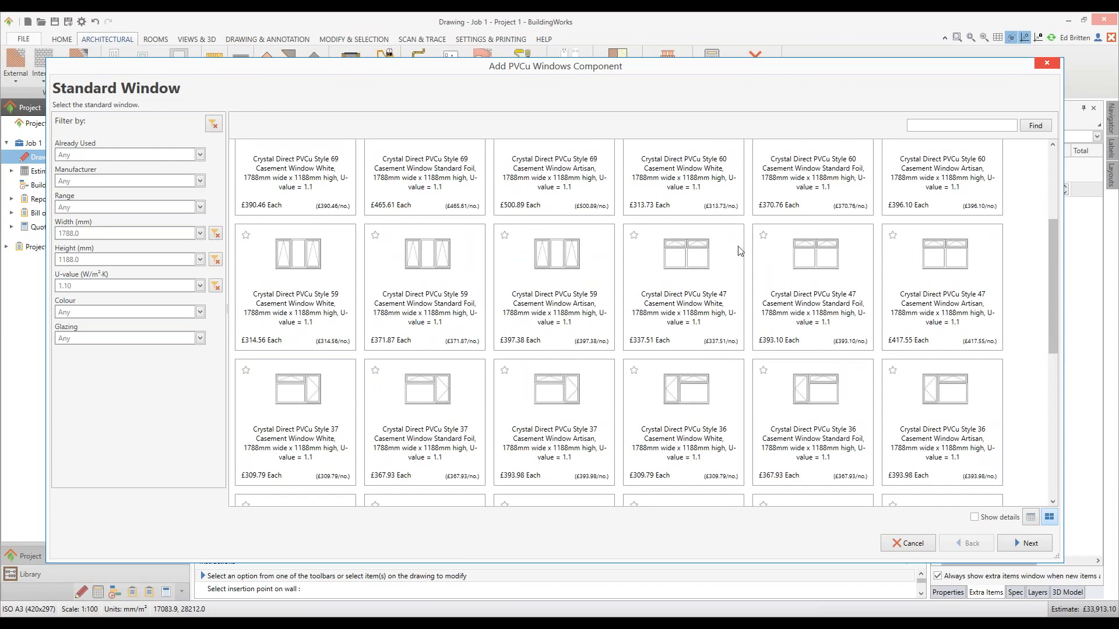
click(546, 278)
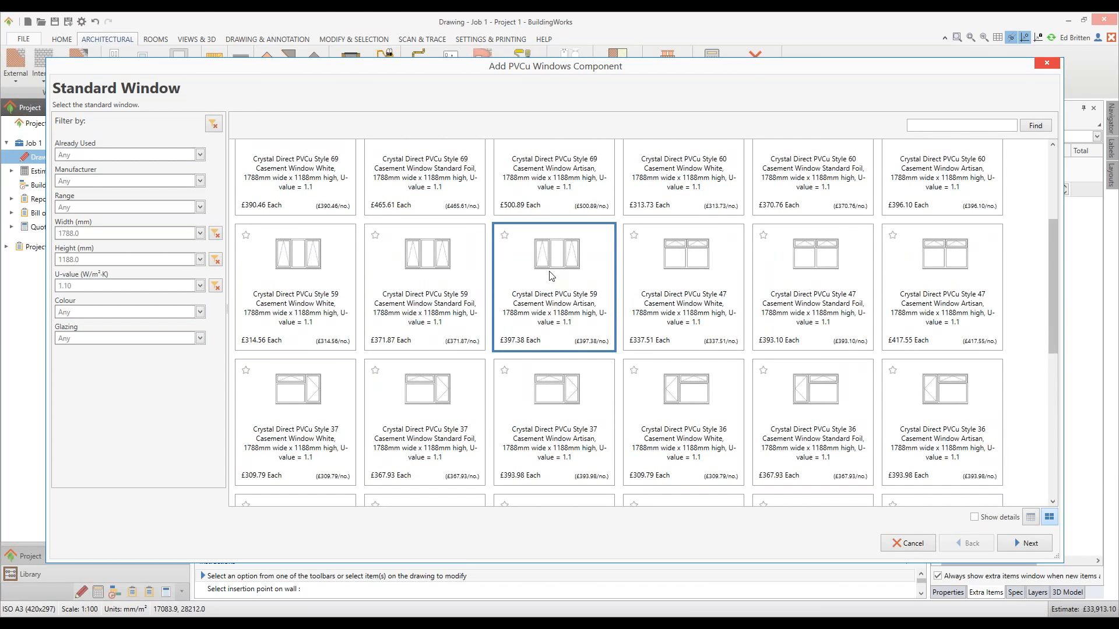
click(1029, 543)
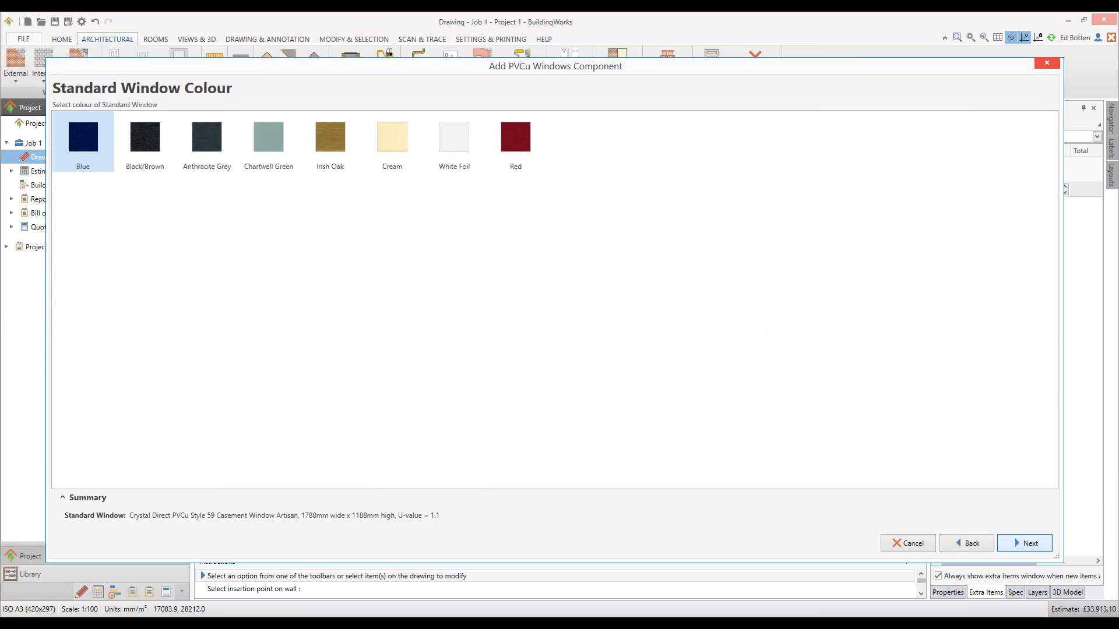
click(142, 152)
click(216, 148)
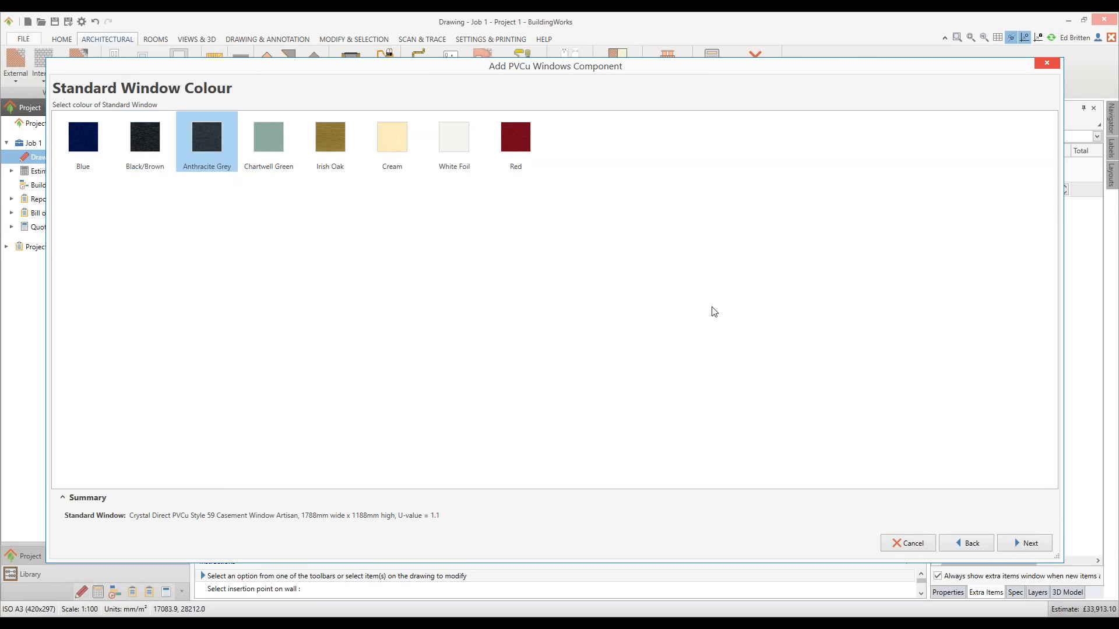
click(1023, 544)
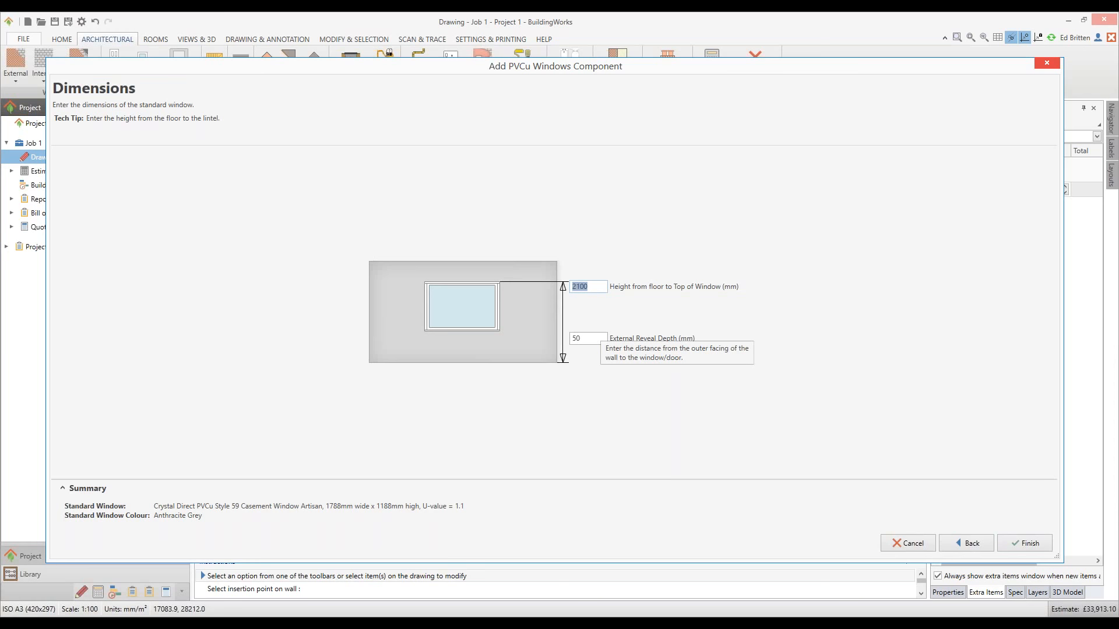
click(1030, 543)
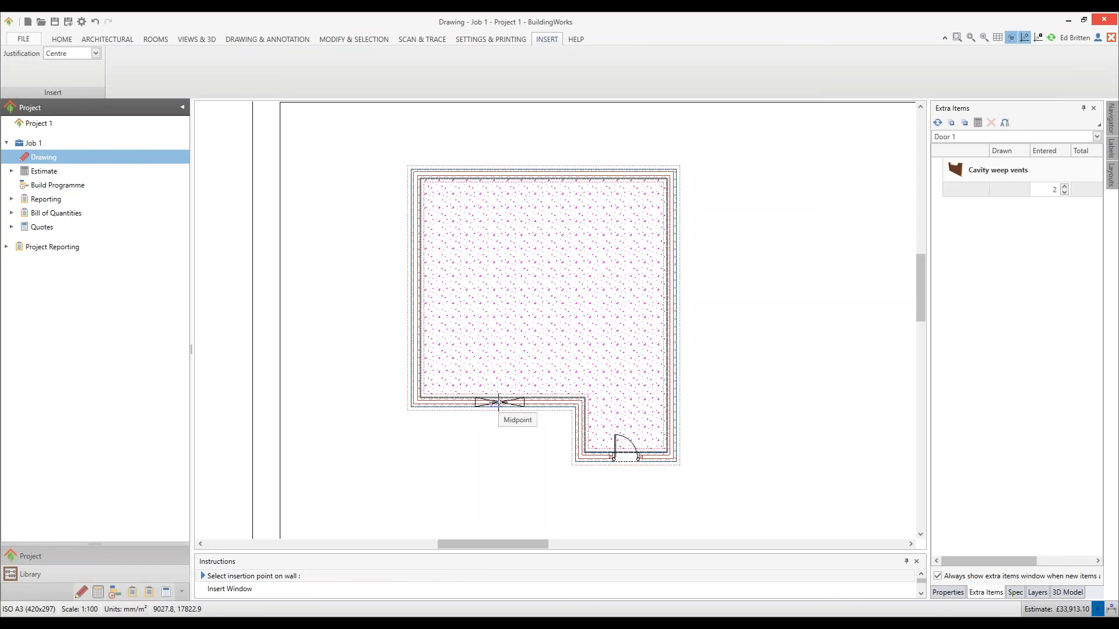
Insert the window at the midpoint of the main block's bottom wall with the Birtley Supergalv CB130 2100 mm lintel and cavity tray specification.
key(d)
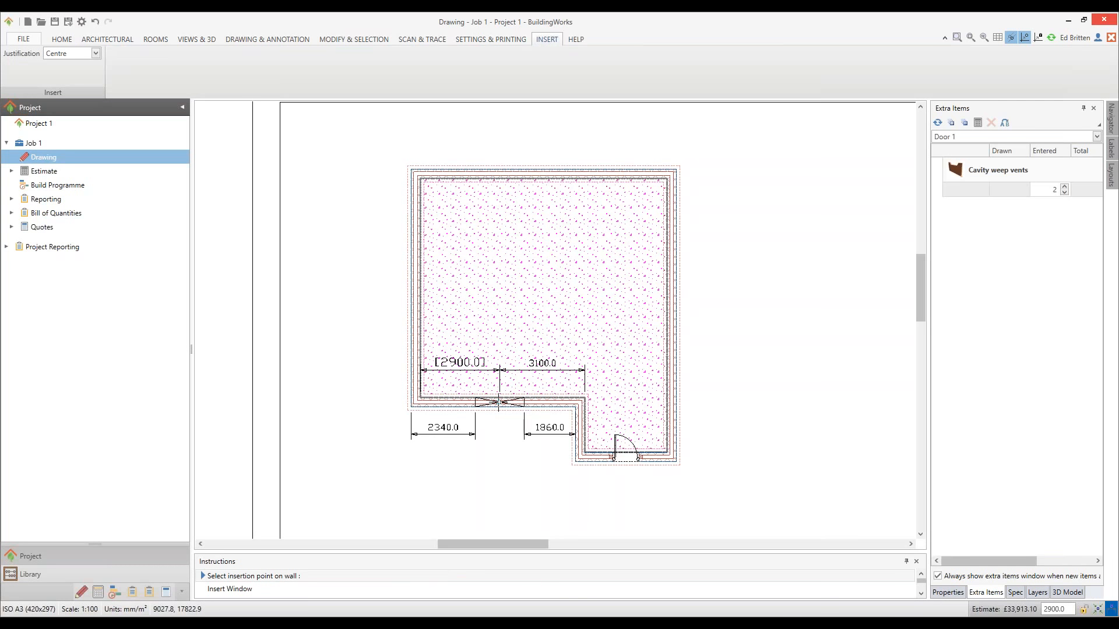
key(Return)
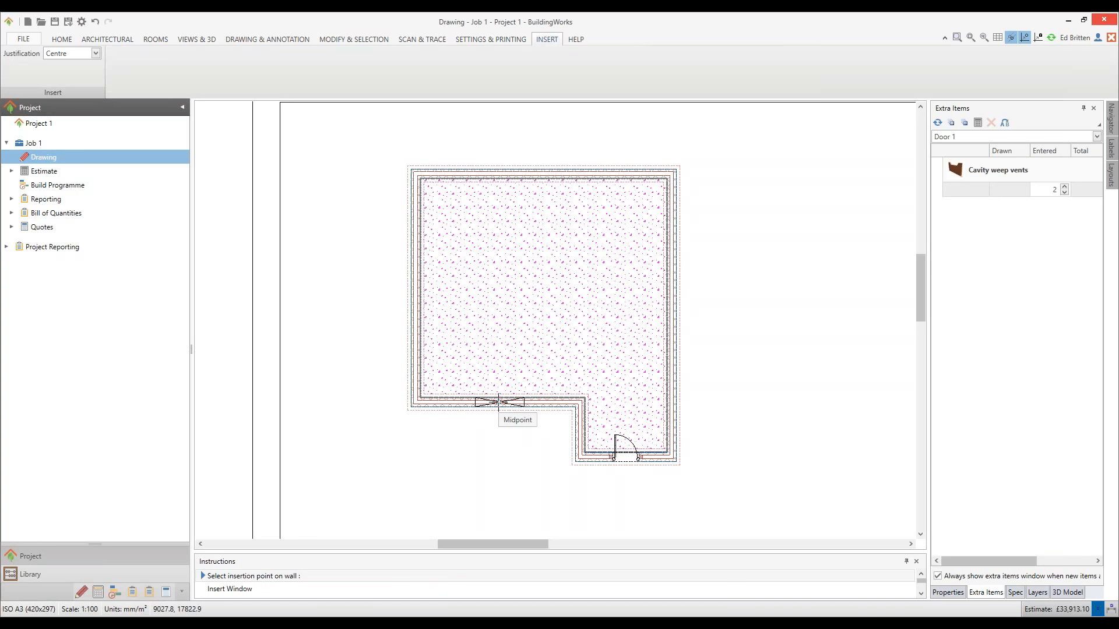
click(499, 402)
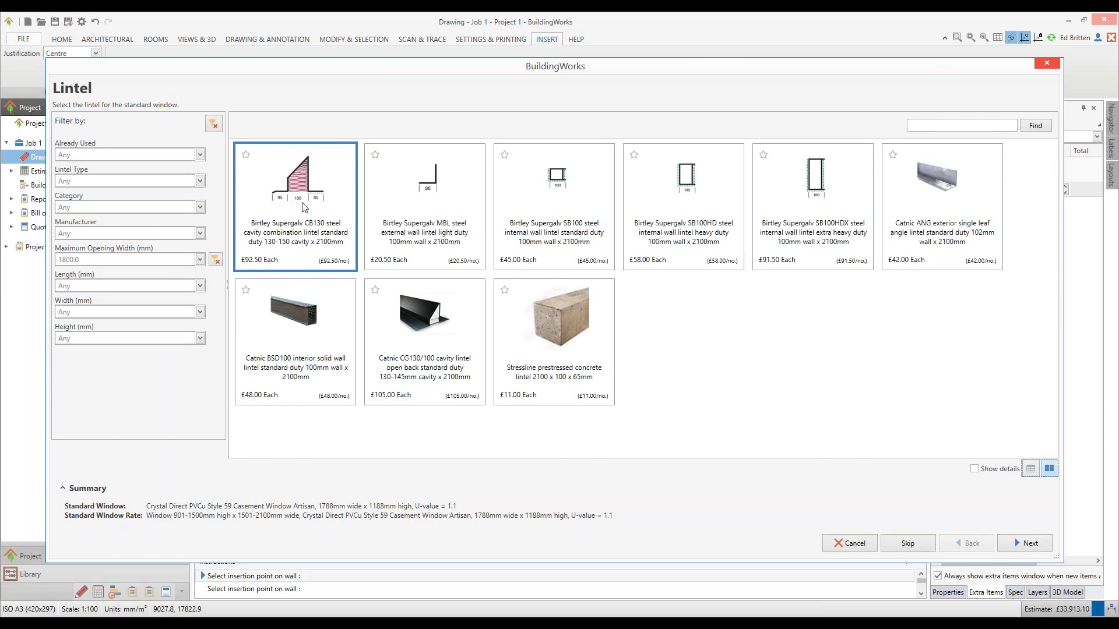
click(1029, 545)
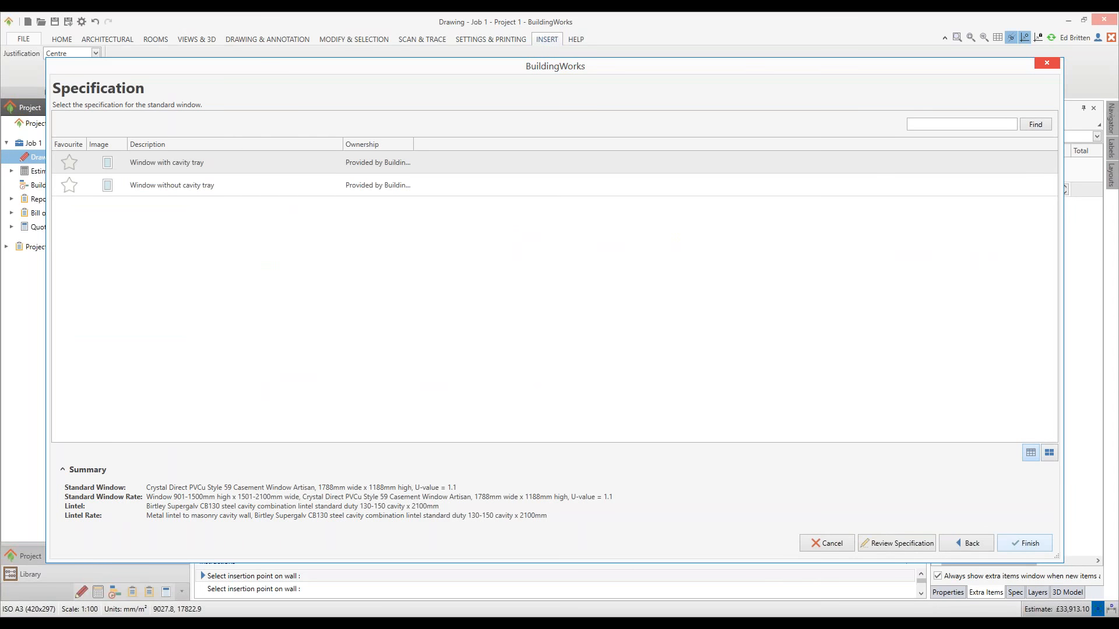
click(1024, 545)
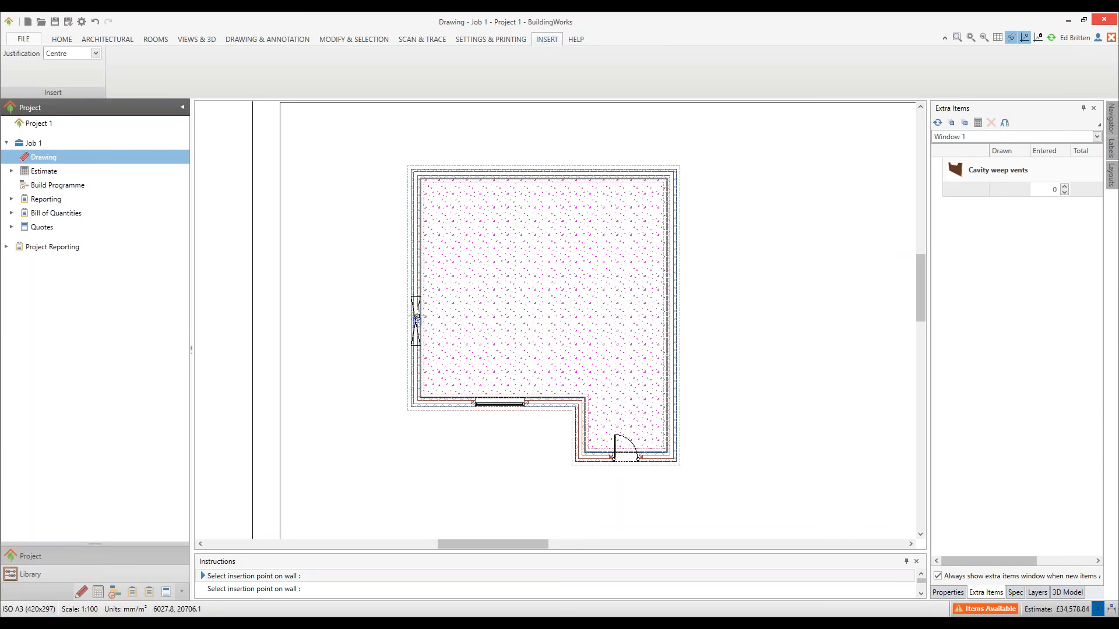
Insert four more of these windows, two along the building's left wall and two along its top wall.
click(416, 338)
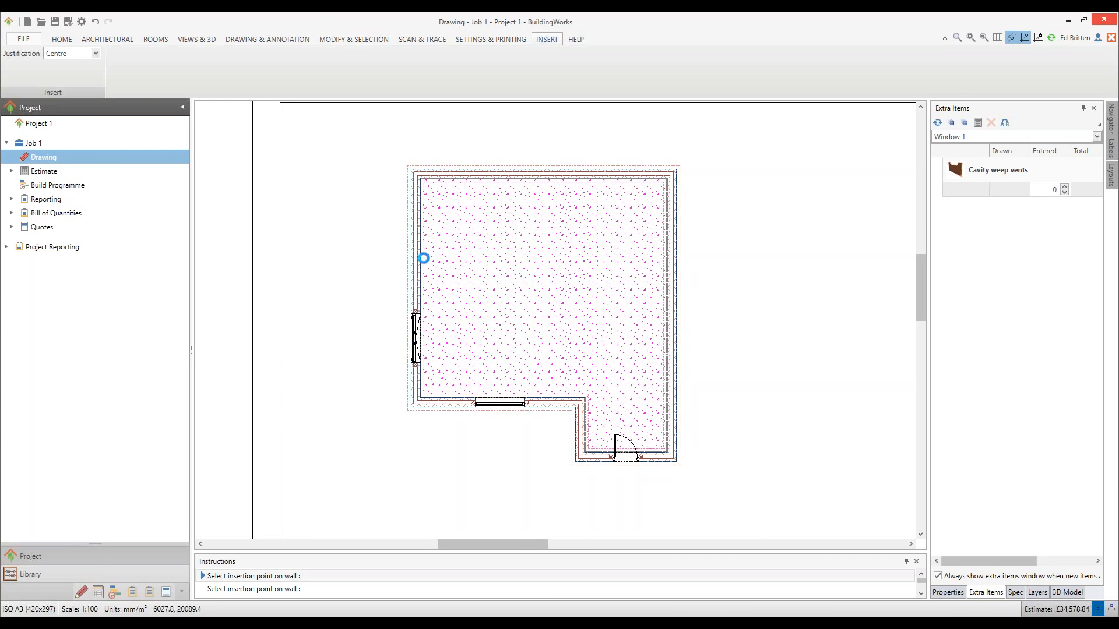
click(416, 229)
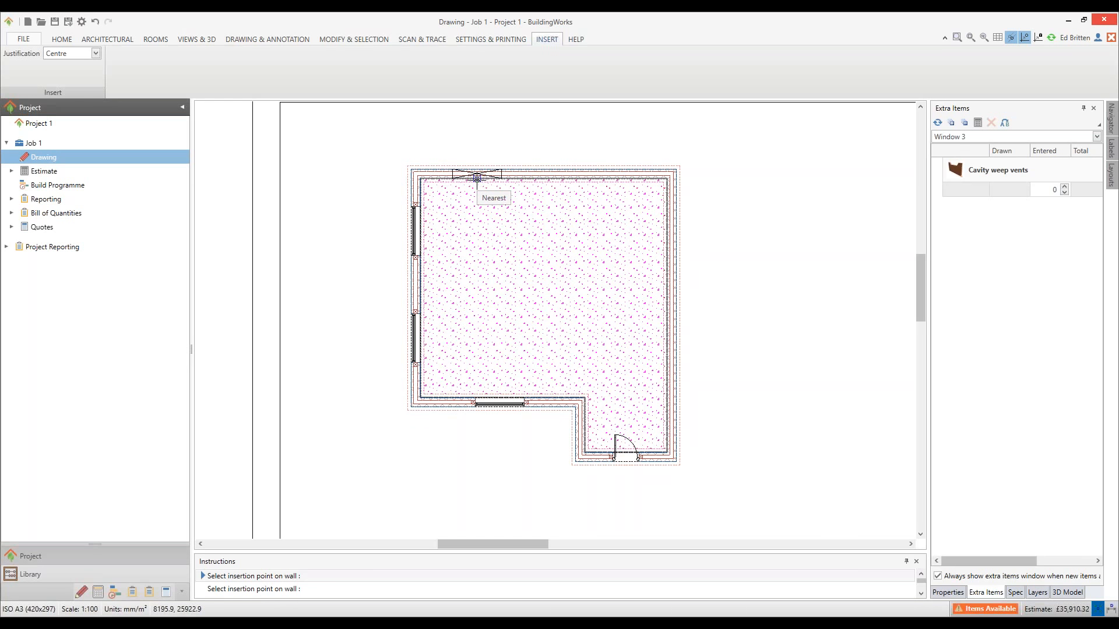
click(490, 180)
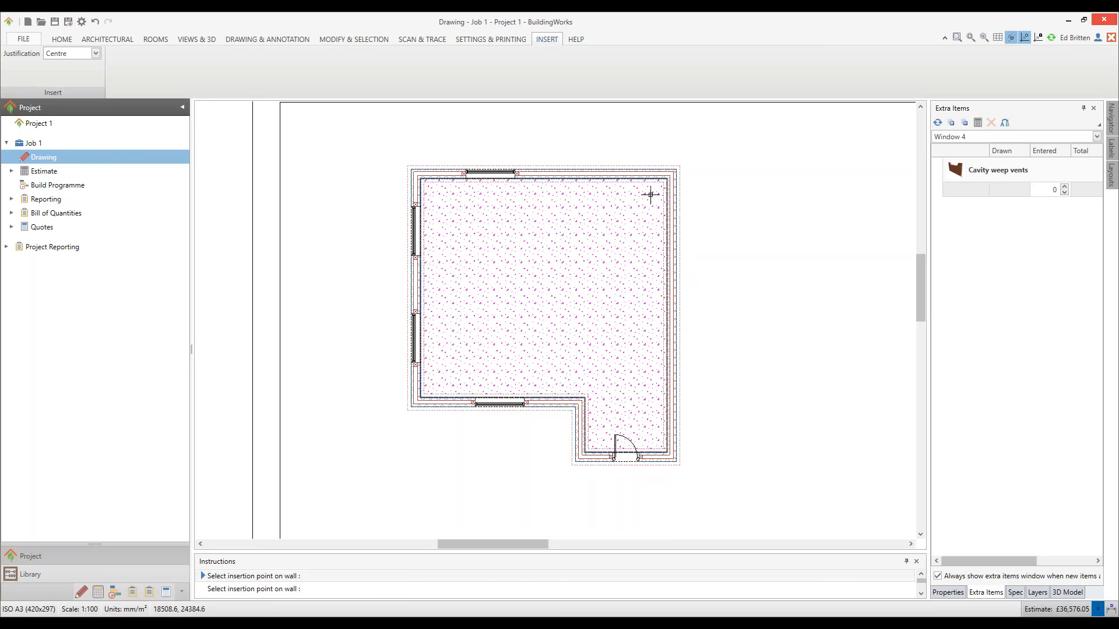
click(599, 182)
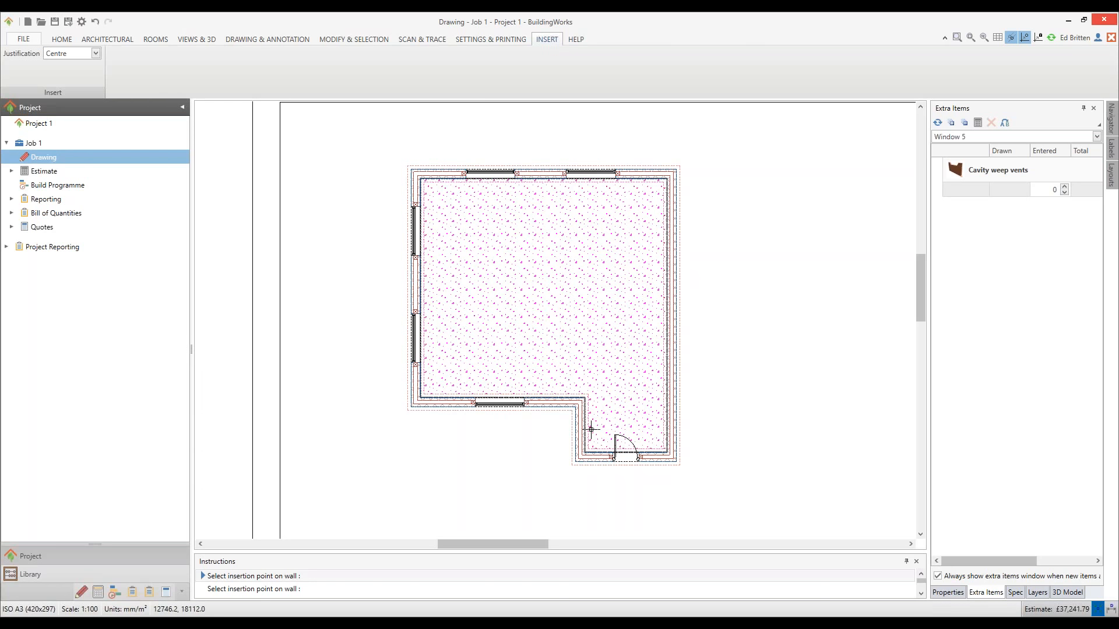
Finish inserting windows, set the last window's cavity weep vents to 10 and show the 3D model.
key(Escape)
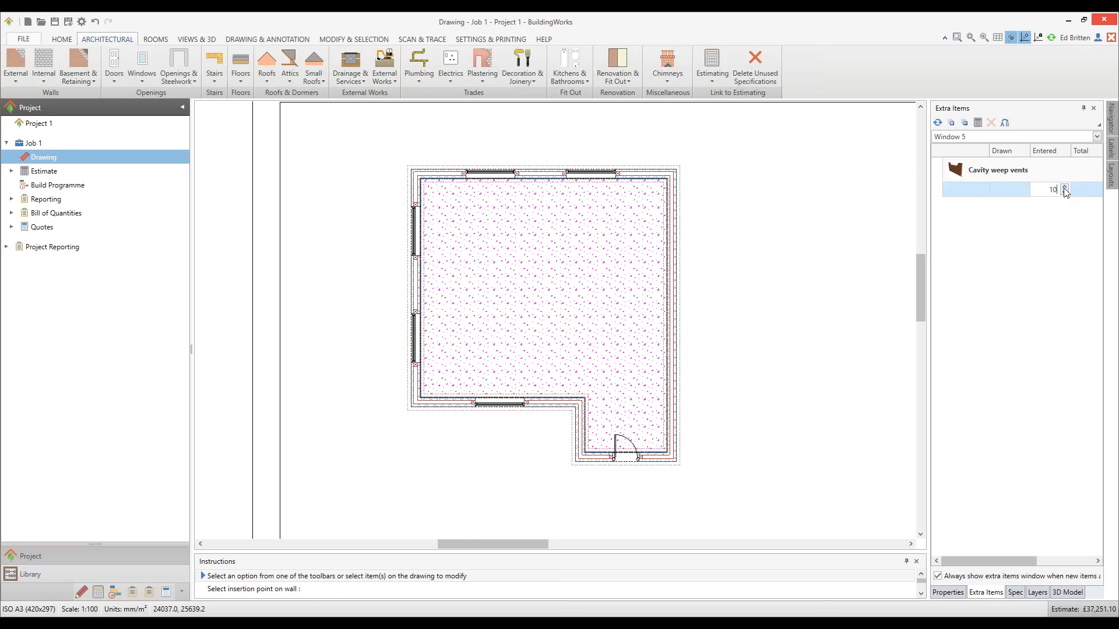
click(817, 332)
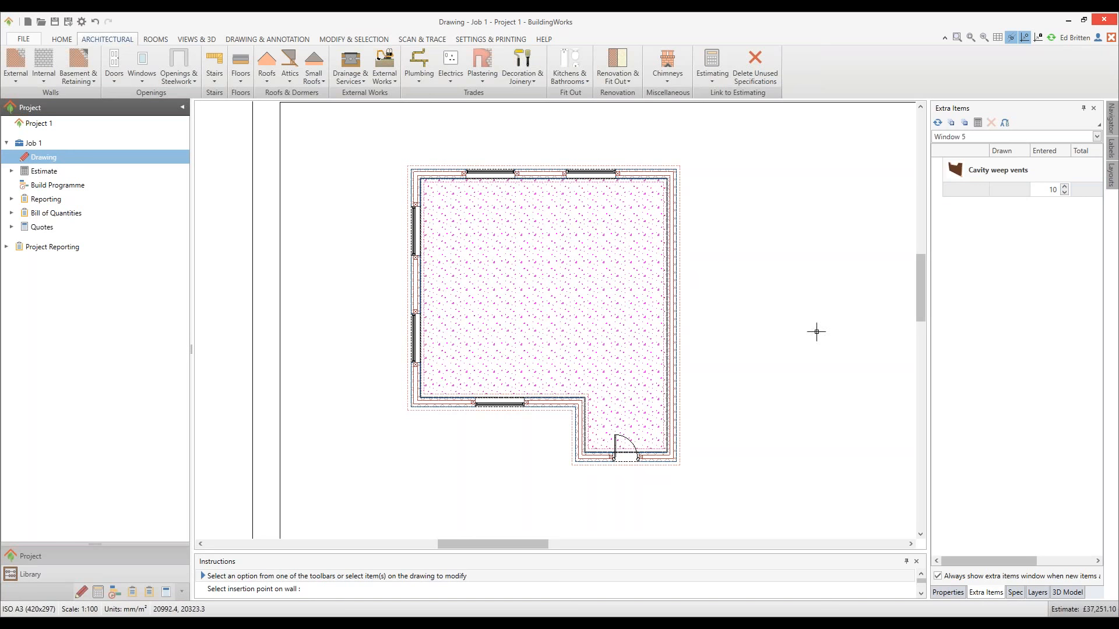
click(1068, 592)
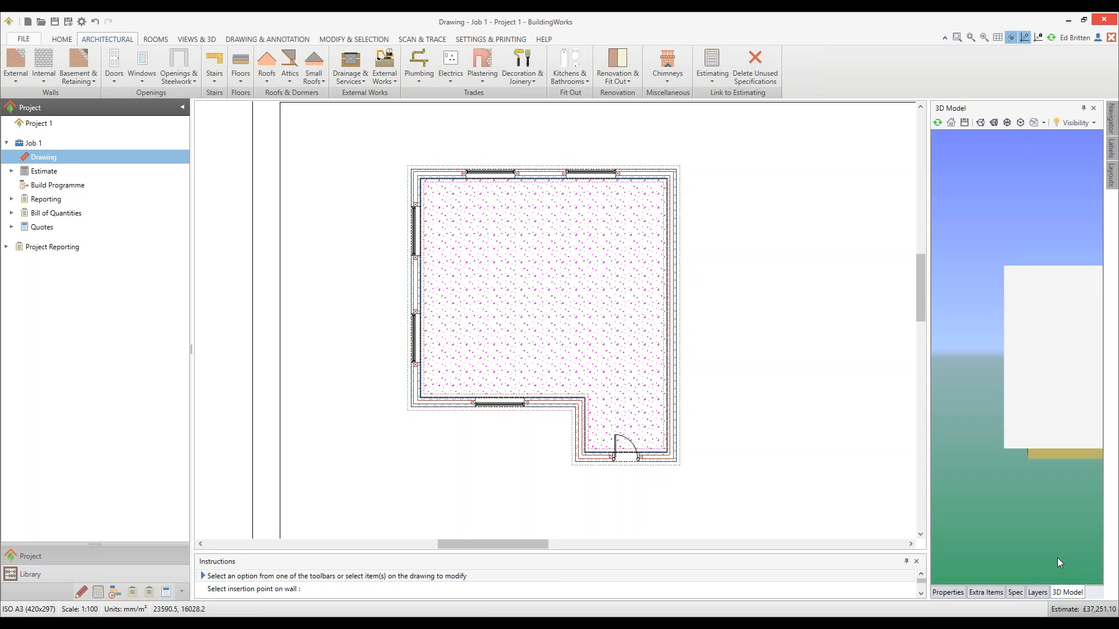
Examine the building's exterior in the 3D model from the front, including its door and windows.
drag(1040, 339, 975, 161)
scroll(1003, 379, down, 4)
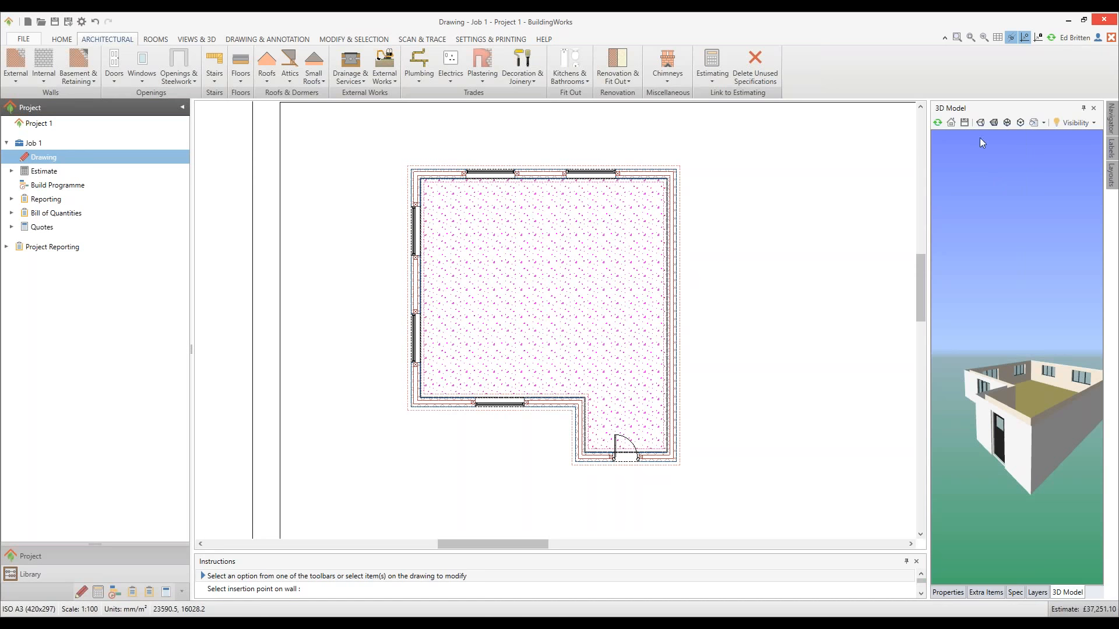
drag(1009, 429, 1041, 464)
mouse_move(1036, 421)
mouse_down()
mouse_move(1030, 410)
mouse_move(1026, 433)
mouse_move(1068, 417)
mouse_move(1044, 426)
mouse_up()
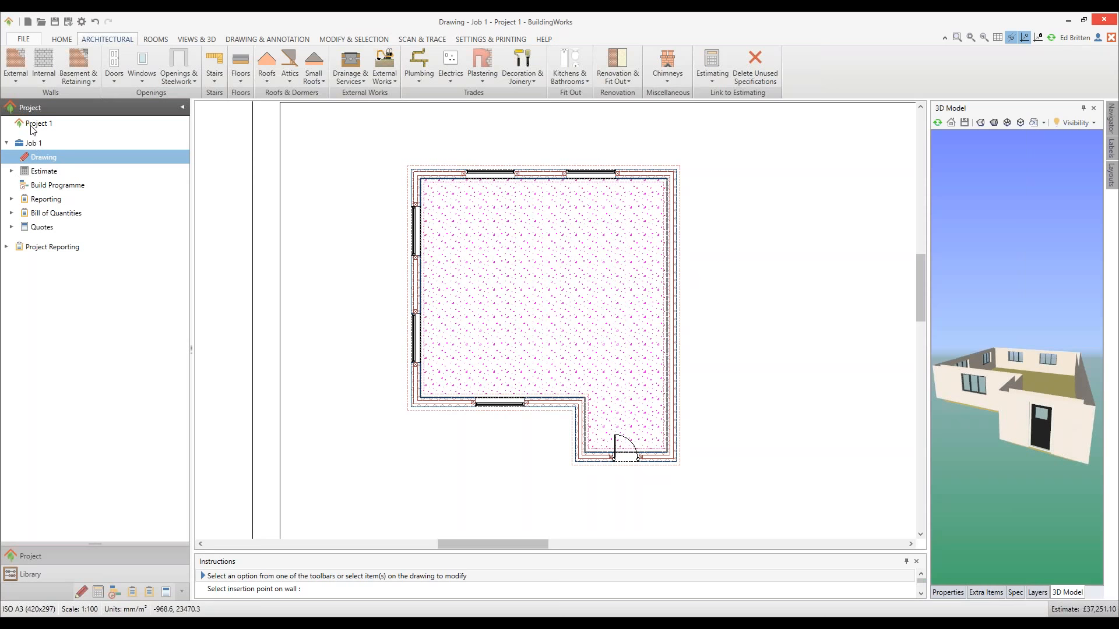
List the estimate's component categories for the job and check the contents of Floors.
click(12, 171)
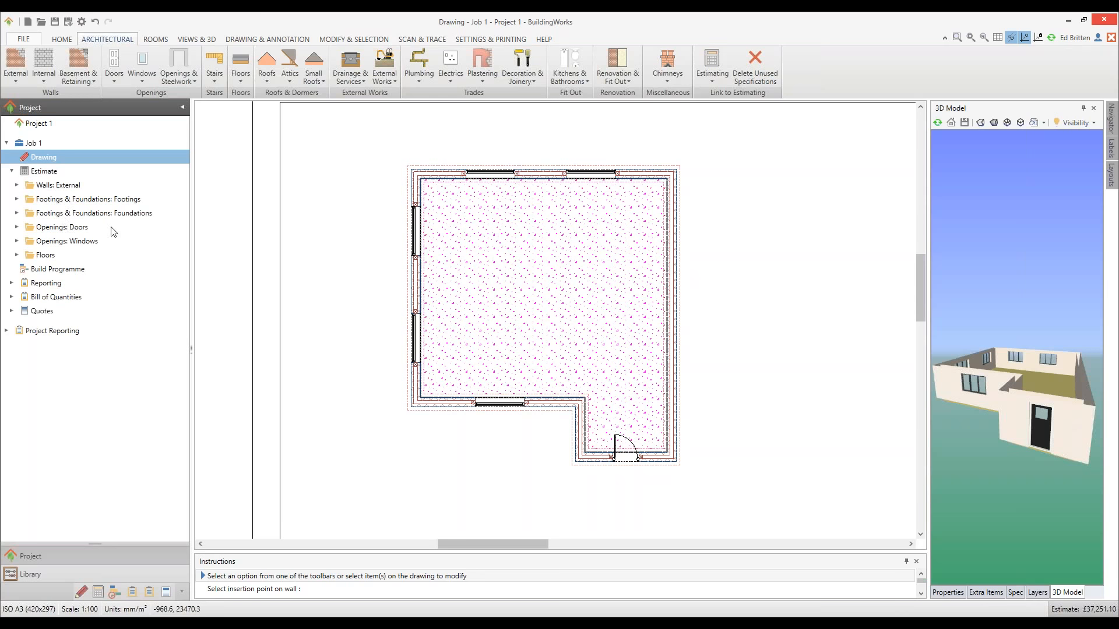
click(16, 256)
click(16, 256)
click(267, 83)
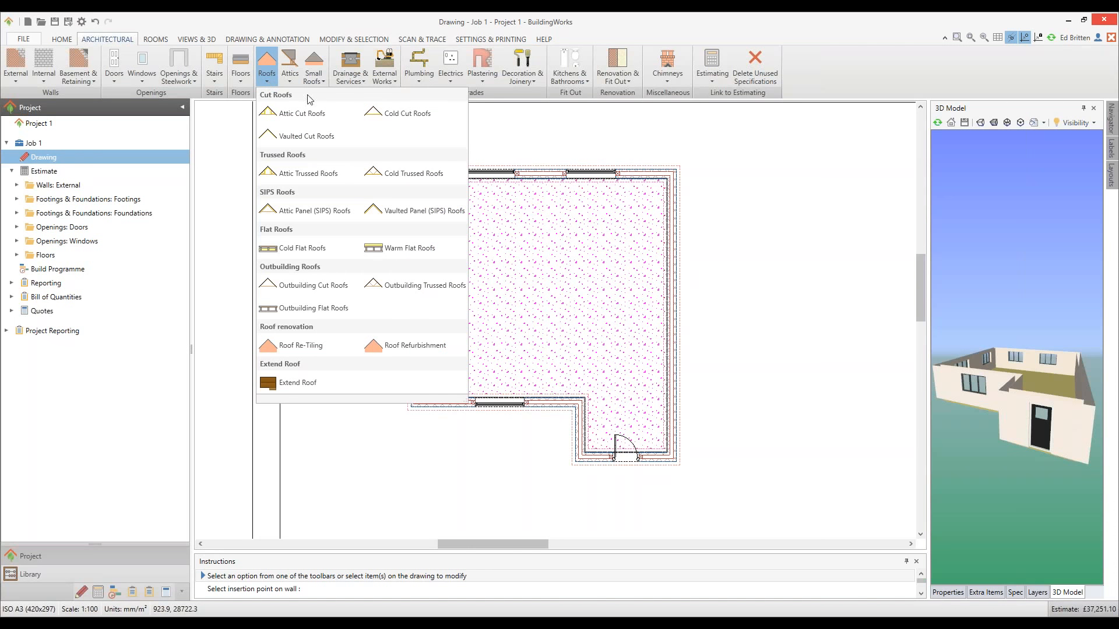
click(606, 145)
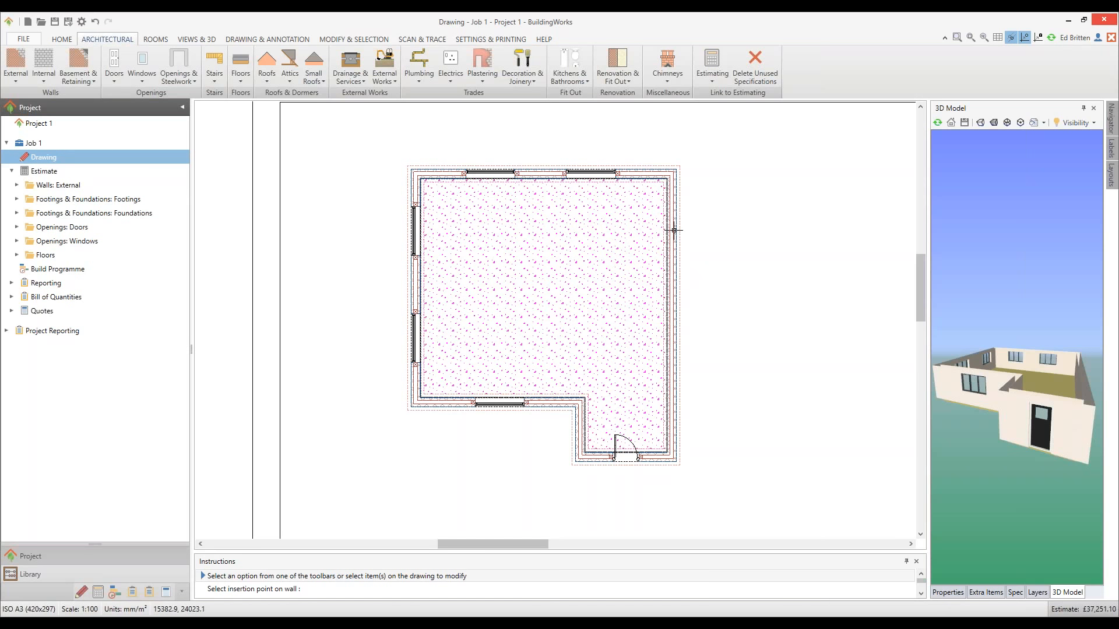
Compare the floor plan in sketch and detail display, leaving the drawing in Sketch Mode.
scroll(670, 236, up, 1)
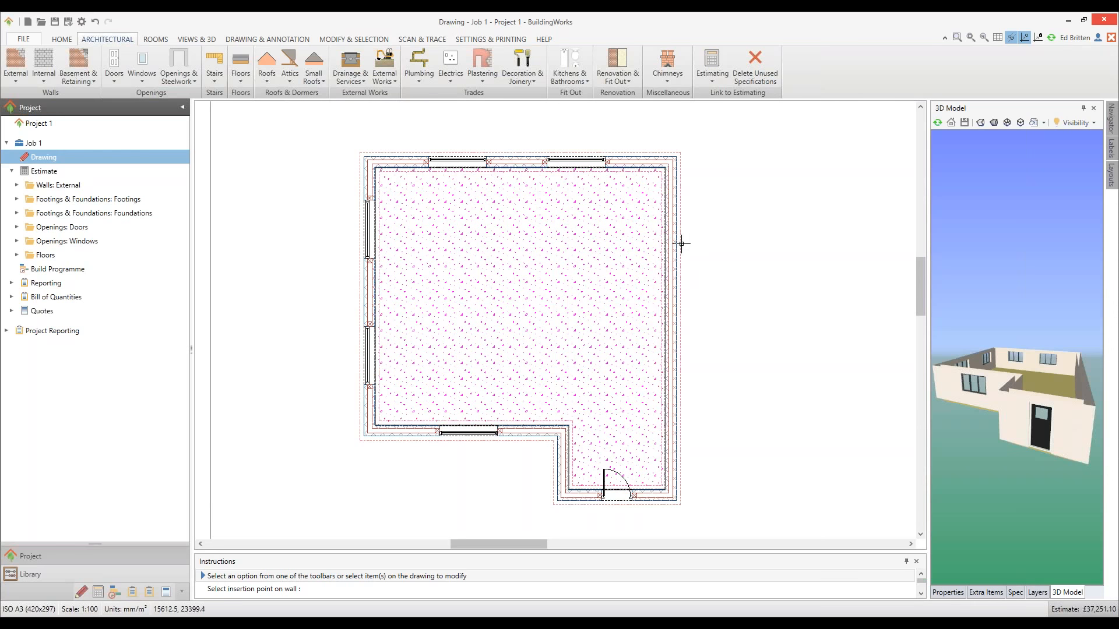
scroll(682, 241, up, 2)
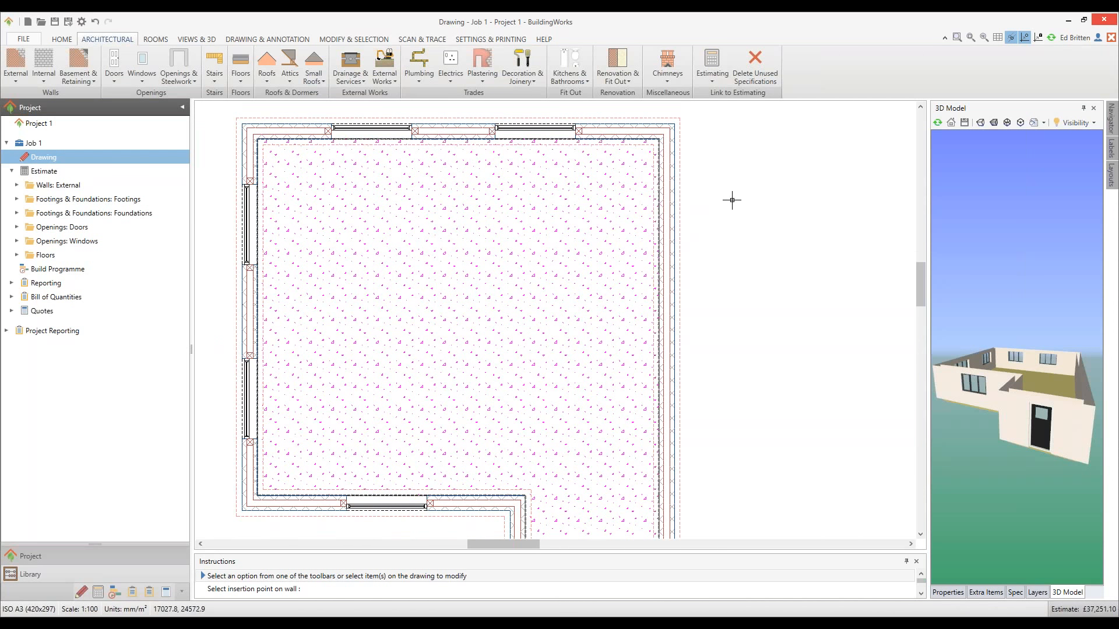
right_click(736, 222)
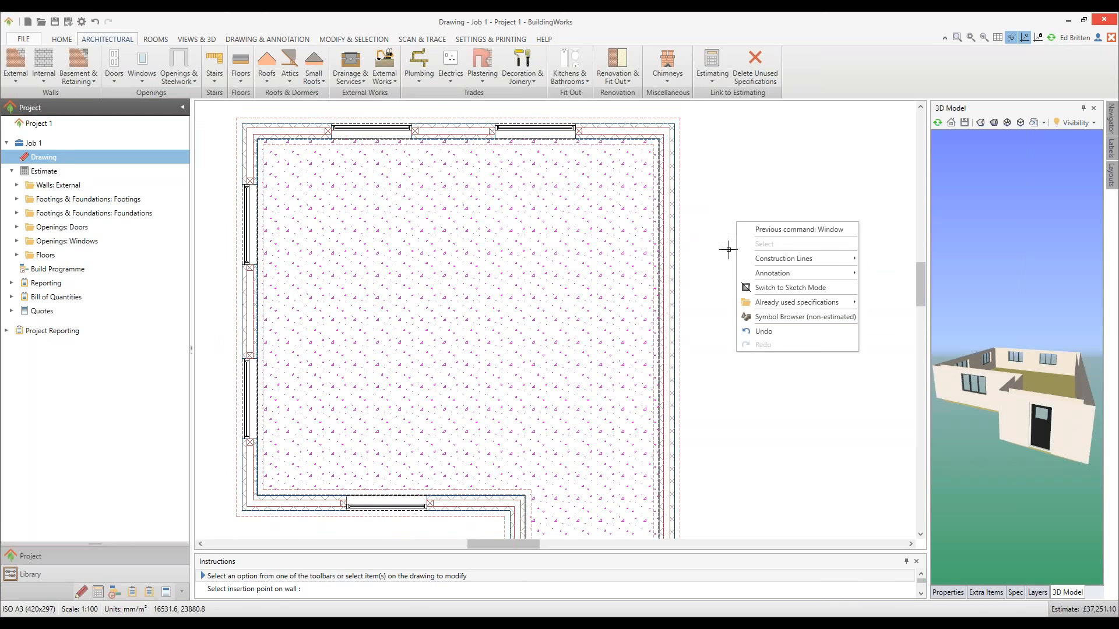
click(788, 287)
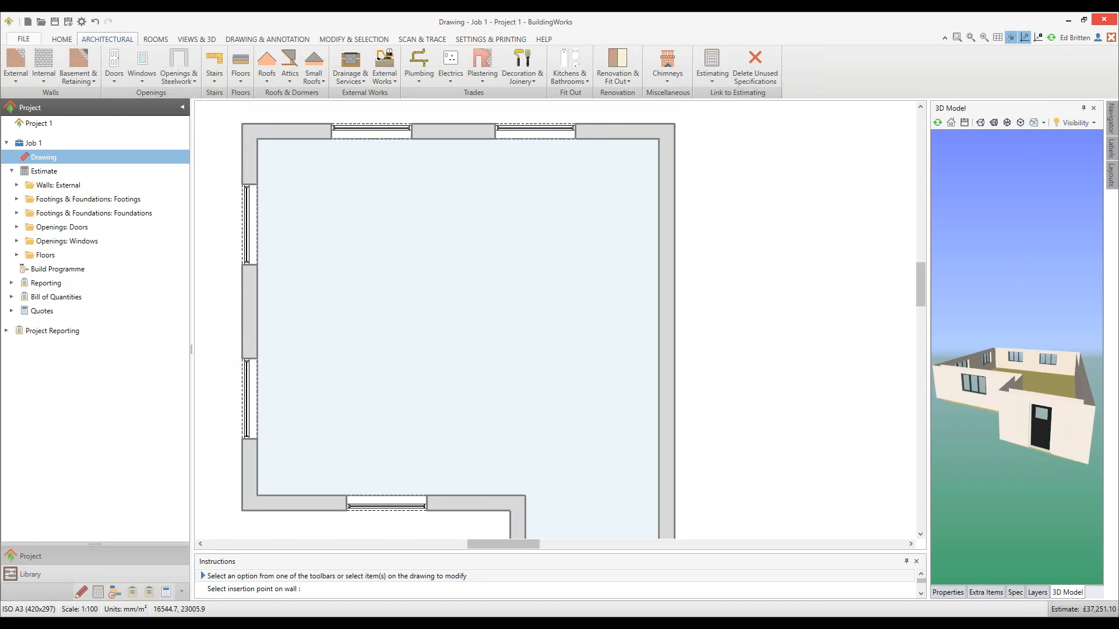
scroll(712, 280, down, 1)
scroll(737, 306, down, 2)
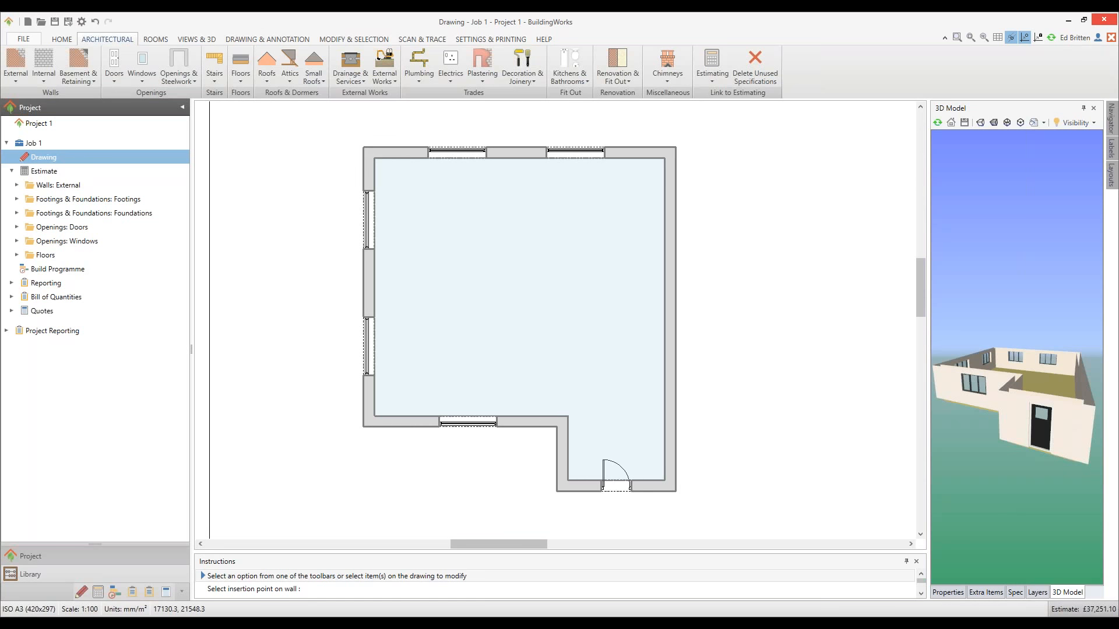
right_click(731, 301)
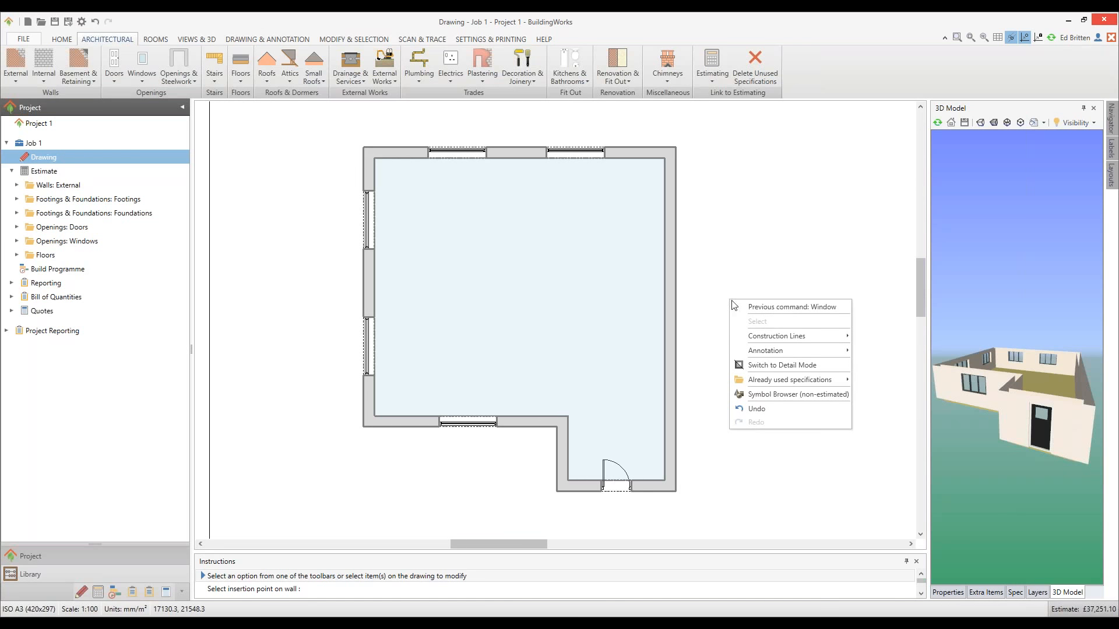
click(765, 365)
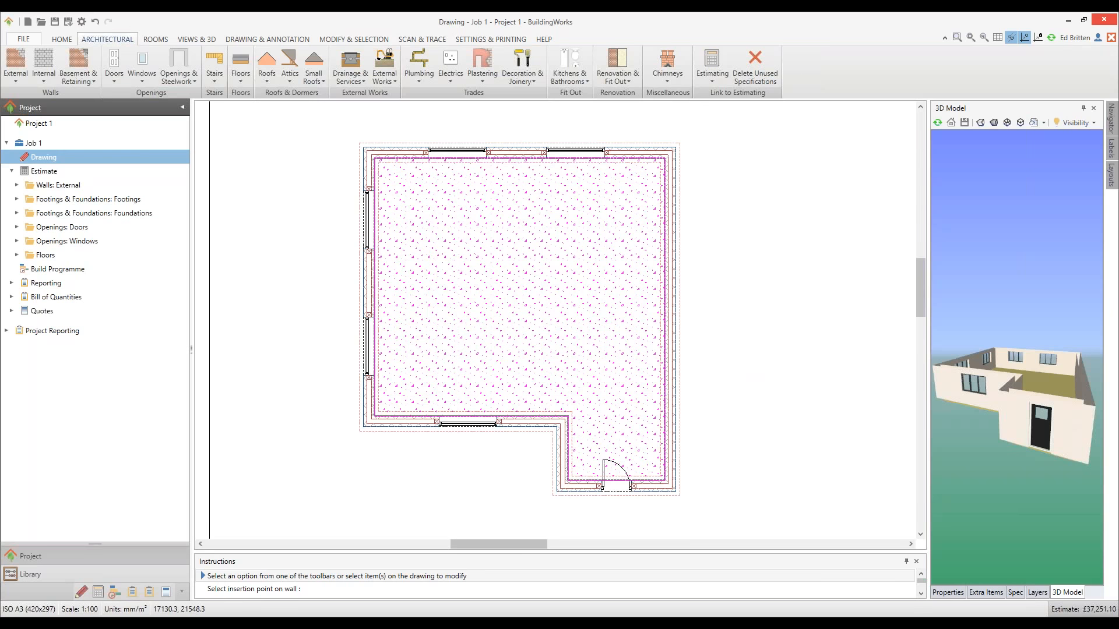
right_click(726, 220)
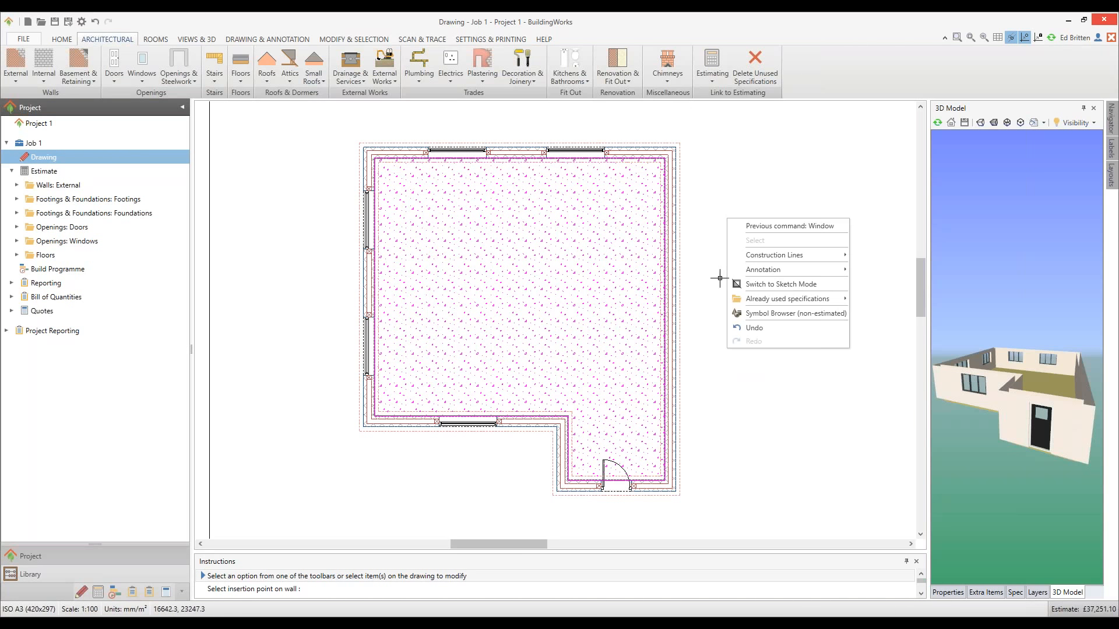
click(753, 285)
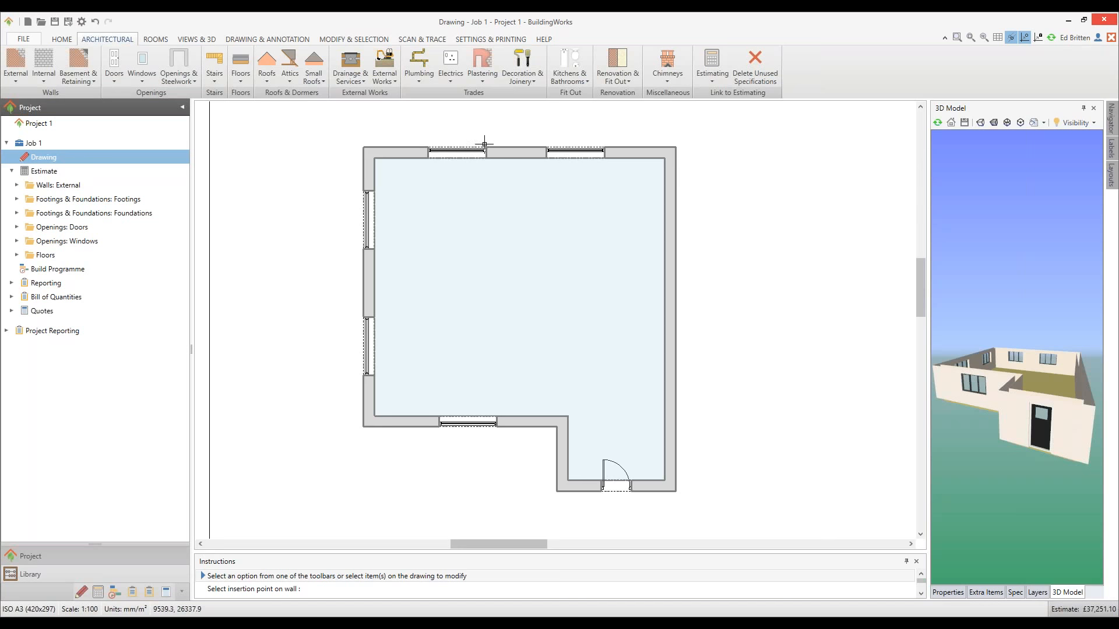
Start a Cold Cut Roof with the specification for tiled timbers at 400mm centres, High Thermal Performance.
click(268, 82)
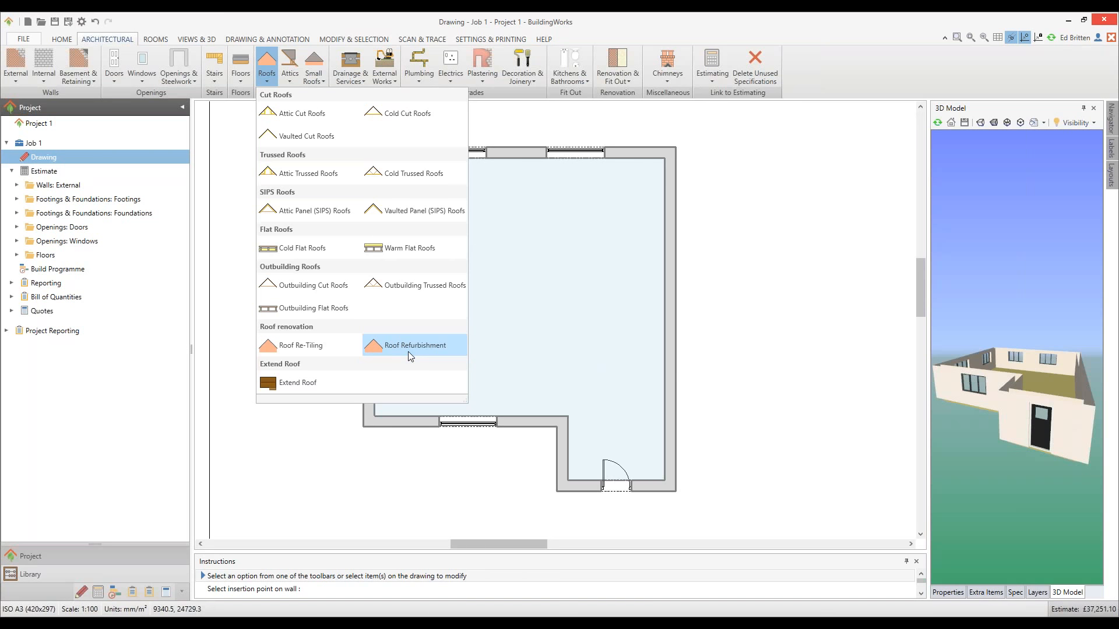
click(401, 113)
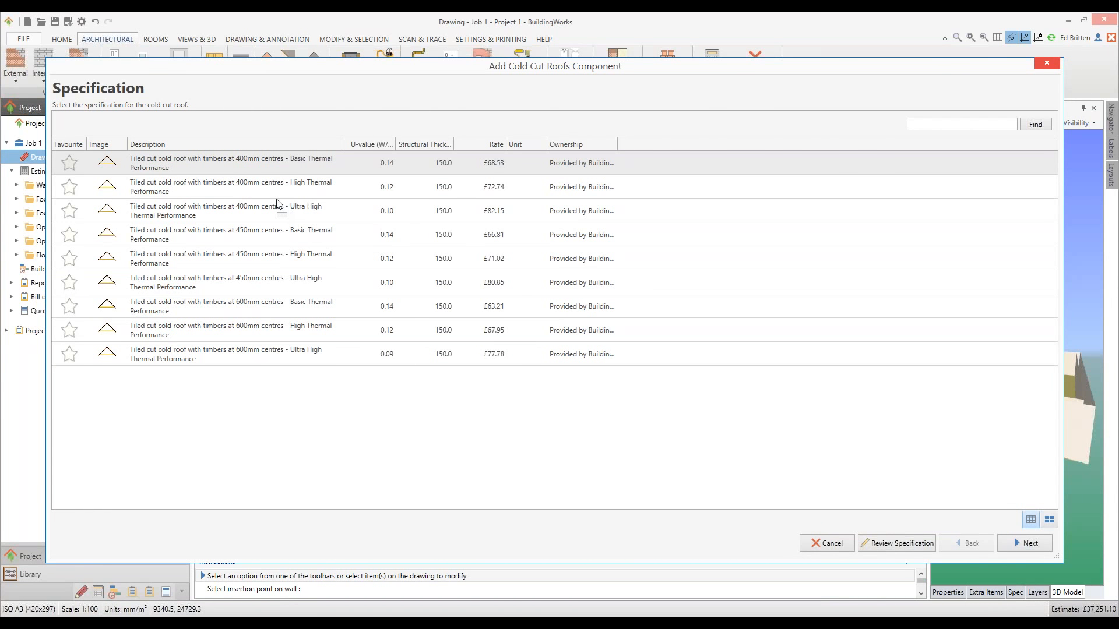
click(296, 191)
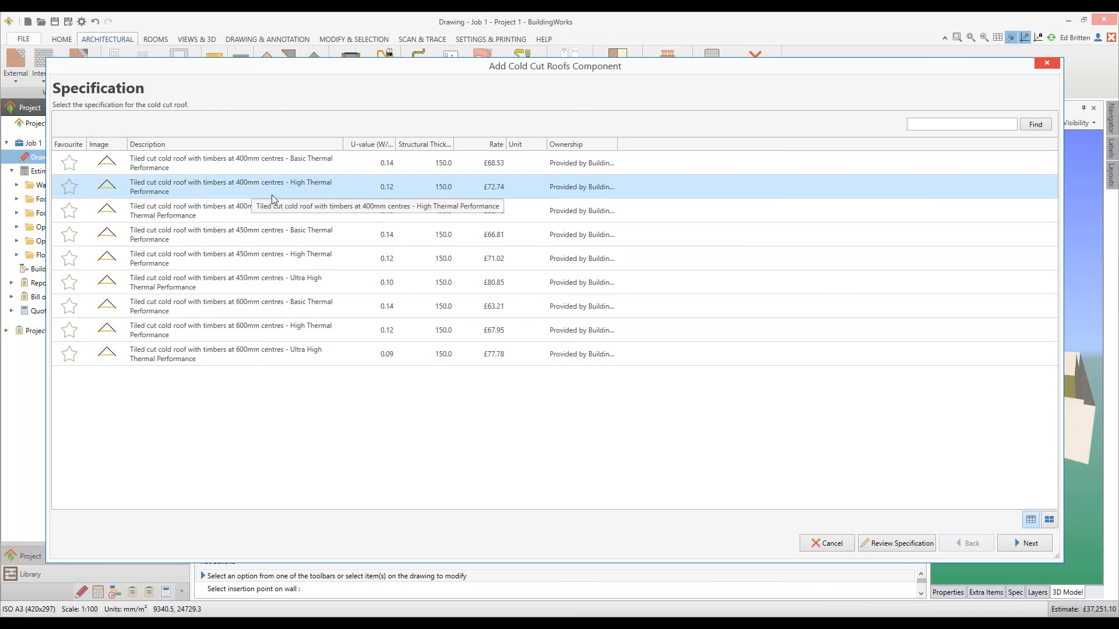
click(1029, 542)
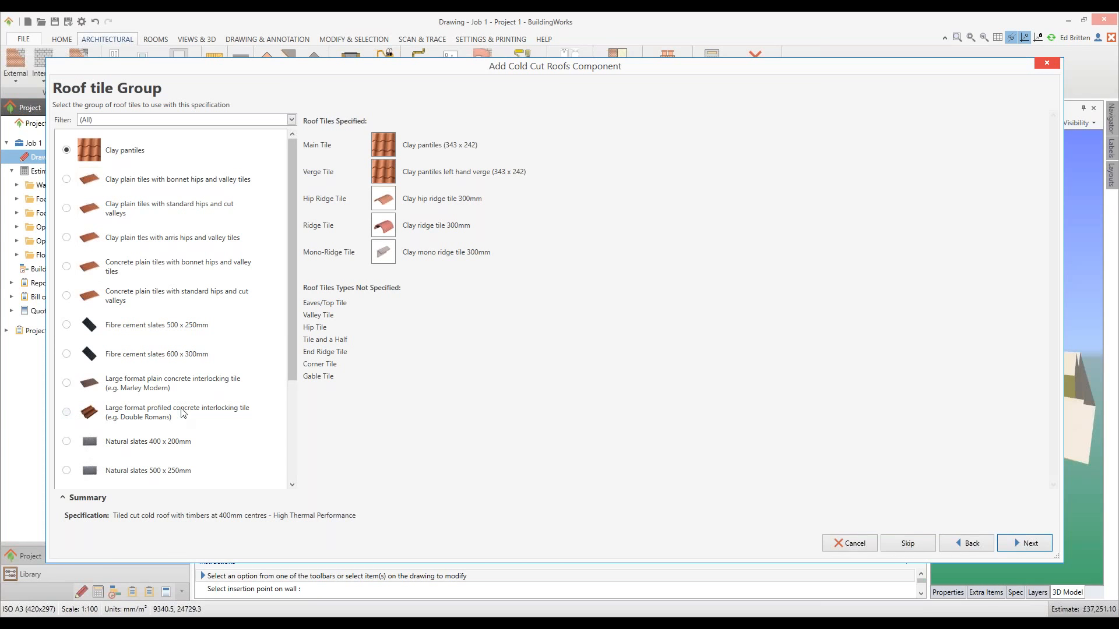
Choose large format profiled concrete interlocking tiles for the roof, with the dry fixed lathe and felt assembly.
click(67, 412)
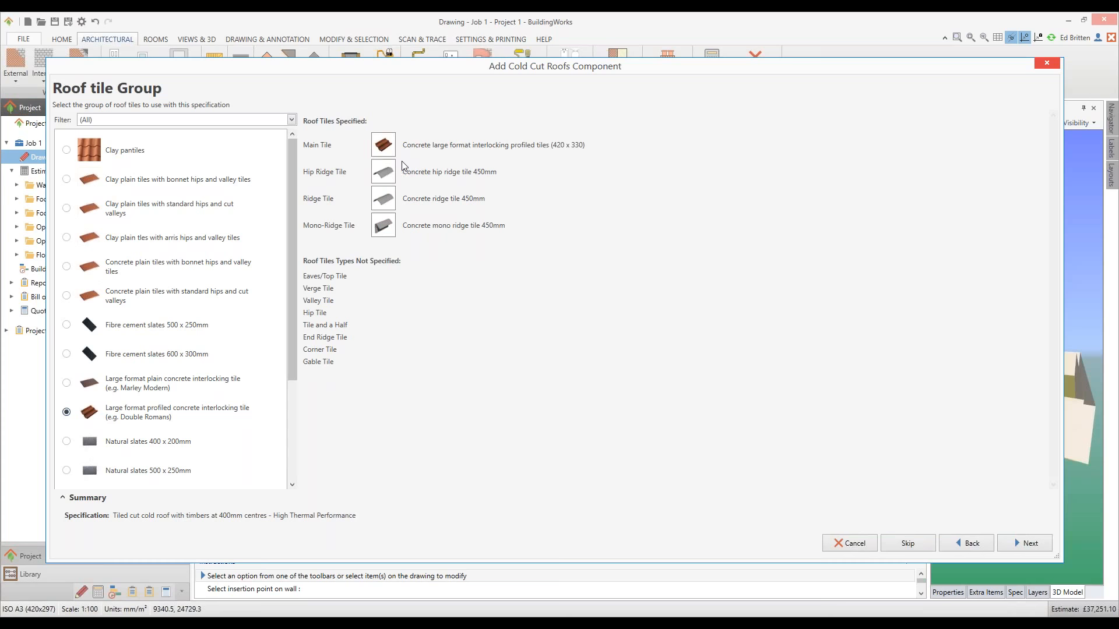
click(1029, 544)
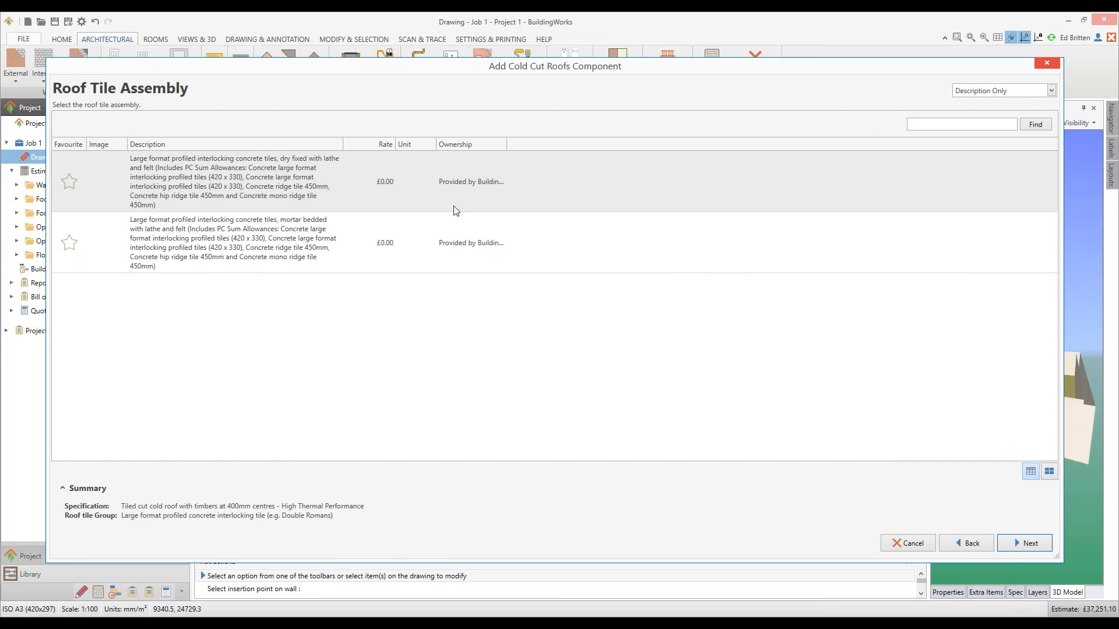
click(1024, 544)
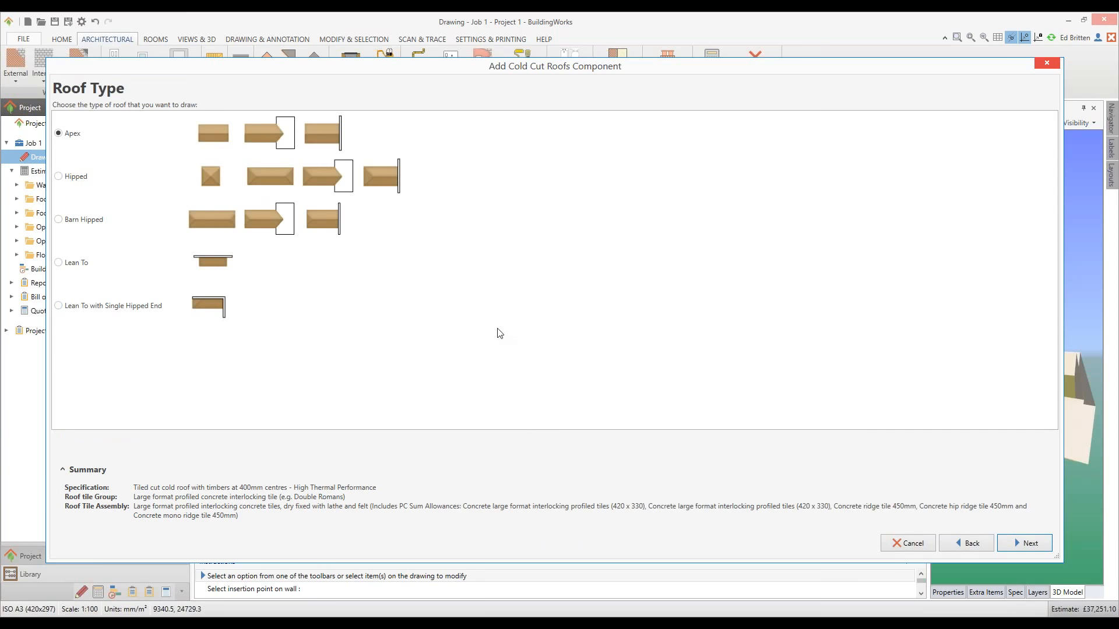
Make the roof type Hipped and select the non a/c 2400 x 4.5 x 150mm soffit board for the eaves.
click(59, 176)
click(1029, 543)
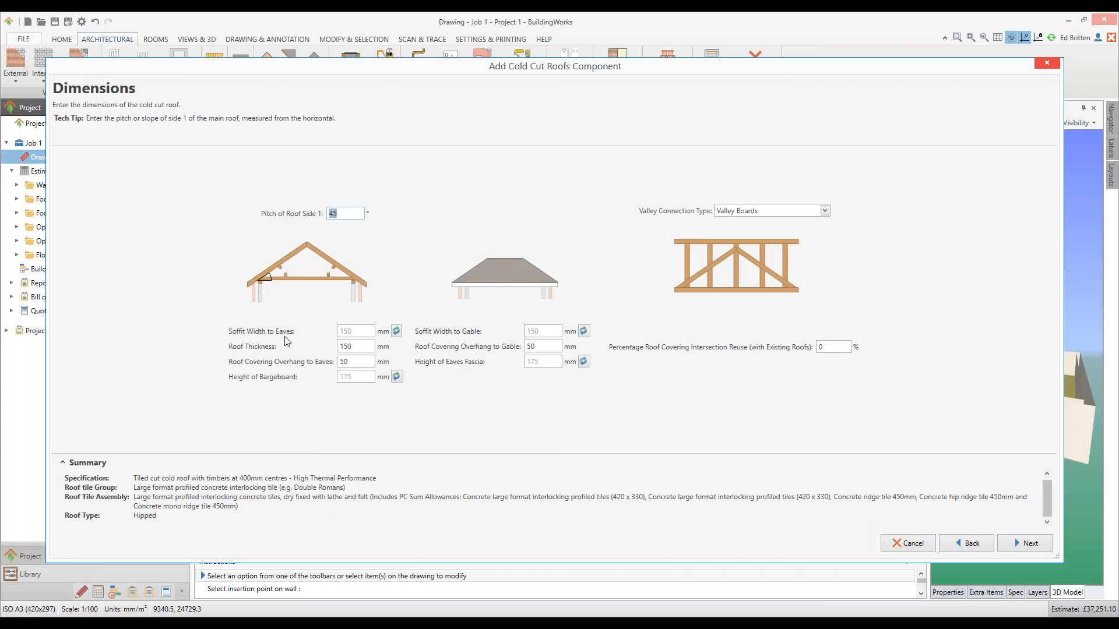
click(397, 331)
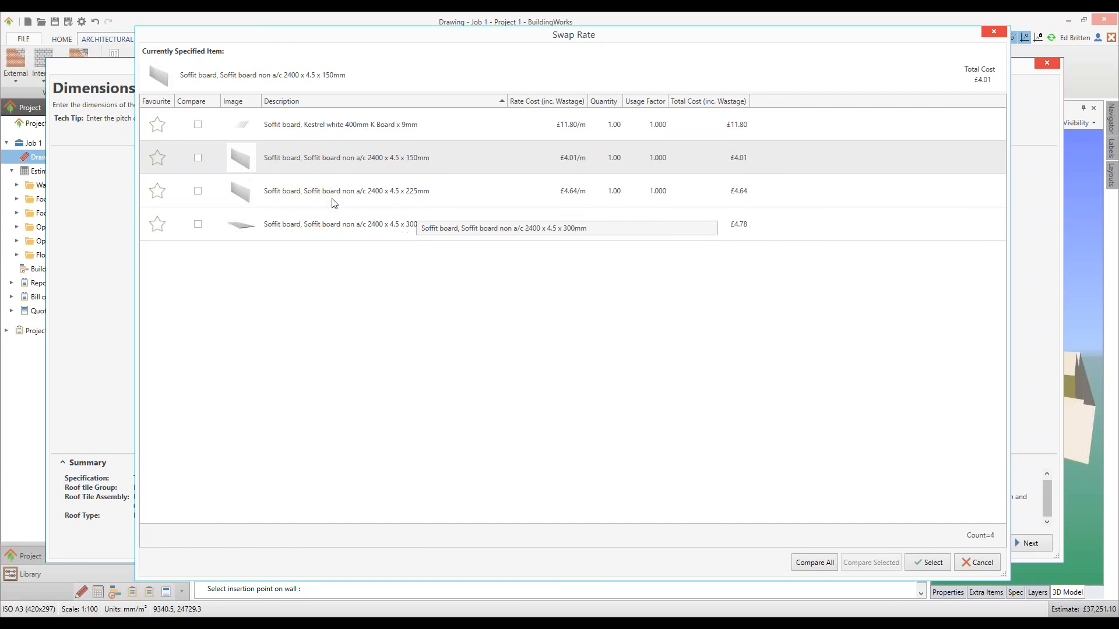
click(434, 158)
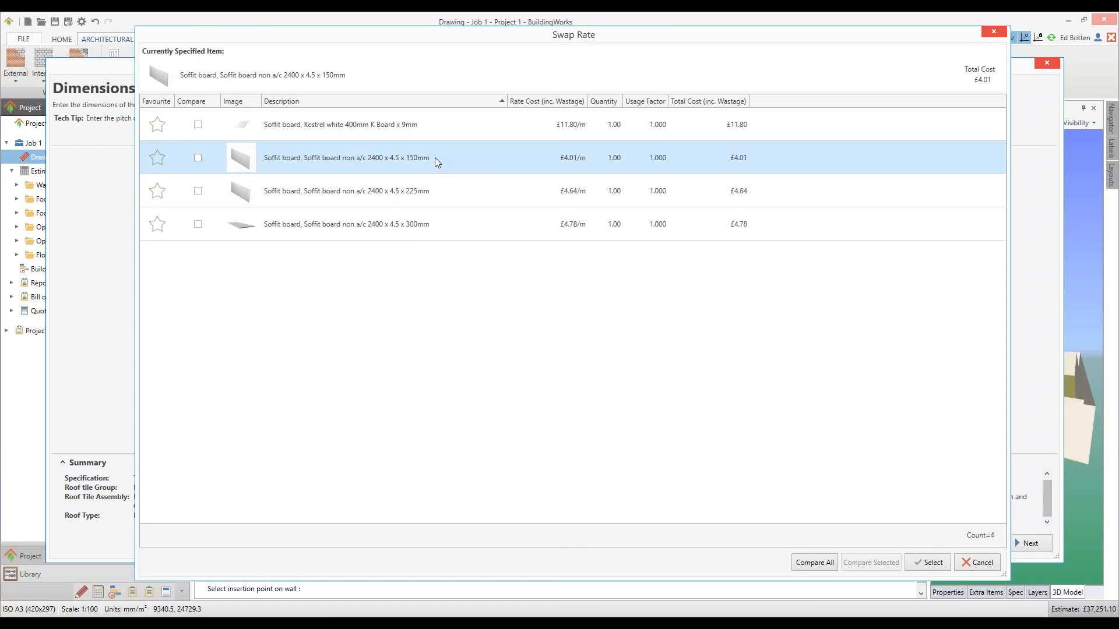
click(933, 562)
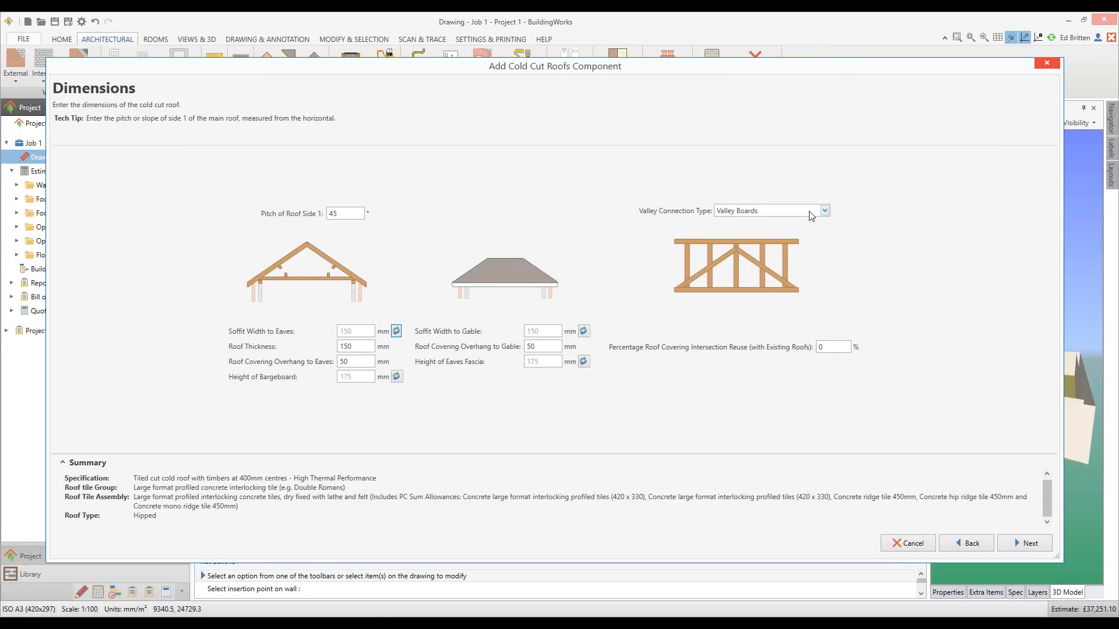
Accept the 45° pitch and Valley Boards, set the first interlocking profiled tile's allowance to £1.20 and finish the roof specification.
click(1024, 543)
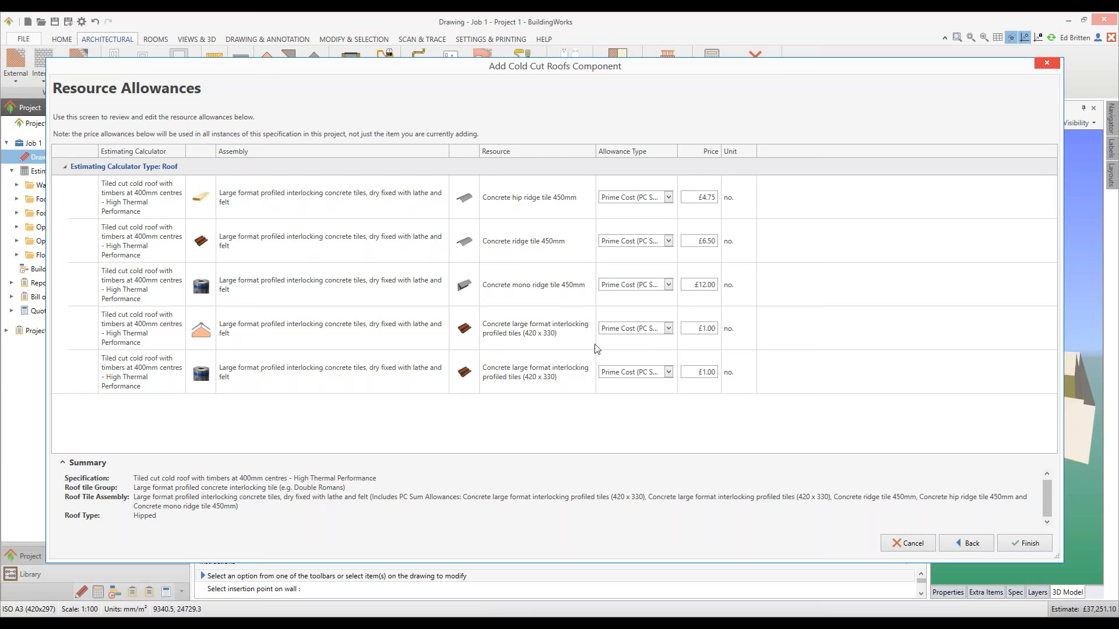
click(704, 330)
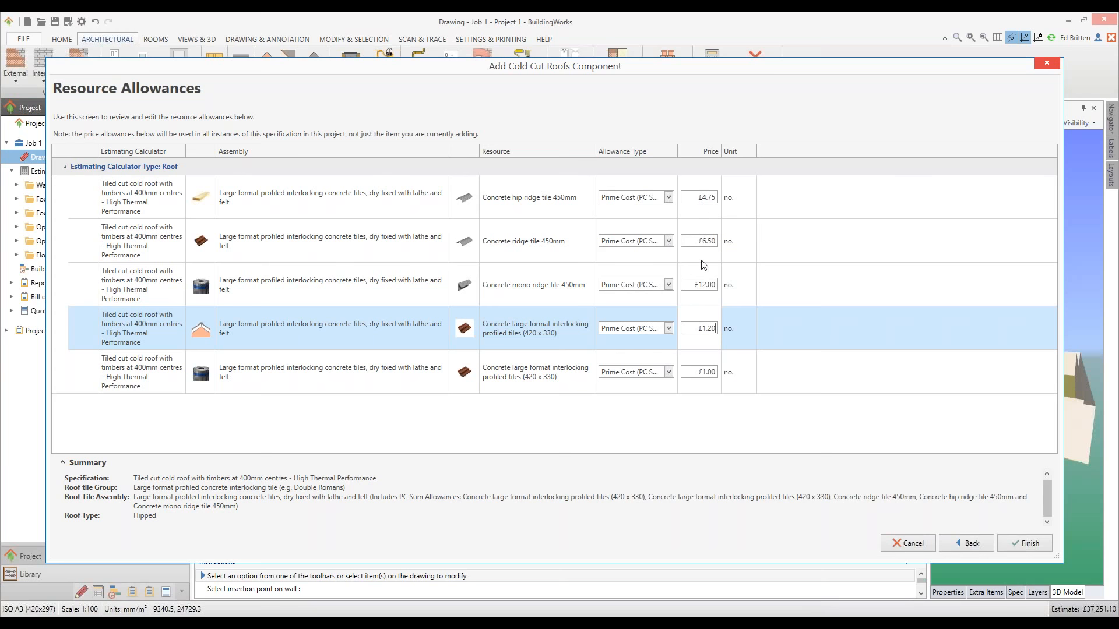
click(1040, 544)
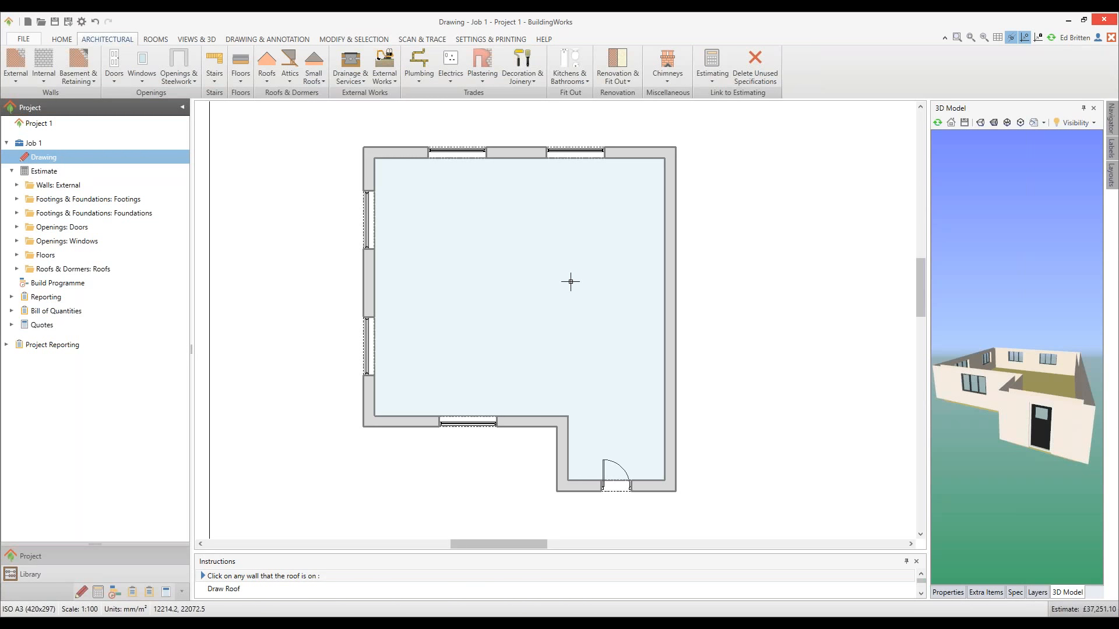
Draw the hipped roof over the rectangular main block, taking its left wall as the width and ending at the top-right corner.
click(676, 299)
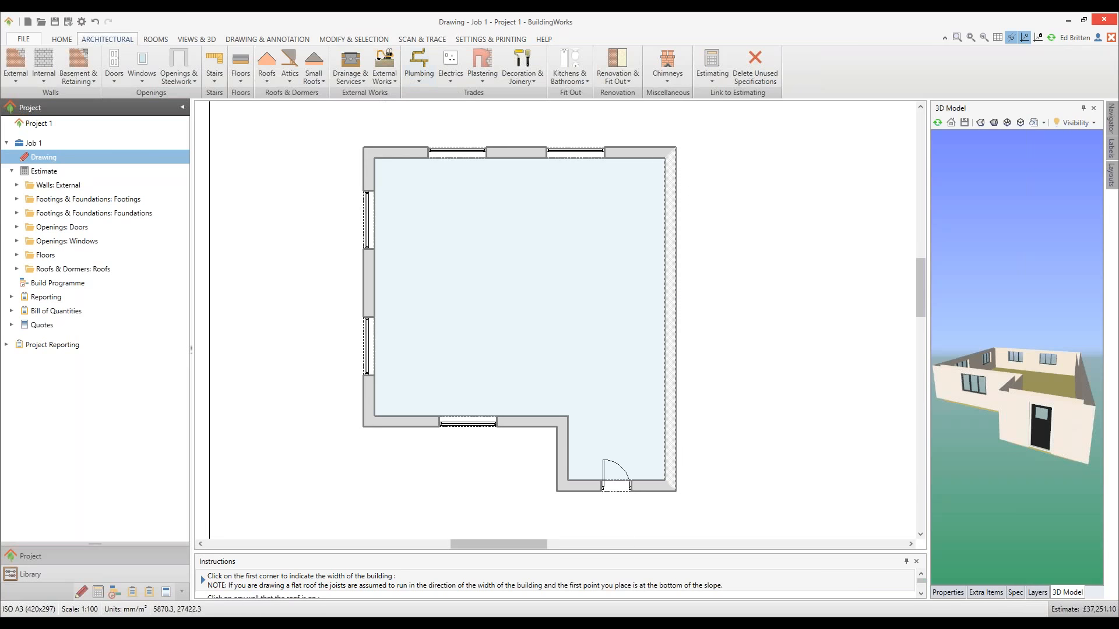
click(363, 147)
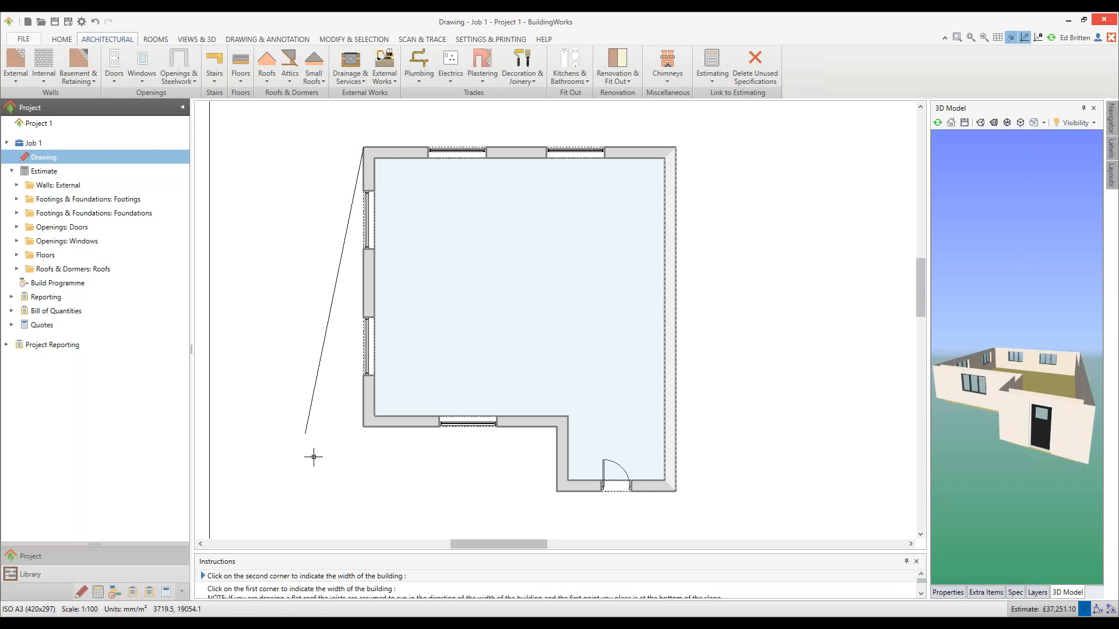
click(363, 428)
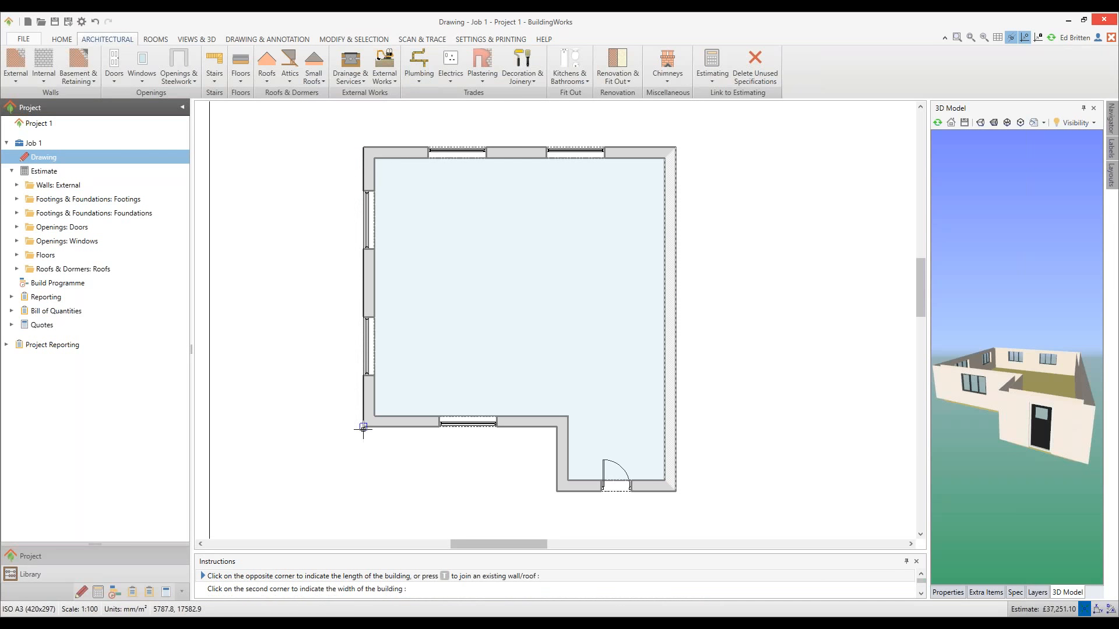
click(679, 146)
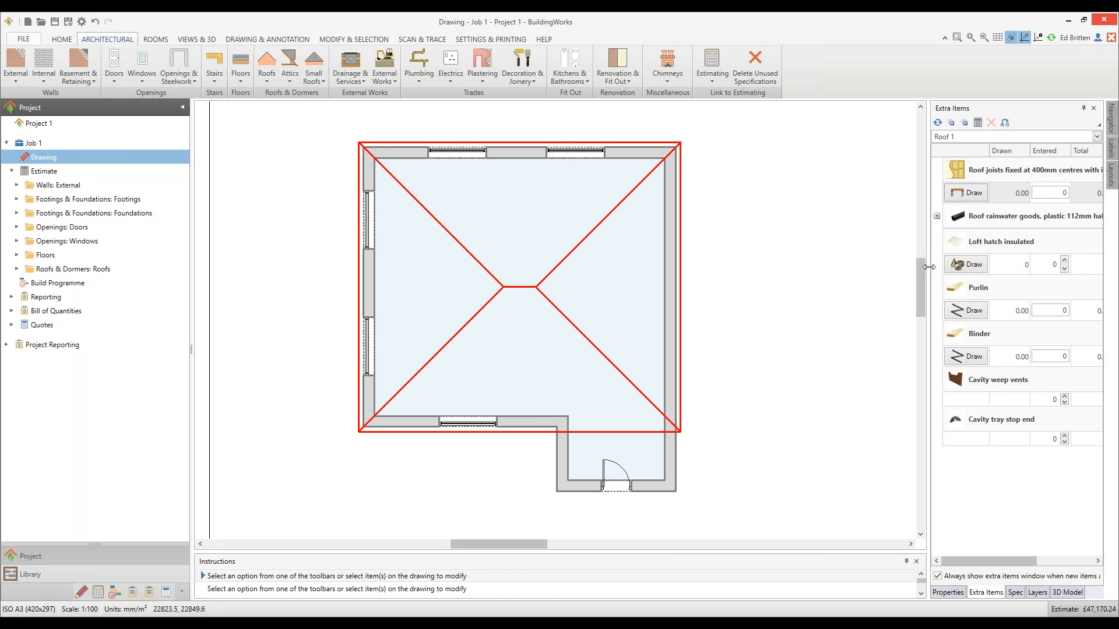
Fill the whole building interior with the roof's extra item of joists at 400mm centres with insulated ceiling.
drag(926, 267, 823, 271)
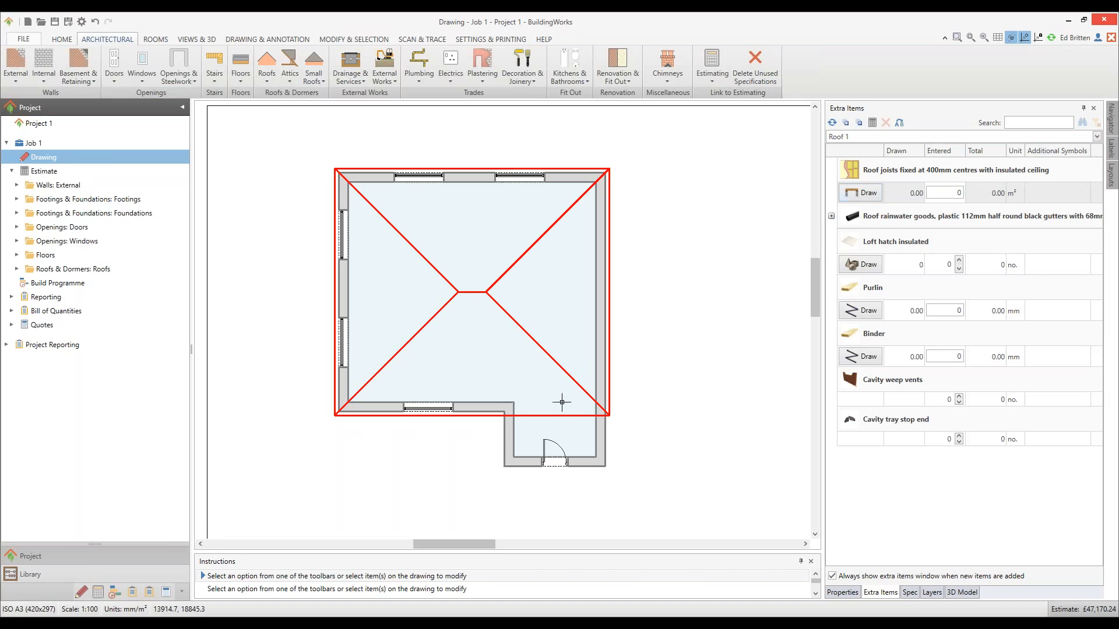
click(865, 194)
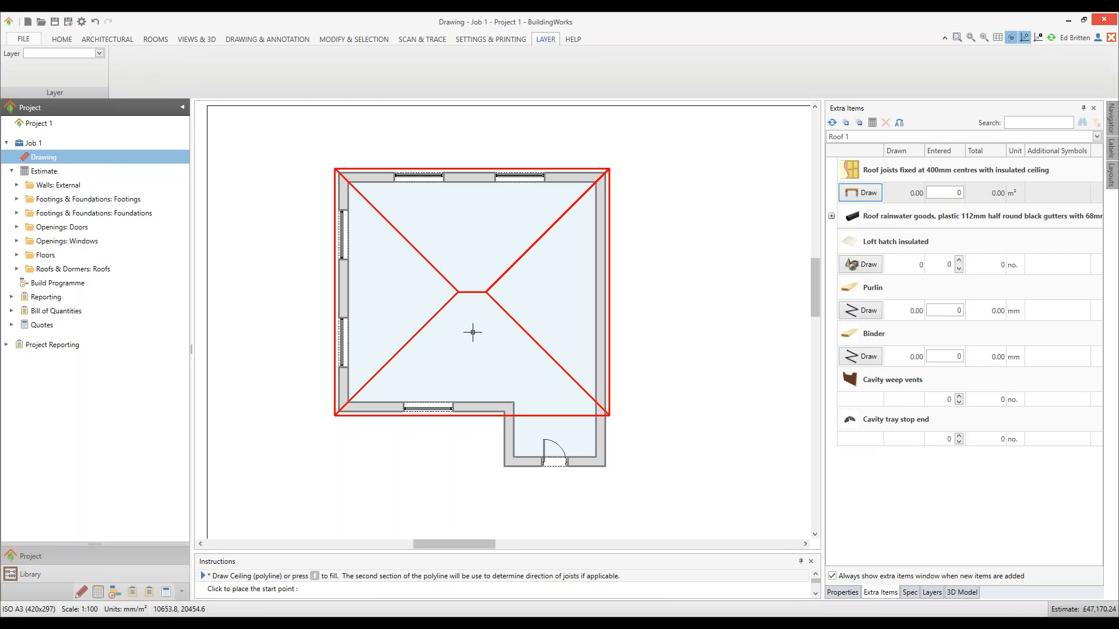
key(f)
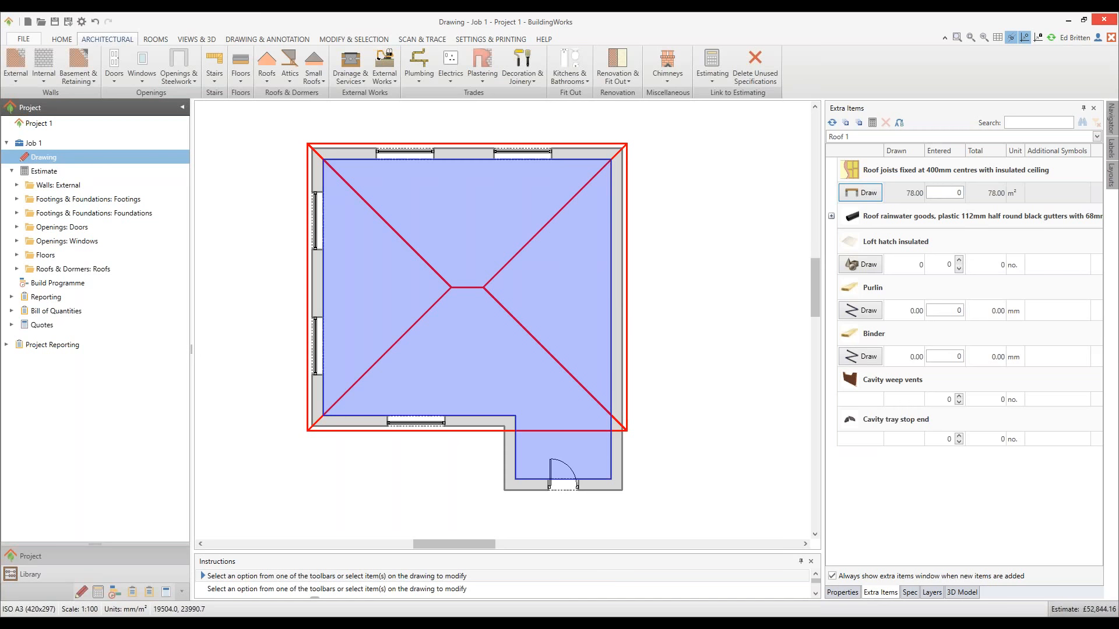
Display the drawing in detail mode and toggle the direction of the roof's ceiling joists.
right_click(673, 257)
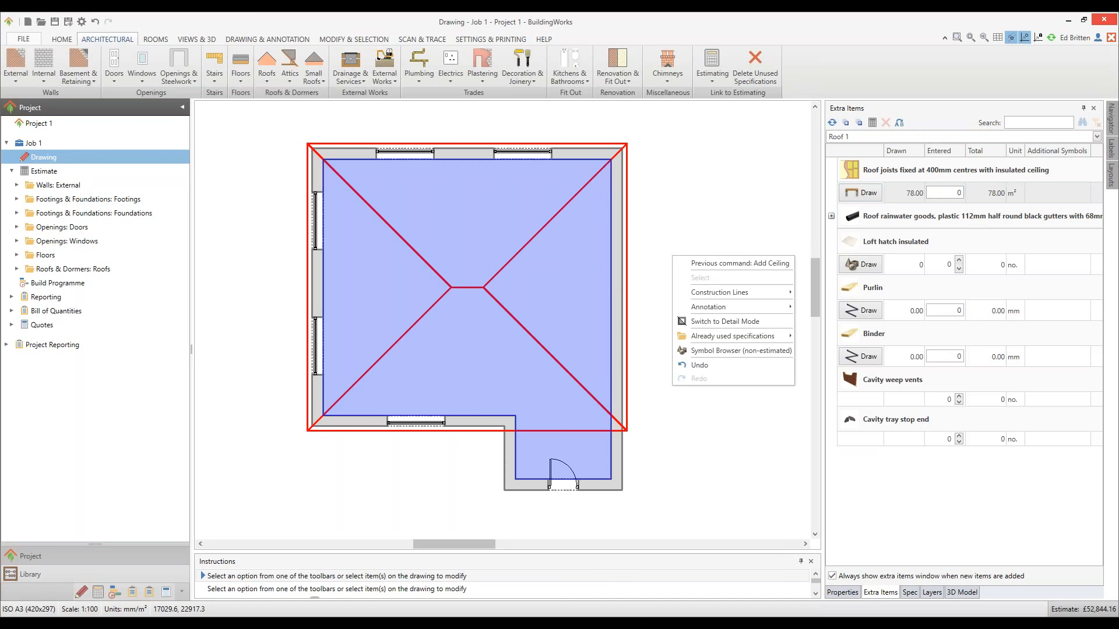
click(708, 321)
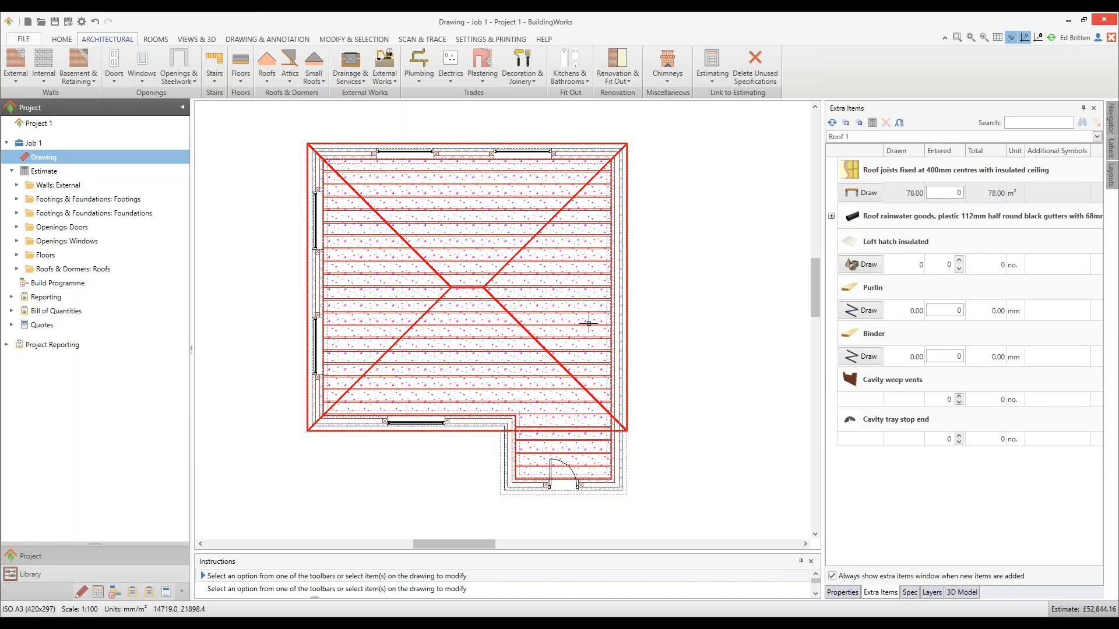
scroll(556, 273, up, 2)
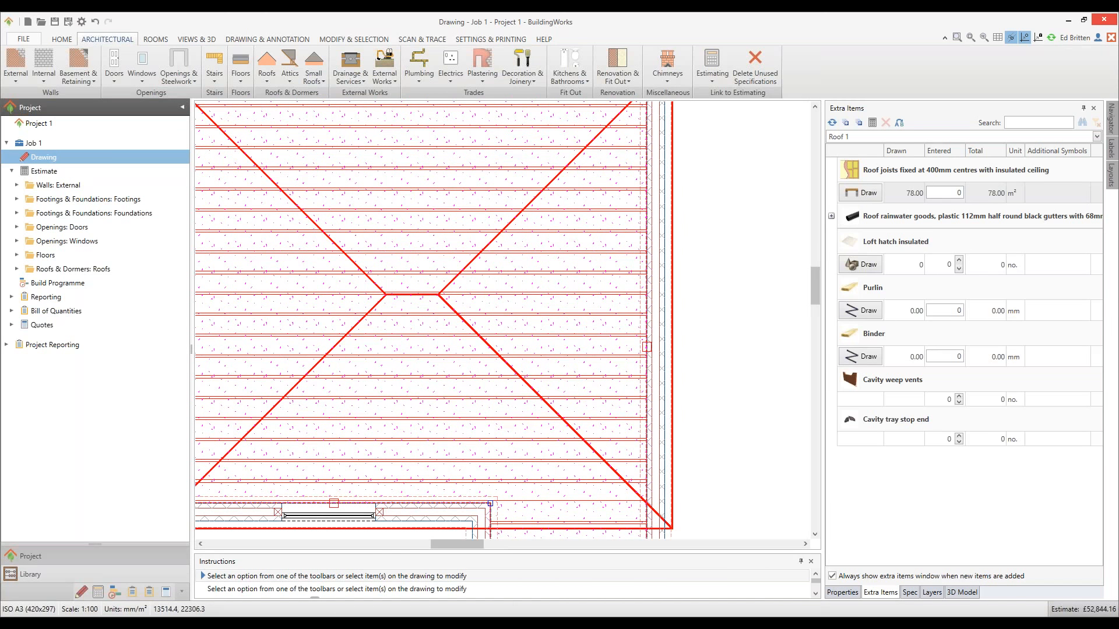
mouse_move(559, 271)
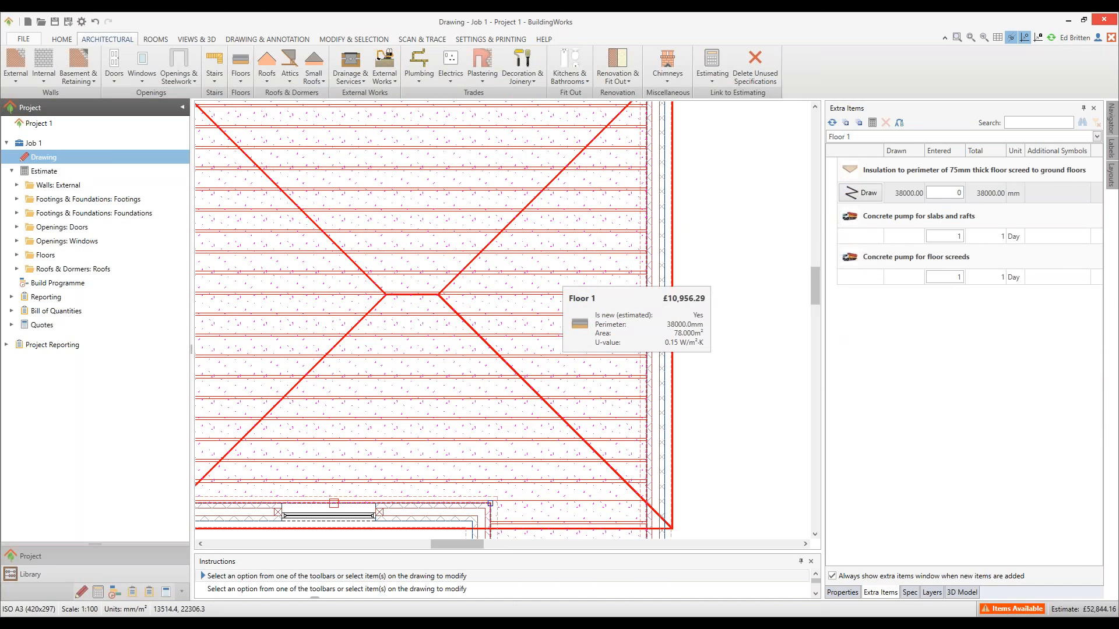
click(561, 258)
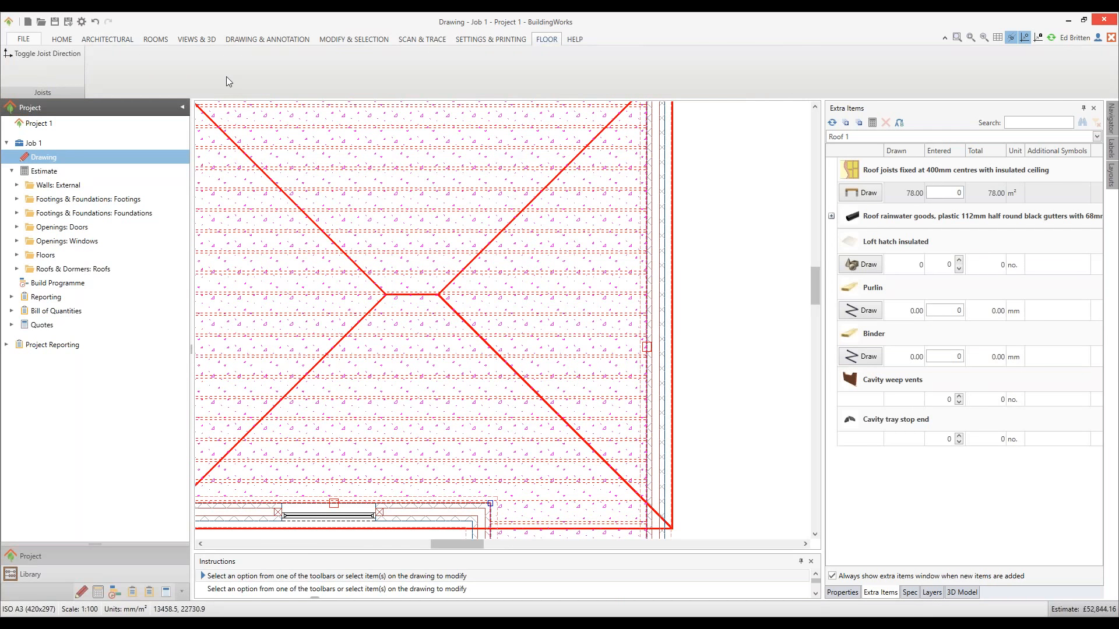
click(45, 53)
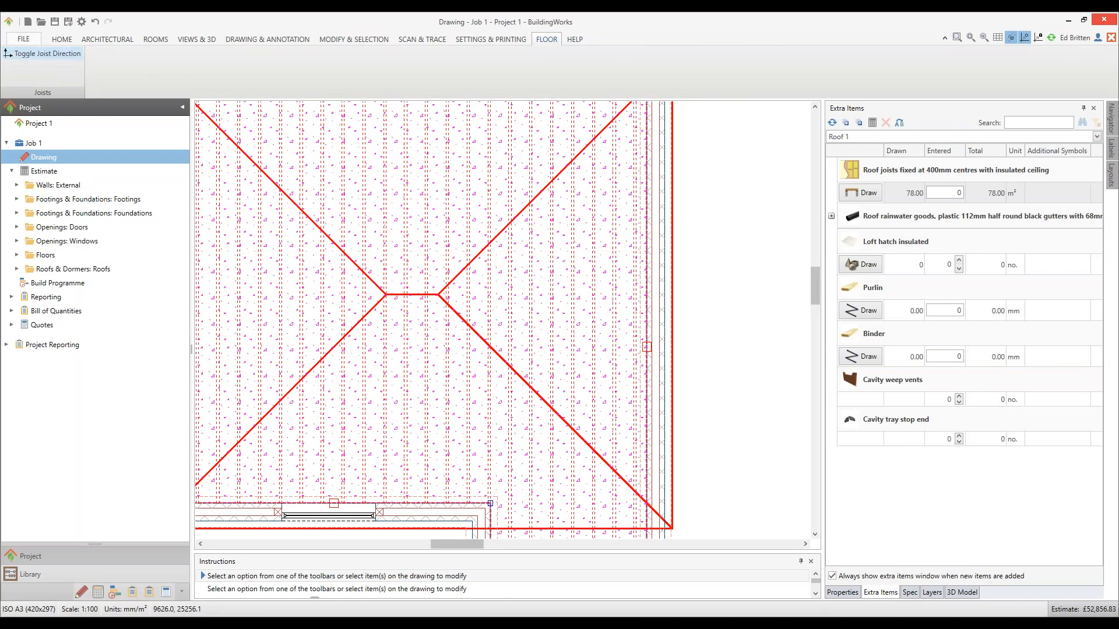
Toggle the ceiling joists back to their original direction and return the drawing to sketch mode.
scroll(290, 213, down, 2)
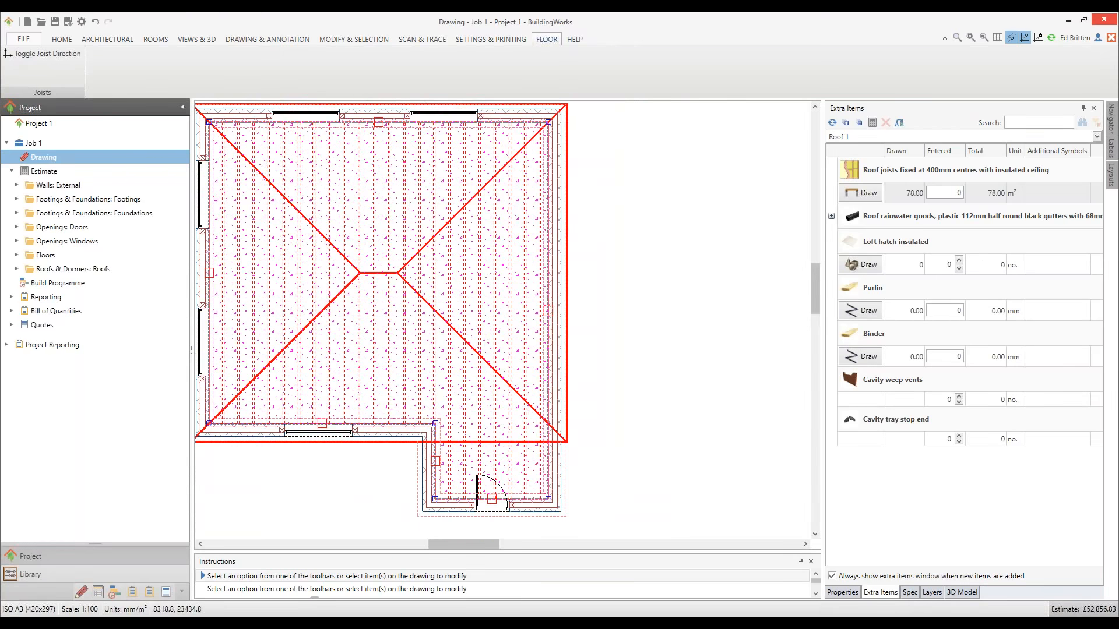
click(60, 56)
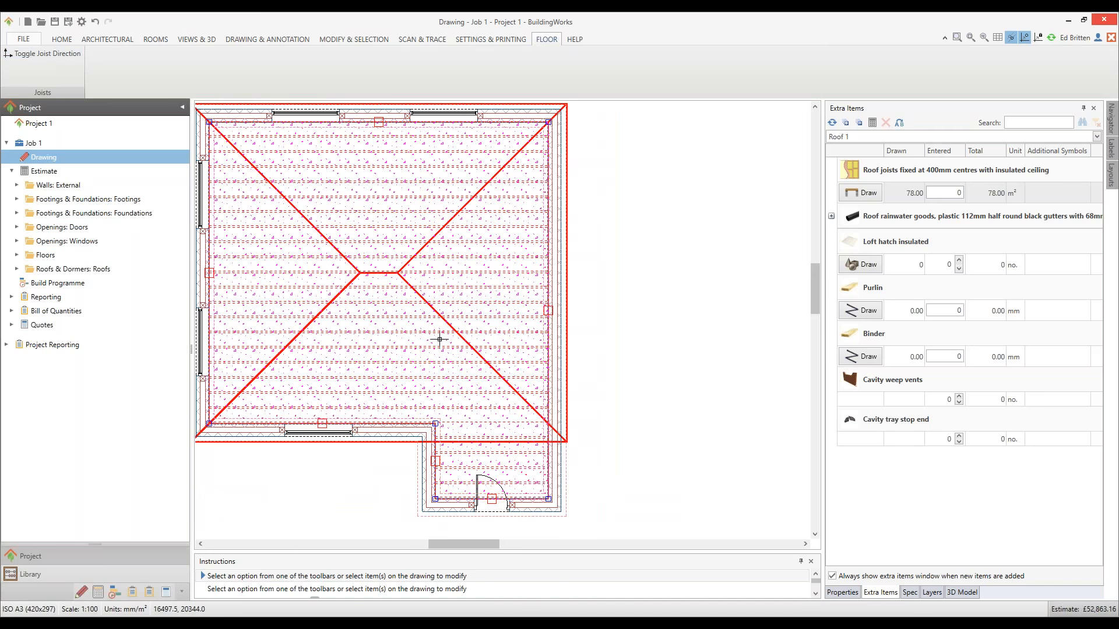
drag(625, 317, 711, 315)
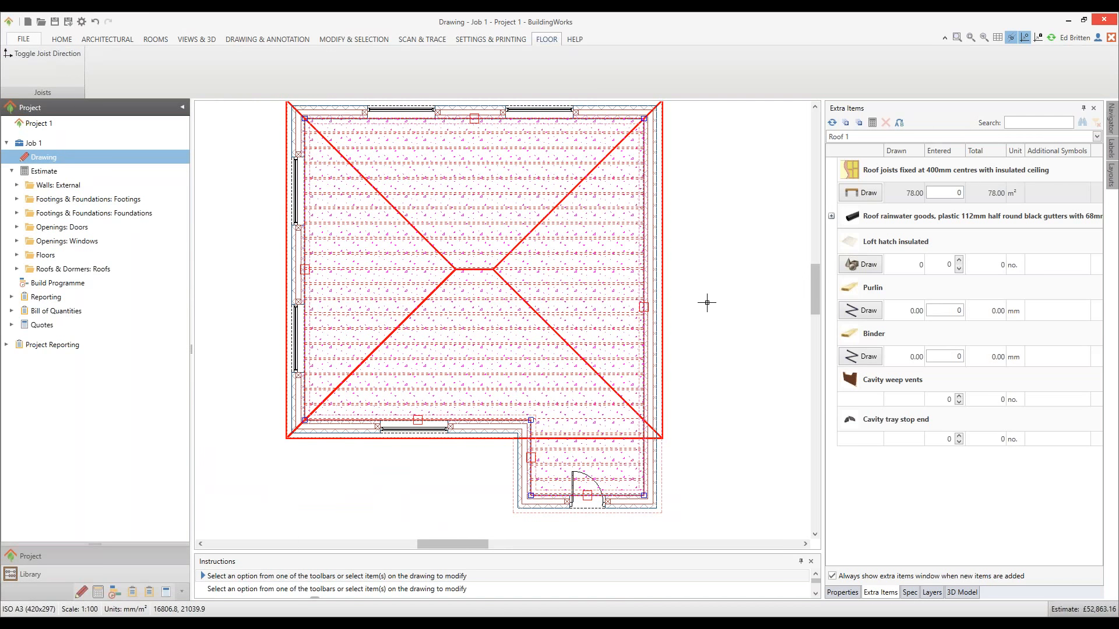
scroll(707, 302, down, 1)
right_click(704, 277)
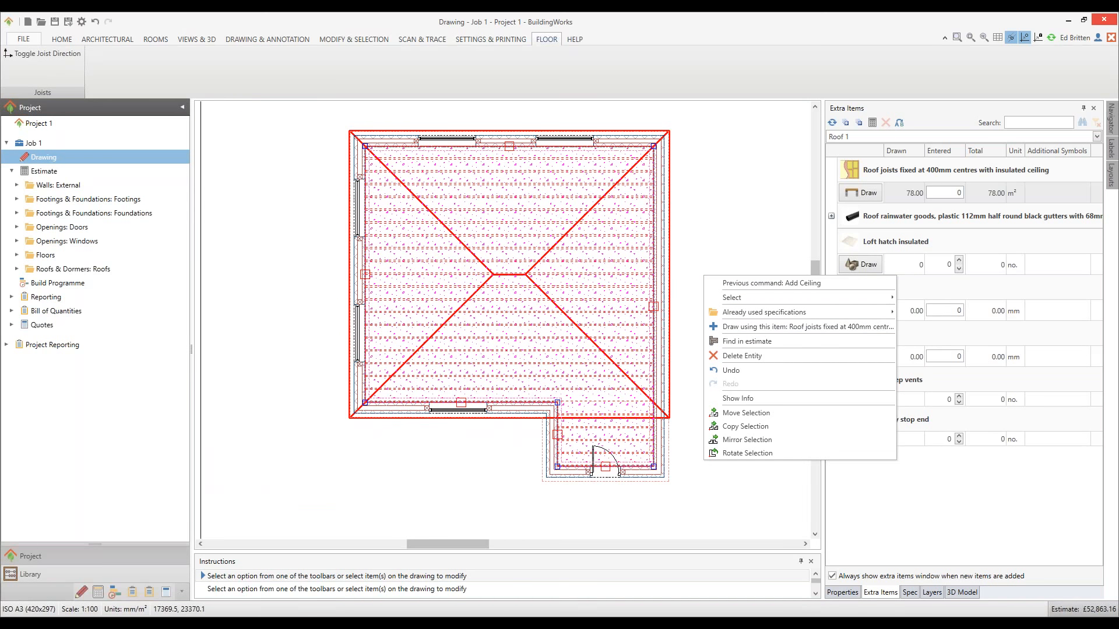
click(718, 239)
right_click(717, 238)
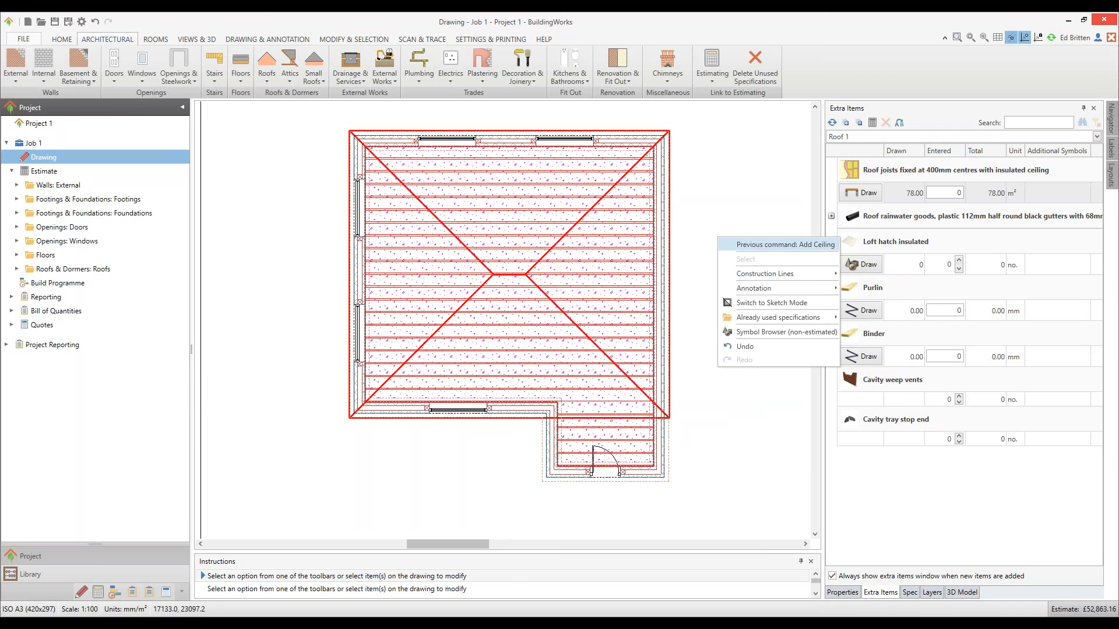
click(750, 303)
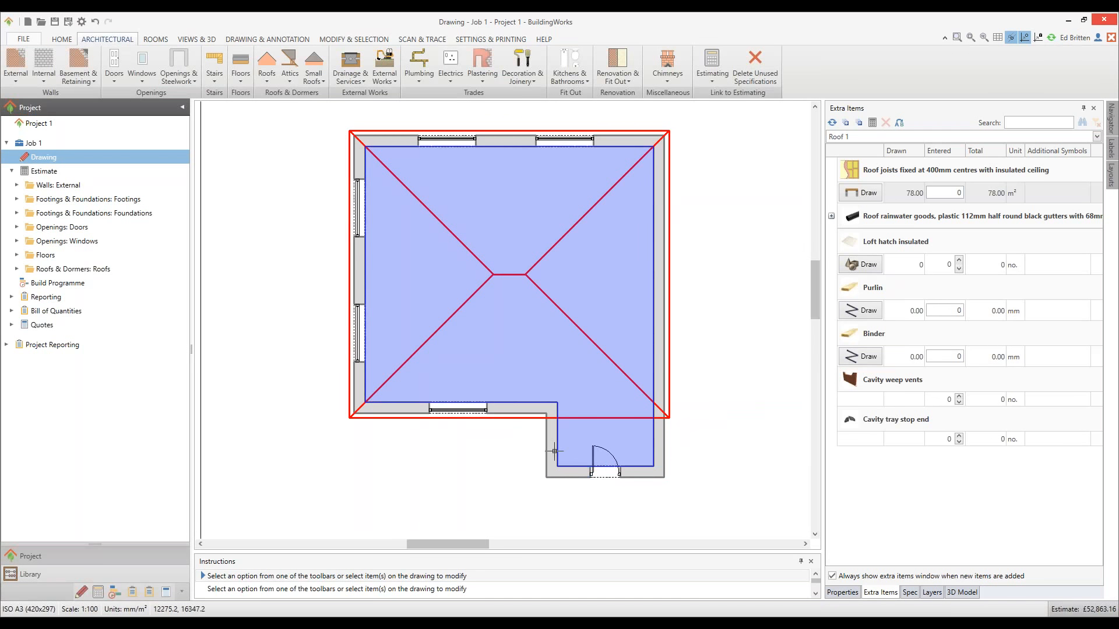
Start another roof from the already used Roof 1 tiled cut cold roof specification, choose Hipped and accept the resource allowances.
right_click(720, 278)
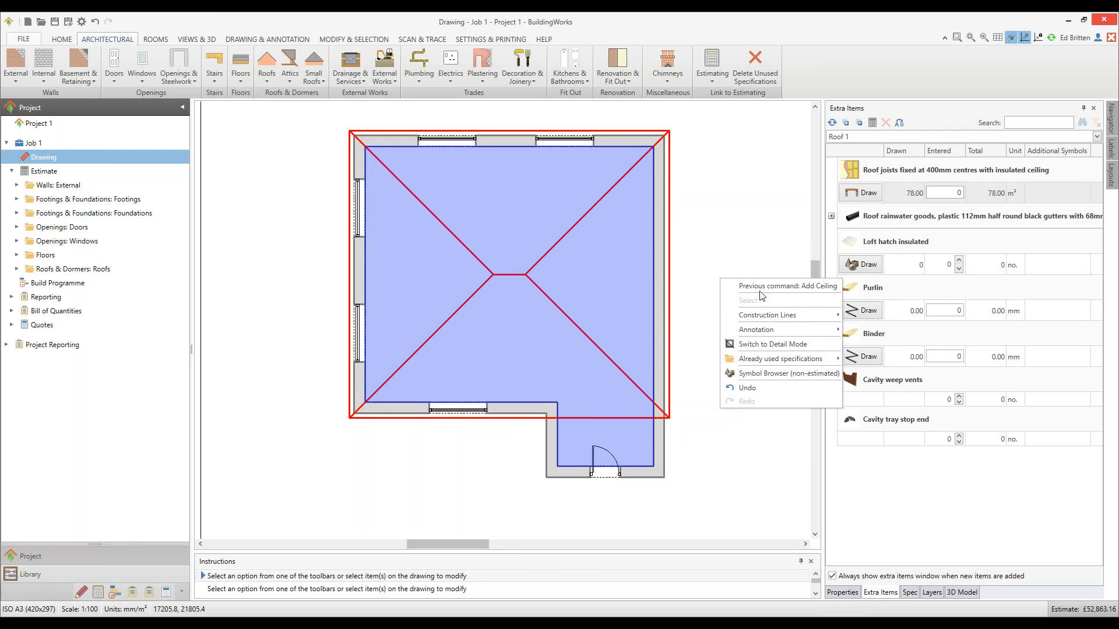
mouse_move(744, 361)
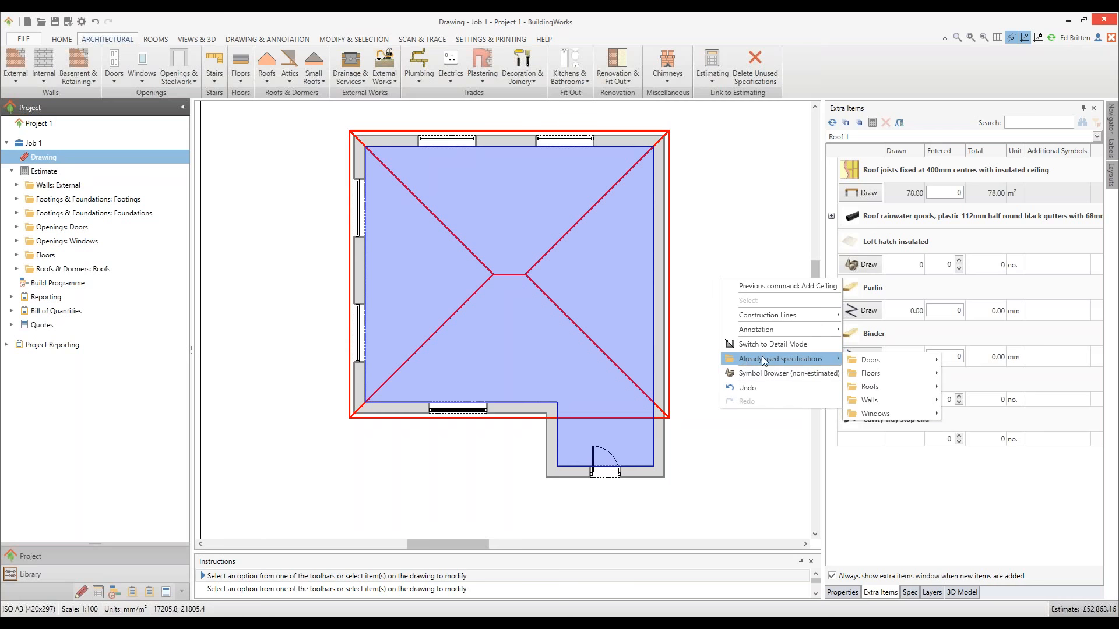
mouse_move(908, 384)
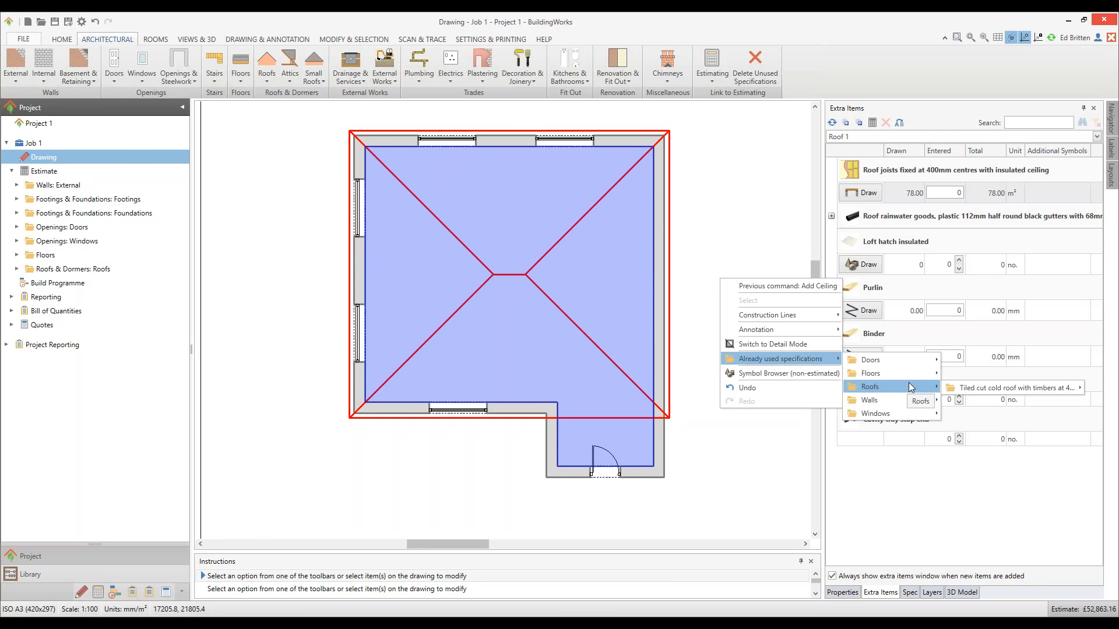
mouse_move(985, 387)
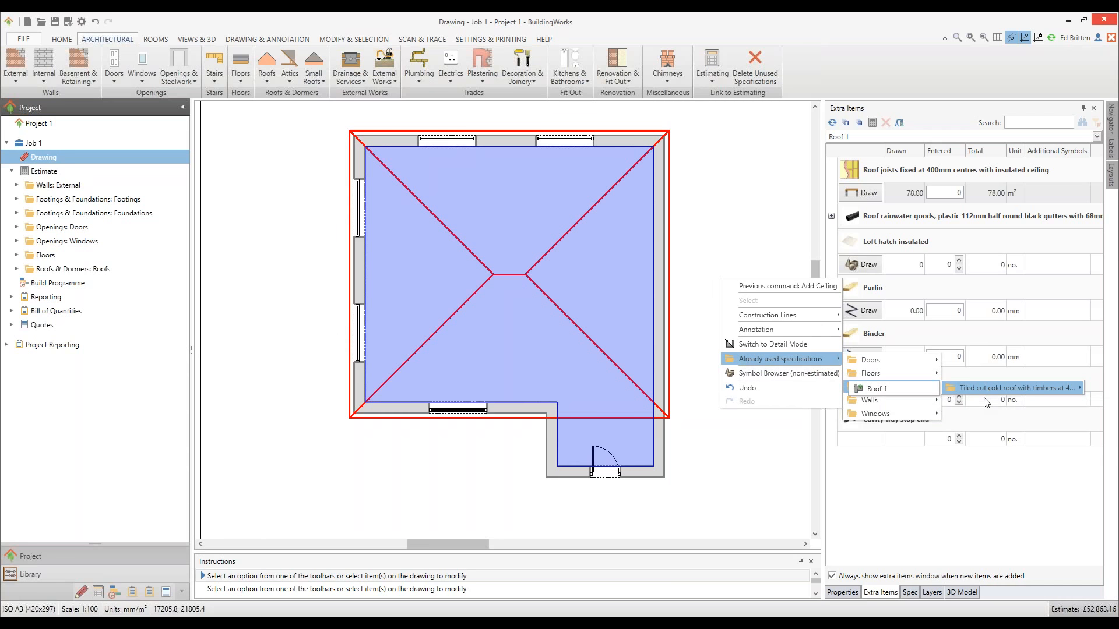
click(899, 387)
click(68, 177)
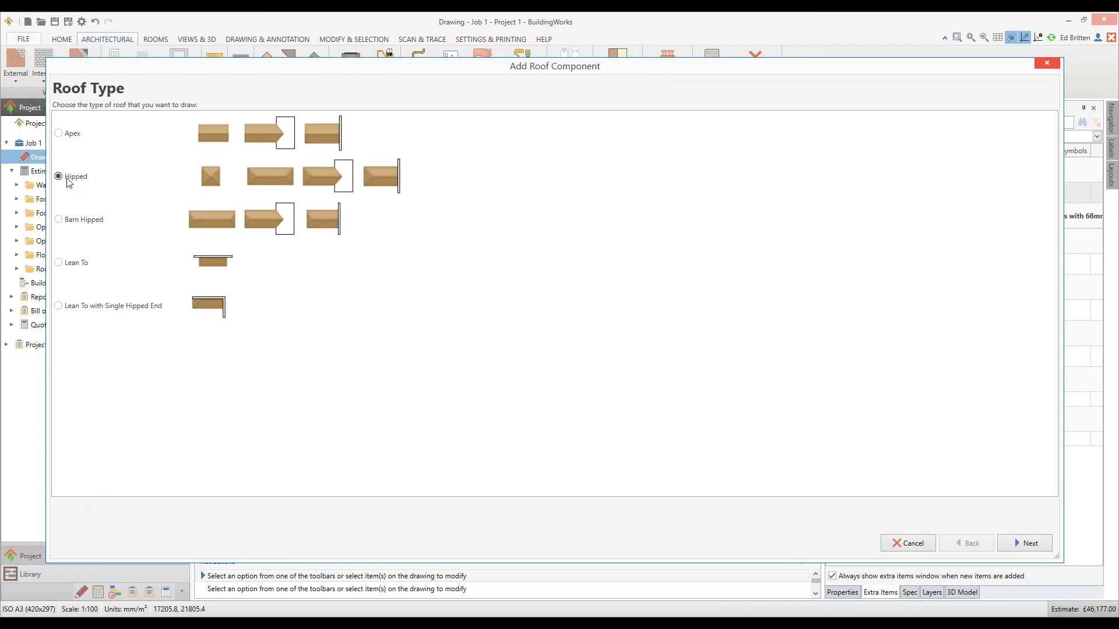
click(1041, 554)
click(1041, 555)
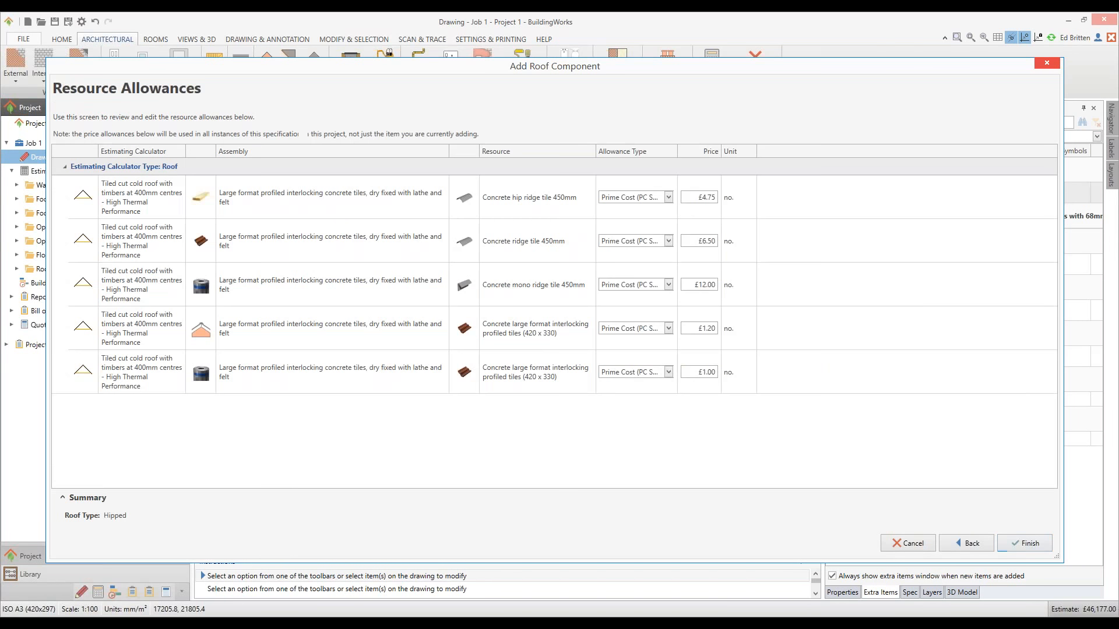
click(1038, 544)
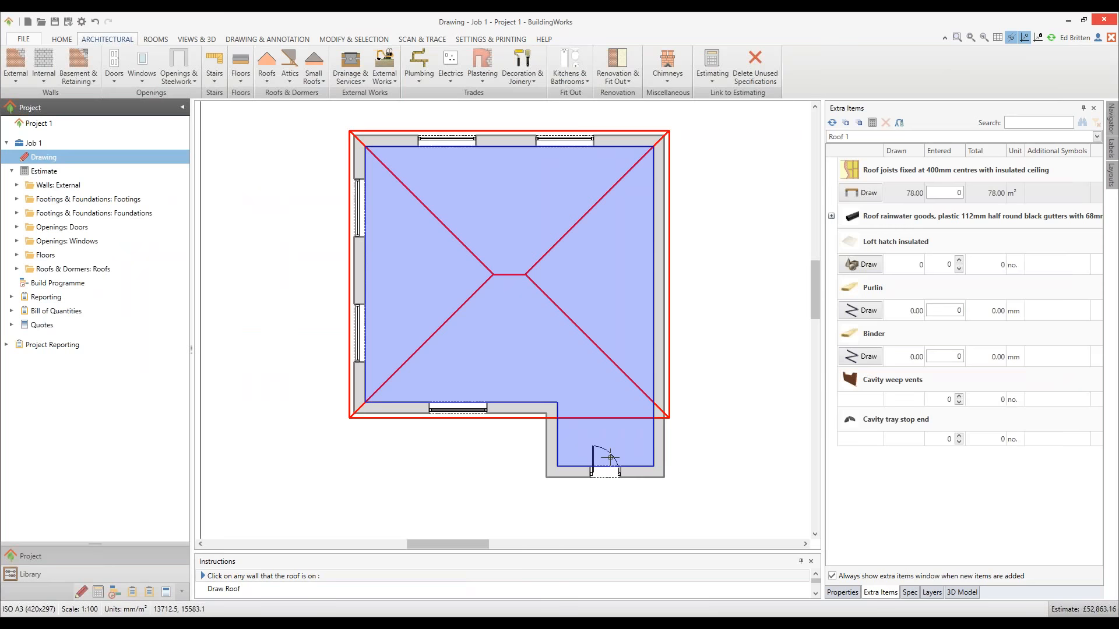
Draw the hipped roof over the porch, using the door wall as its width and teeing it into the main roof's adjoining eaves line.
click(573, 475)
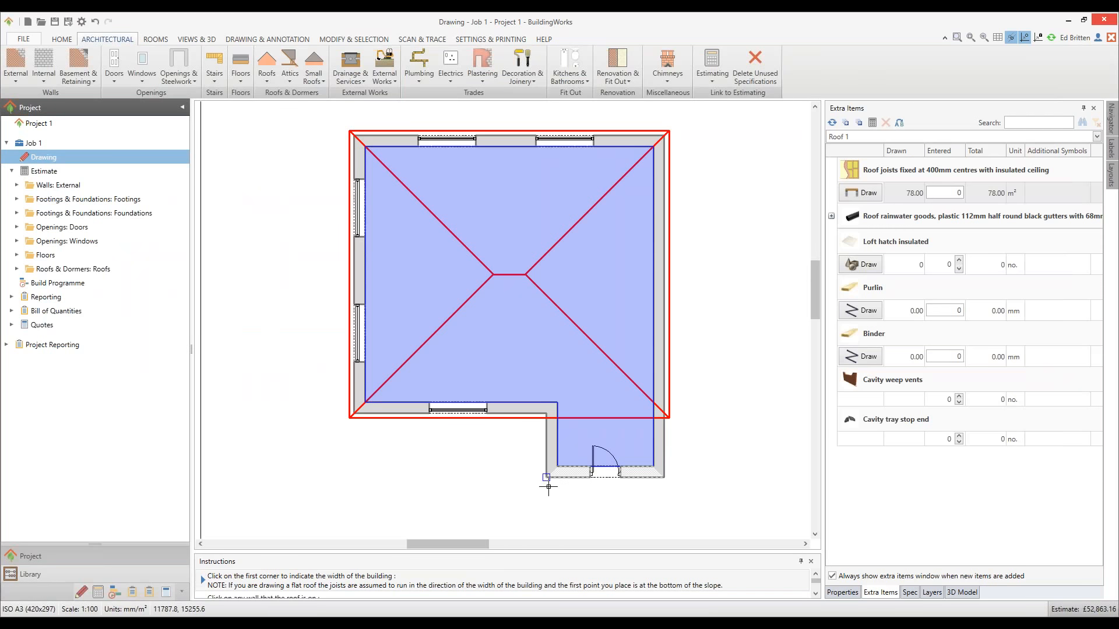
click(547, 478)
click(663, 477)
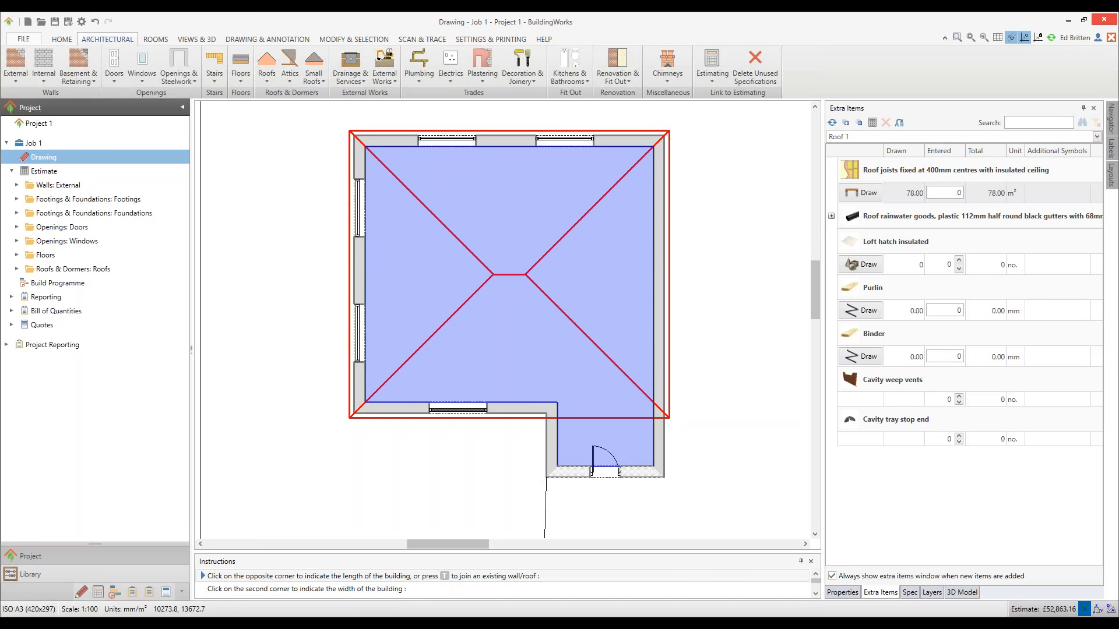
key(t)
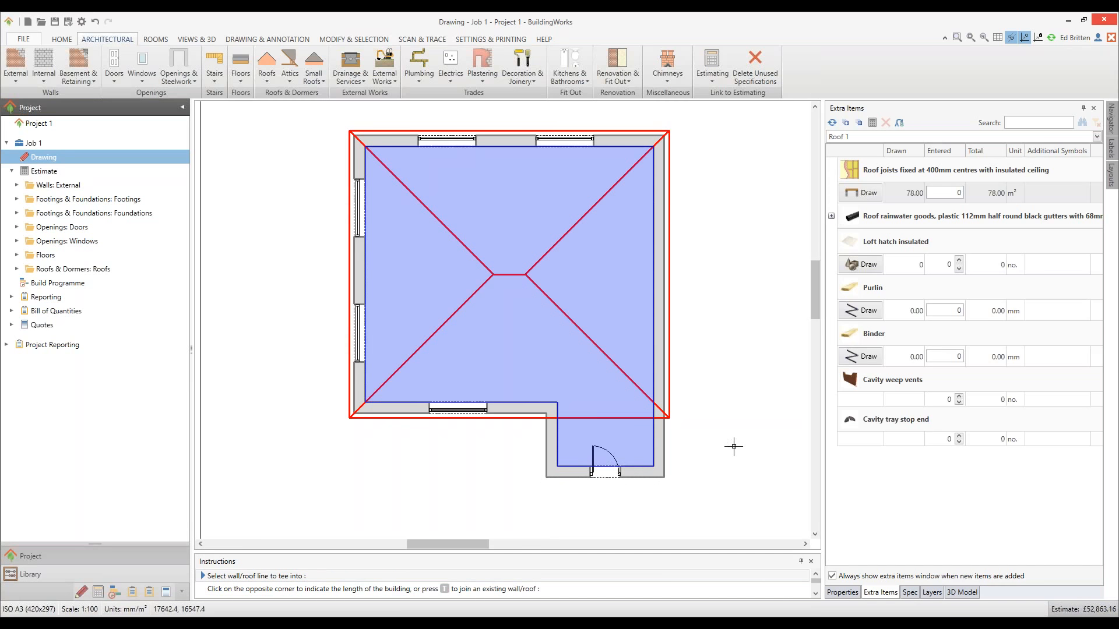
scroll(606, 421, up, 2)
click(606, 417)
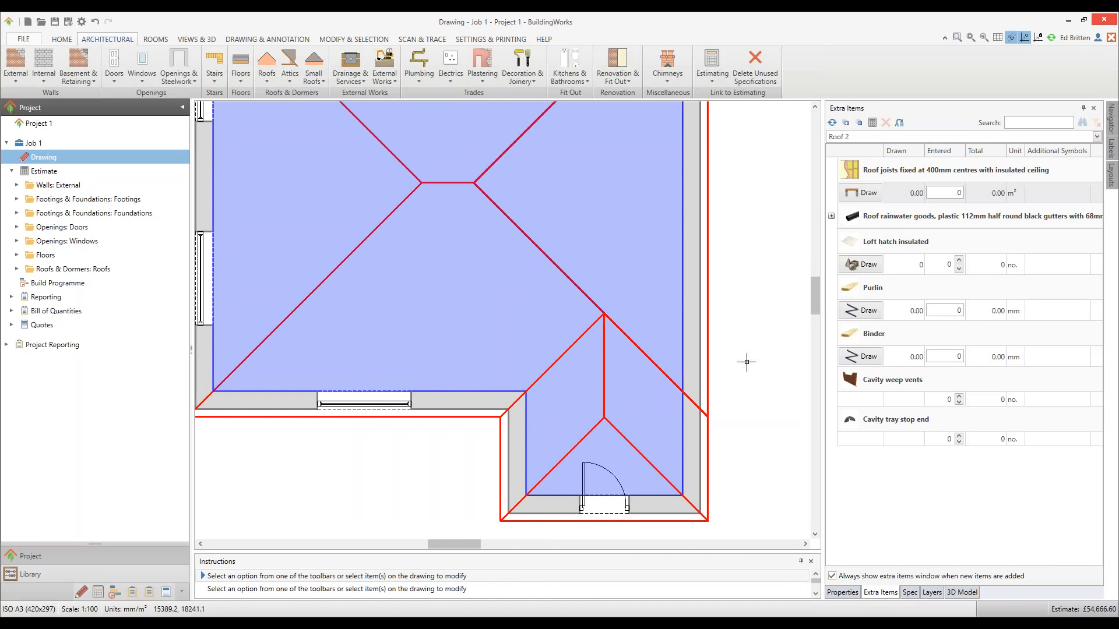
Open the 3D model and examine how the porch roof joins the main hipped roof.
scroll(747, 362, down, 3)
drag(747, 362, 612, 366)
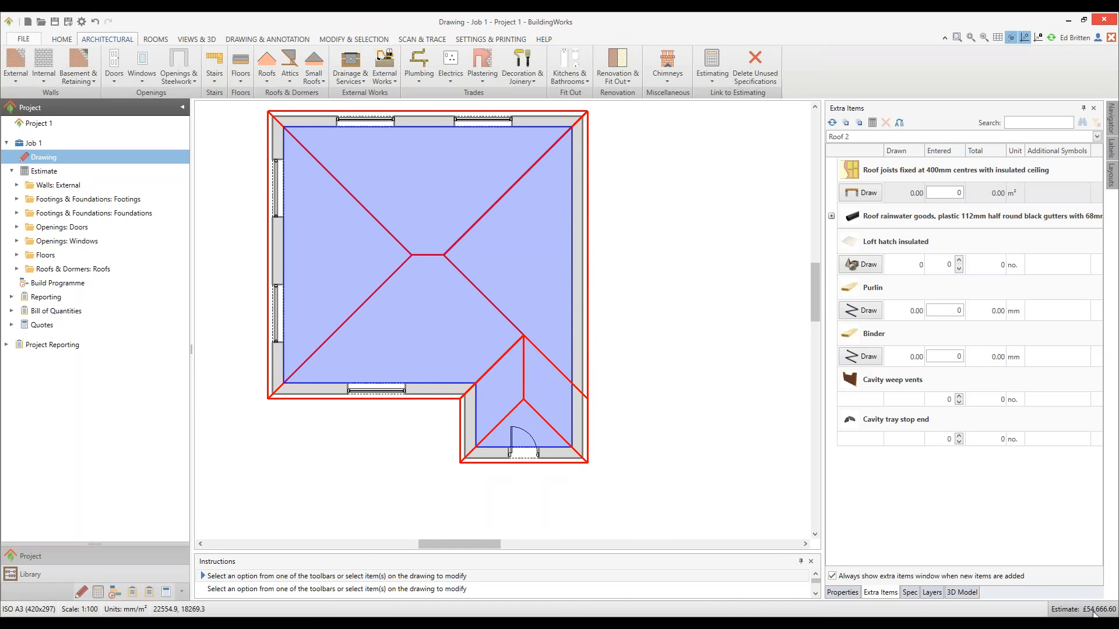
click(963, 592)
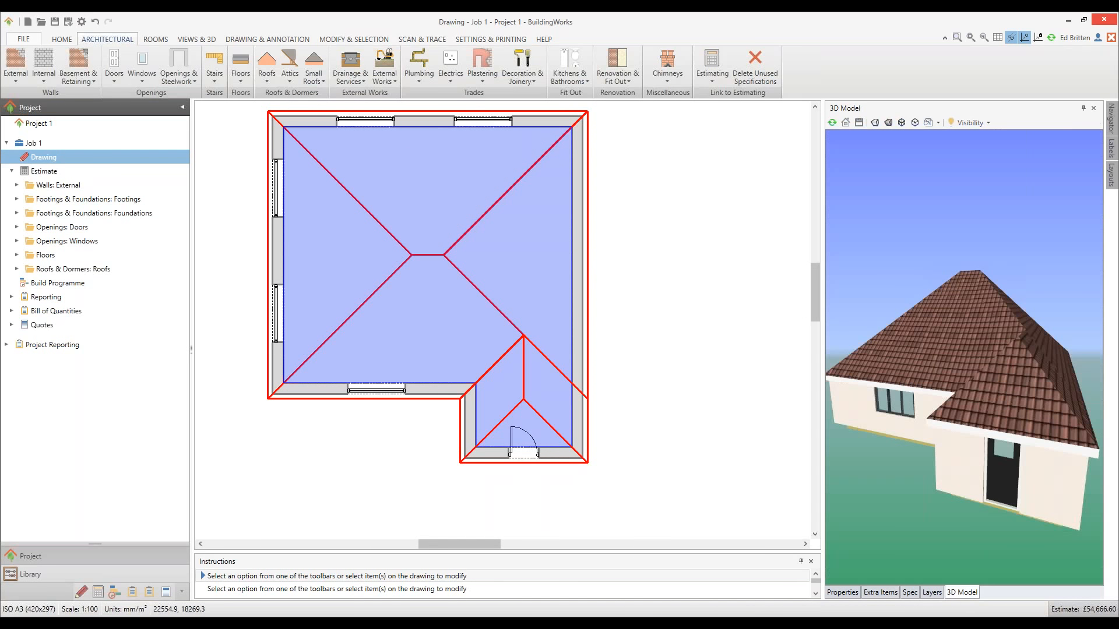
drag(1033, 416, 1018, 391)
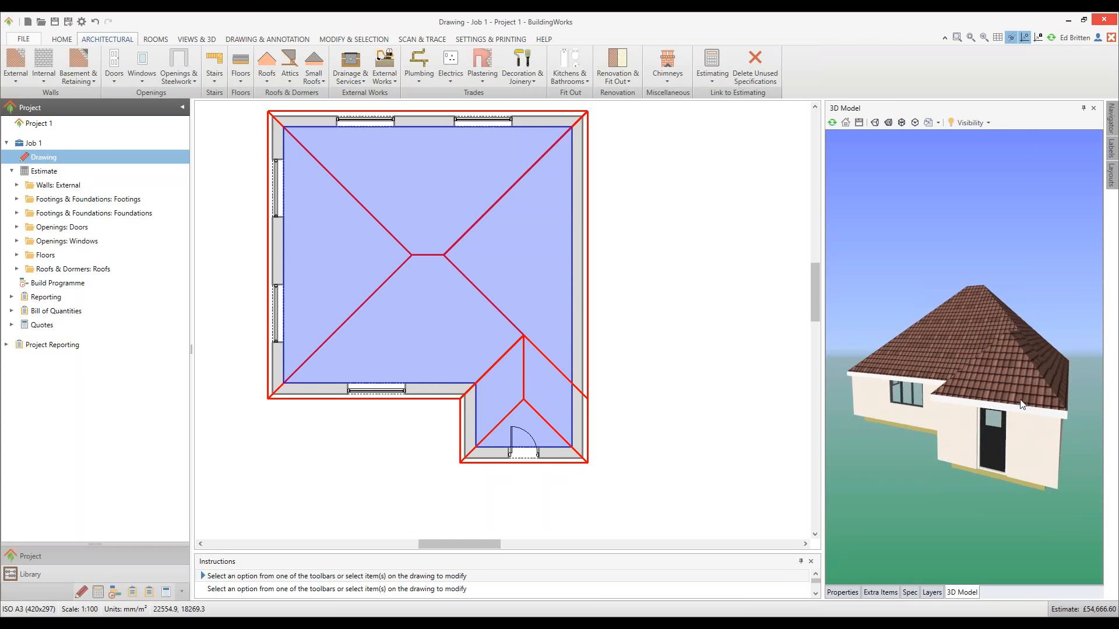
mouse_move(1018, 390)
Start a Ground Floor internal block single skin wall of 100mm block with plastering and decoration to both sides.
drag(620, 288, 630, 313)
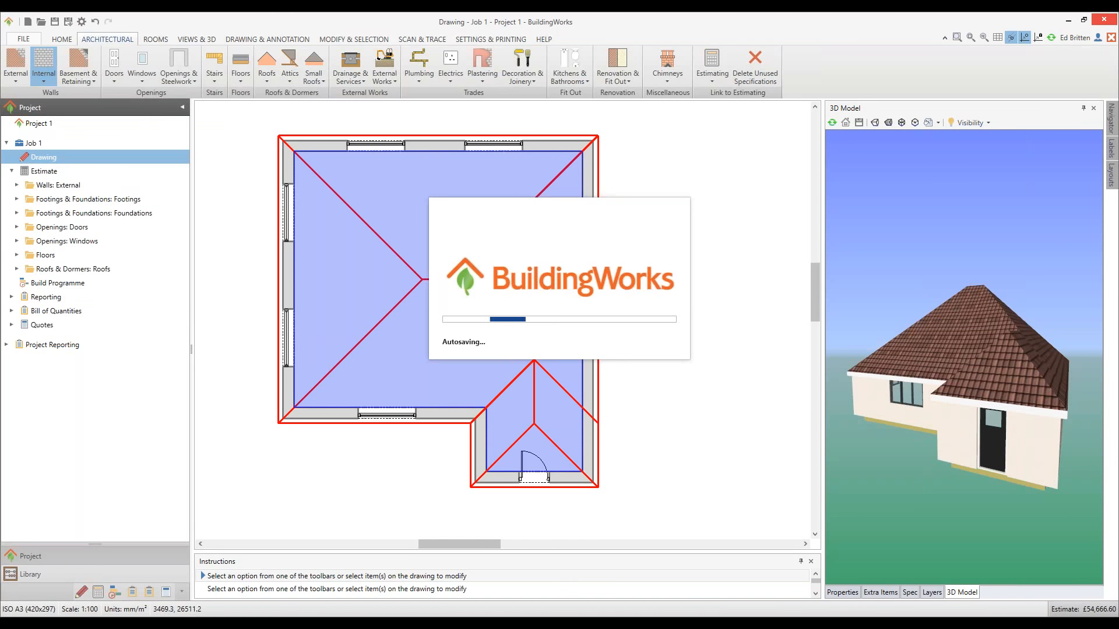
click(46, 82)
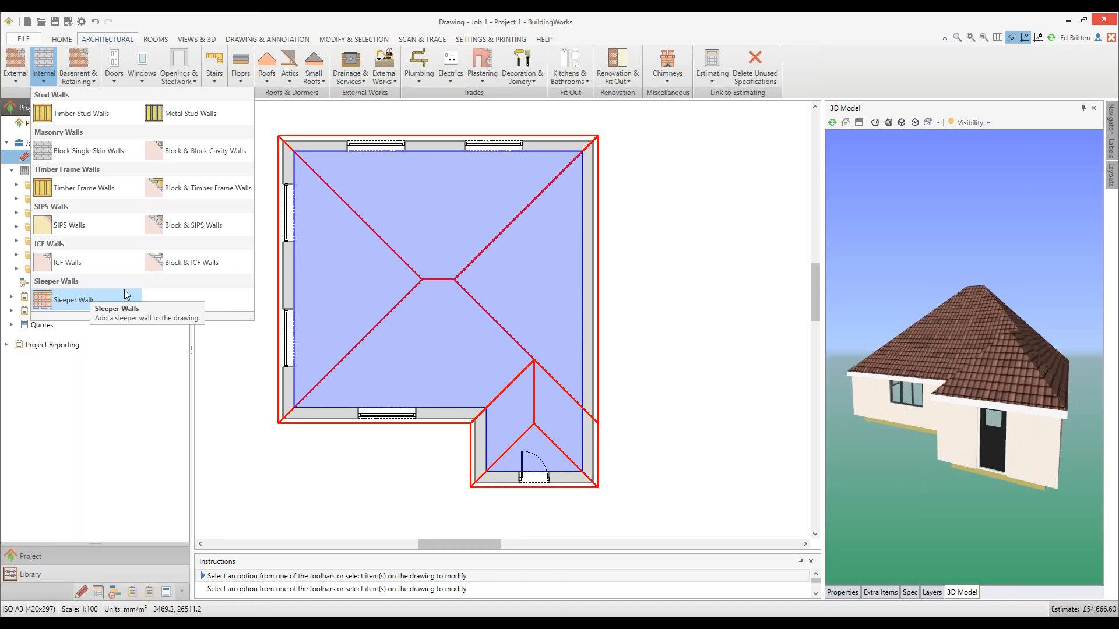
click(91, 155)
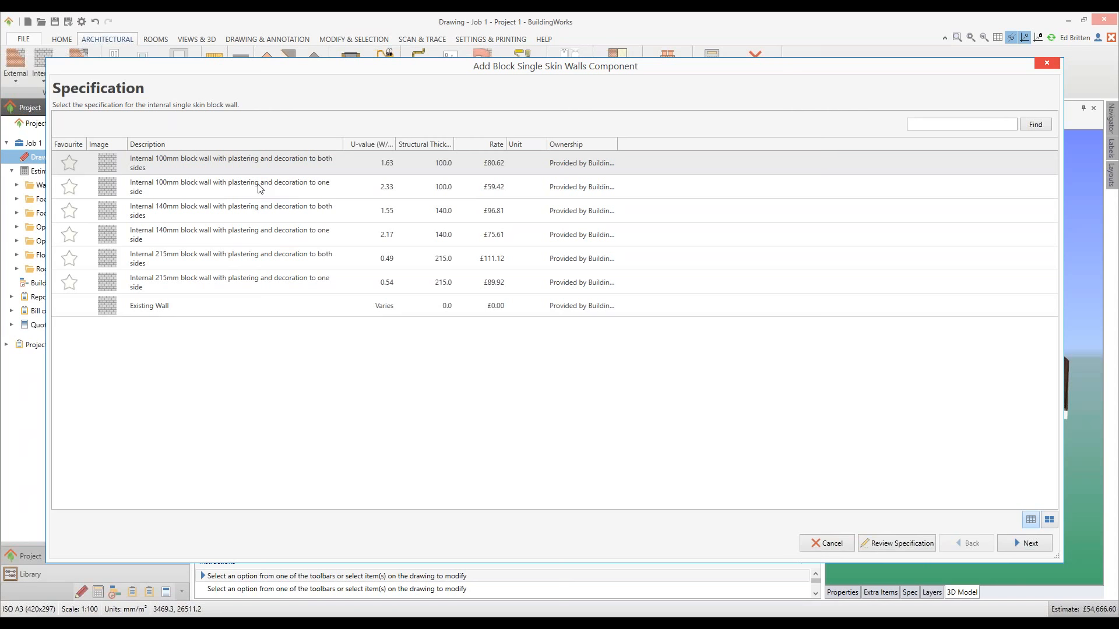
click(284, 164)
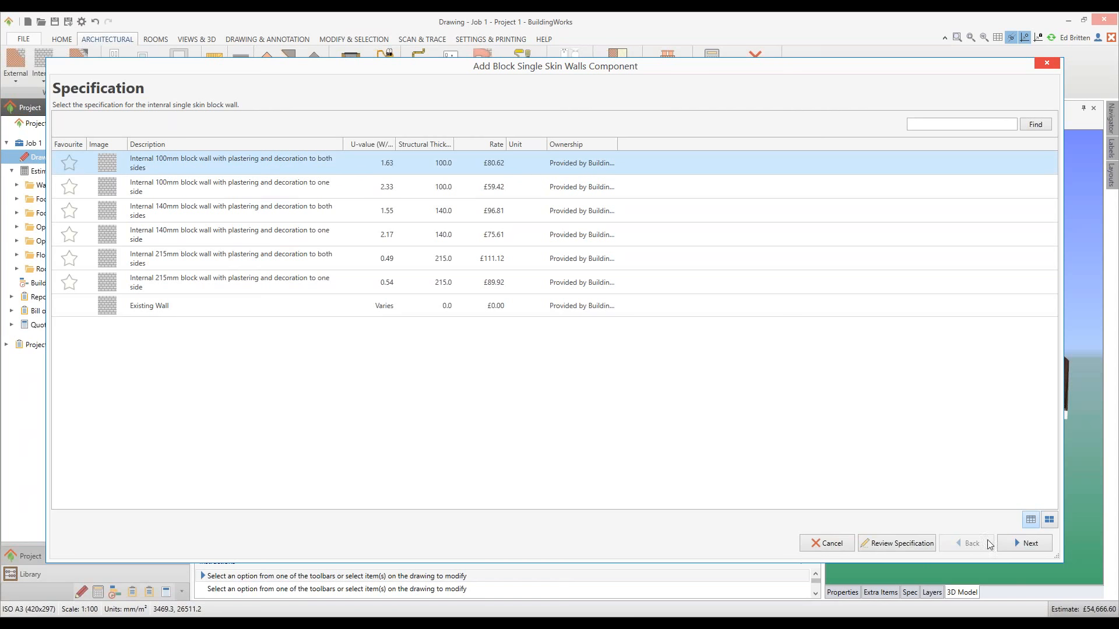
click(1024, 544)
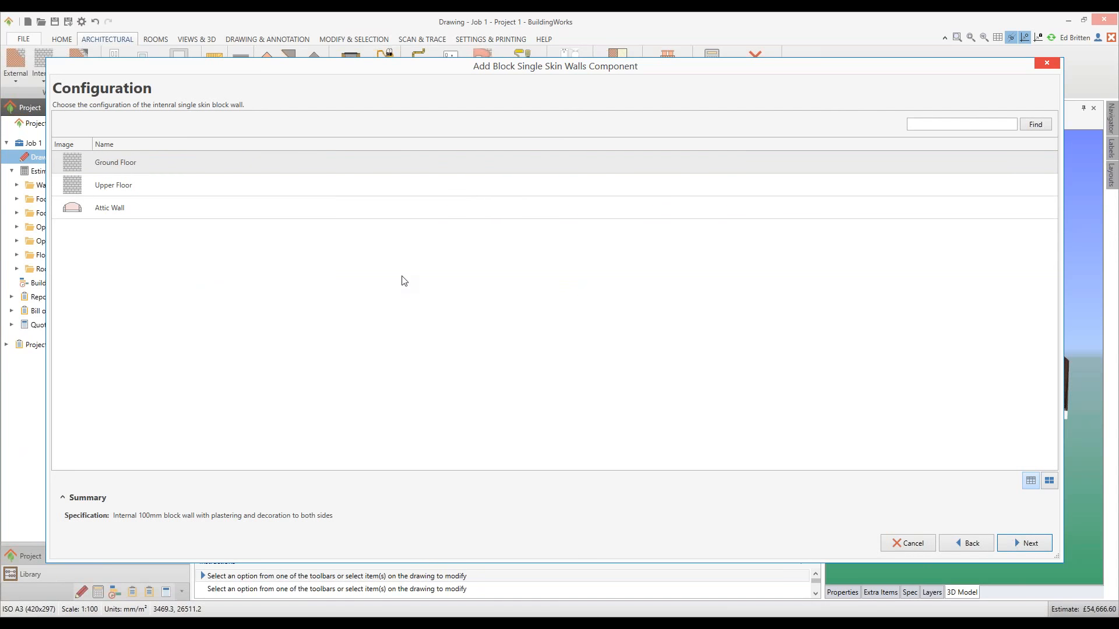
click(358, 168)
click(1024, 543)
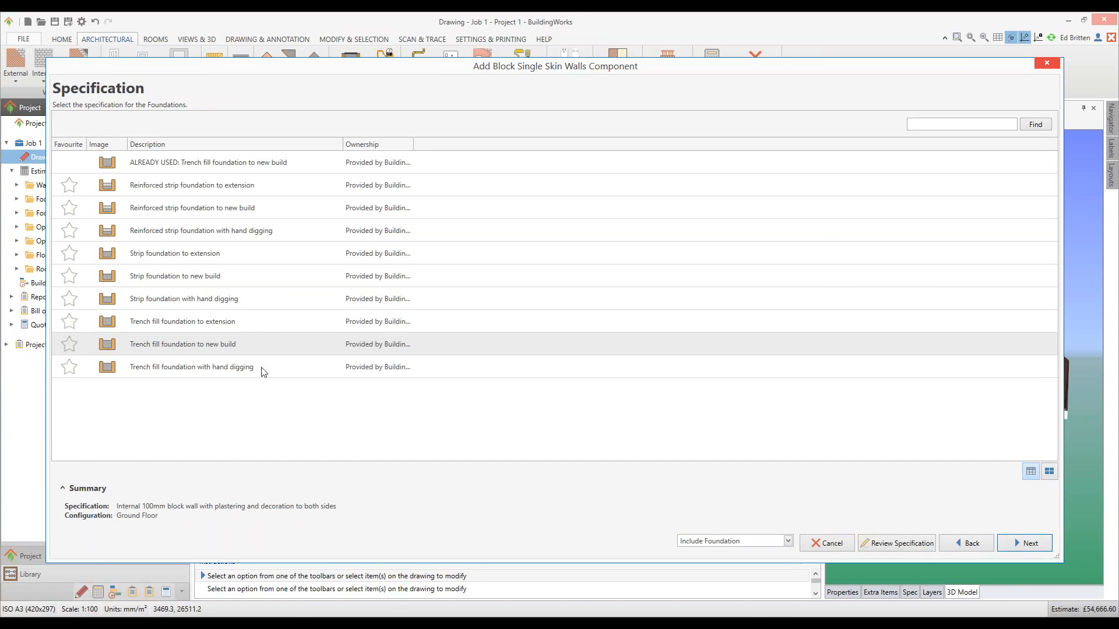
Choose the trench fill foundation to new build for the internal wall and change its width of excavation.
click(258, 352)
click(1028, 547)
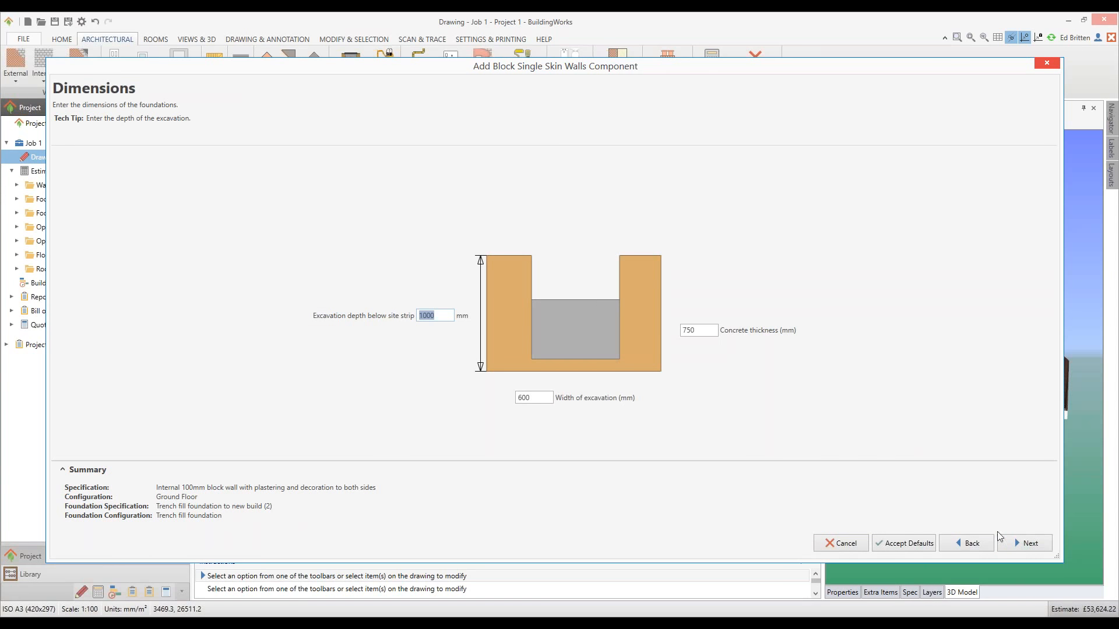
click(533, 398)
text(4)
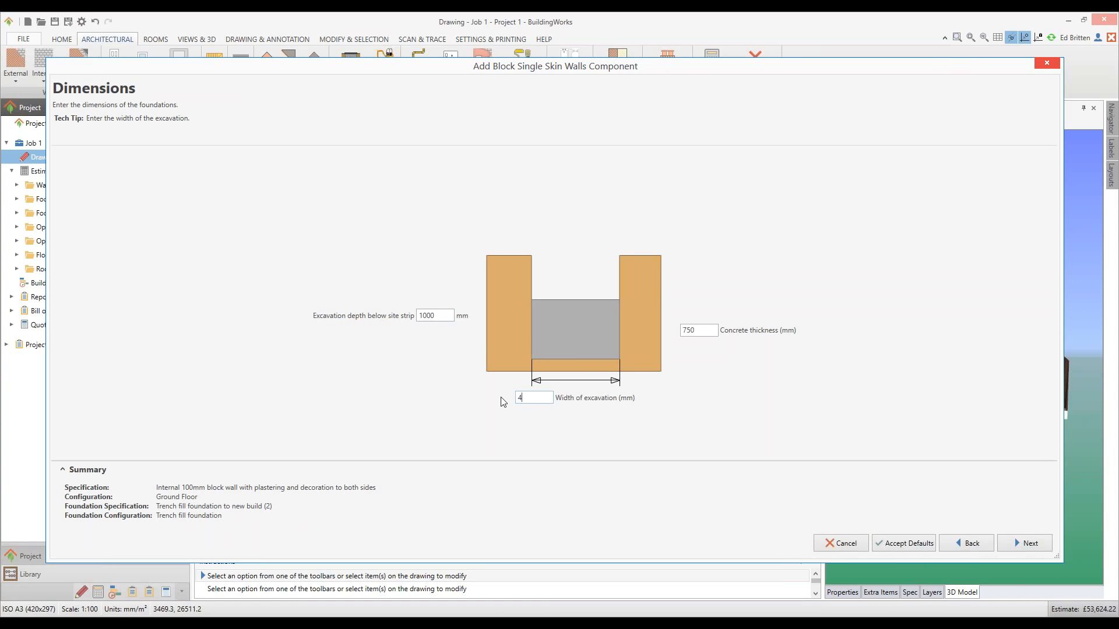
click(1029, 544)
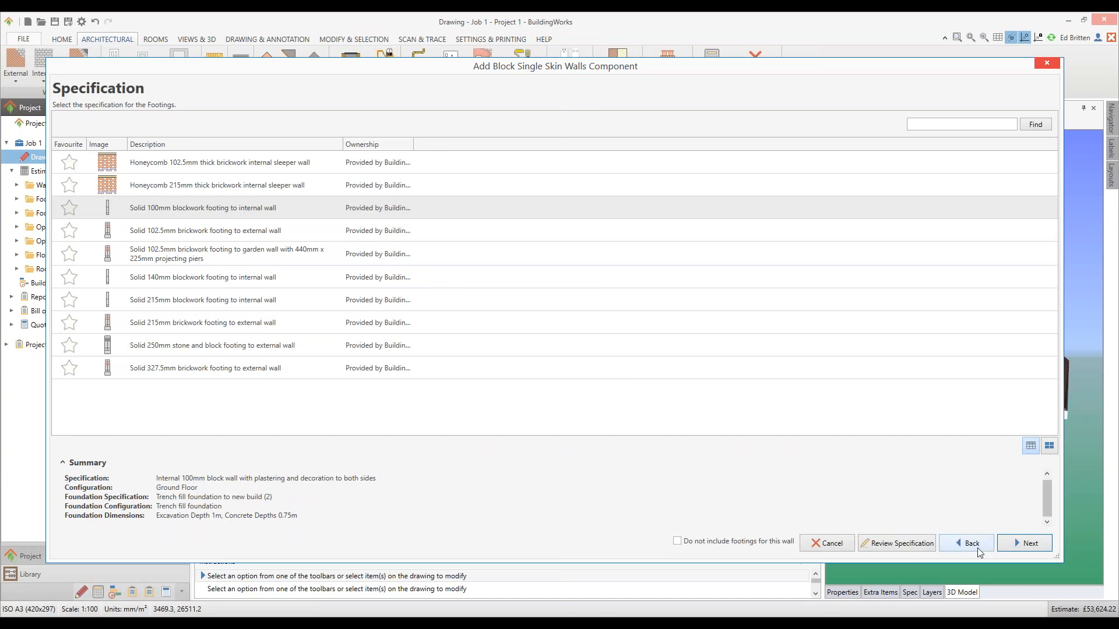
Choose the solid 100mm blockwork footing to internal wall for trench fill foundations, with a 450 mm blockwork depth.
click(1022, 545)
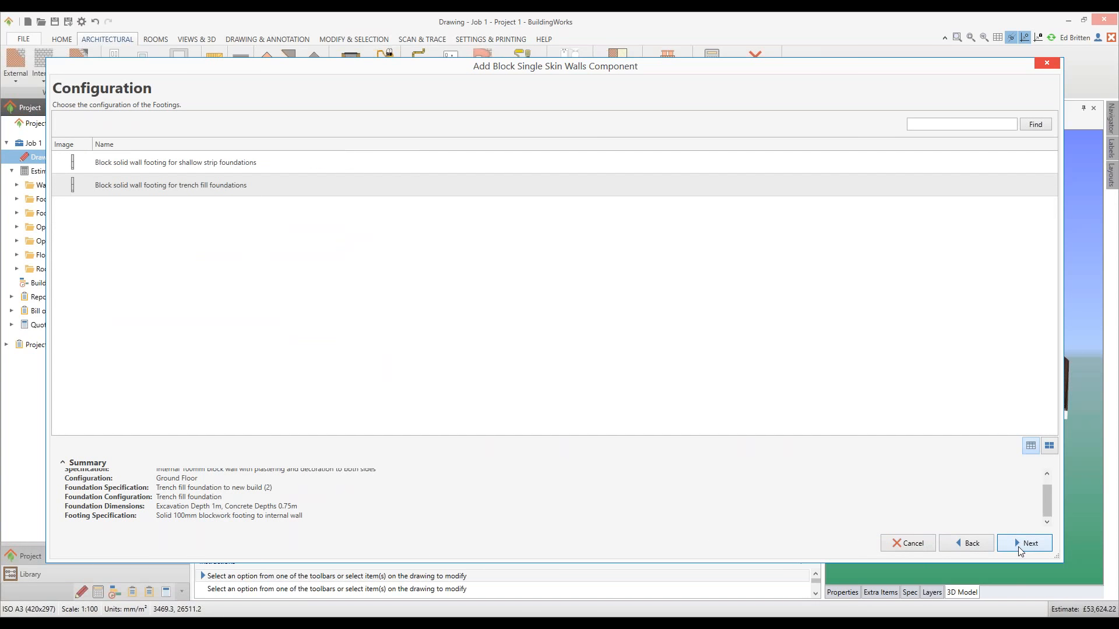
click(1020, 548)
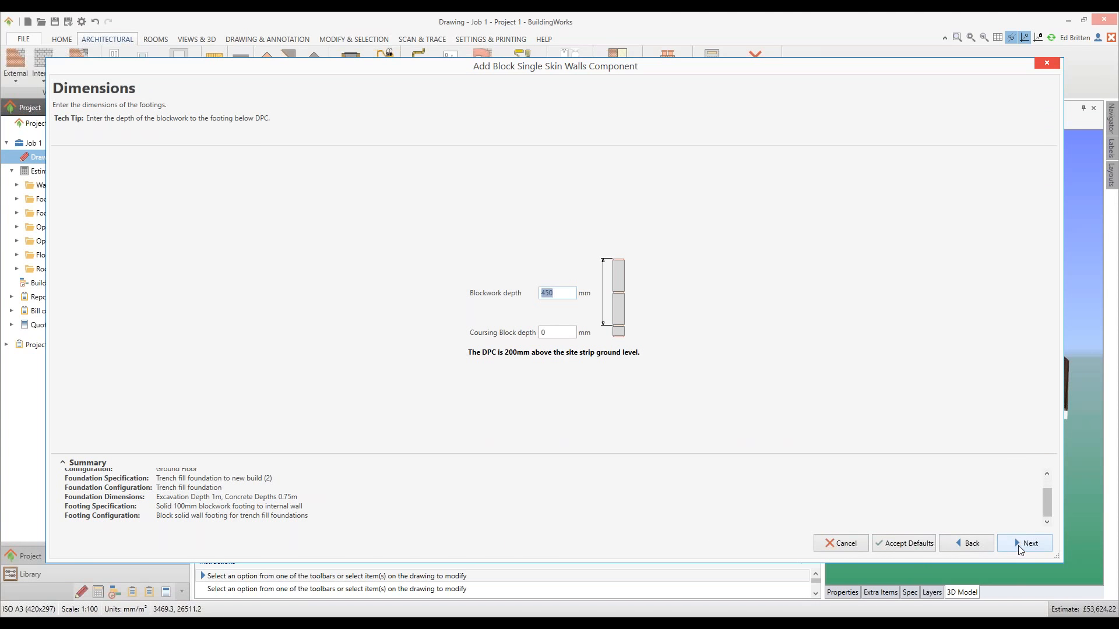
click(1033, 548)
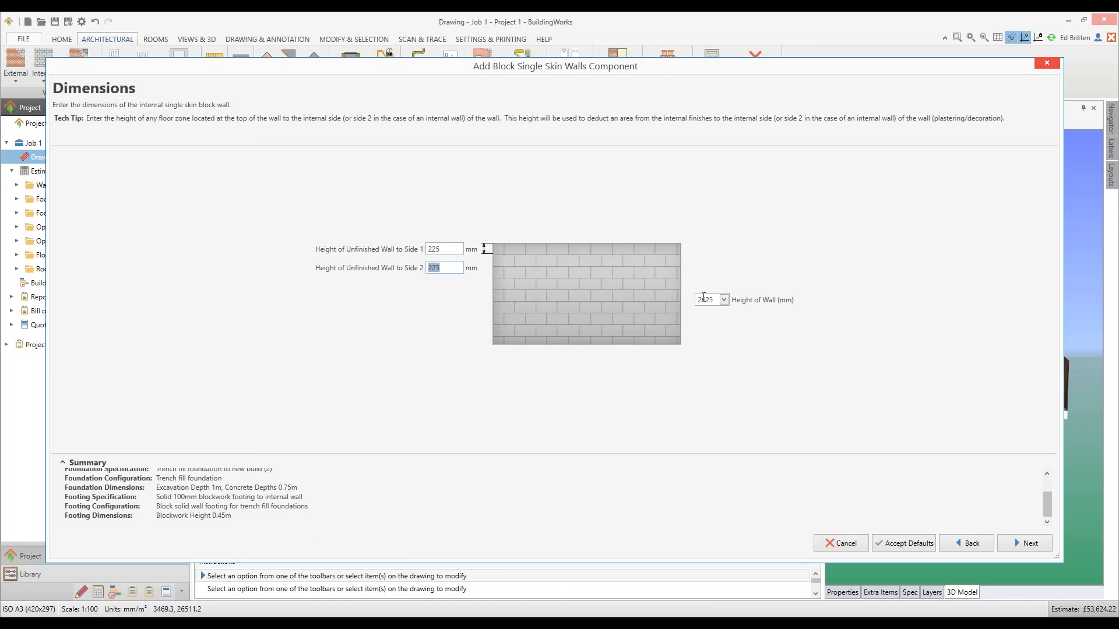
Set the internal wall height to 2400 mm and the unfinished height on both sides to 0, then finish the specification.
mouse_move(445, 250)
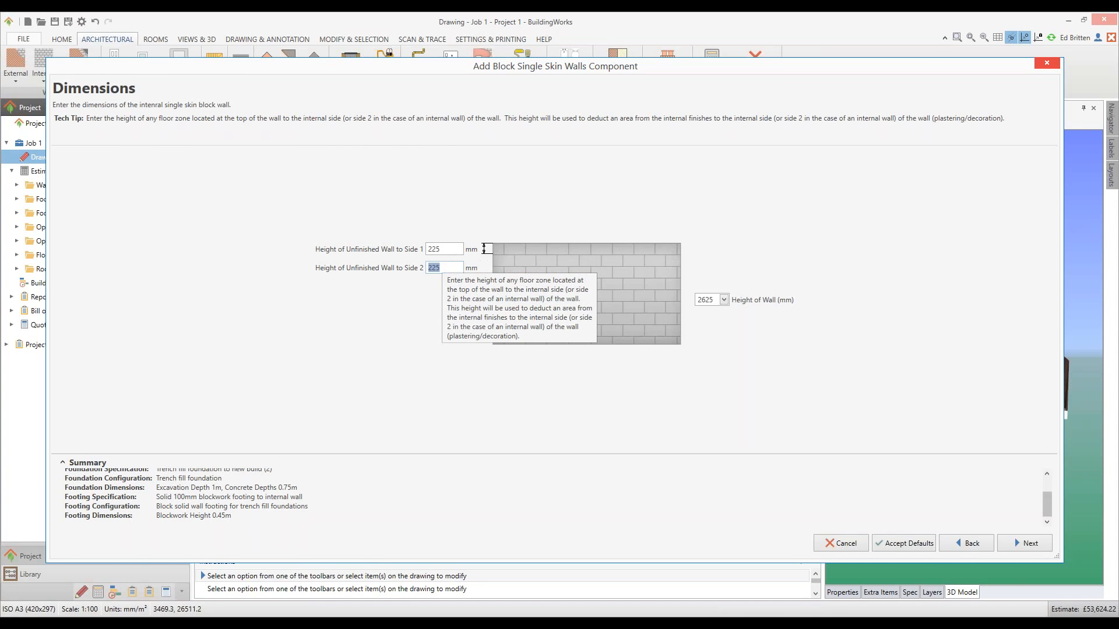
key(Tab)
click(724, 300)
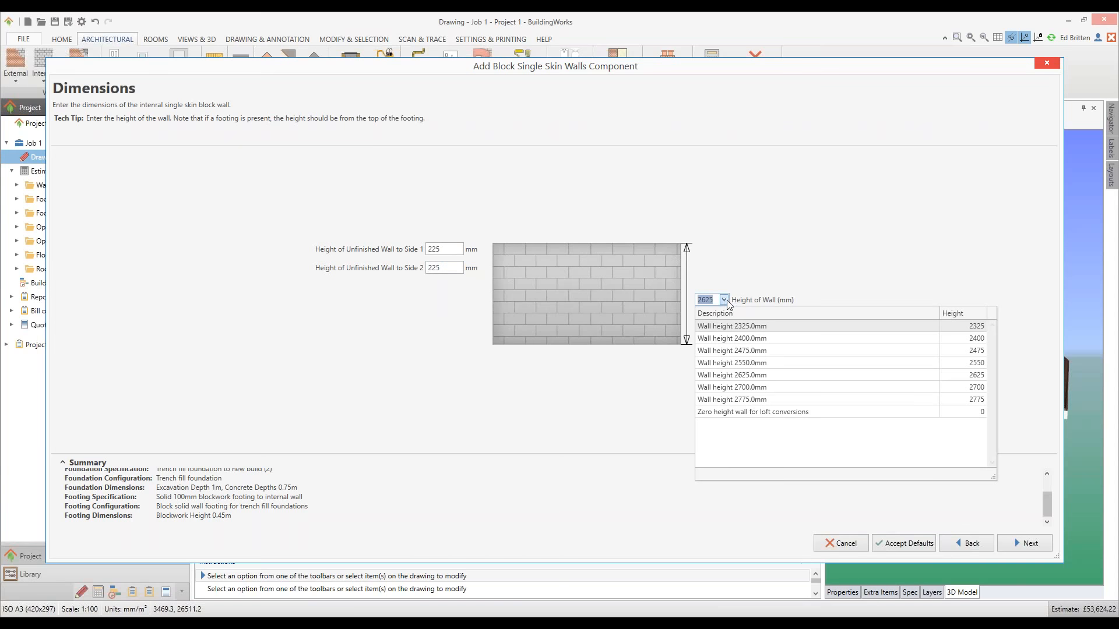
click(720, 339)
click(460, 249)
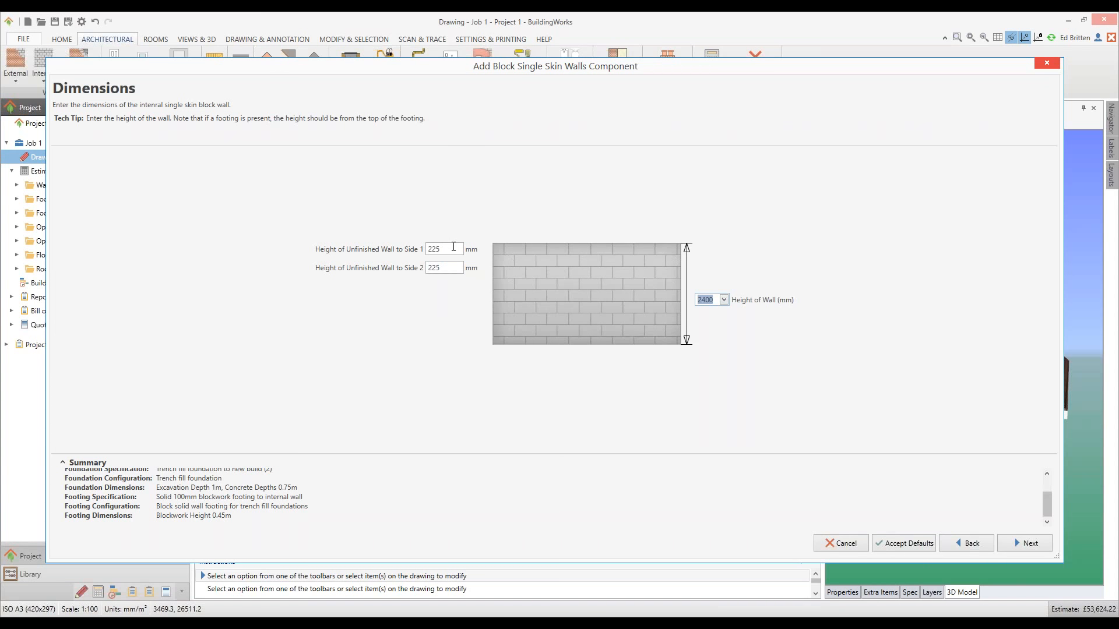
text(0)
click(448, 268)
text(0)
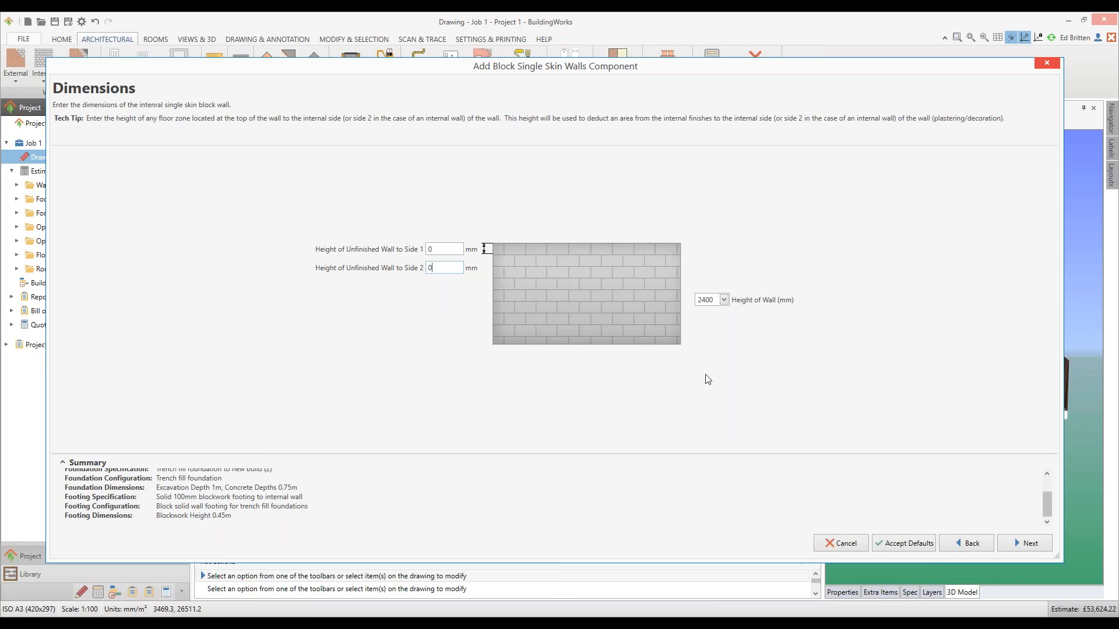
click(1029, 543)
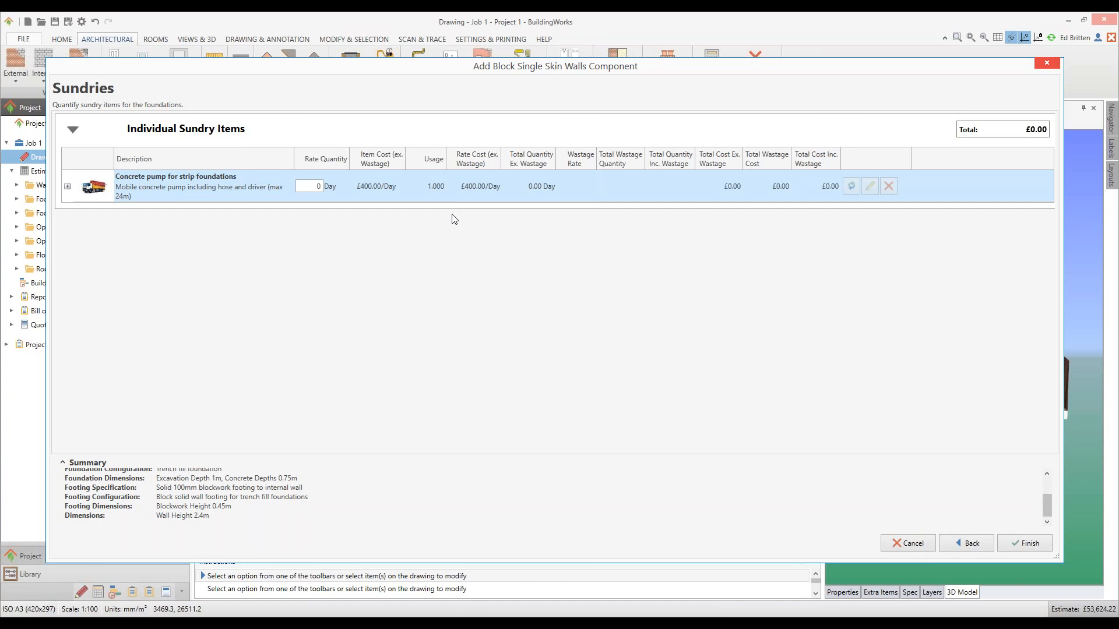
click(1017, 543)
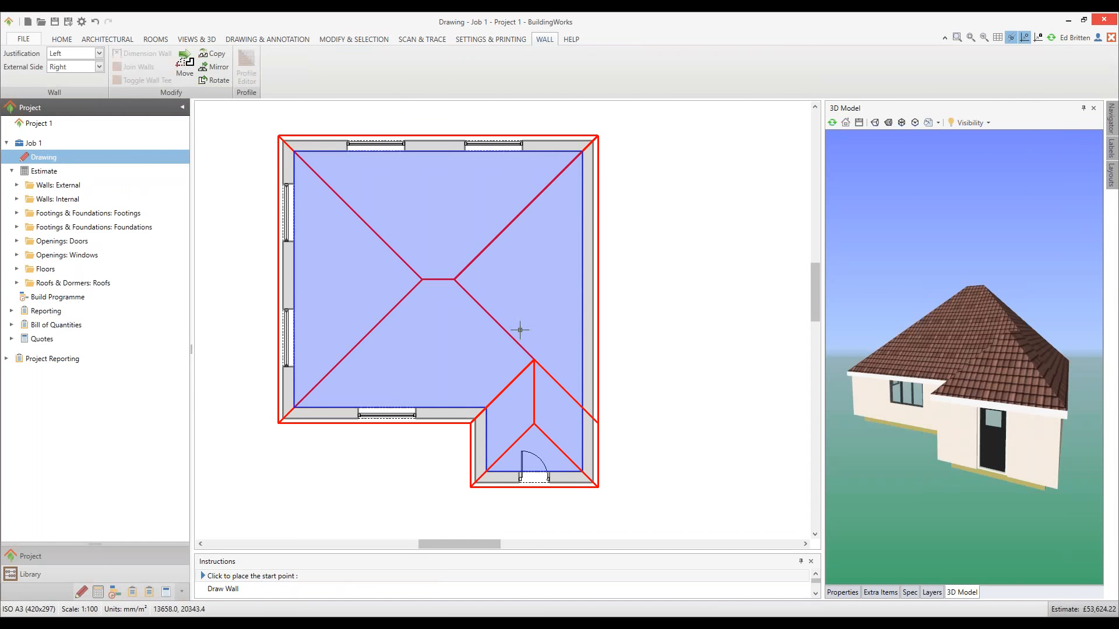
Start the internal wall at the inside corner where the porch meets the main building, with Right justification.
scroll(490, 399, up, 2)
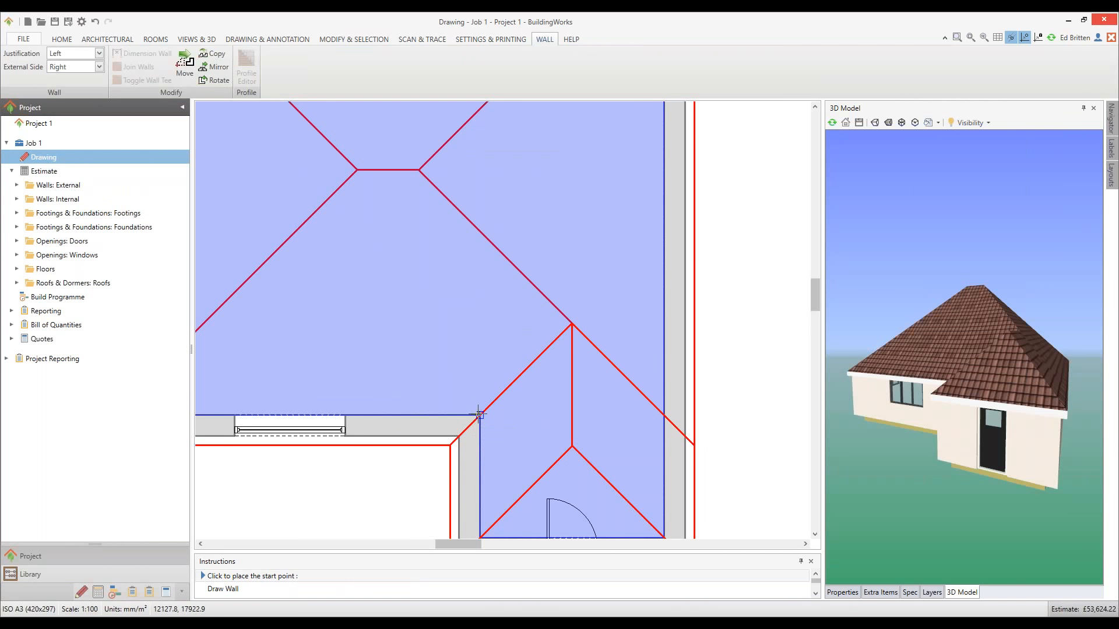
click(477, 414)
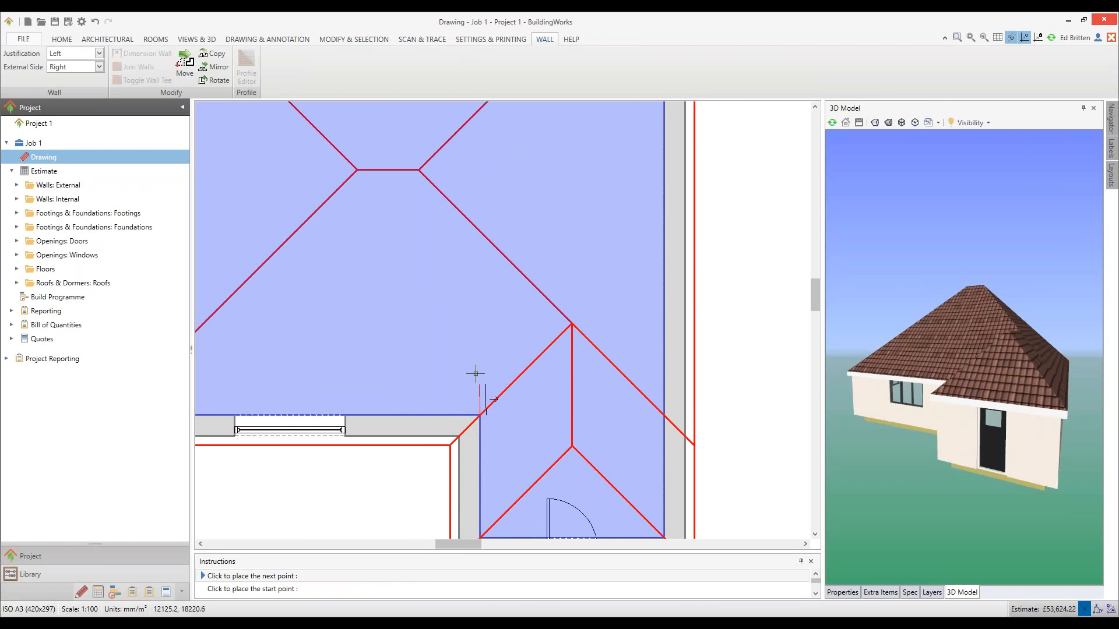
click(99, 54)
click(88, 90)
click(99, 54)
click(97, 66)
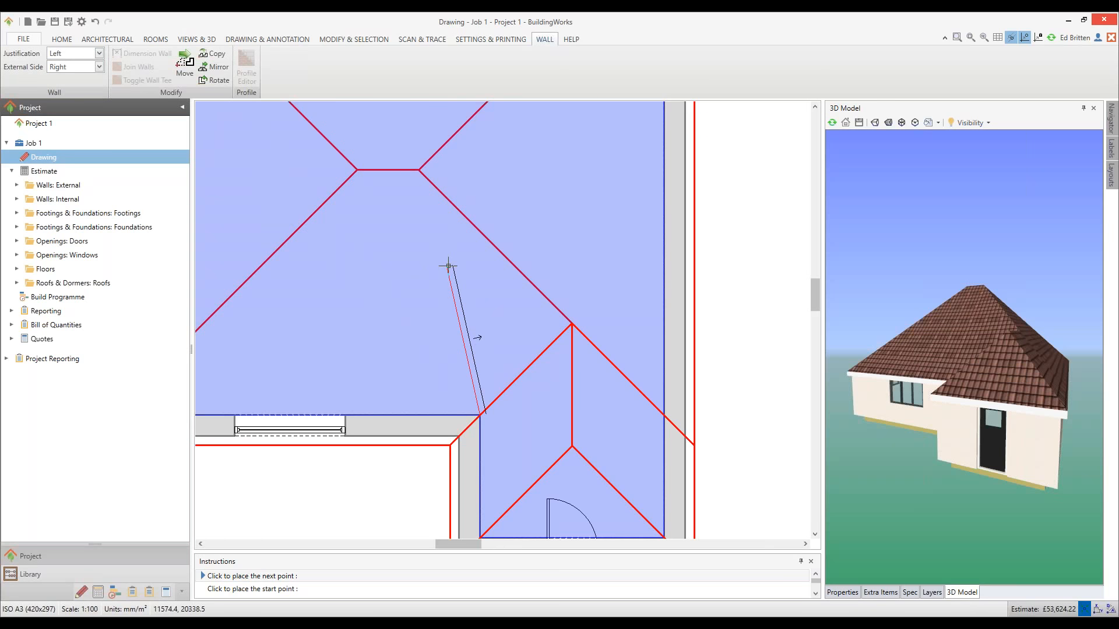
key(Down)
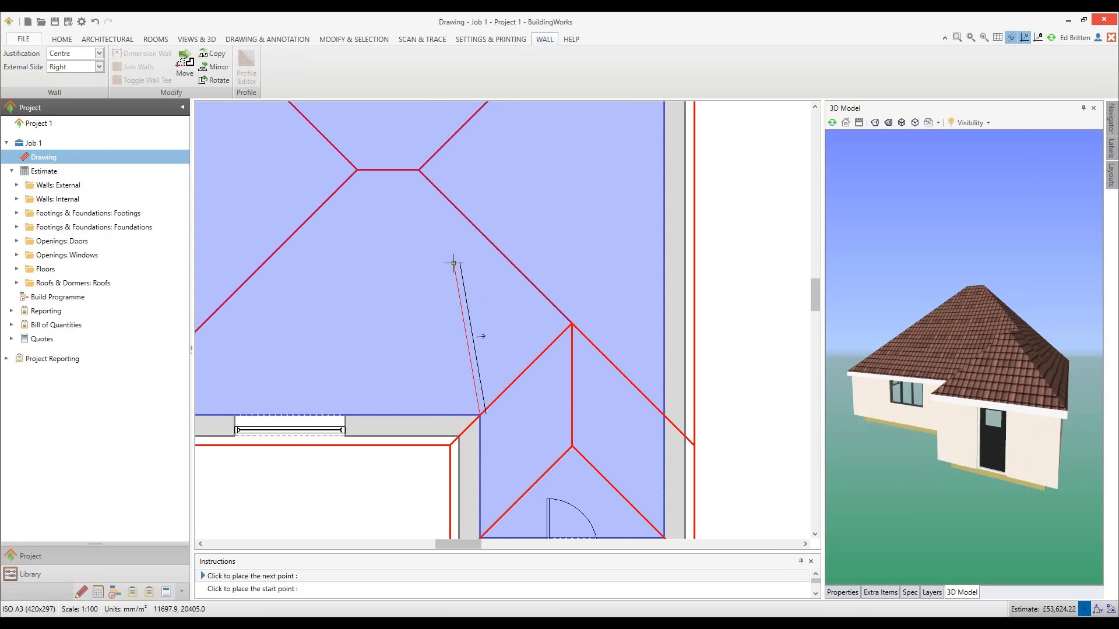
key(Down)
Run the internal wall straight up about 5.9 m from the porch corner, then across to the external wall on the porch side.
scroll(453, 263, down, 1)
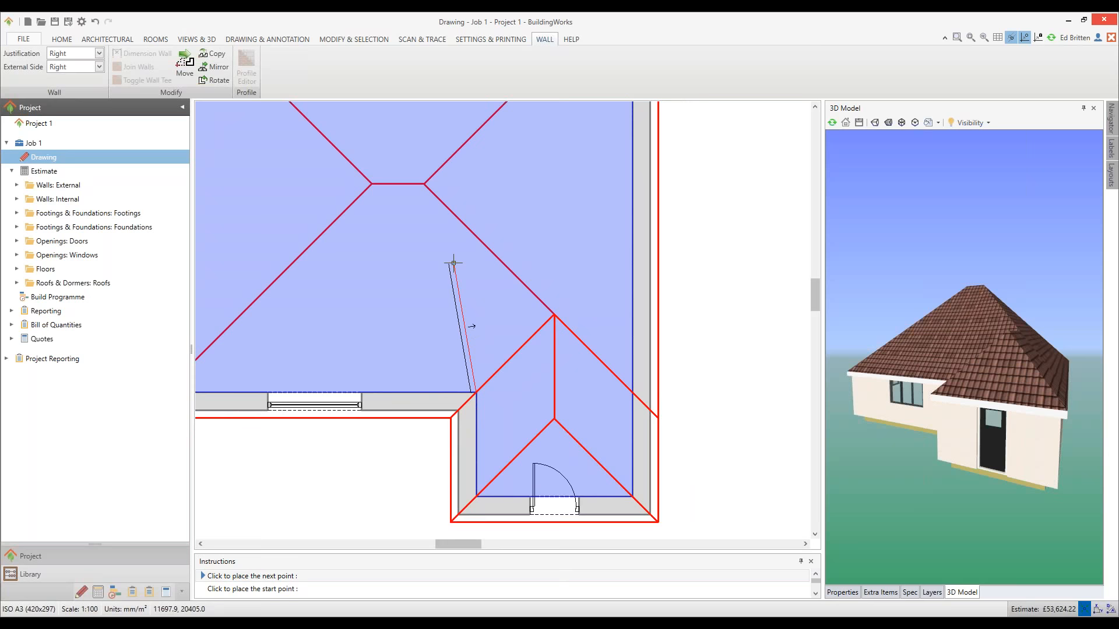
scroll(454, 263, down, 3)
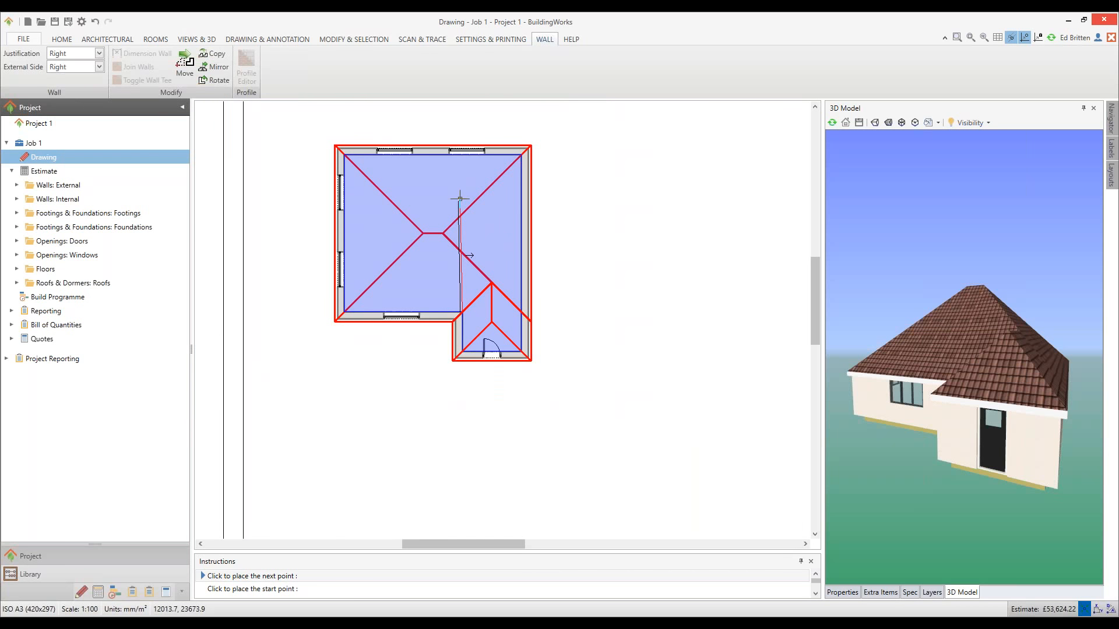
scroll(459, 195, up, 1)
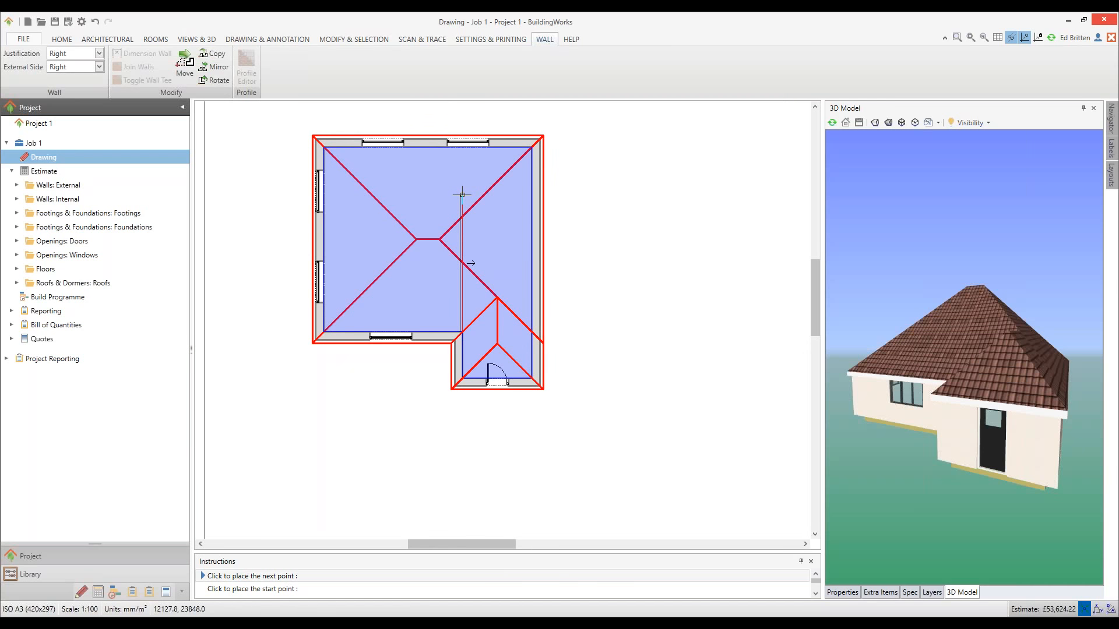
click(462, 195)
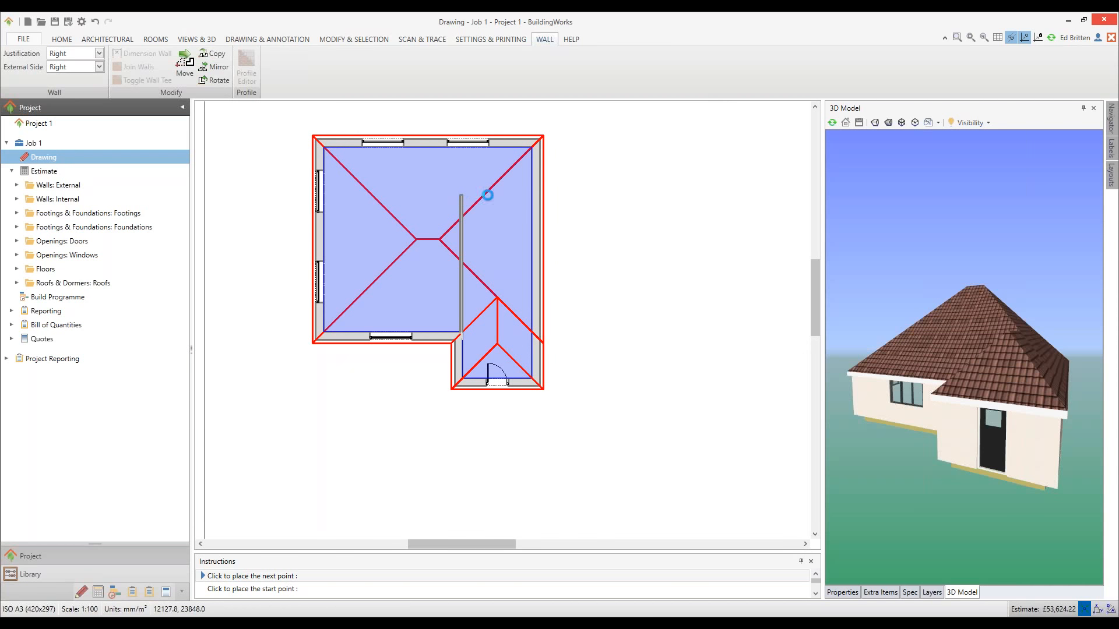
click(531, 192)
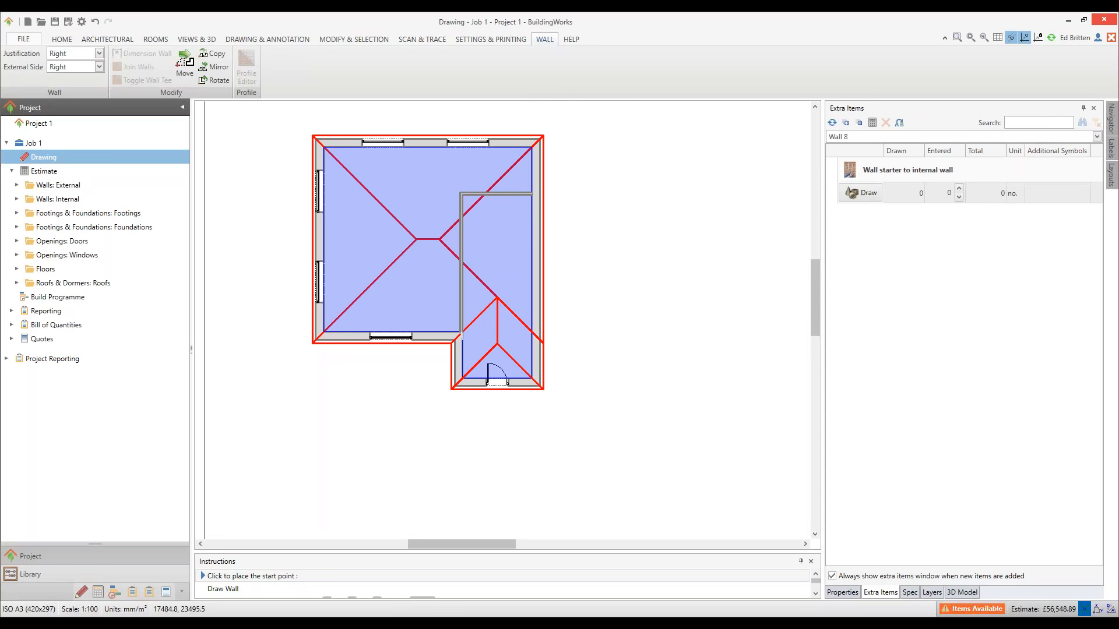
Draw an internal wall level with the main roof ridge, from the long internal wall across to the external wall with two windows.
scroll(442, 289, up, 1)
scroll(442, 289, up, 1)
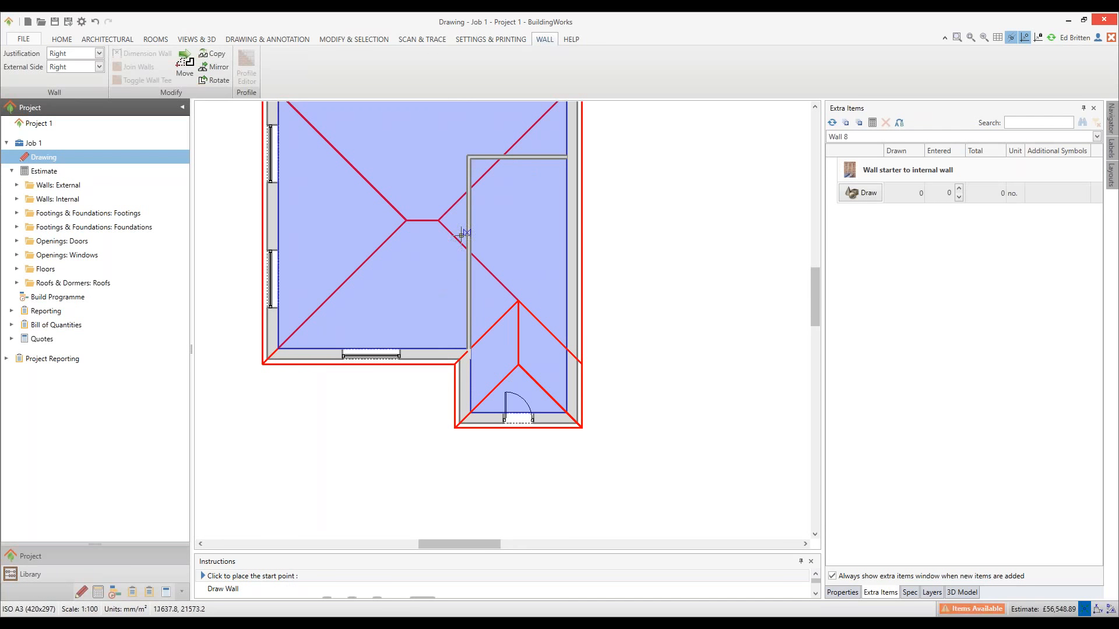
click(466, 224)
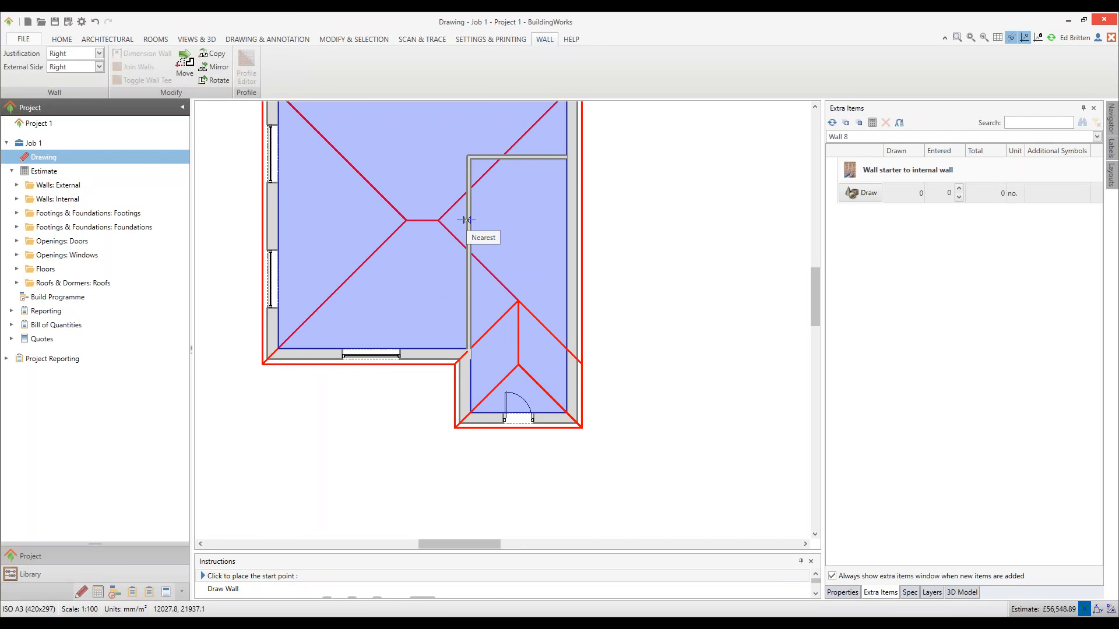
click(285, 224)
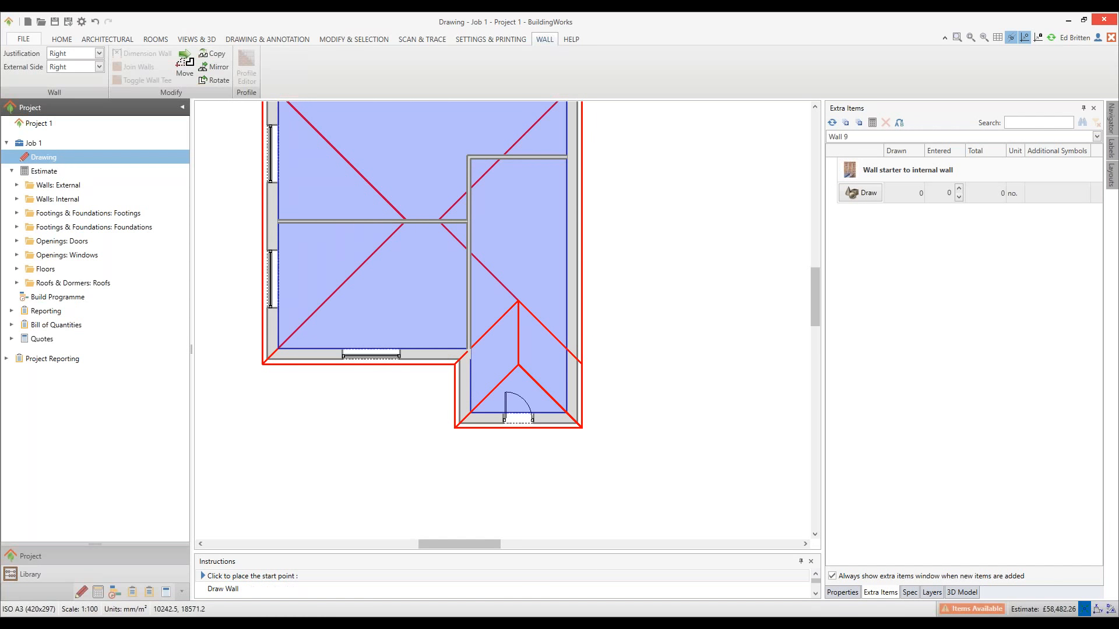
Draw an internal wall from the midpoint of the rear external wall, between its two windows, down to the crosswise internal wall.
scroll(409, 328, down, 2)
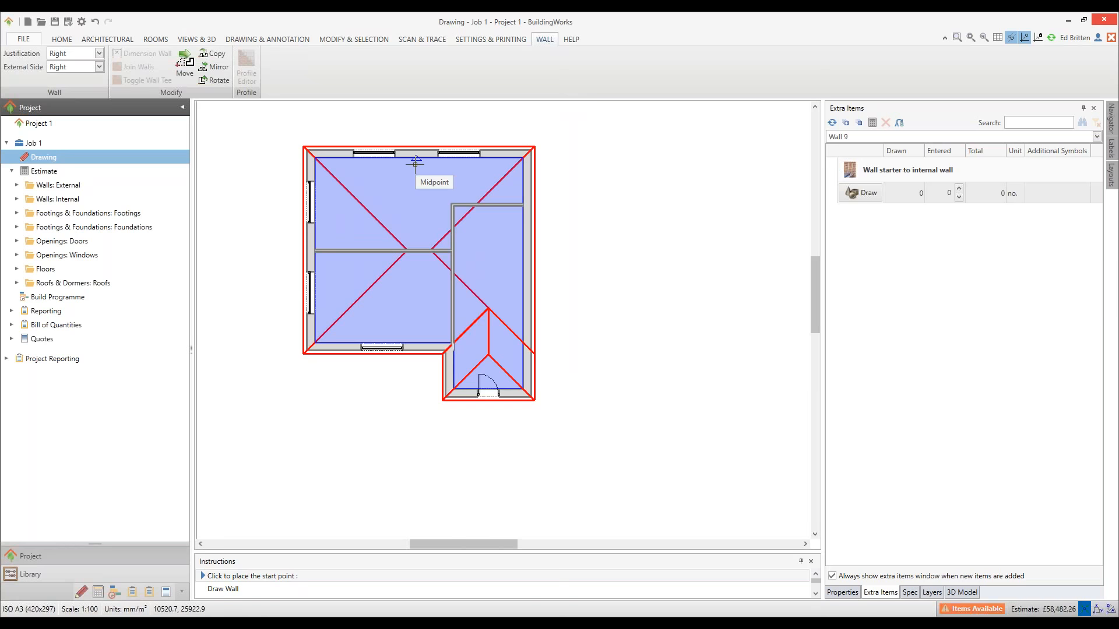
click(415, 228)
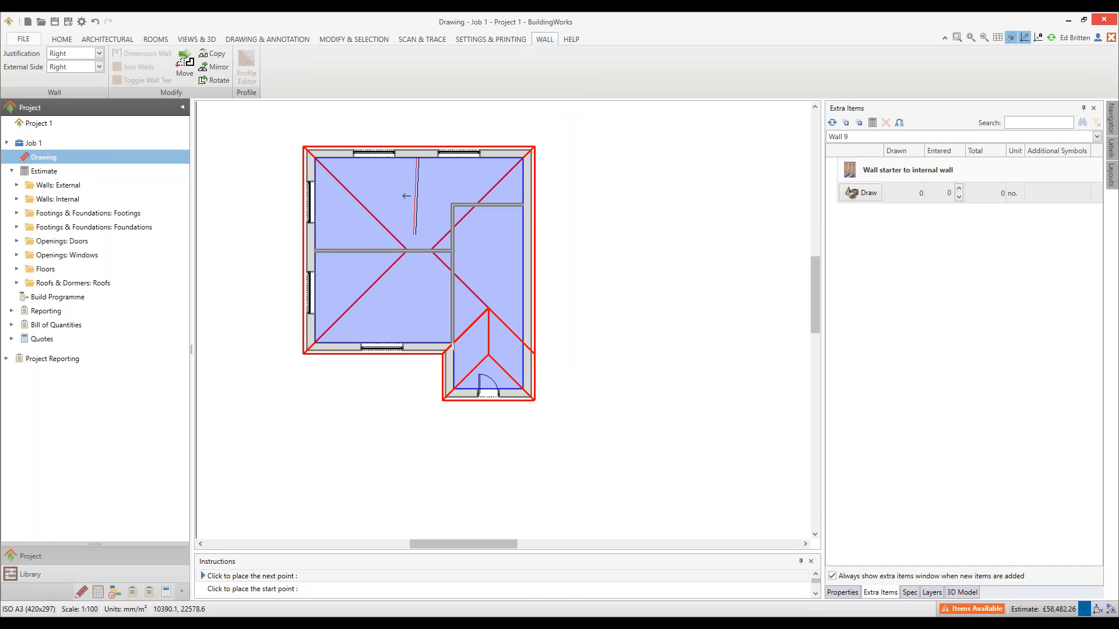
click(415, 245)
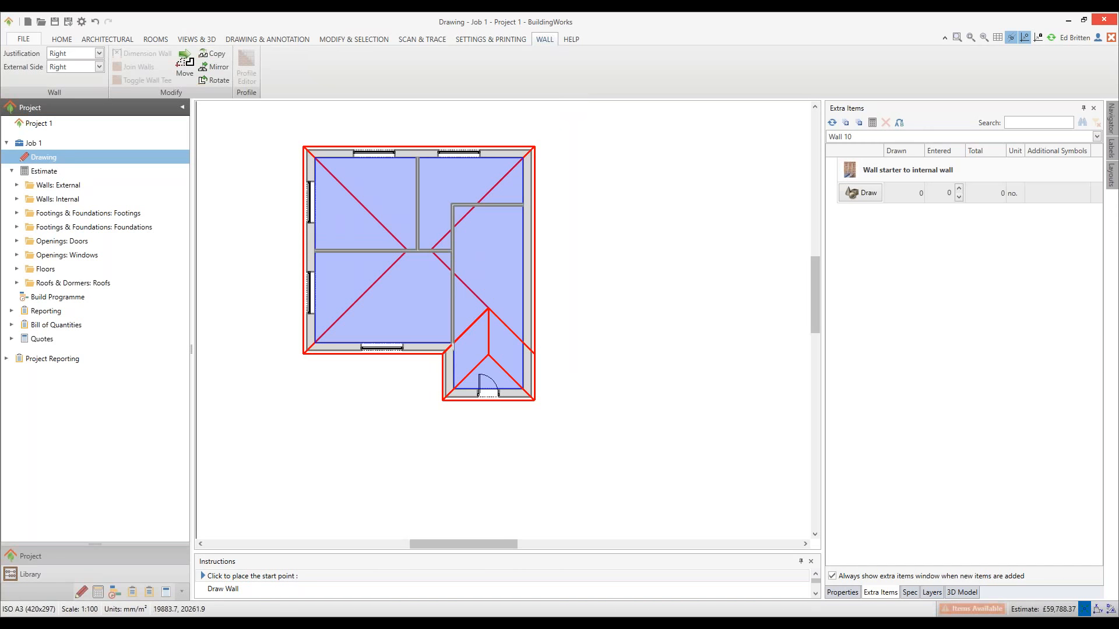
key(Escape)
Switch the drawing to Detail Mode and examine the wall, floor and roof build-up.
right_click(584, 251)
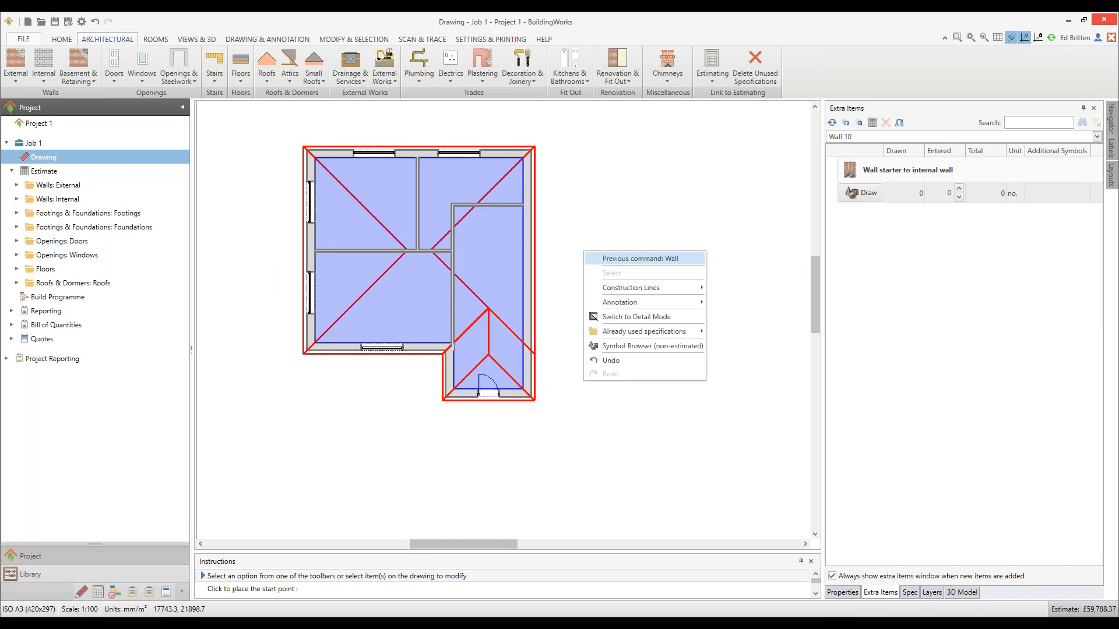
click(626, 321)
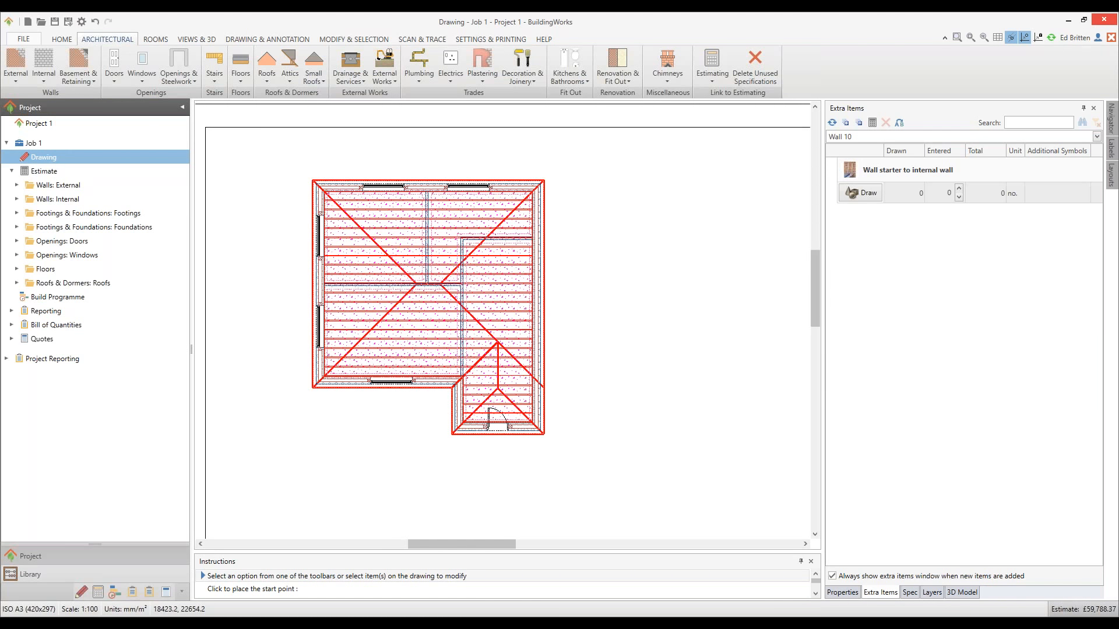
scroll(368, 244, up, 2)
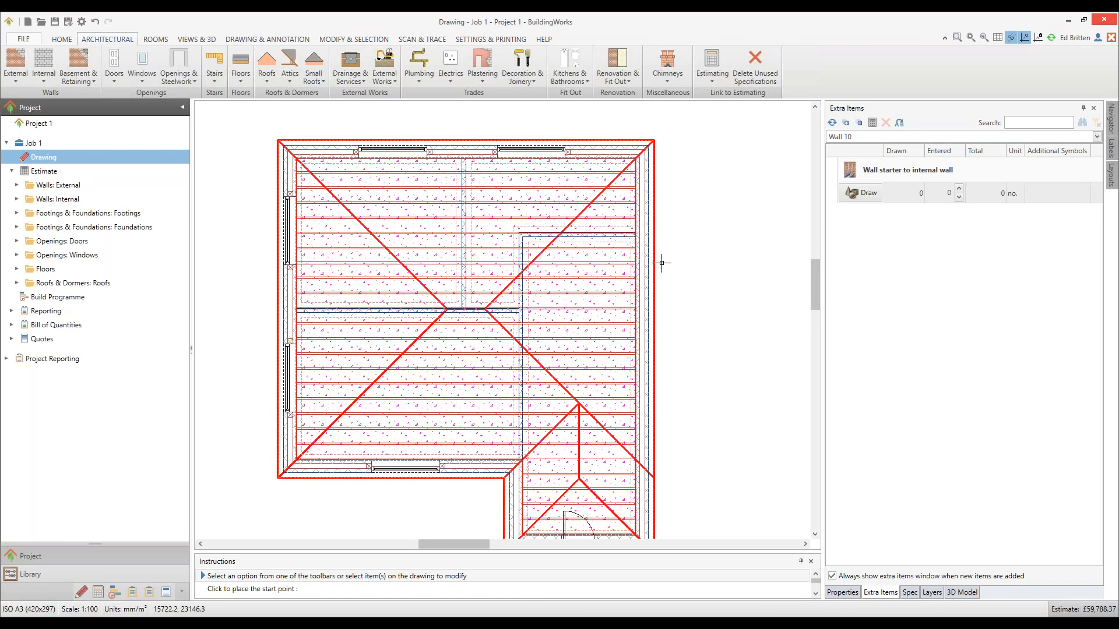
scroll(661, 262, down, 1)
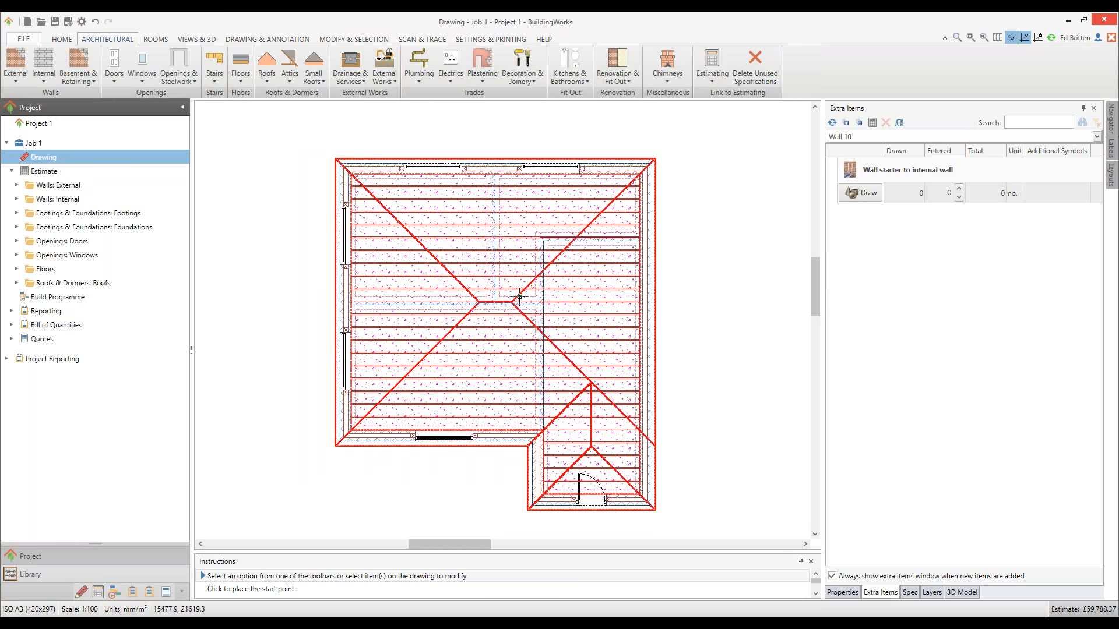
mouse_move(618, 283)
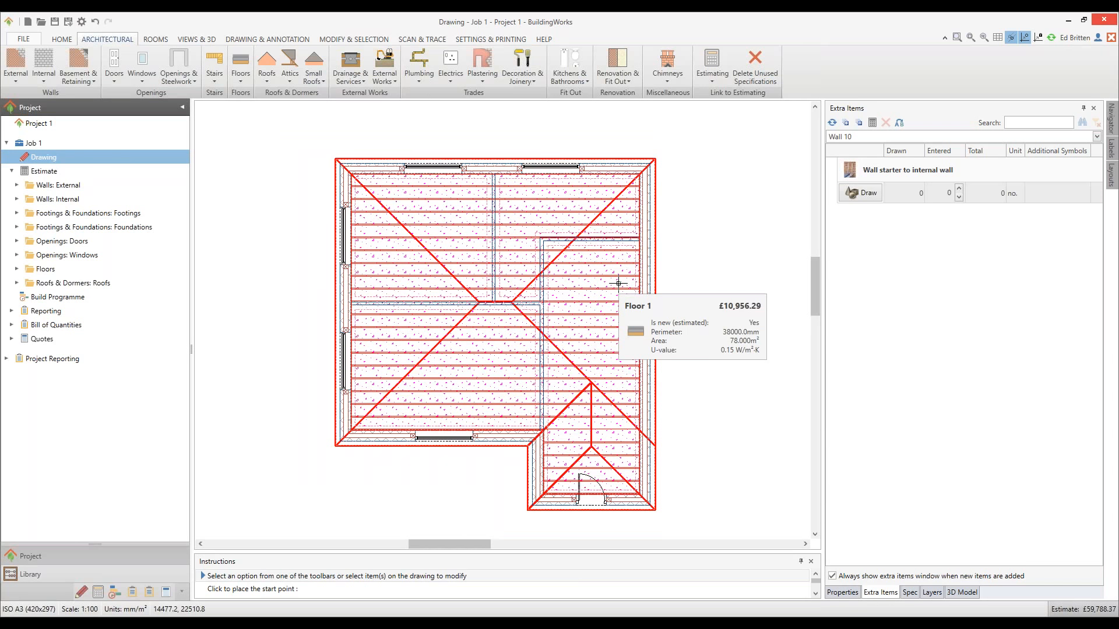
Hide the Ceiling and Floor layers in the drawing.
click(932, 593)
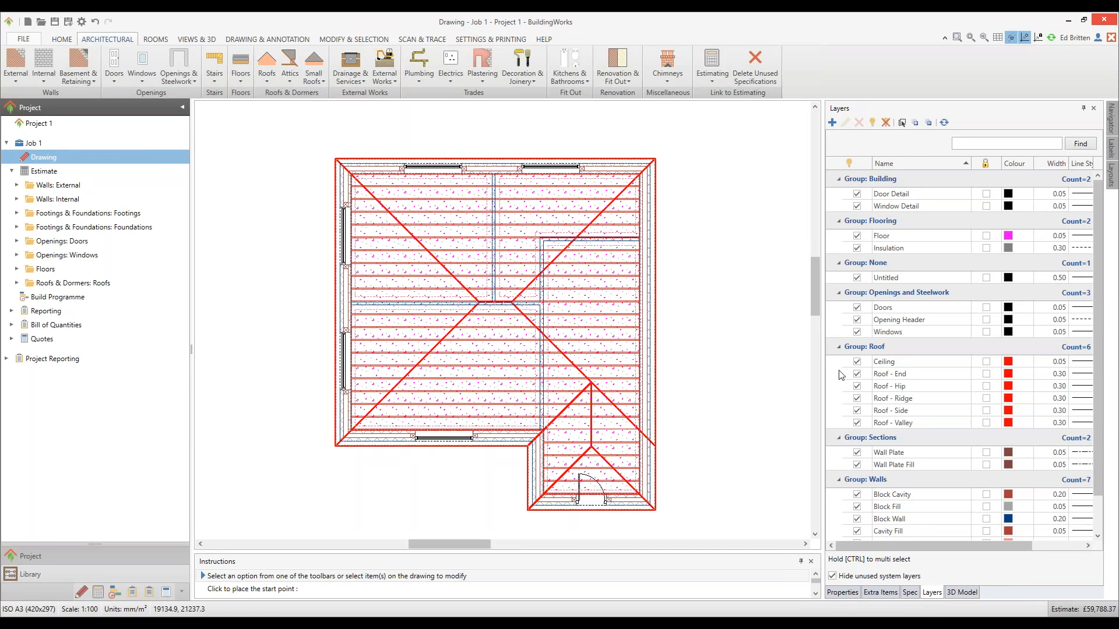
click(857, 361)
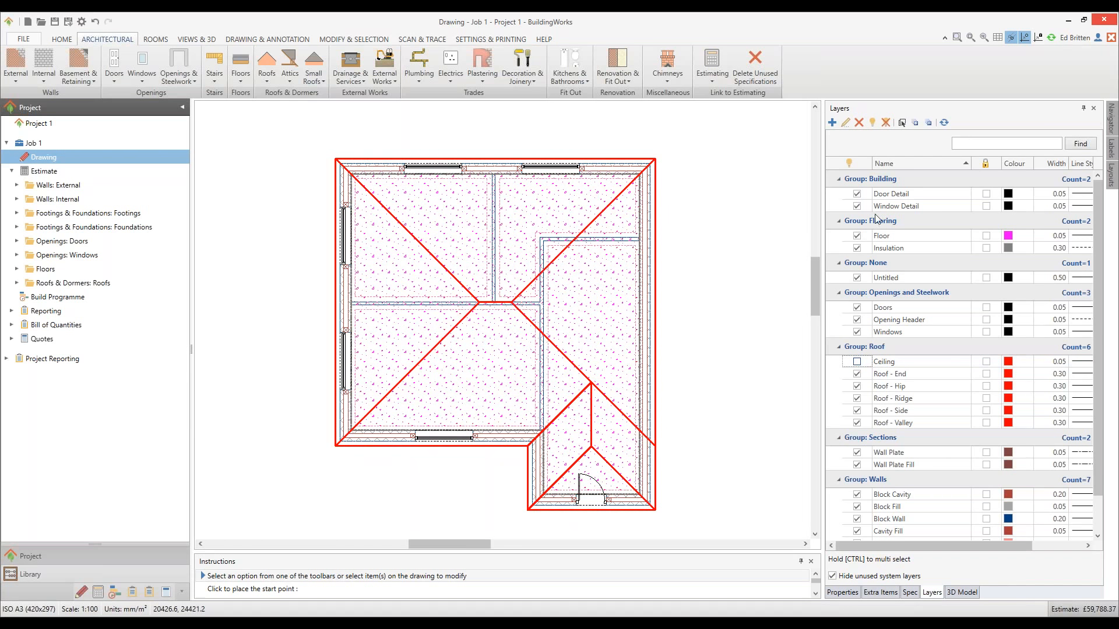
click(857, 236)
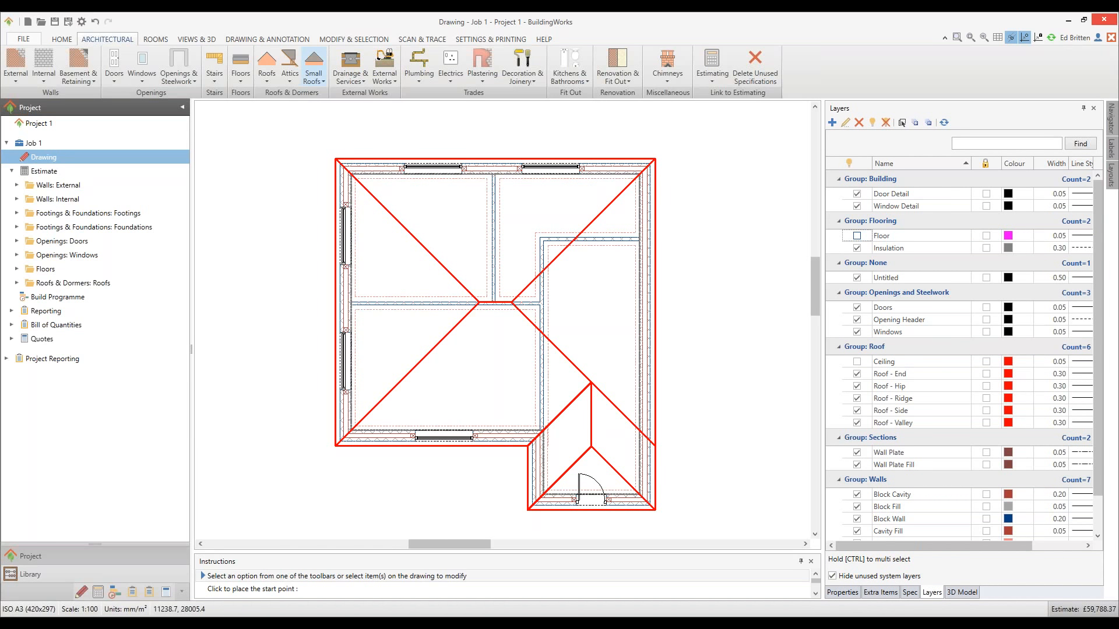
Set up a JELD-WEN Beech Veneer Flush internal door, 813 x 2032 x 35mm (Standard Core), with the 32 x 115mm softwood door lining set.
click(115, 84)
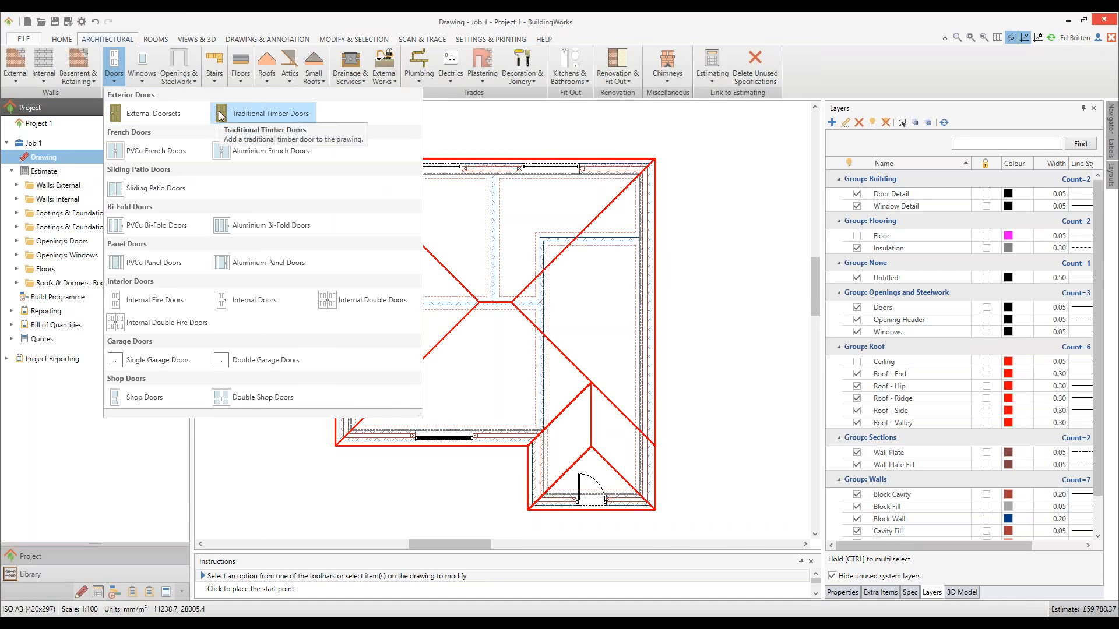
click(254, 308)
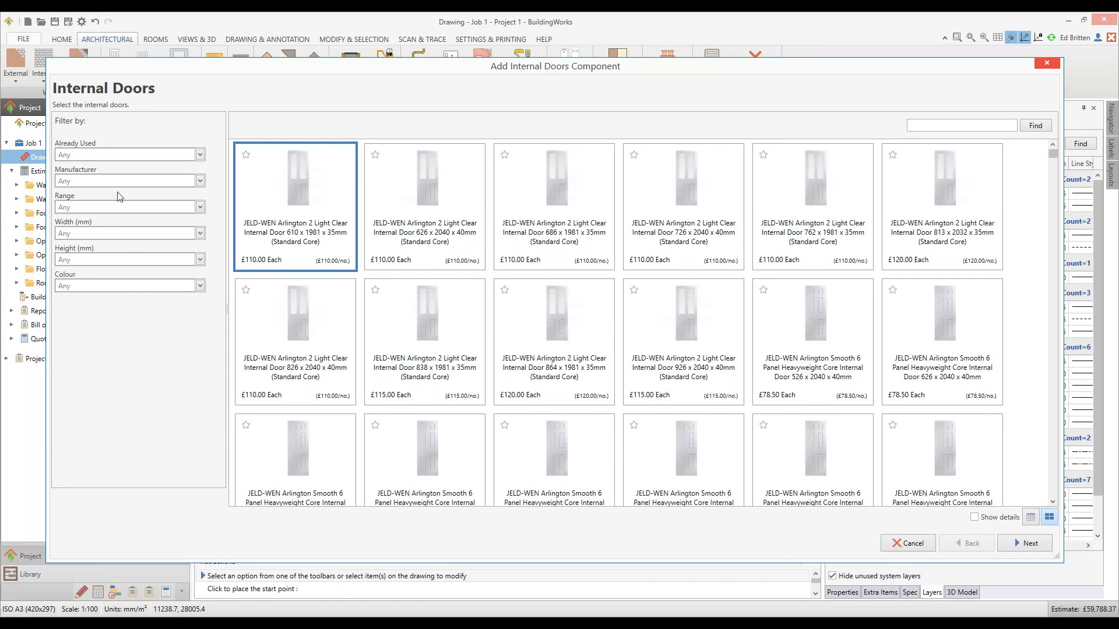
click(200, 233)
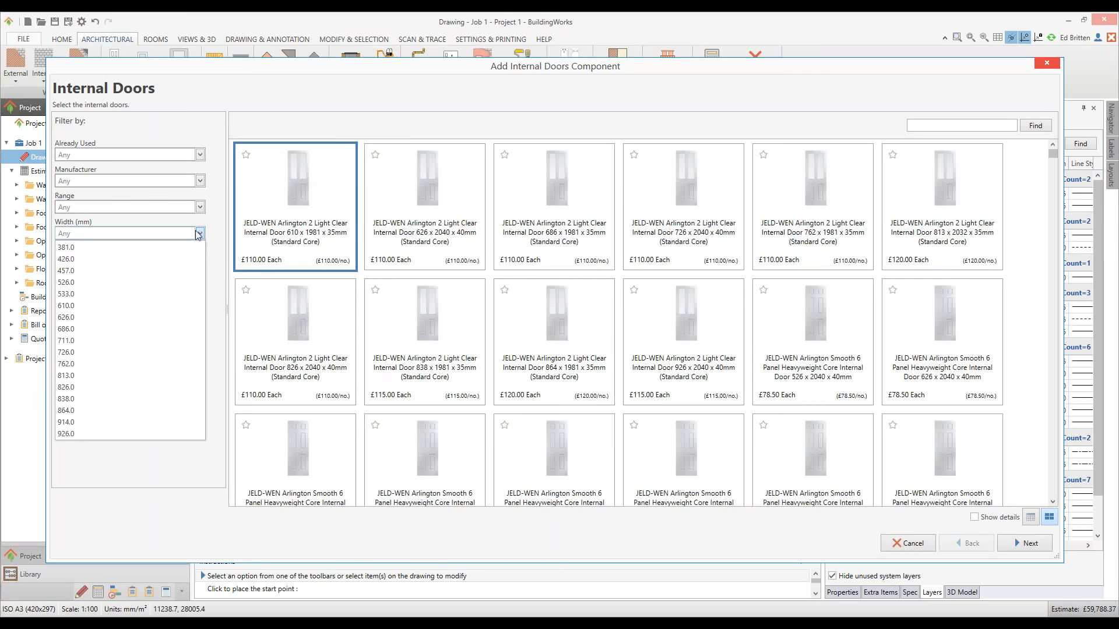
click(83, 376)
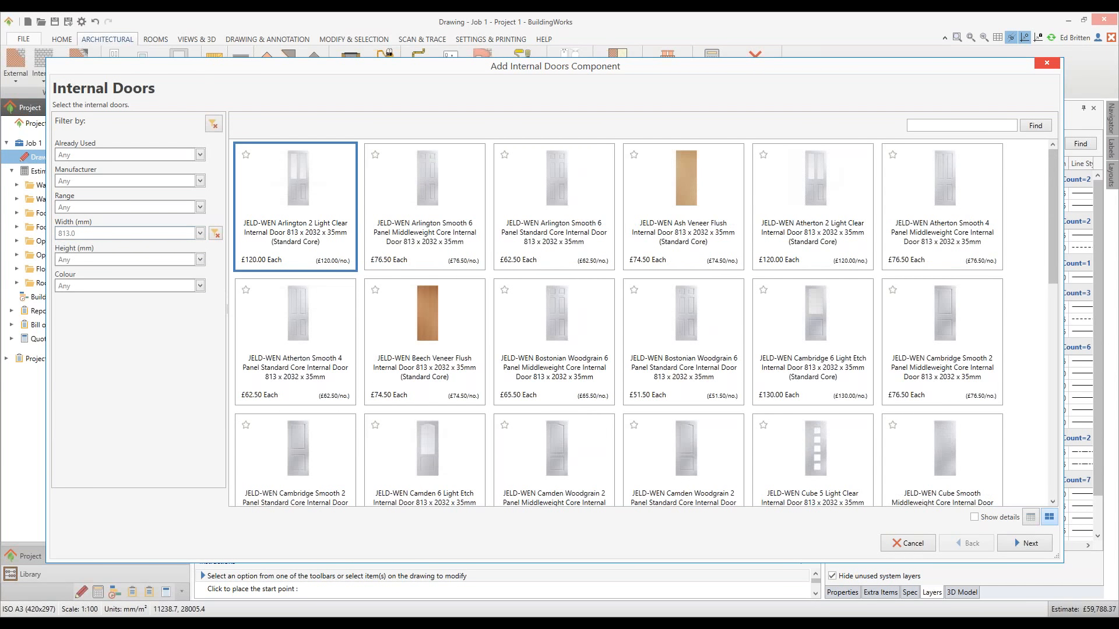
click(422, 327)
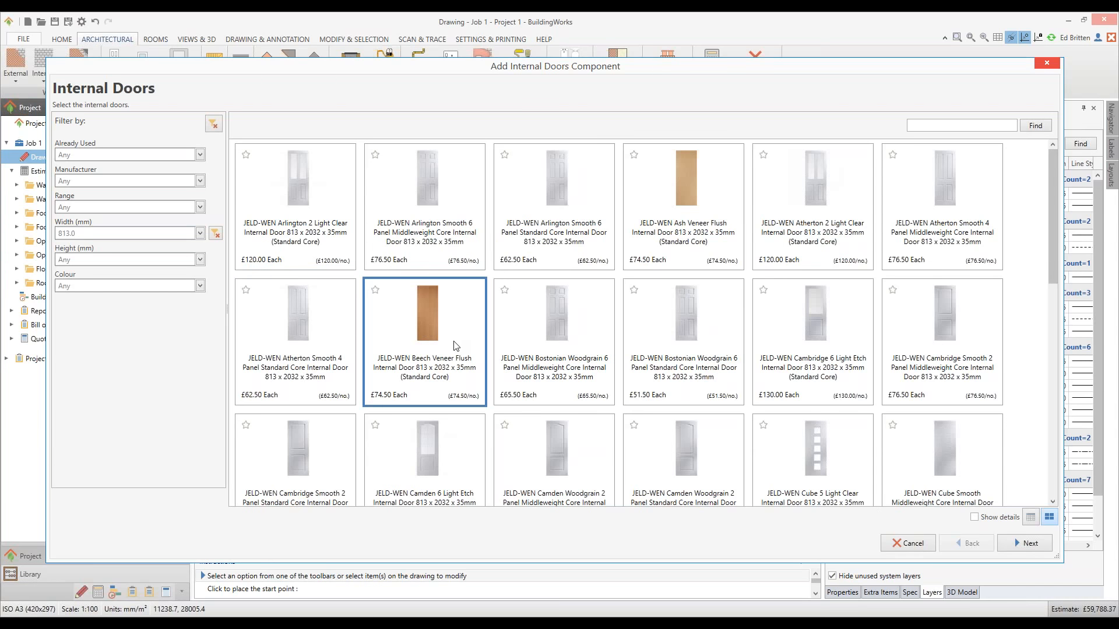
click(1026, 544)
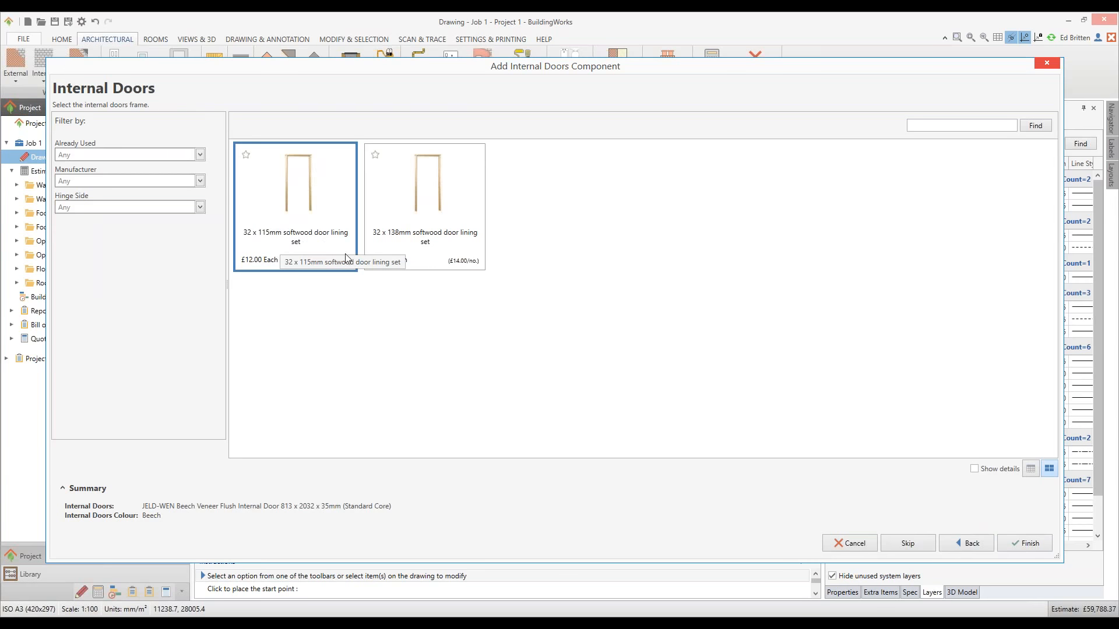
click(1025, 543)
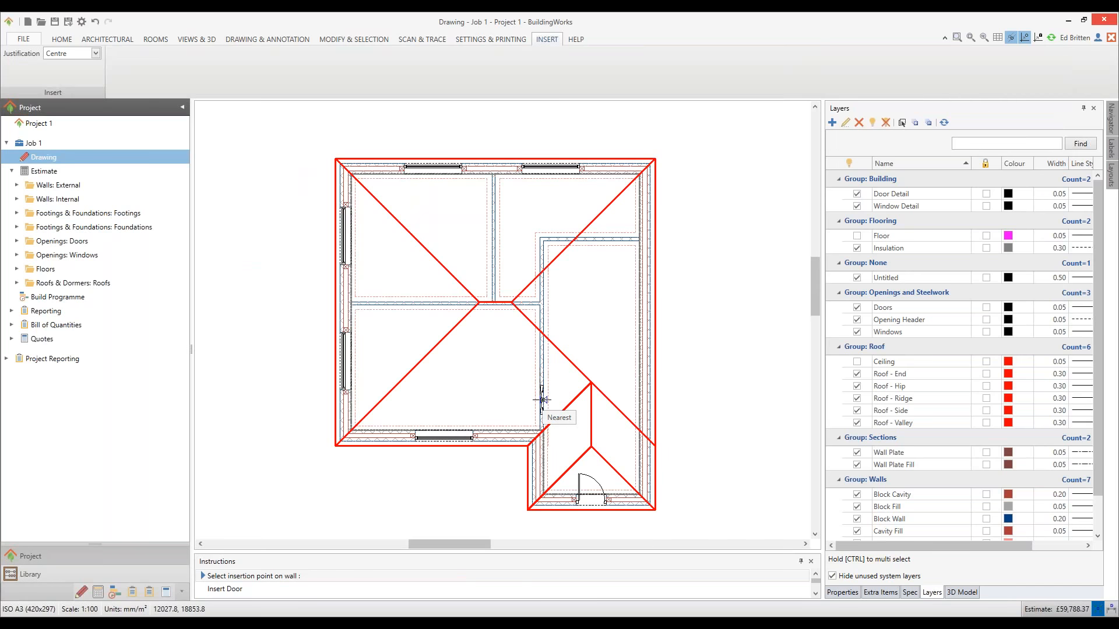
Place the internal door in the long internal wall, opening into the front room, with the Birtley Supergalv MBL 1200mm light duty steel lintel.
click(541, 368)
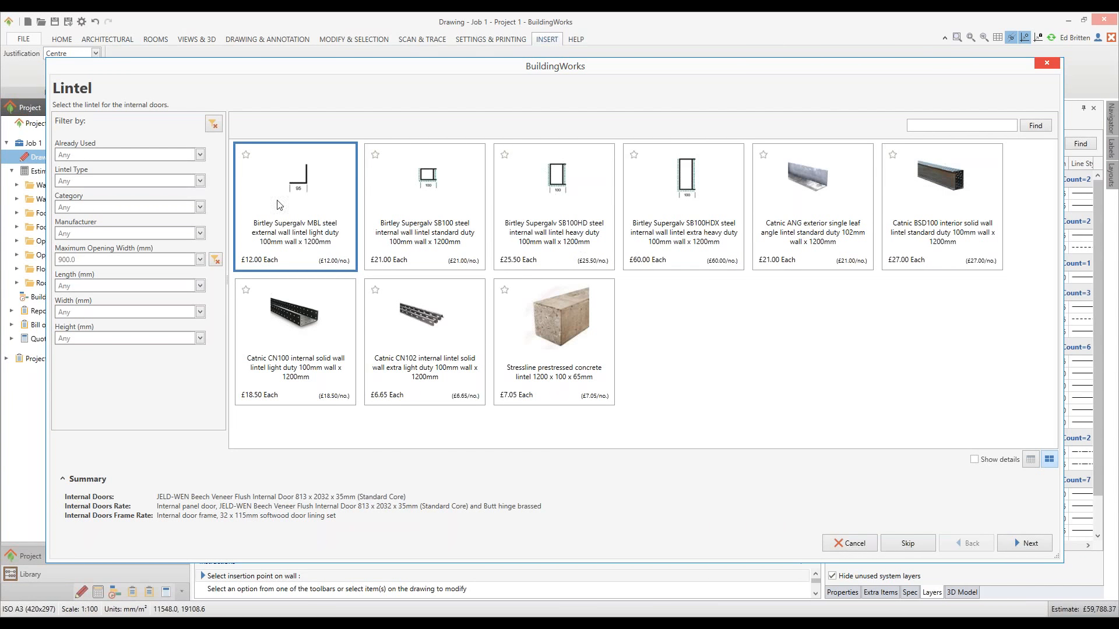
click(1023, 542)
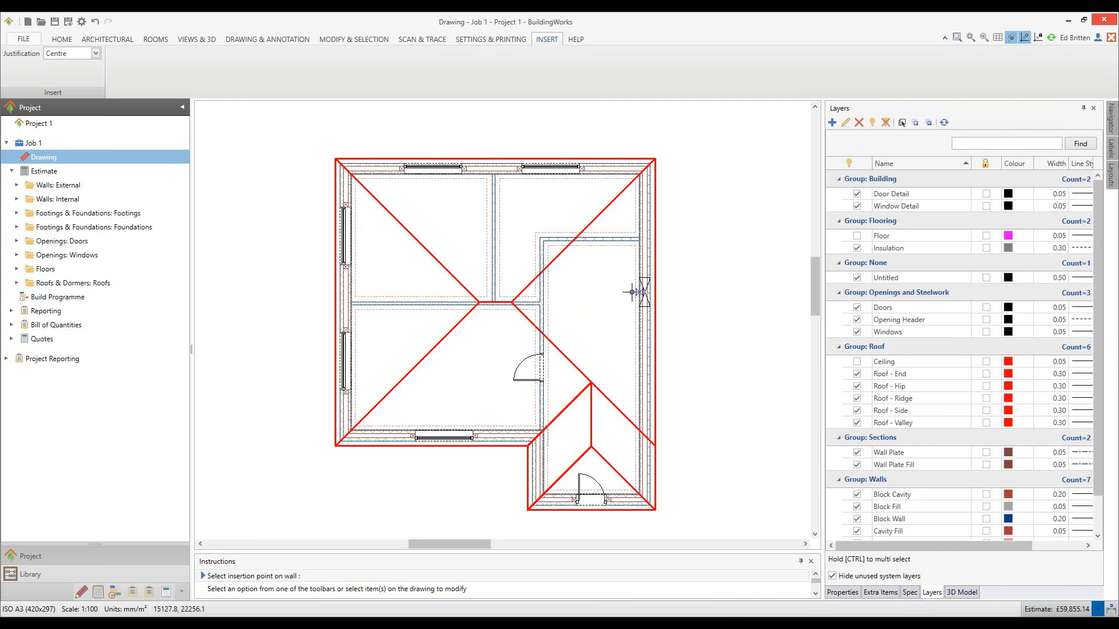
scroll(557, 313, up, 1)
scroll(557, 313, up, 1)
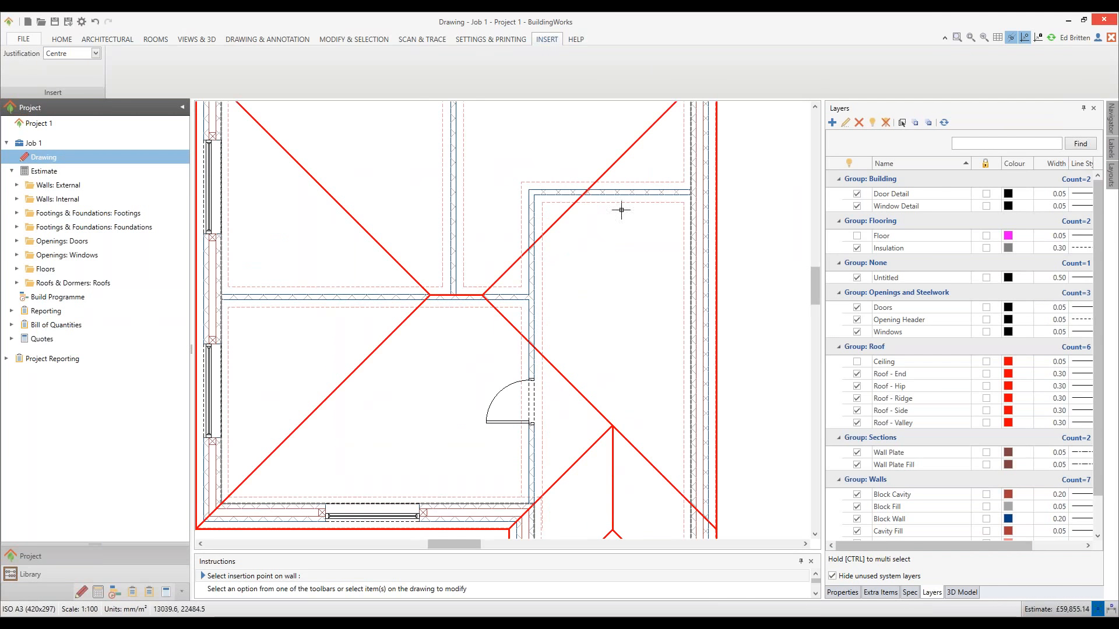
Insert a door in the hallway's upper wall swinging into the hallway, and one in the left rooms' dividing wall swinging into the upper room.
click(646, 192)
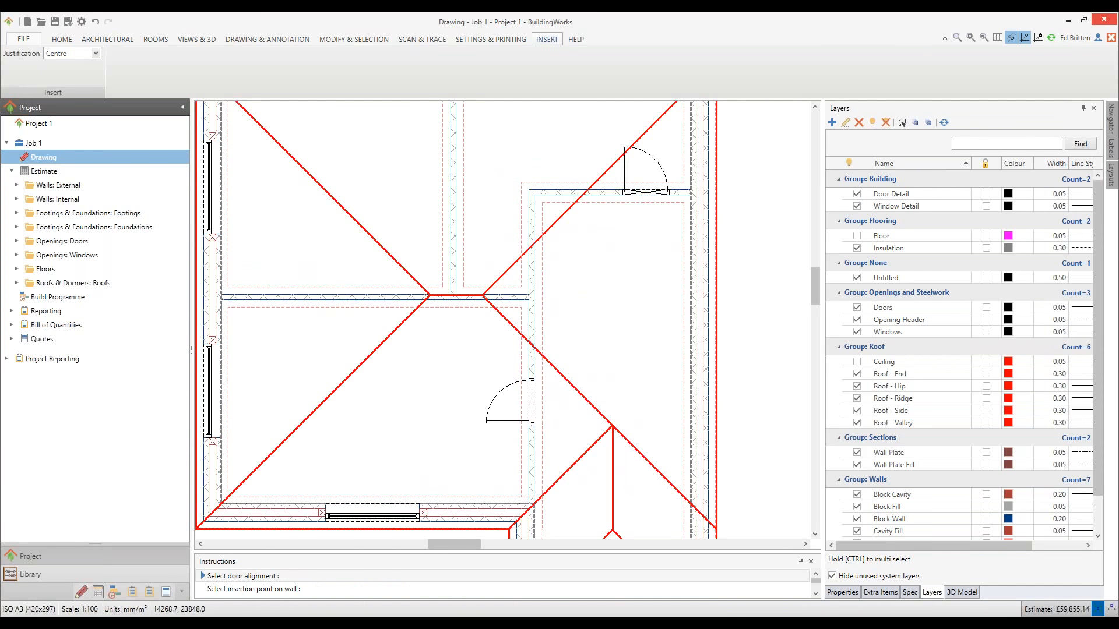
click(673, 210)
click(254, 297)
click(252, 297)
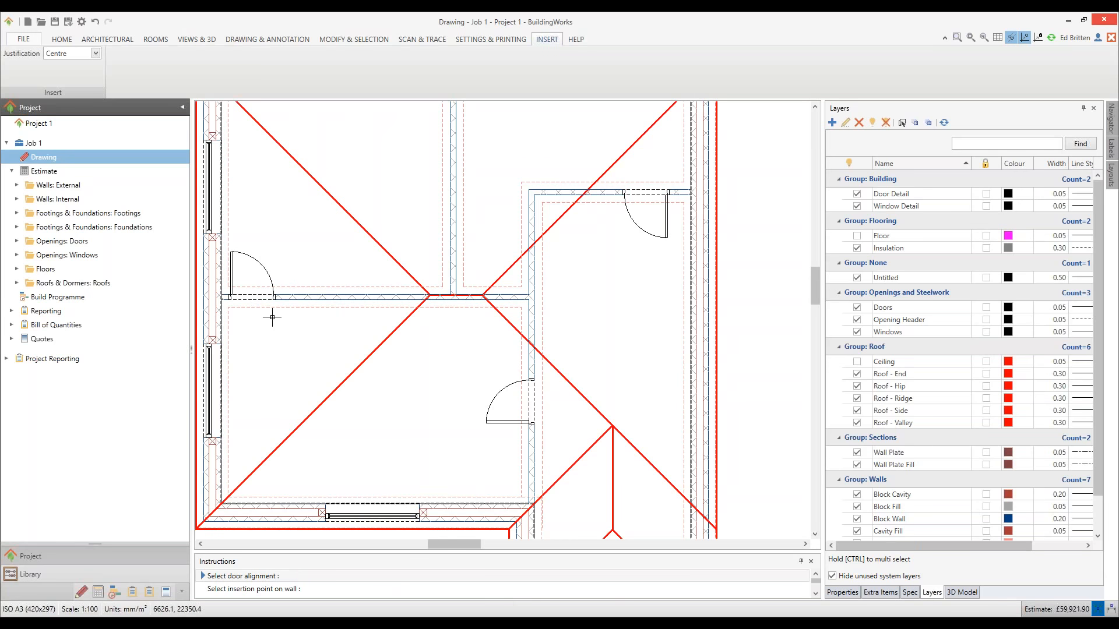
scroll(309, 367, down, 1)
click(315, 366)
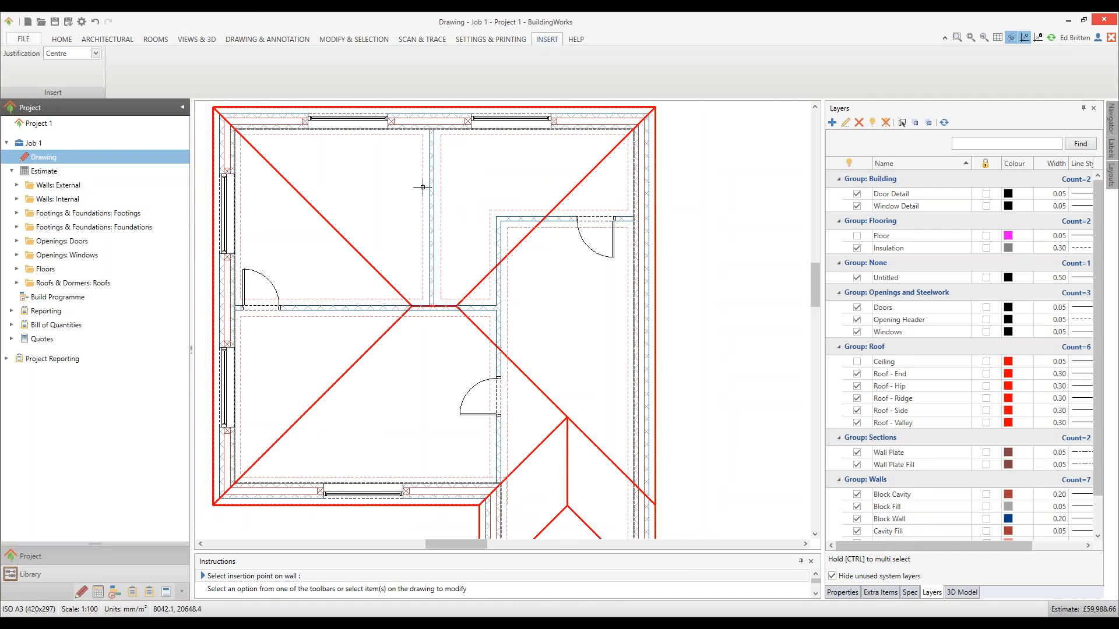
Insert a door near the top of the partition between the two upper rooms, swinging into the left room, and end door placement.
click(431, 152)
click(380, 243)
scroll(694, 349, down, 2)
drag(665, 338, 605, 312)
key(Escape)
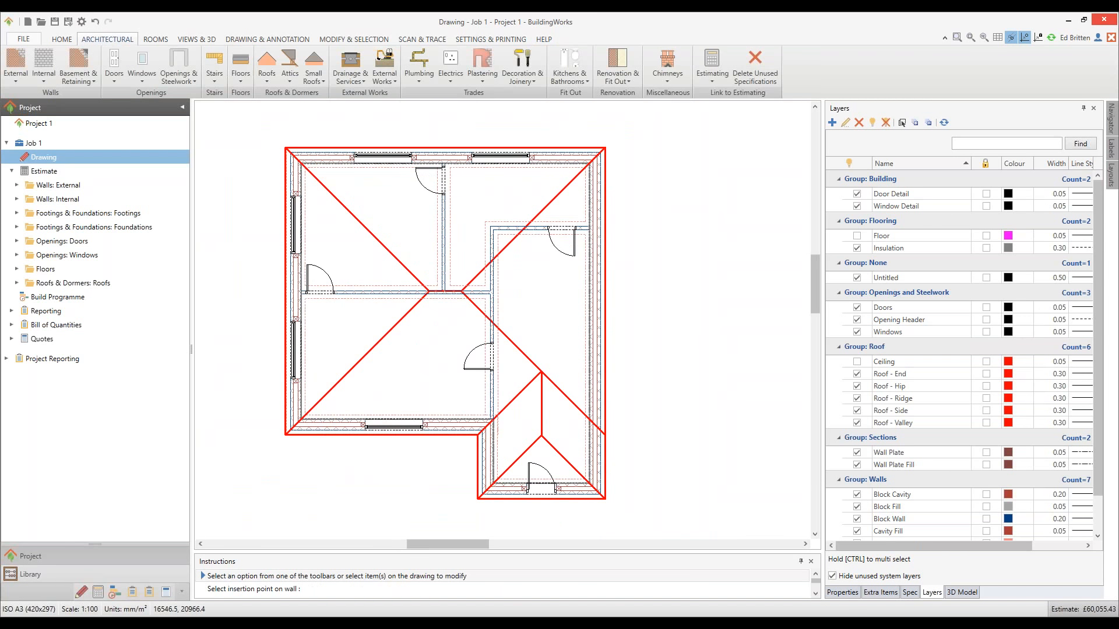
right_click(646, 322)
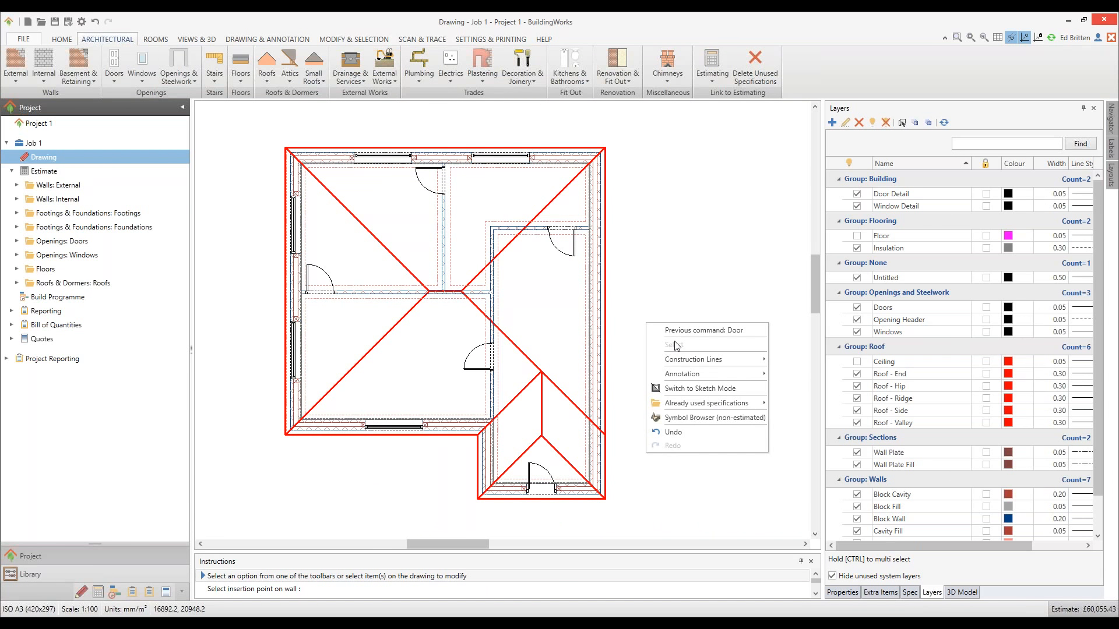
click(689, 251)
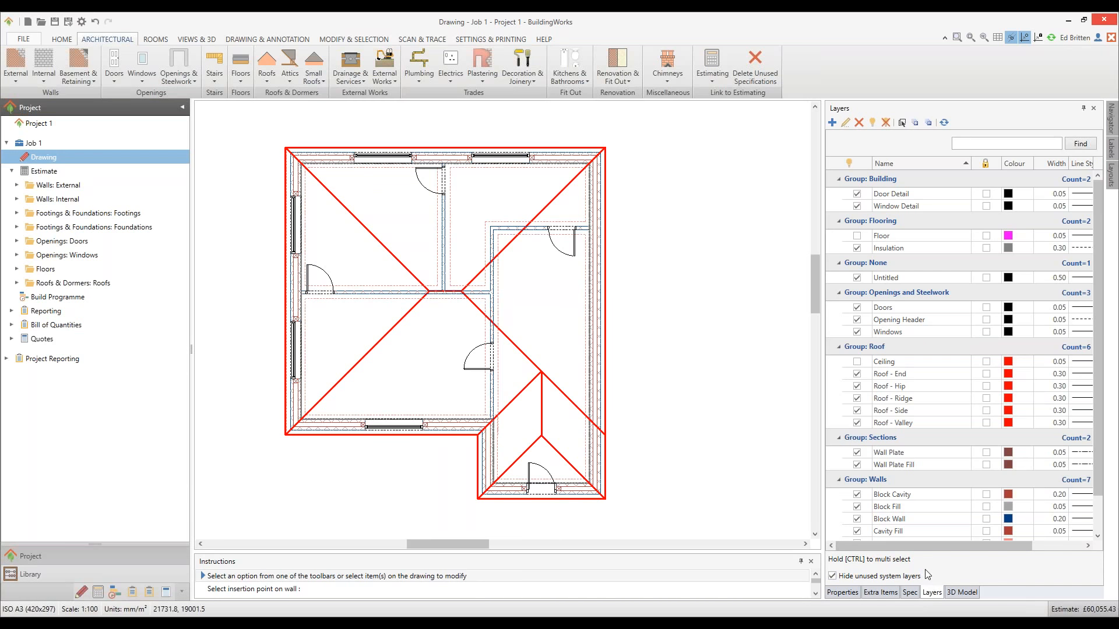
View the house interior in the 3D model with the roofs and ceilings hidden.
click(963, 593)
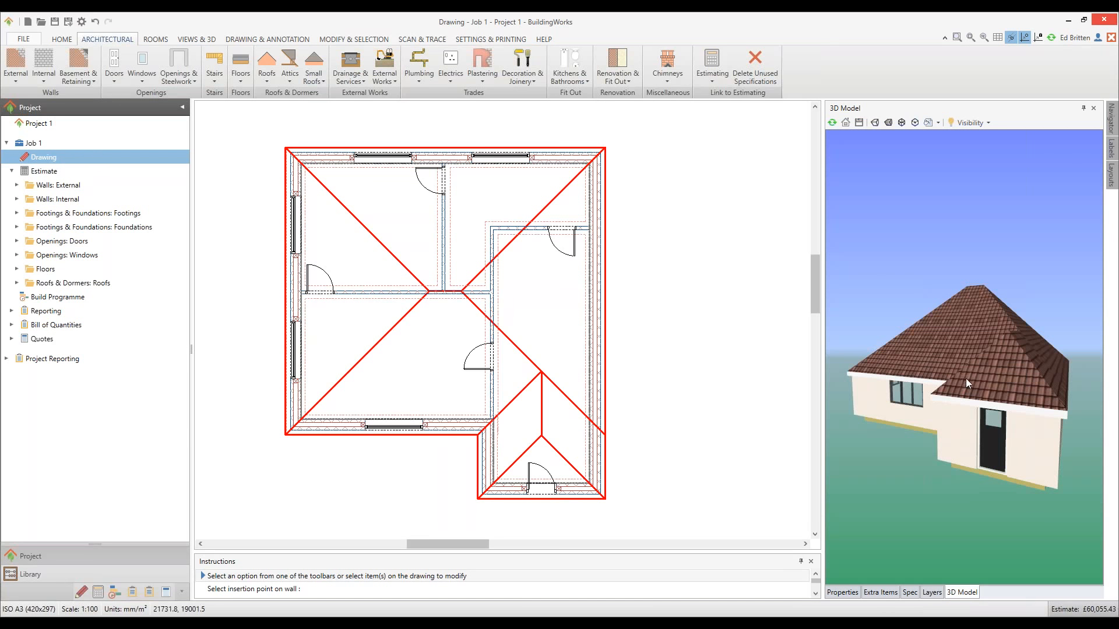
drag(995, 373, 988, 402)
click(987, 124)
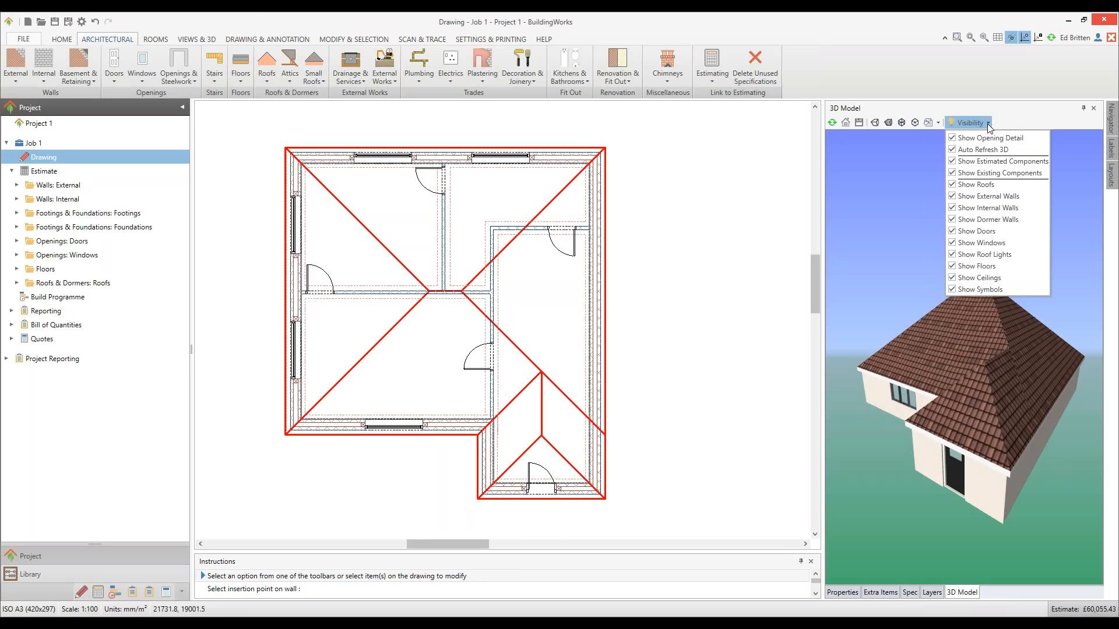
click(952, 185)
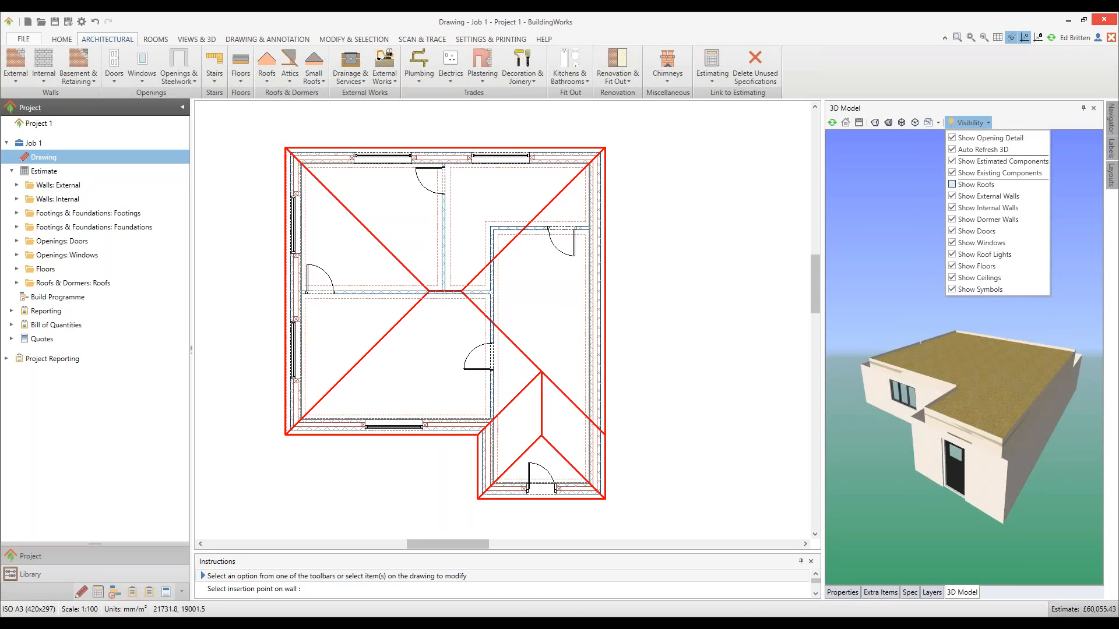
click(952, 278)
drag(987, 363, 972, 331)
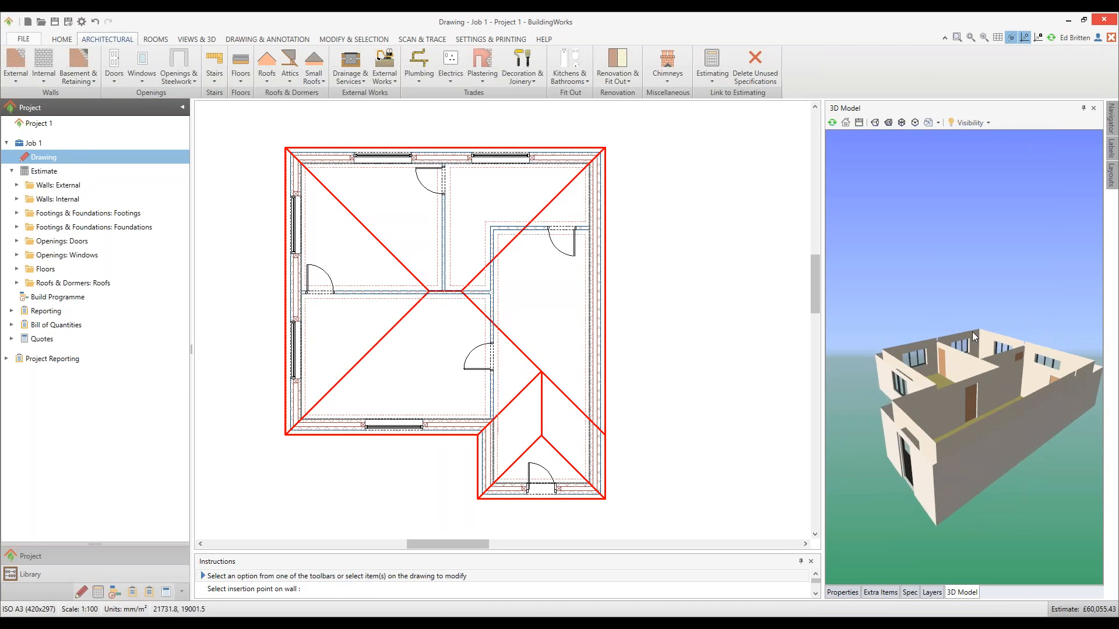
Show the roofs again in the 3D model.
click(970, 123)
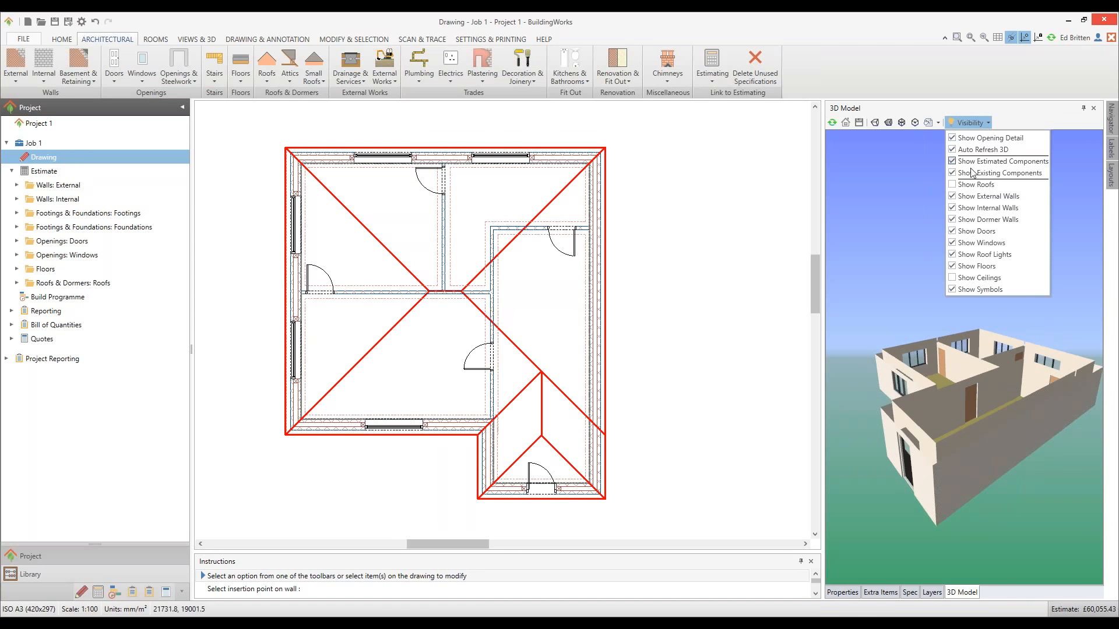
click(952, 184)
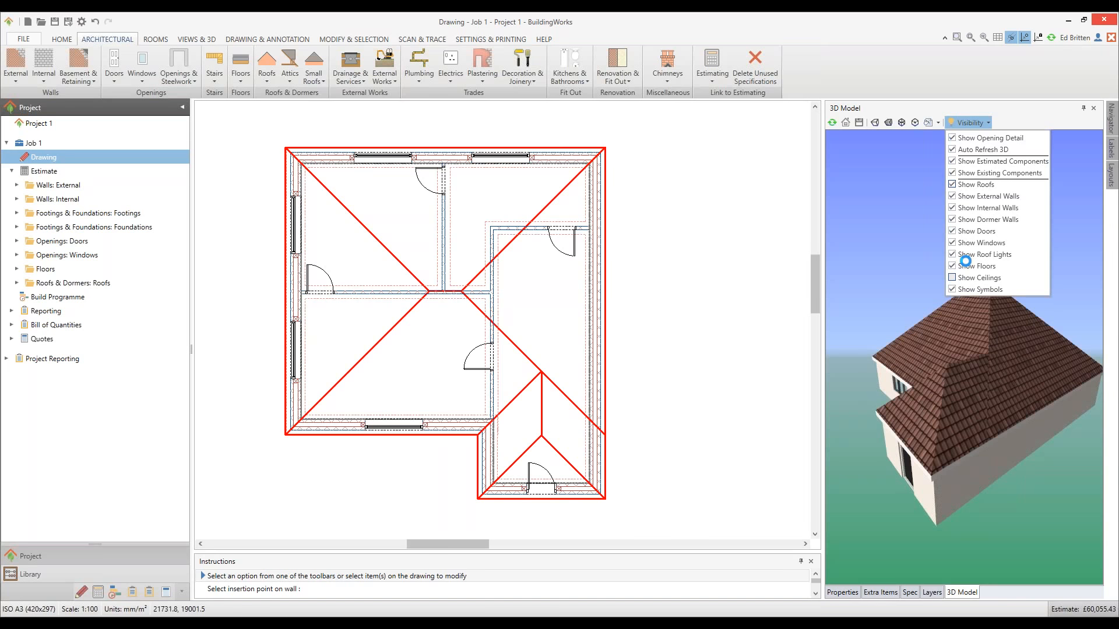
drag(974, 384, 982, 410)
Hide individual external walls in the 3D model and view the house from several sides.
right_click(999, 417)
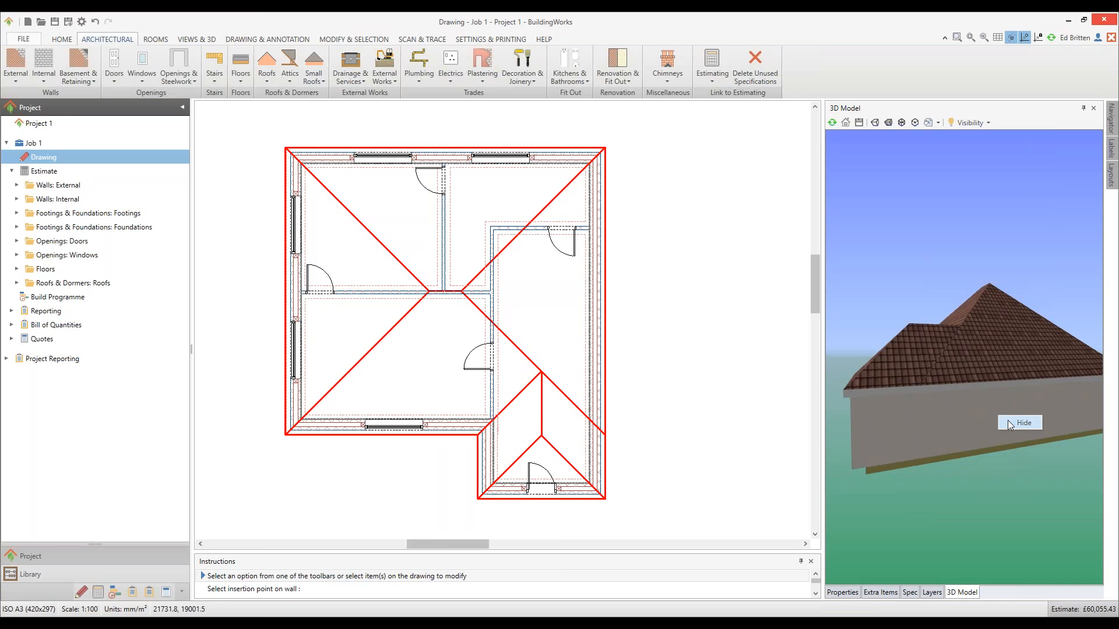
drag(989, 420, 964, 438)
right_click(964, 439)
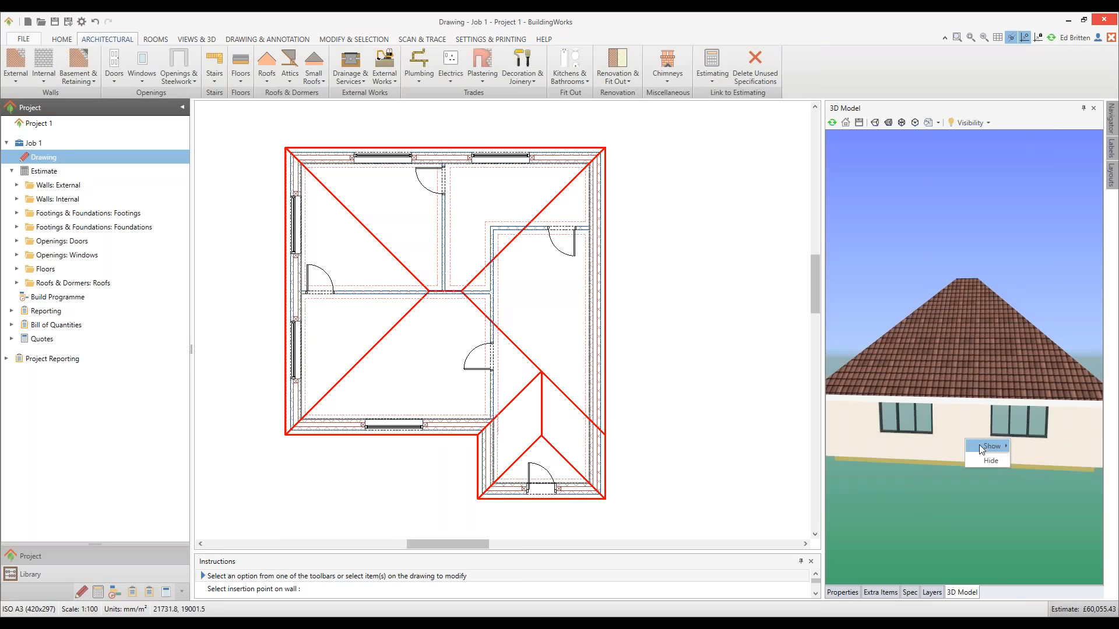
click(966, 391)
drag(967, 385, 1009, 424)
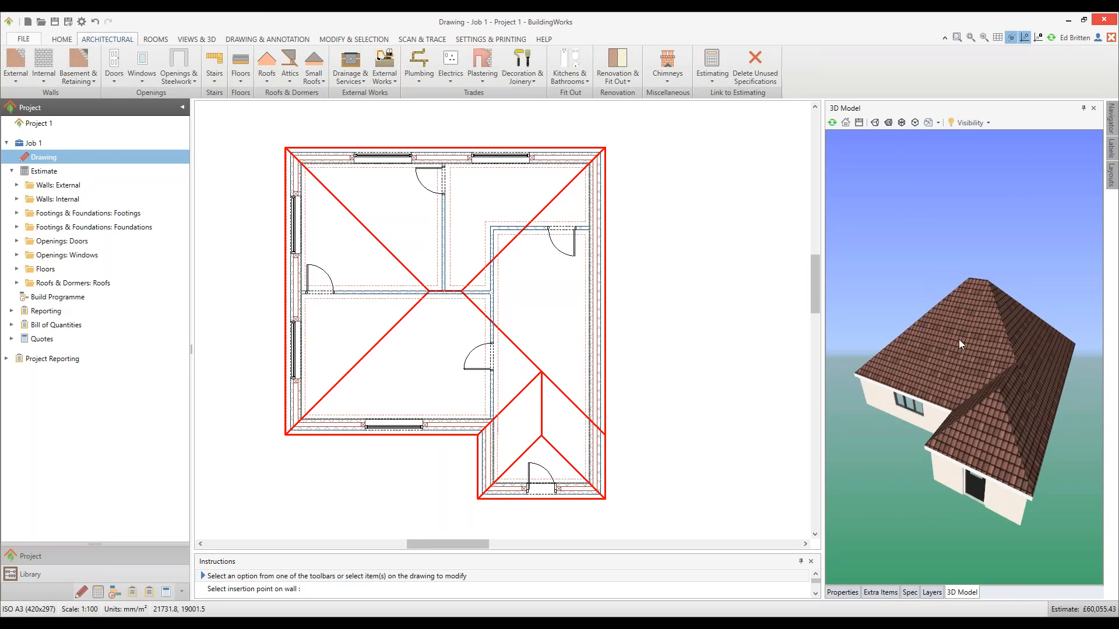
drag(960, 340, 958, 316)
mouse_move(958, 316)
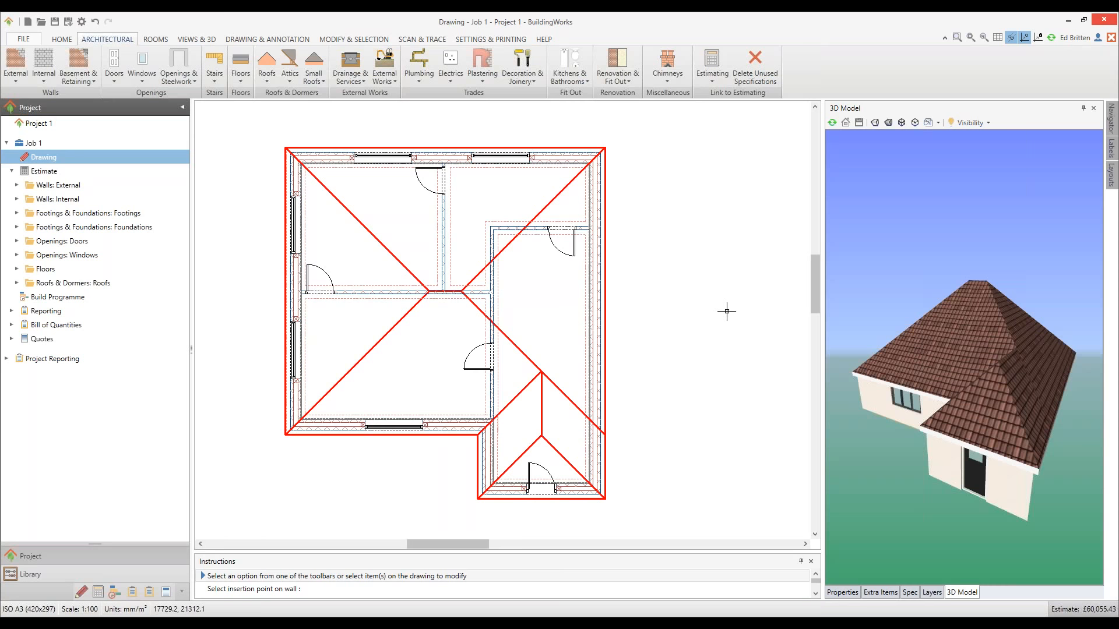
drag(981, 383, 886, 375)
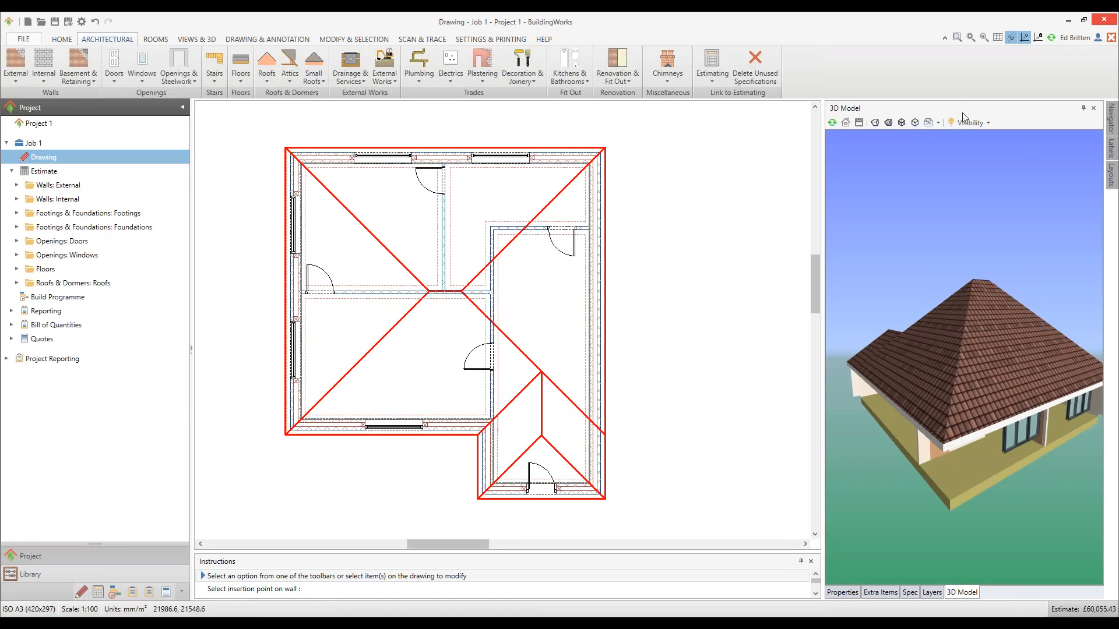
Show all hidden walls again in the 3D model.
right_click(1006, 328)
mouse_move(1026, 341)
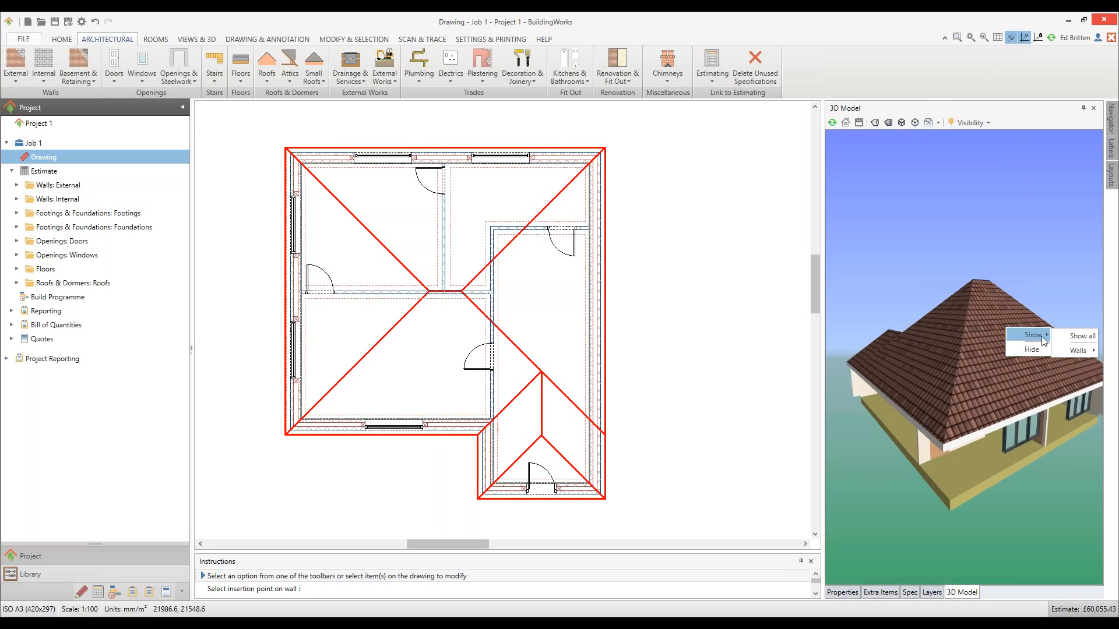
click(1081, 336)
drag(980, 352, 963, 382)
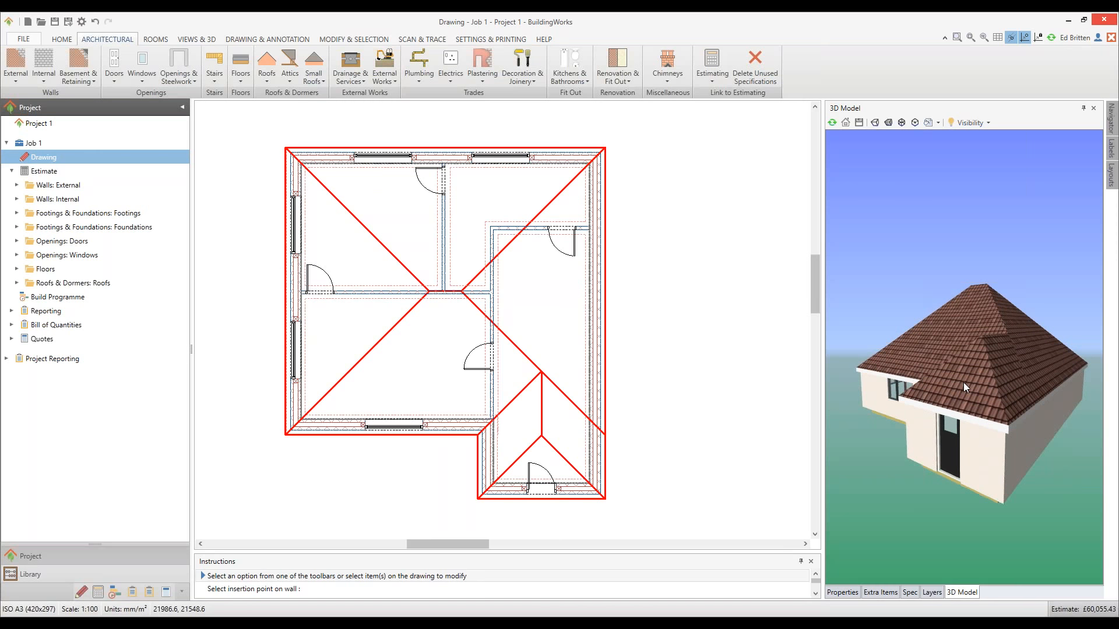
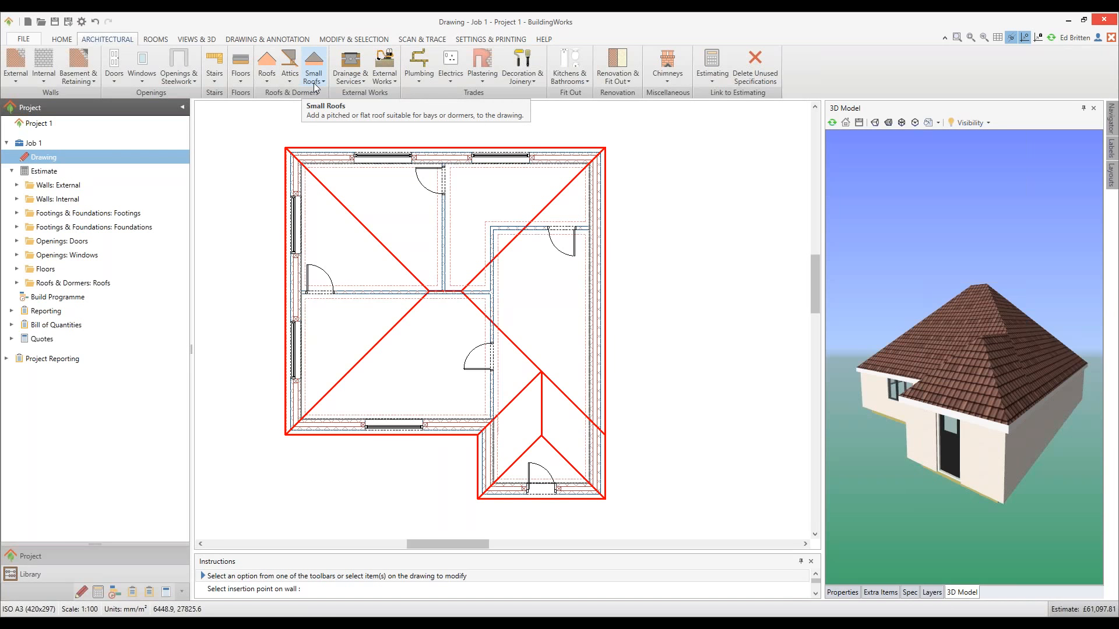
click(362, 88)
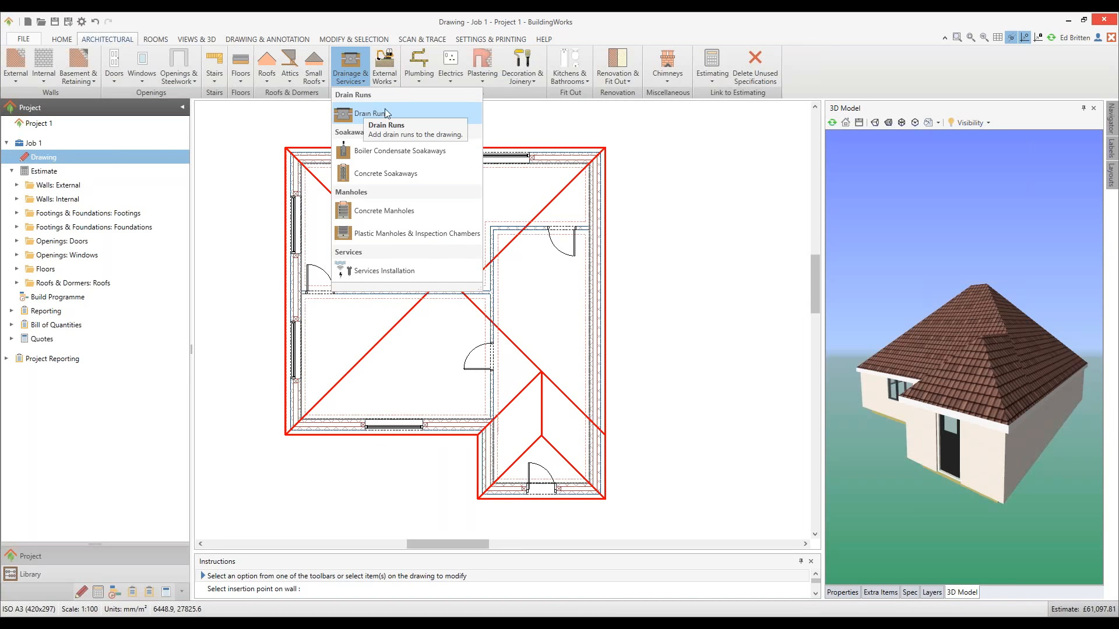
click(396, 80)
click(396, 80)
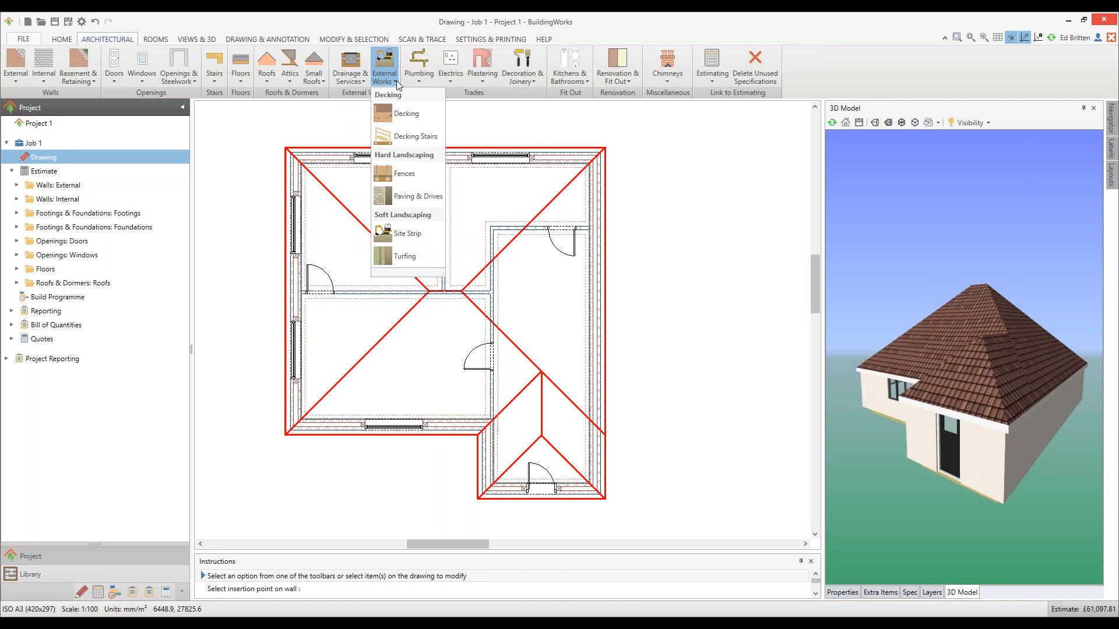
Configure a gas combi boiler as the Worcester Bosch Greenstar 28i Junior with the greenstar oil fit 100/150 vertical flue and the gas combi boiler specification.
click(418, 82)
click(418, 83)
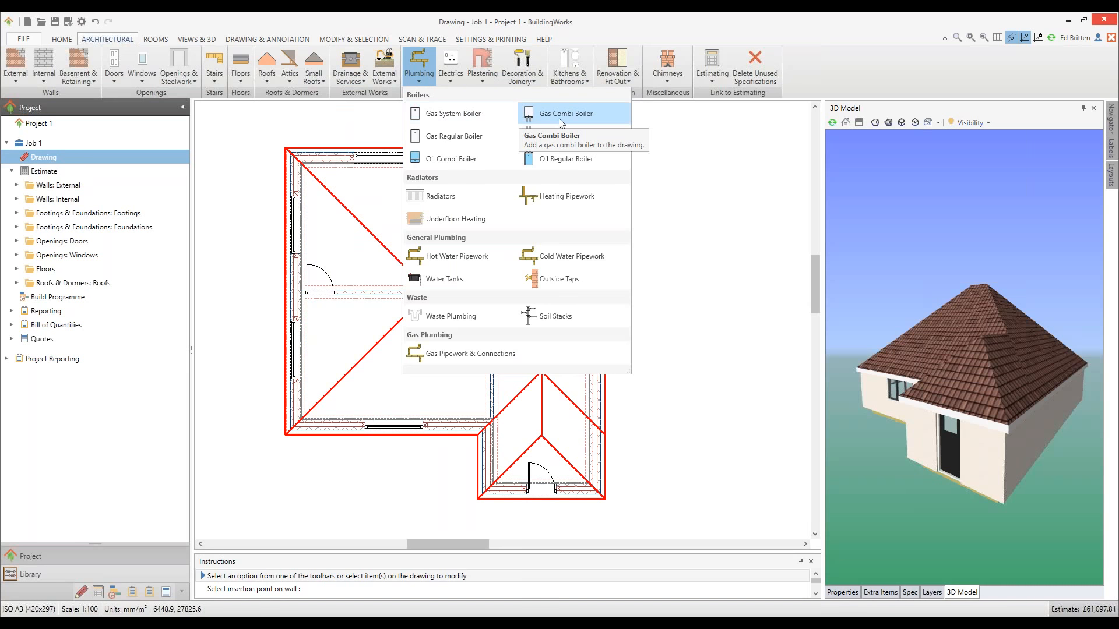
click(591, 108)
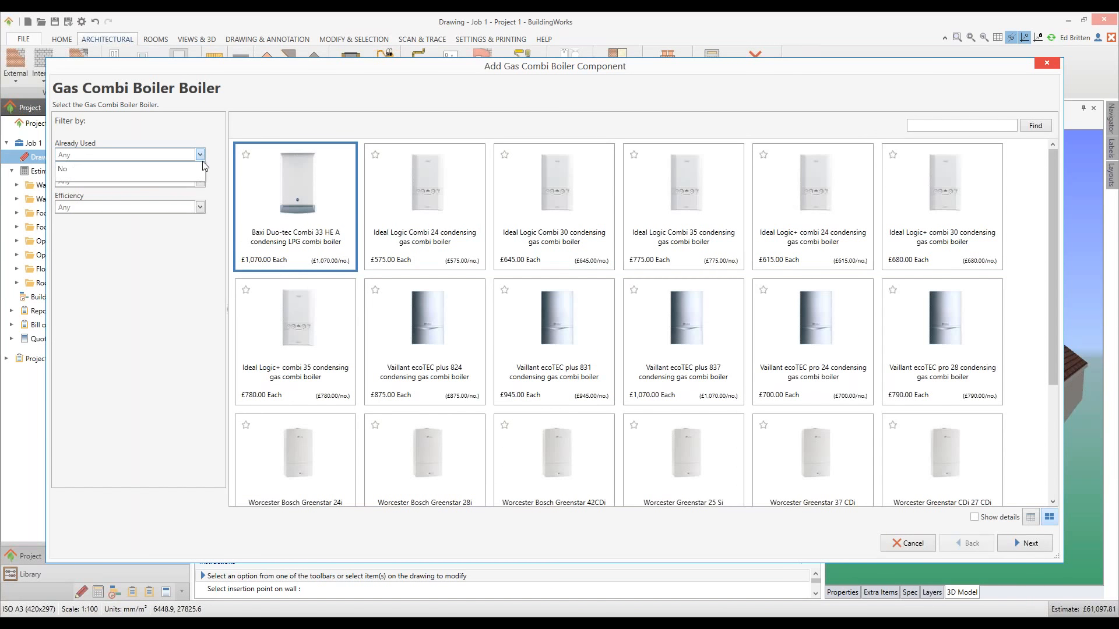
click(200, 181)
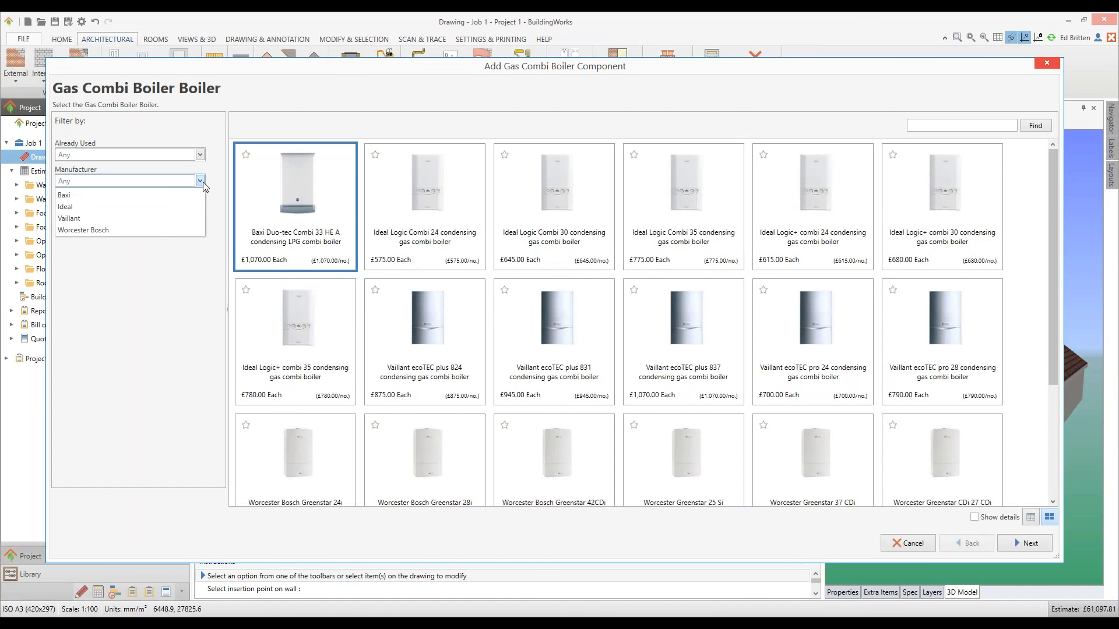
click(107, 228)
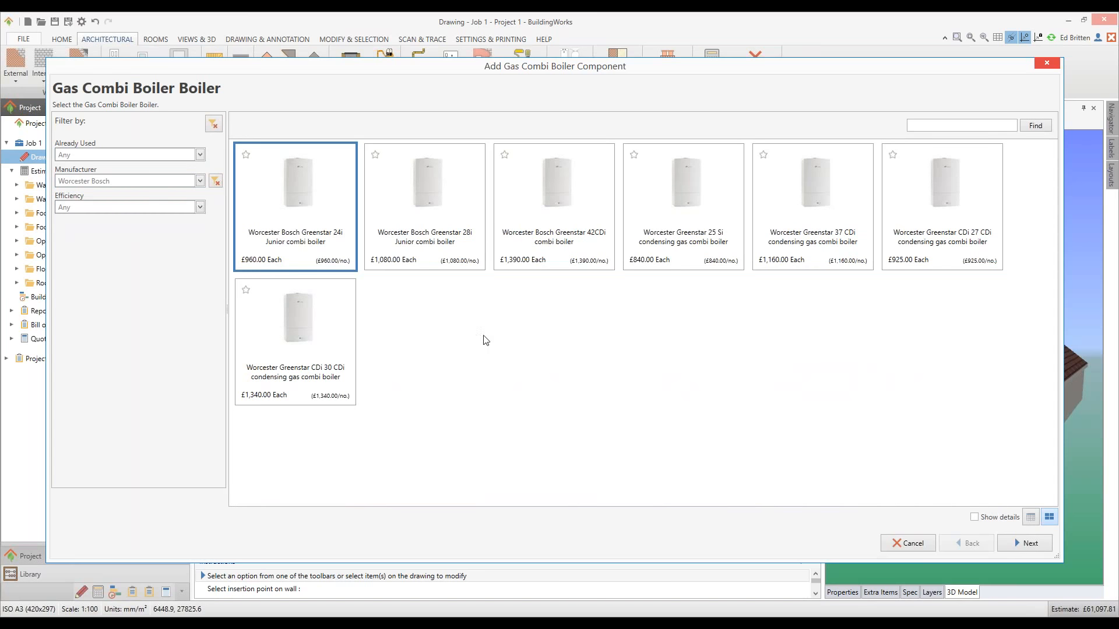
click(442, 251)
click(1020, 548)
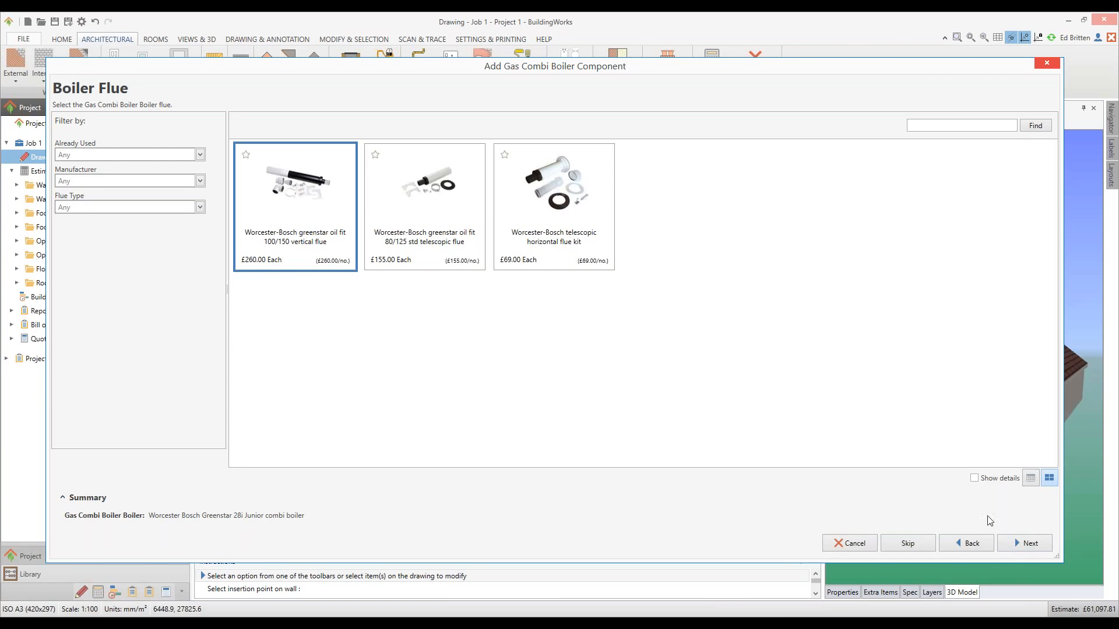
click(1029, 545)
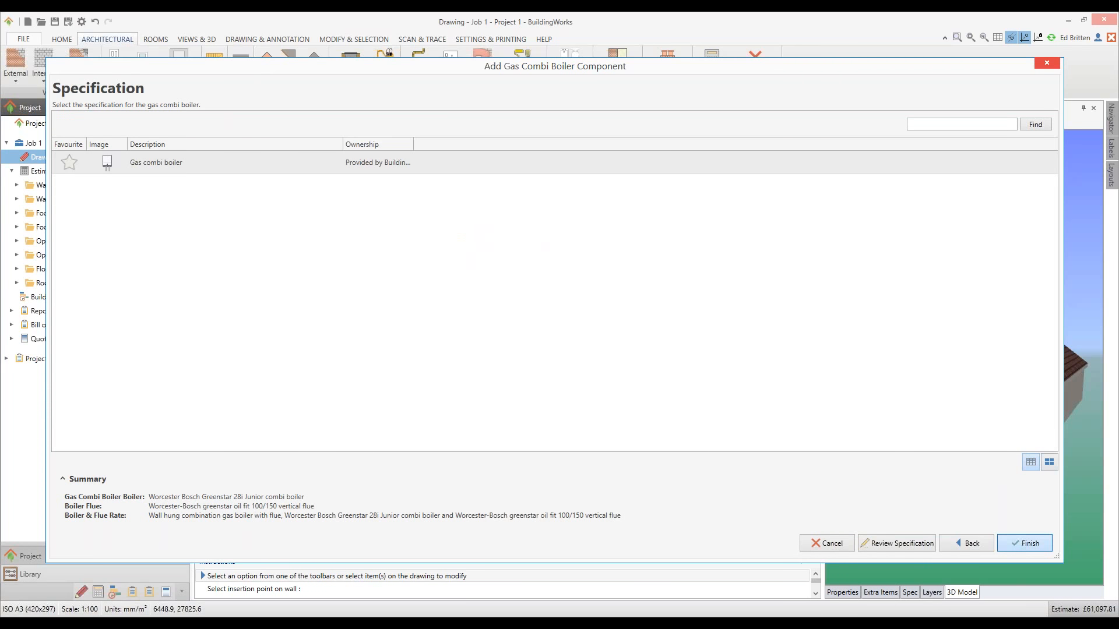
click(1028, 544)
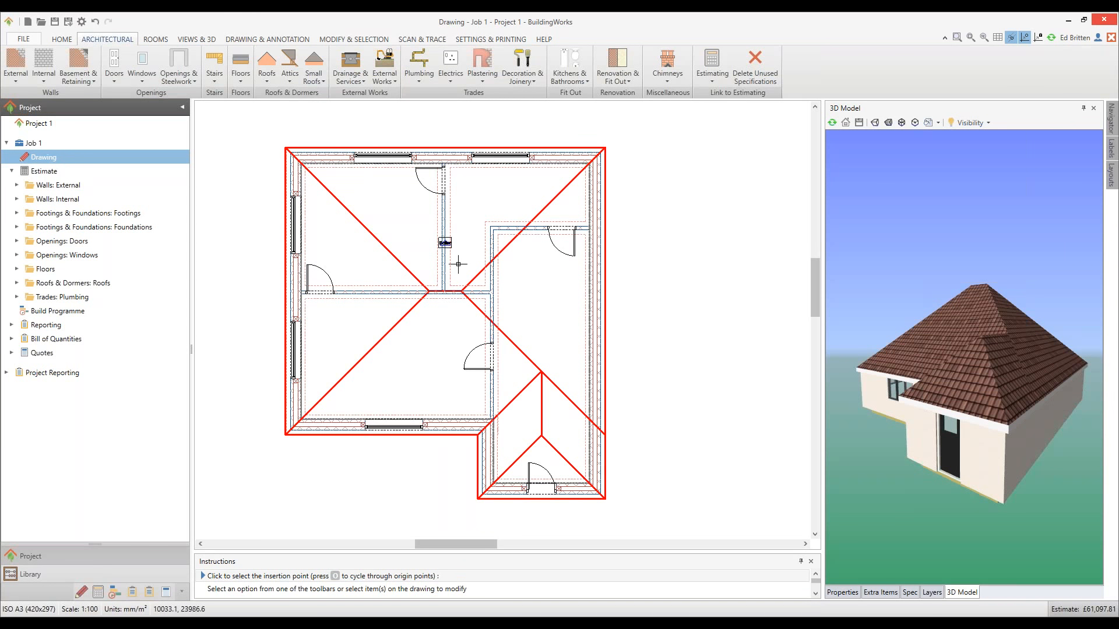
Place the boiler in the lower right corner of the upper right room, against the hallway wall.
scroll(466, 271, up, 3)
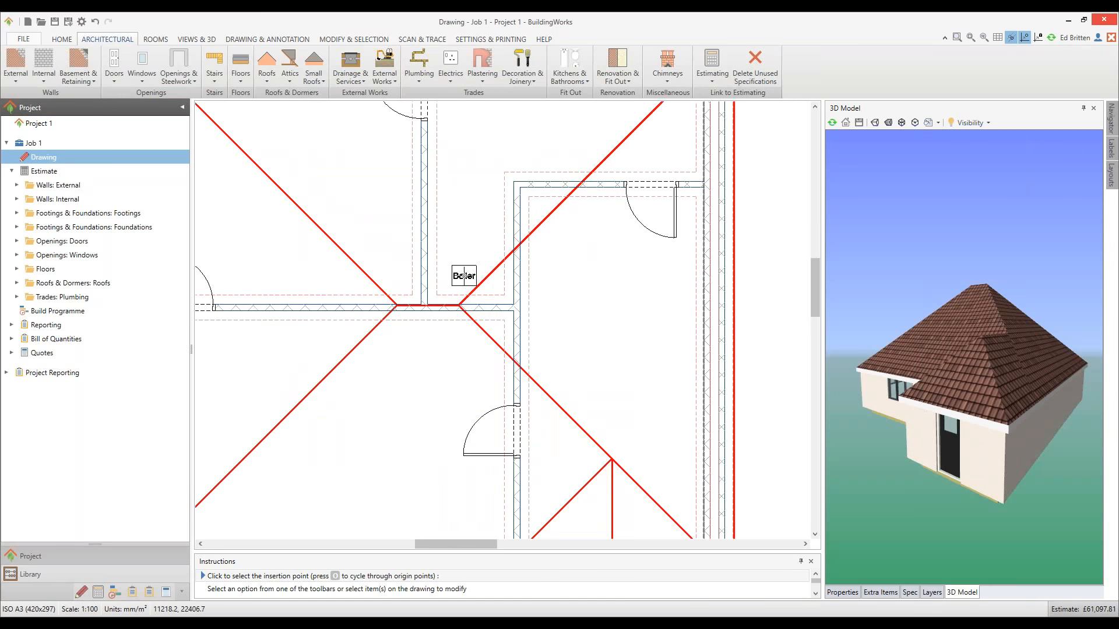
click(502, 294)
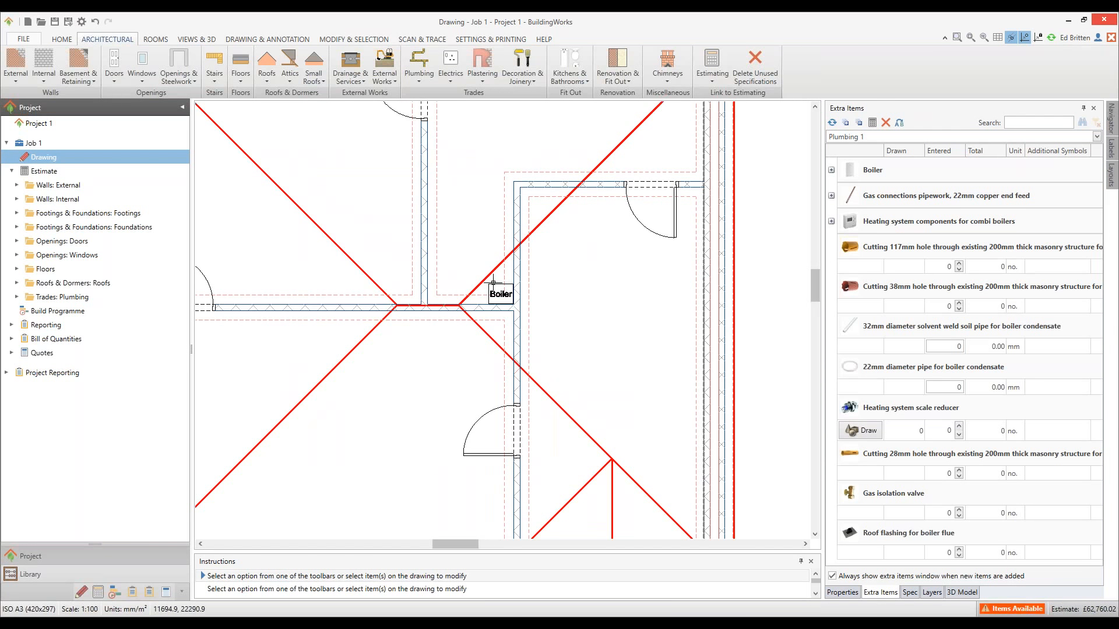
mouse_move(493, 283)
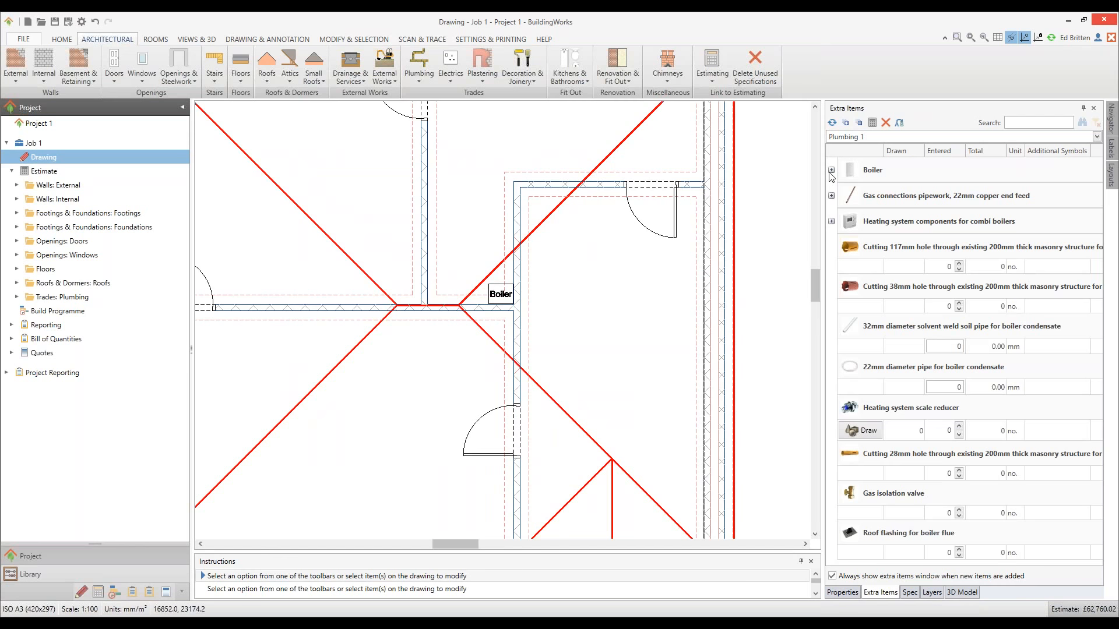
Expand the extra items for gas connections pipework in 22mm copper end feed.
click(831, 195)
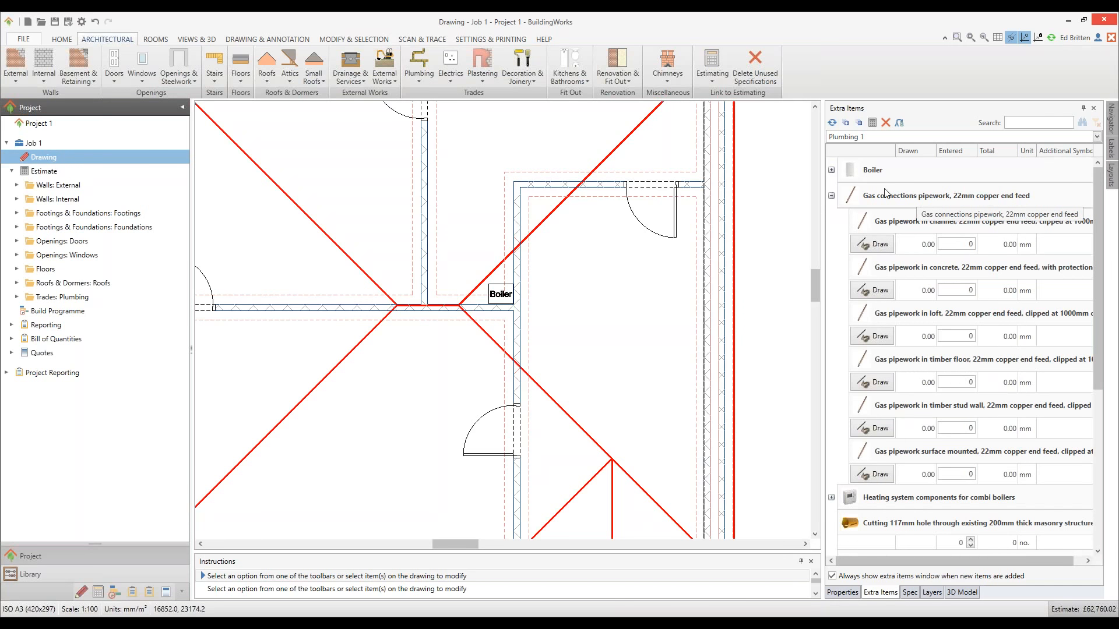
scroll(761, 255, down, 1)
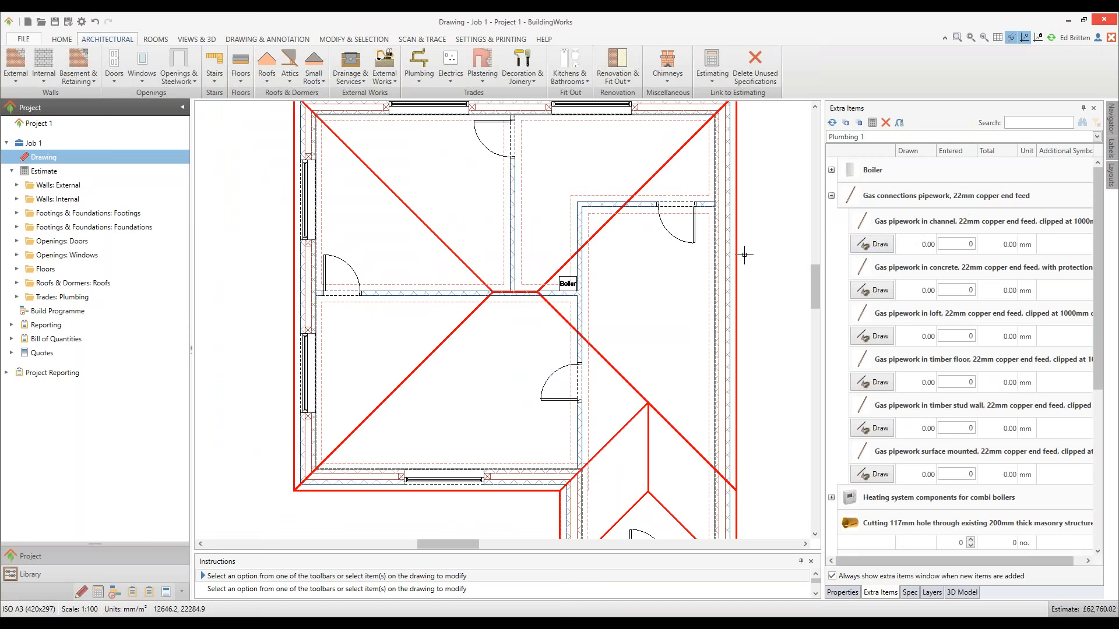
click(975, 247)
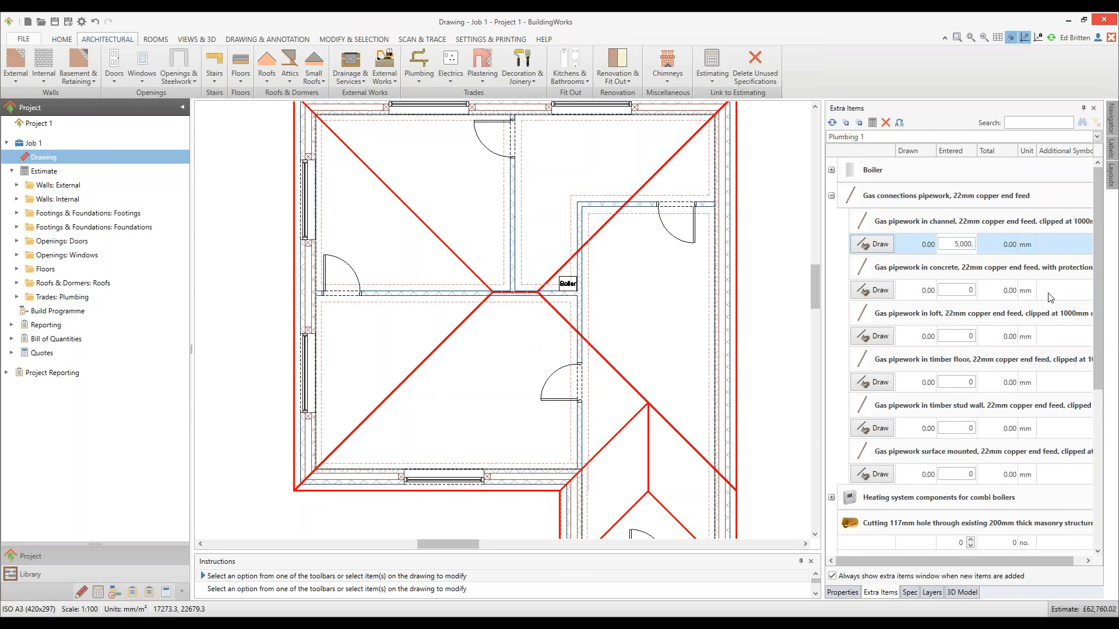
drag(954, 243, 970, 243)
text(0)
Draw the gas pipework in channel by length, about 5,512 mm from the boiler along the internal walls and out past the external wall.
click(885, 245)
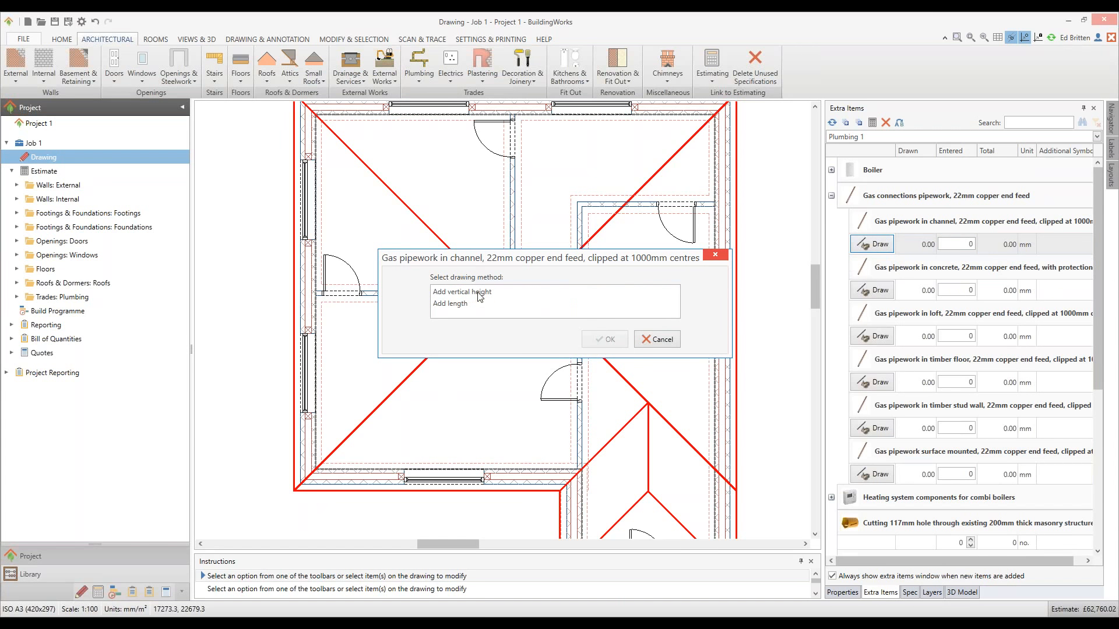
click(466, 303)
click(603, 339)
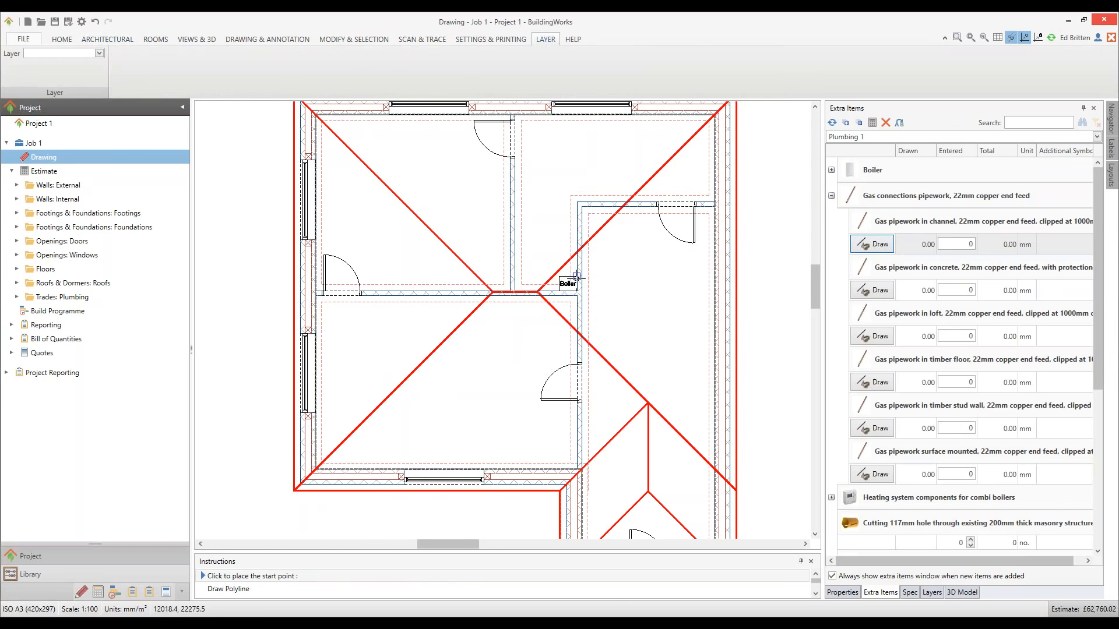
click(577, 204)
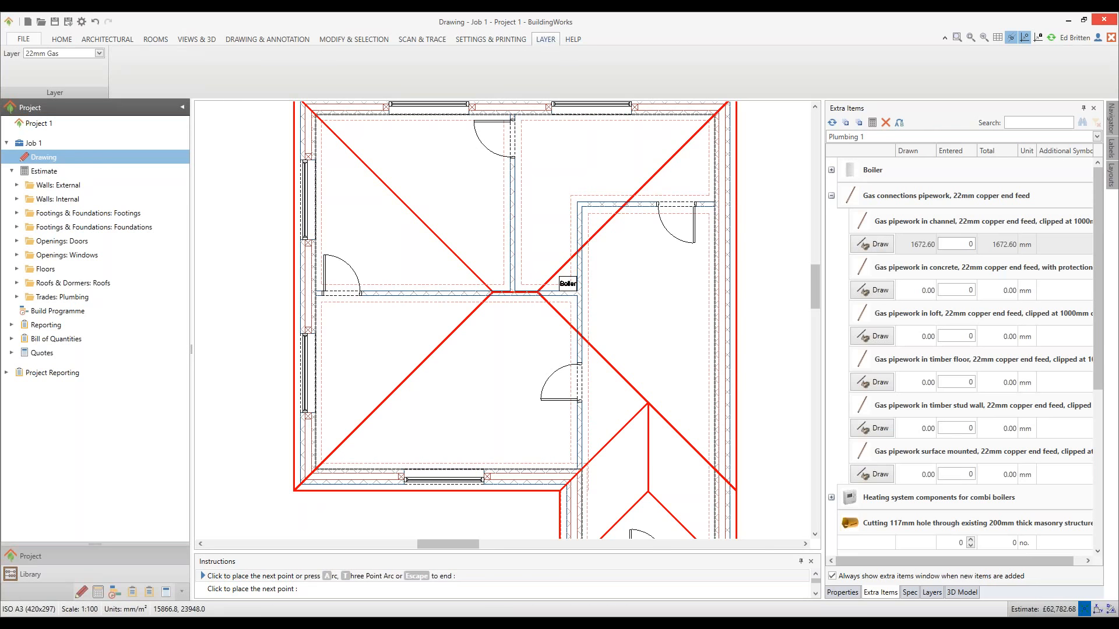
click(747, 203)
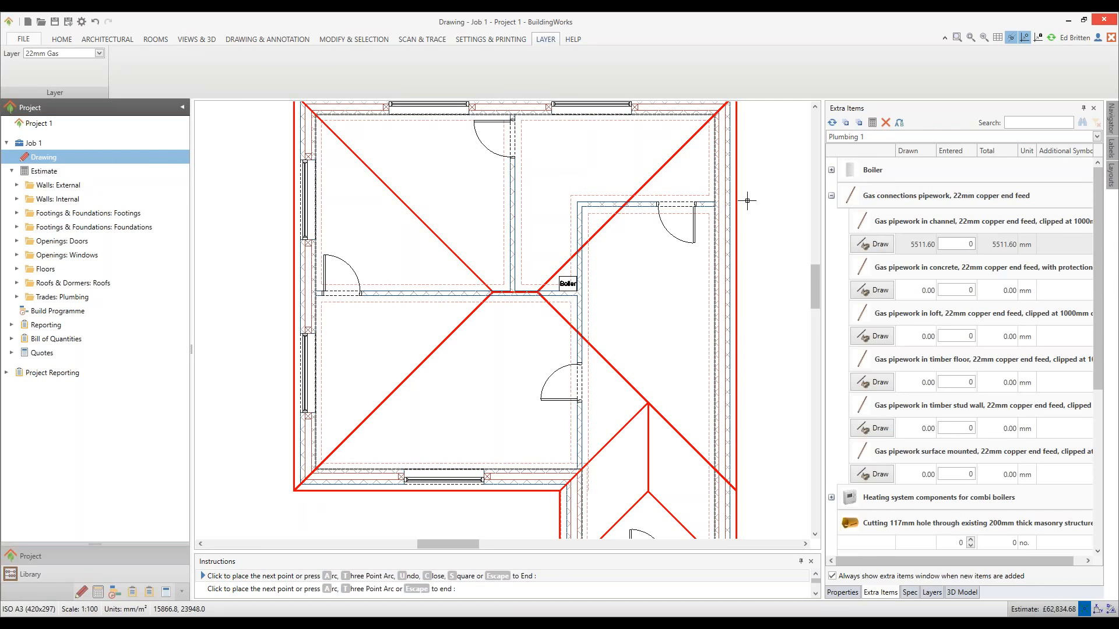
key(Escape)
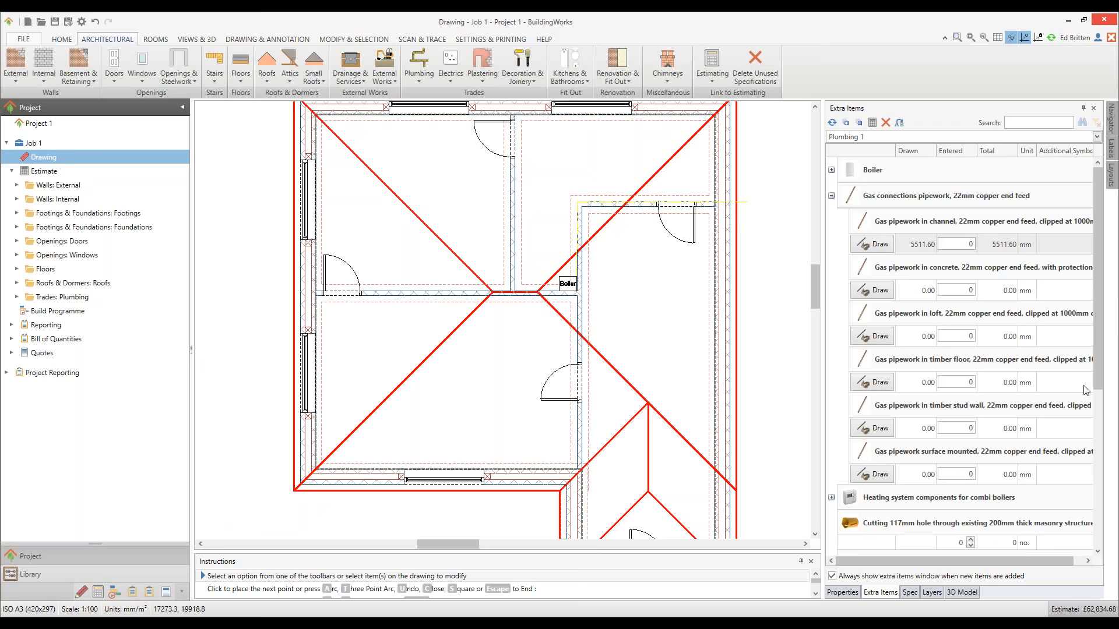
mouse_move(1096, 350)
mouse_down()
mouse_move(1096, 501)
mouse_move(1099, 355)
mouse_up()
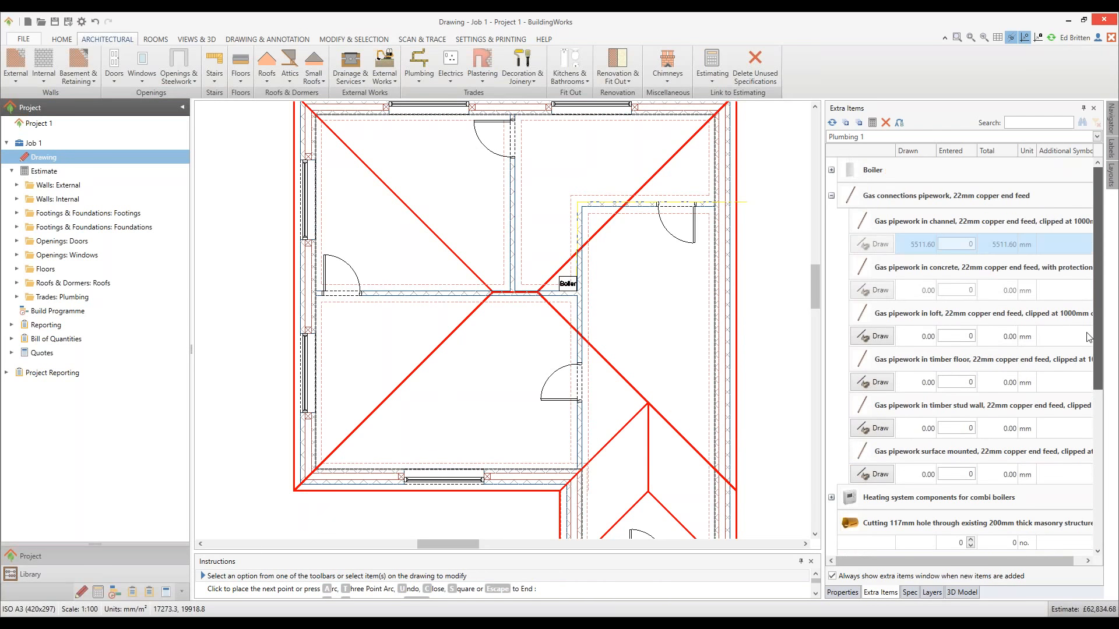
click(831, 196)
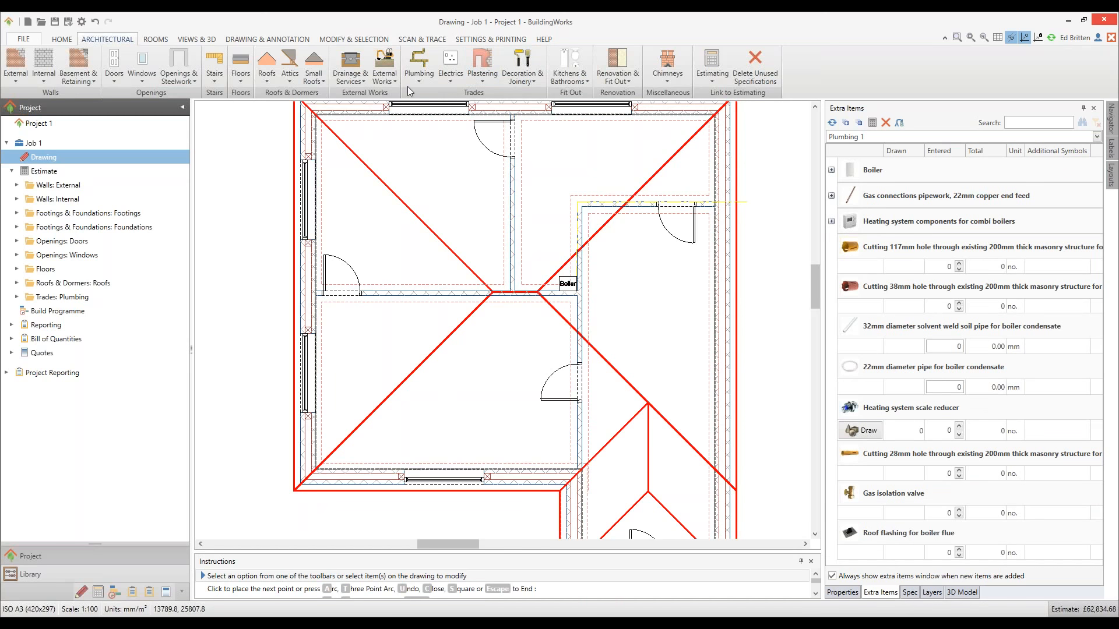
Add a plug sockets component with the "Plug sockets - stainless steel" specification.
click(425, 81)
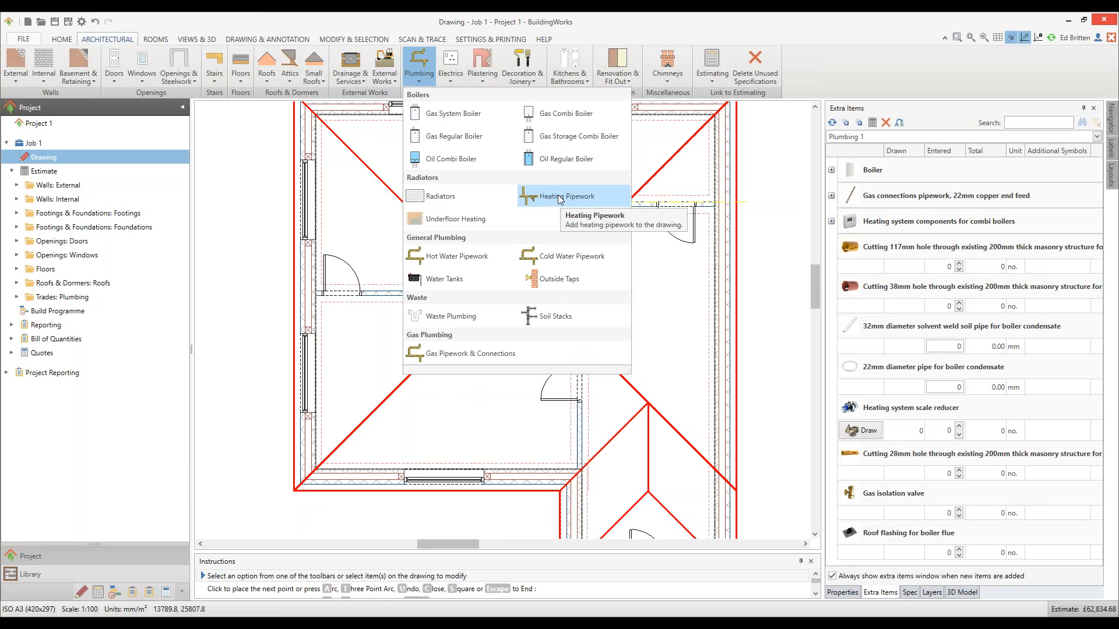
click(450, 85)
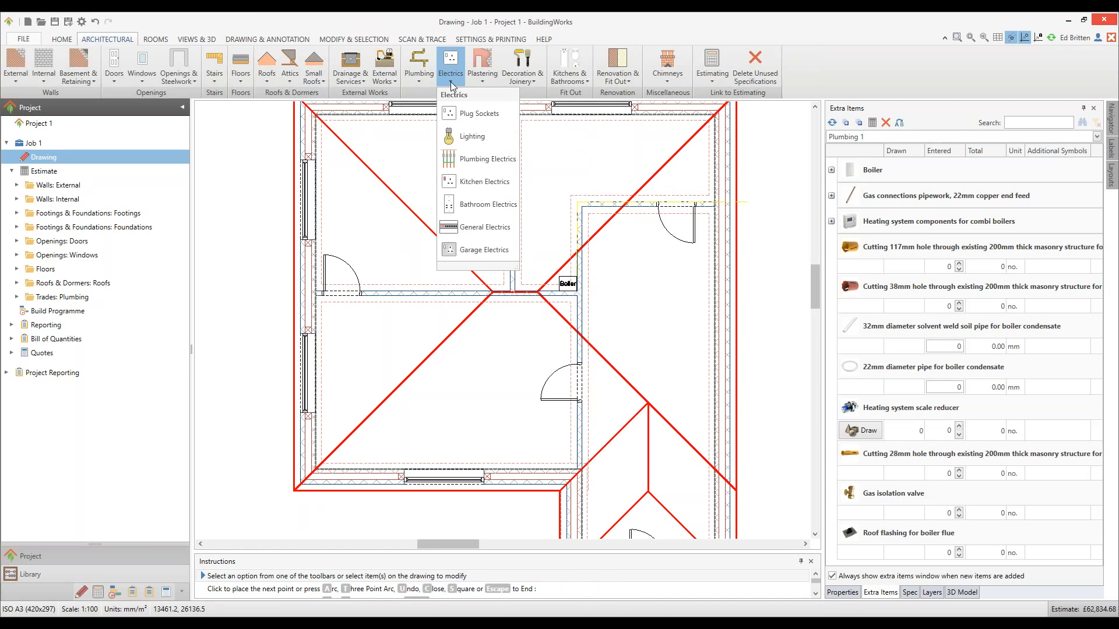
click(480, 114)
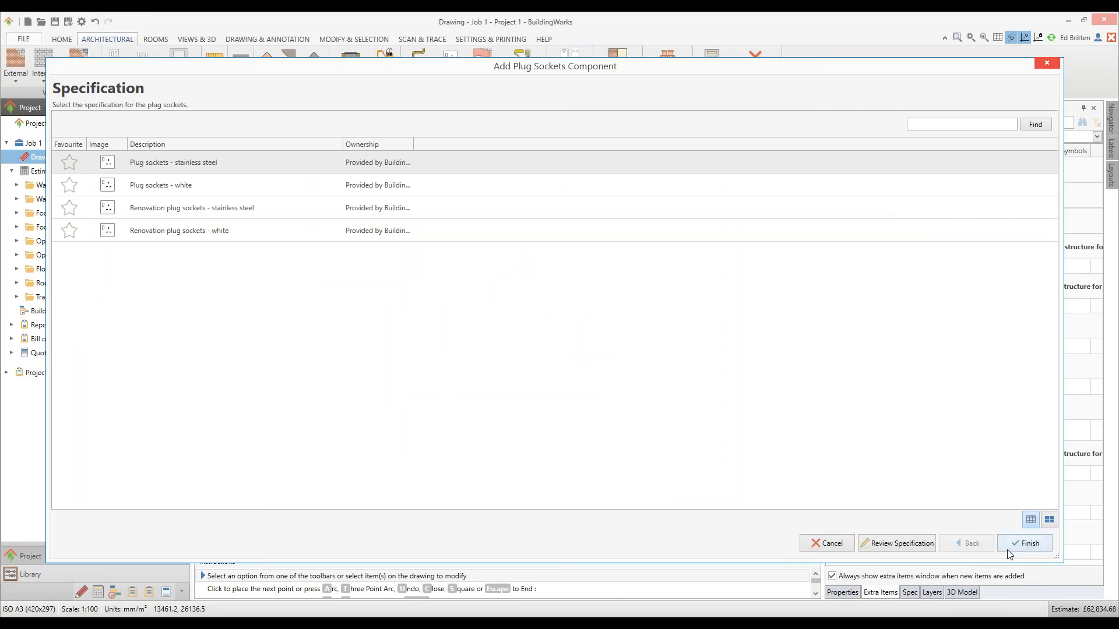
click(1028, 545)
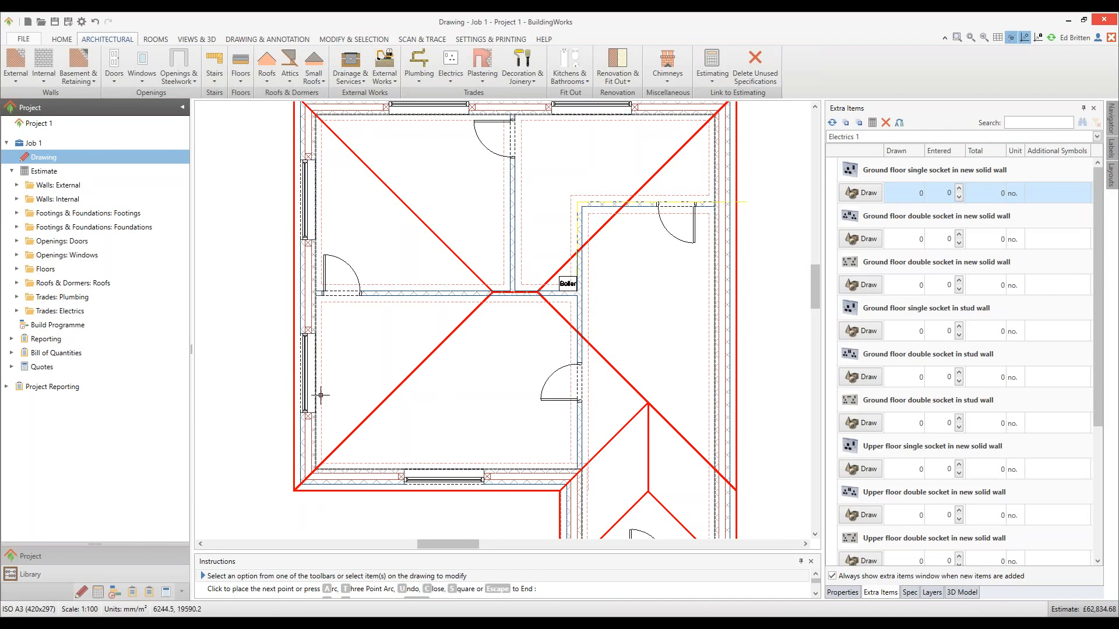
double_click(959, 189)
triple_click(959, 190)
double_click(958, 188)
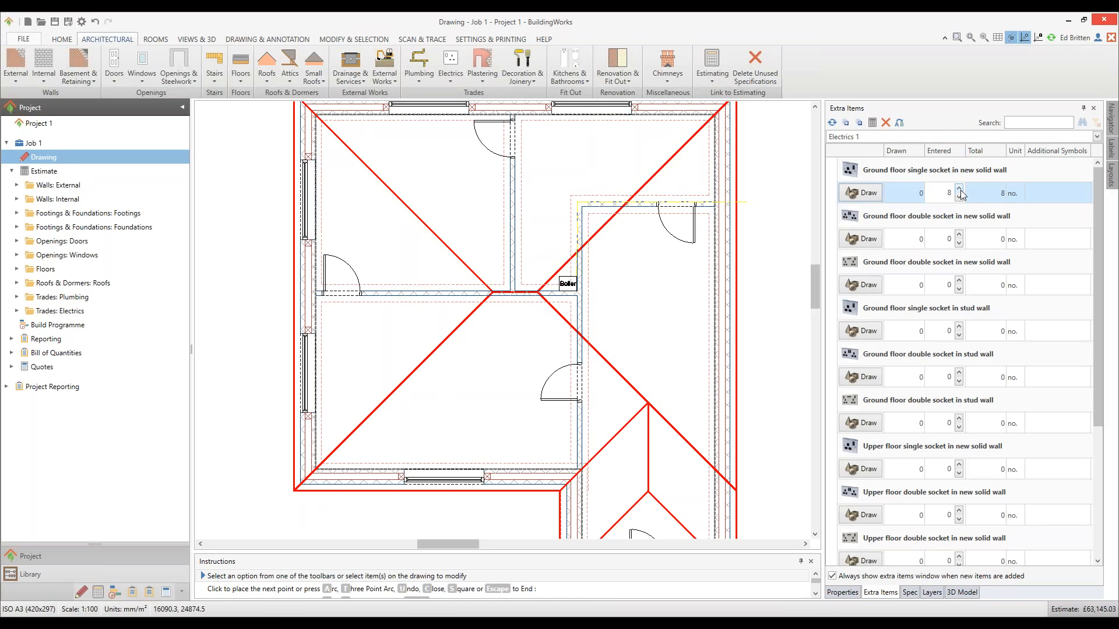
triple_click(960, 196)
double_click(959, 198)
Add a 1000 mm horizontal linear dimension from the upper right room's inner corner along the upper external wall.
drag(757, 258, 721, 349)
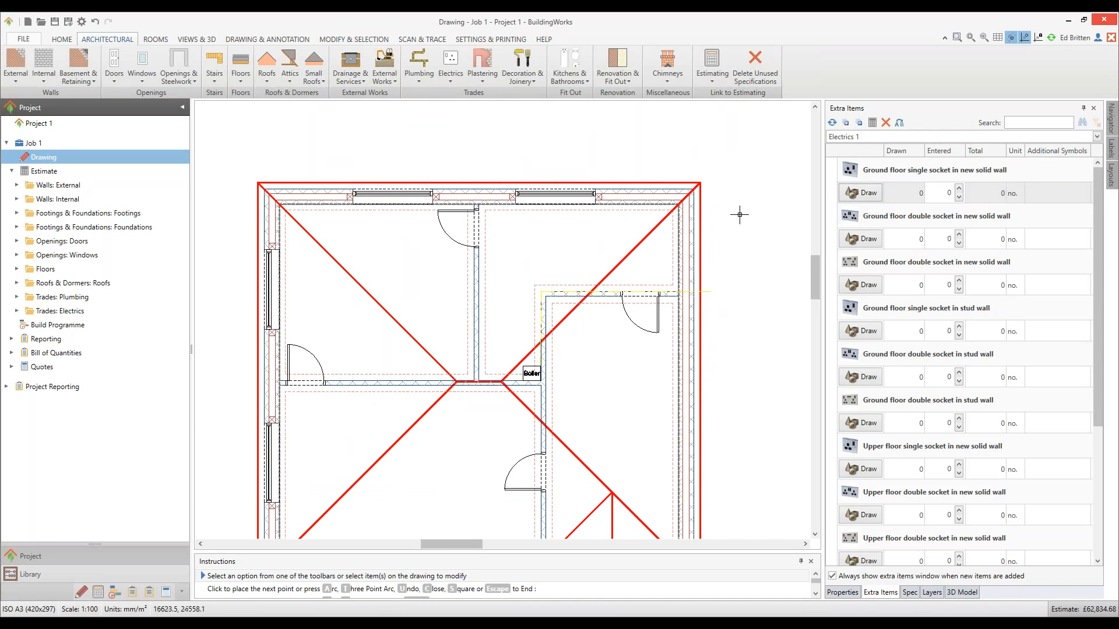
click(278, 41)
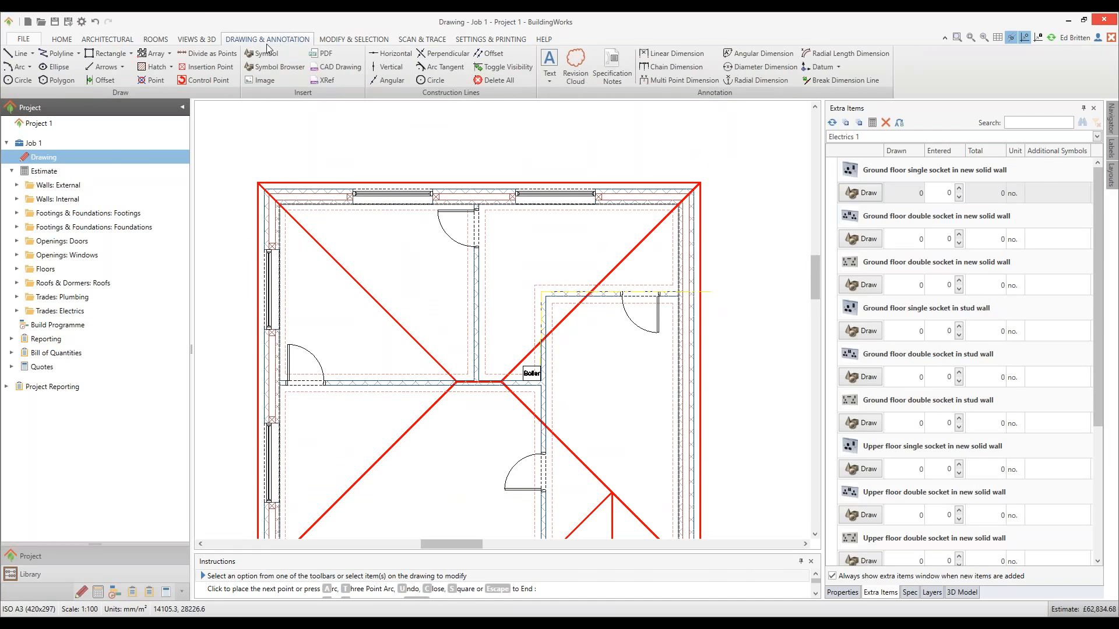
mouse_move(655, 206)
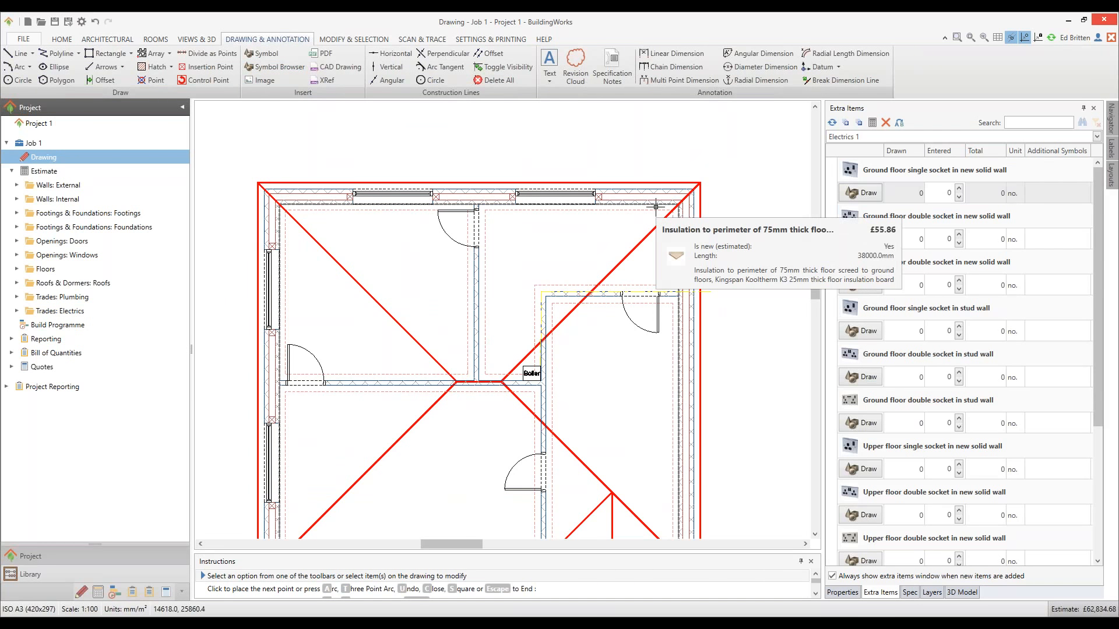
click(679, 57)
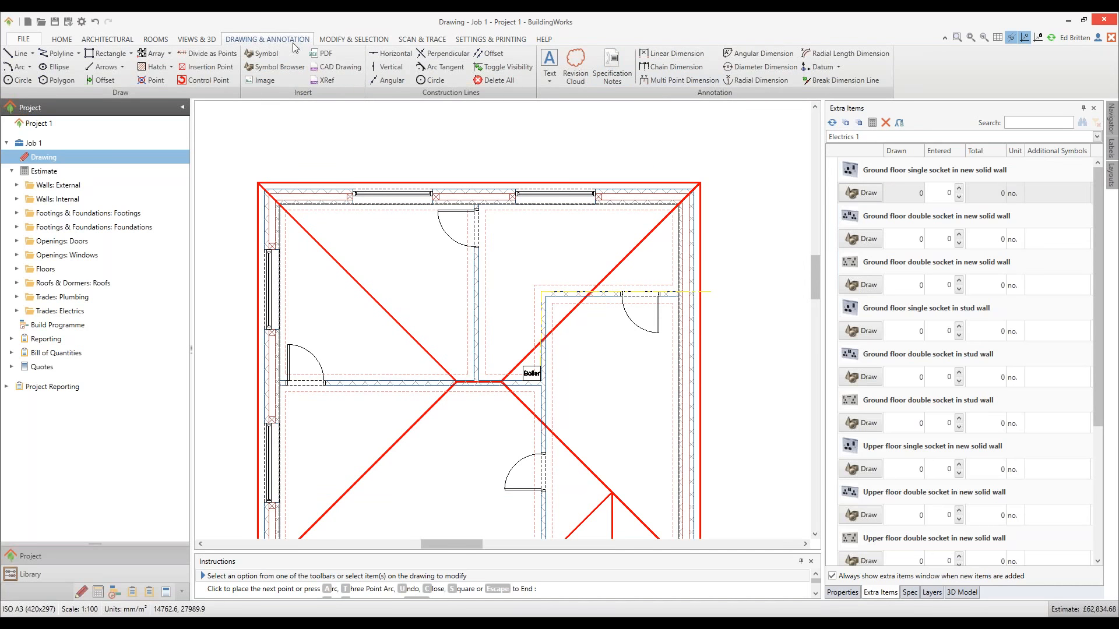
click(679, 56)
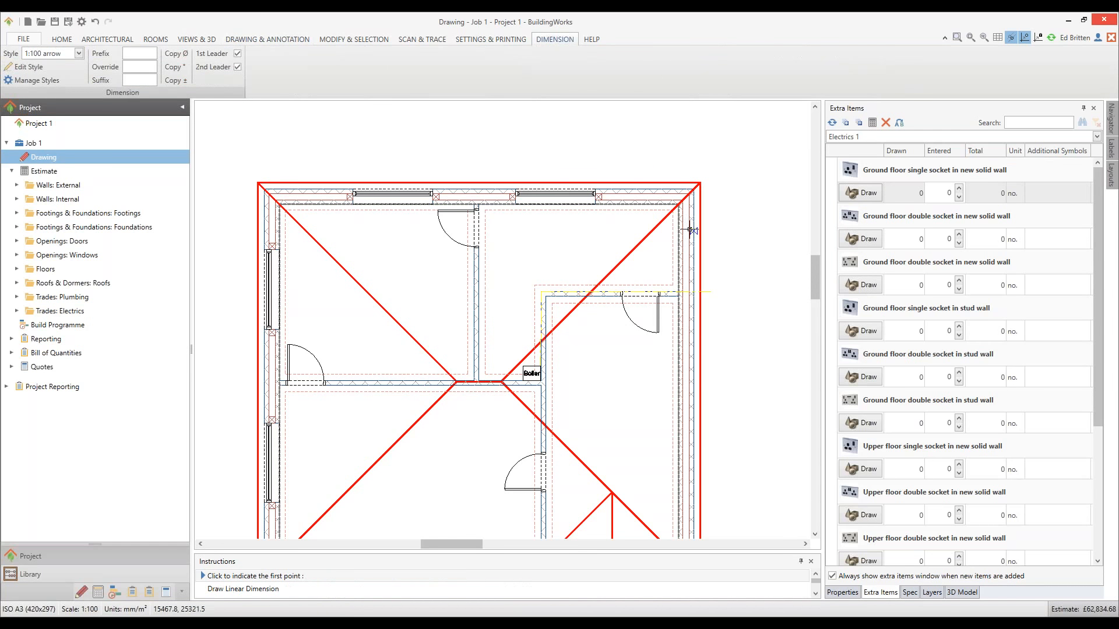
scroll(679, 201, up, 3)
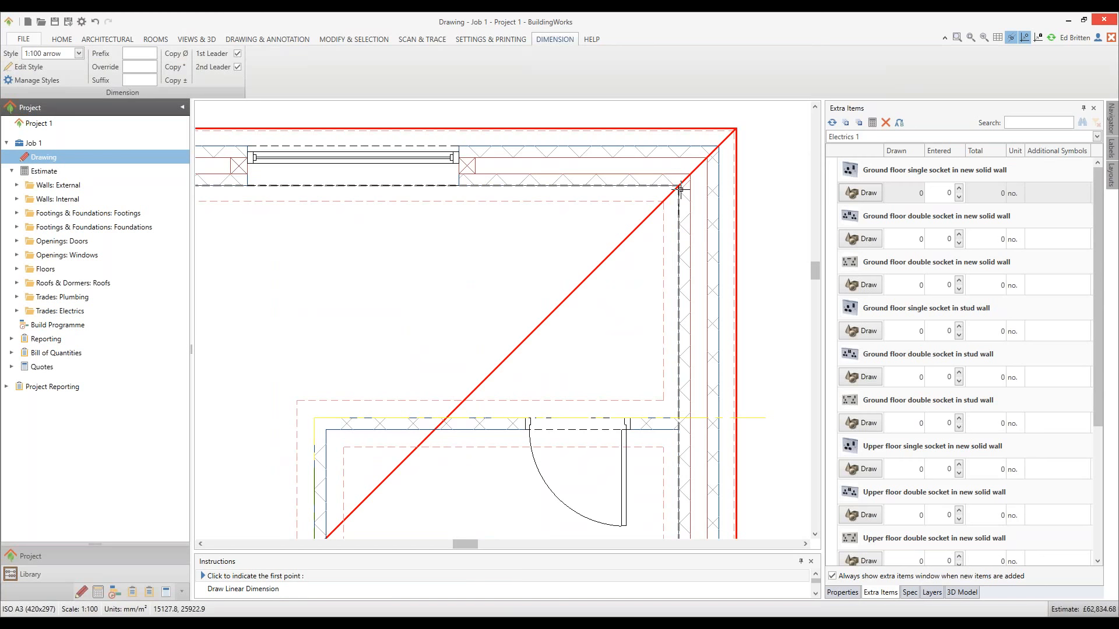
click(680, 189)
key(F3)
text(1,000)
key(Return)
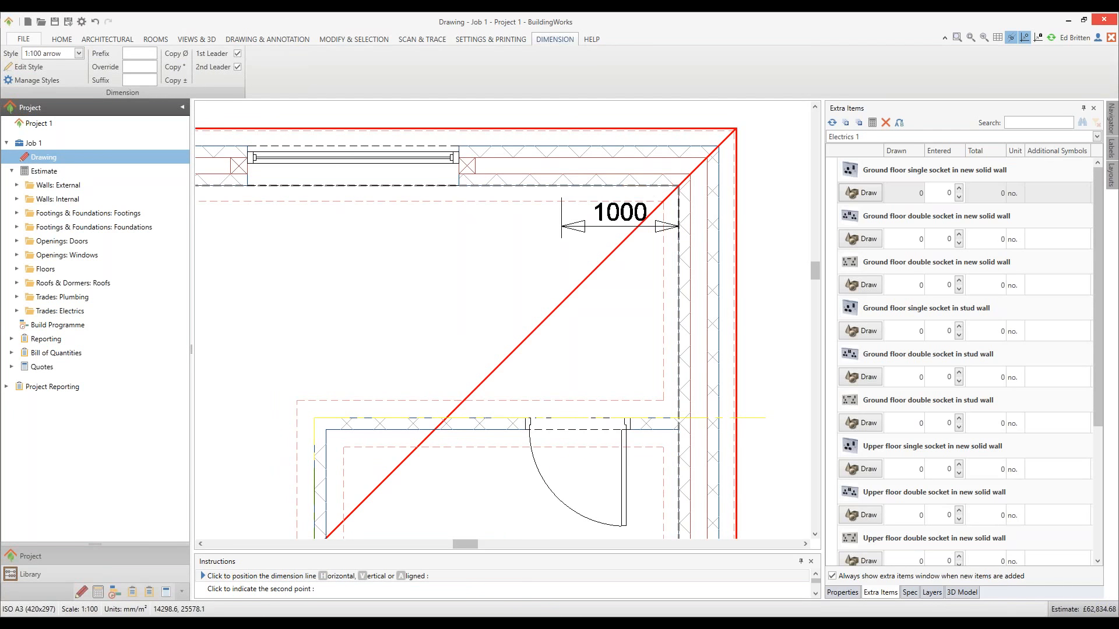
click(589, 225)
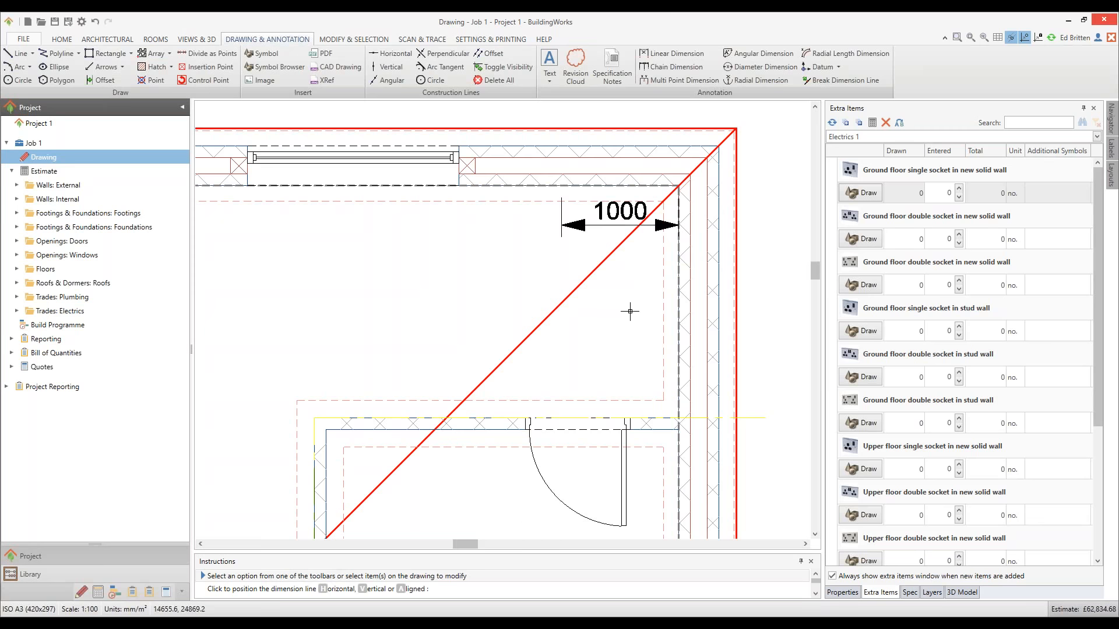
Place a ground floor double socket in new solid wall on the upper external wall, beside the 1000 mm dimension's left end.
click(880, 240)
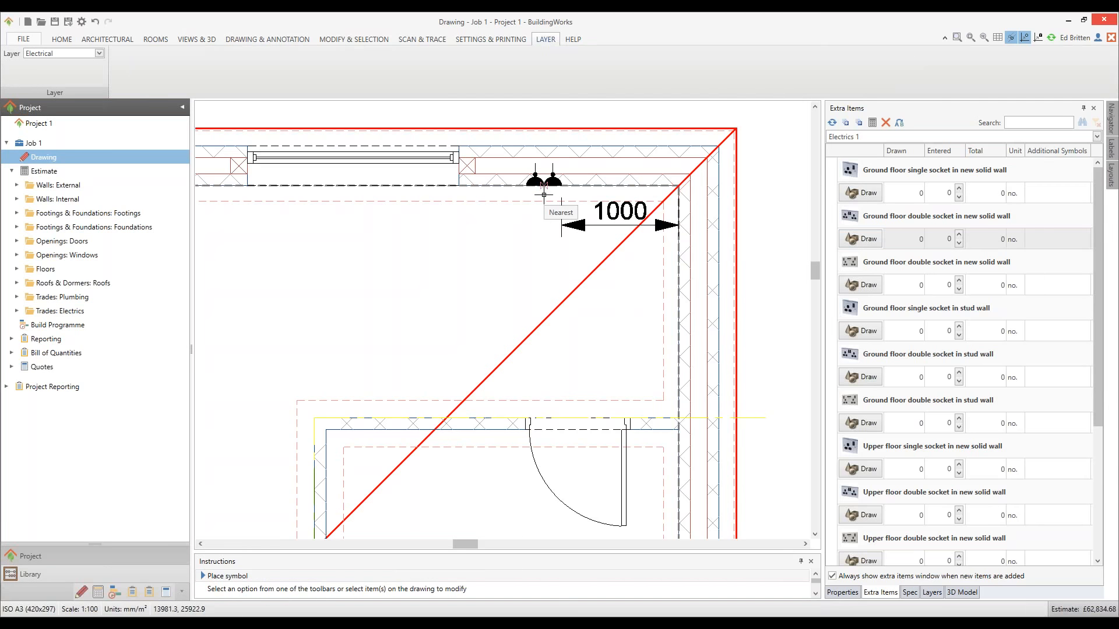
click(544, 195)
click(544, 195)
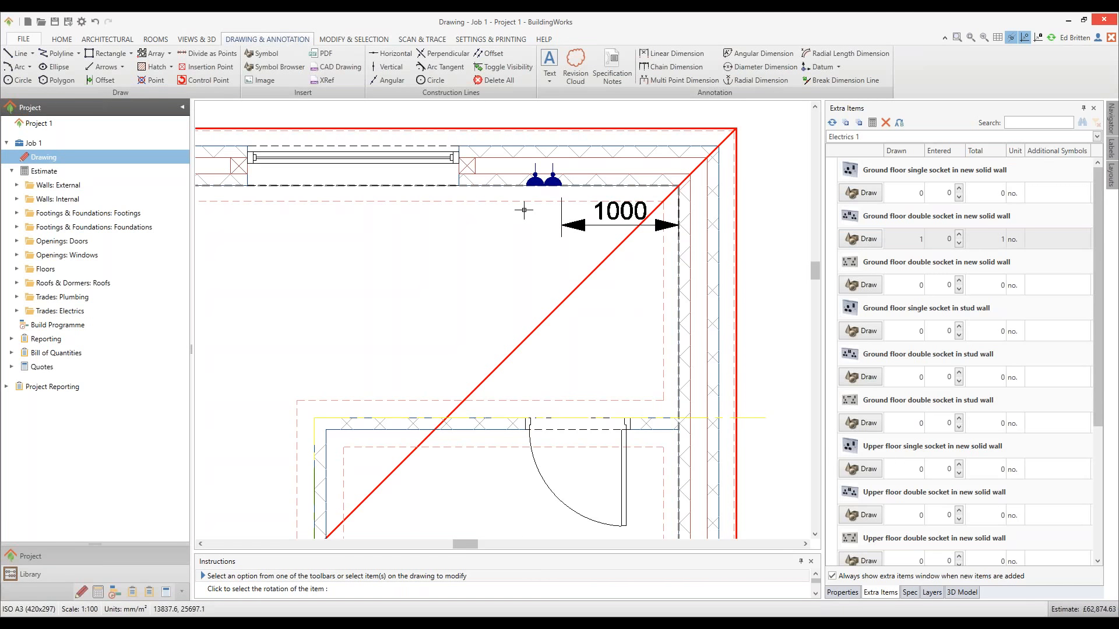
Dimension the upper external wall with its window openings, placing the dimensions outside the house.
scroll(524, 210, down, 3)
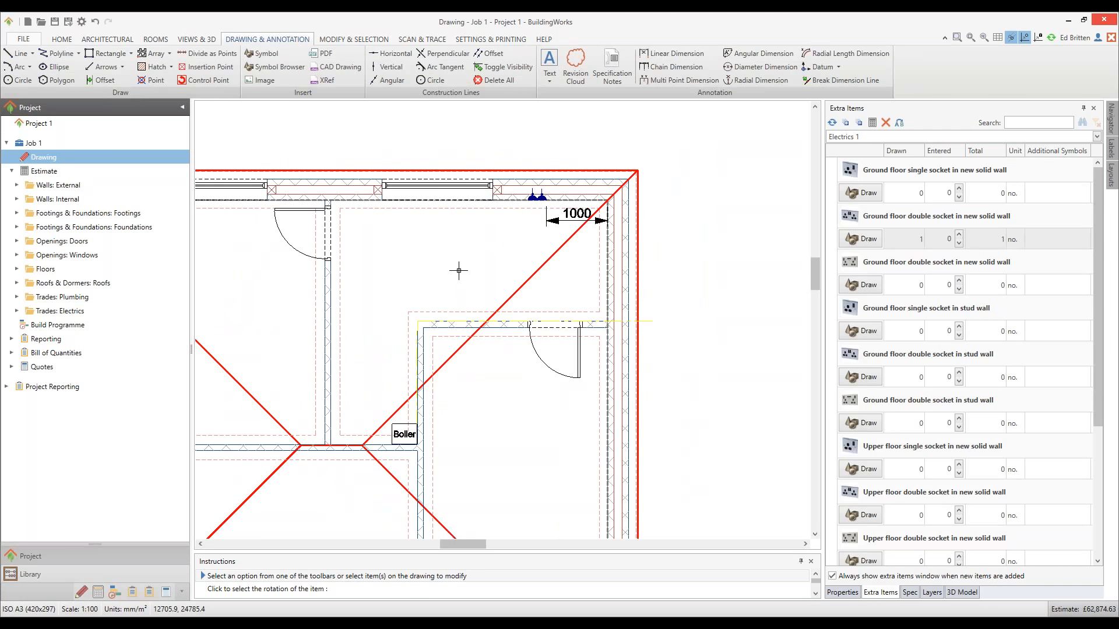
scroll(676, 293, down, 1)
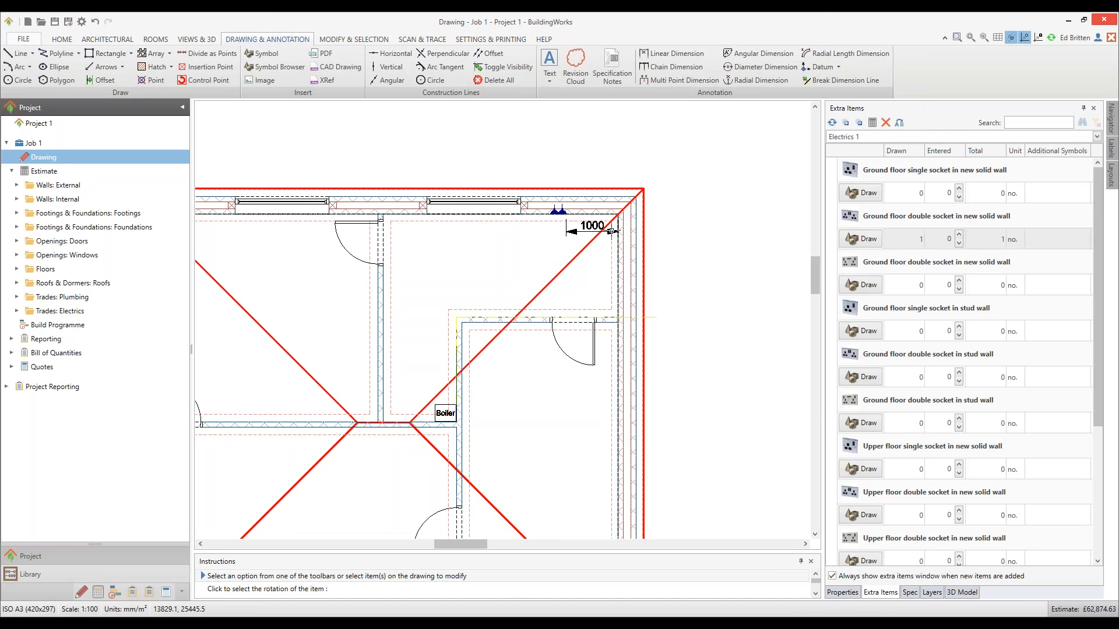
scroll(711, 242, down, 2)
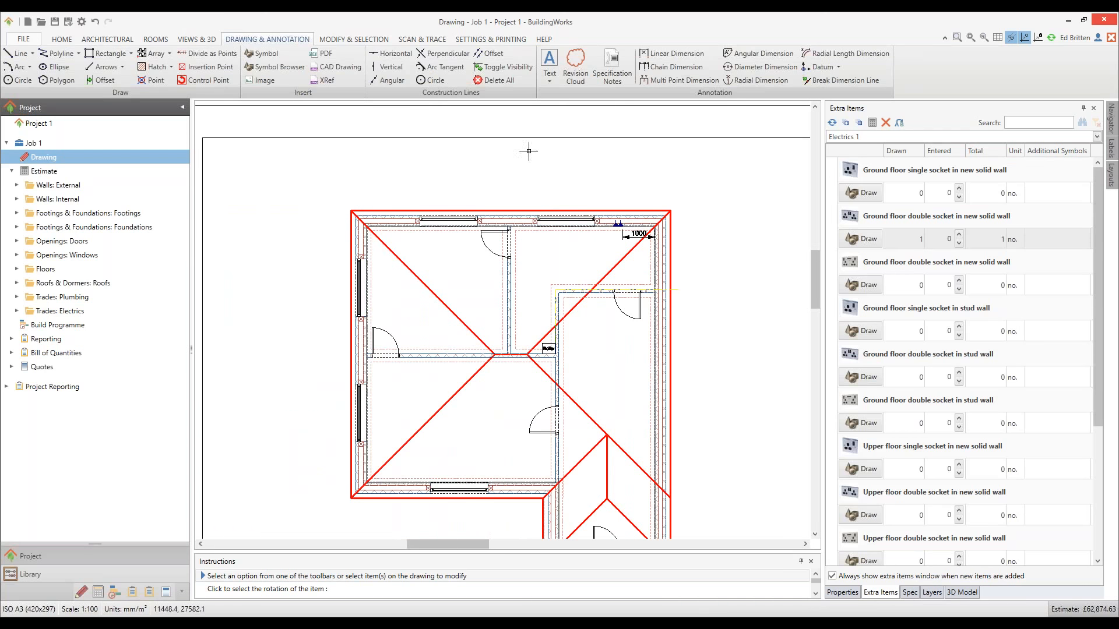
click(510, 225)
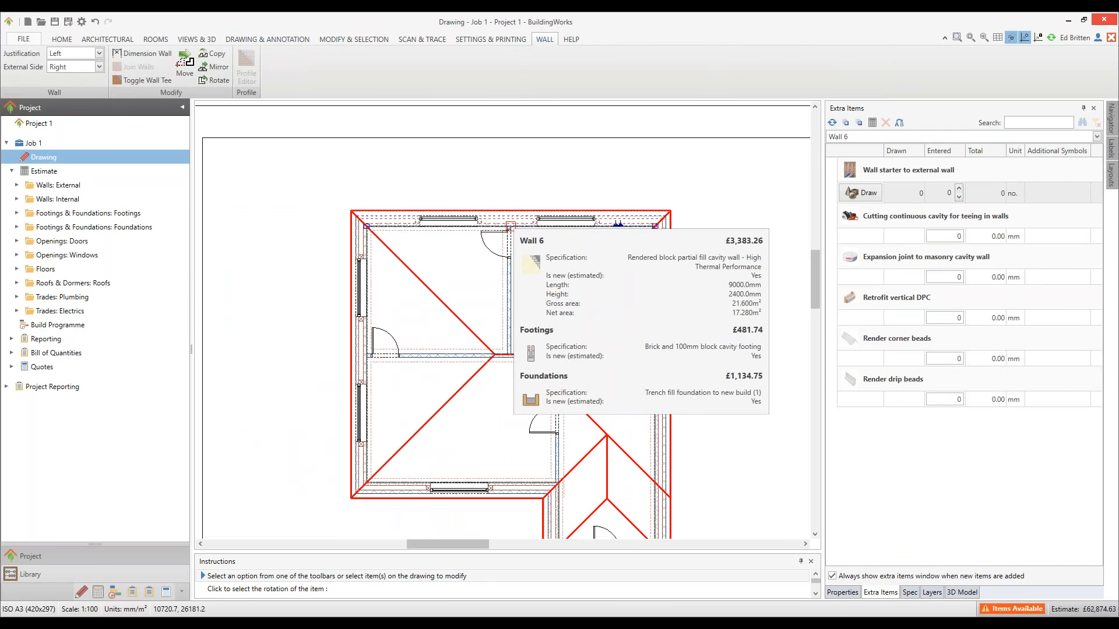
click(149, 53)
click(600, 204)
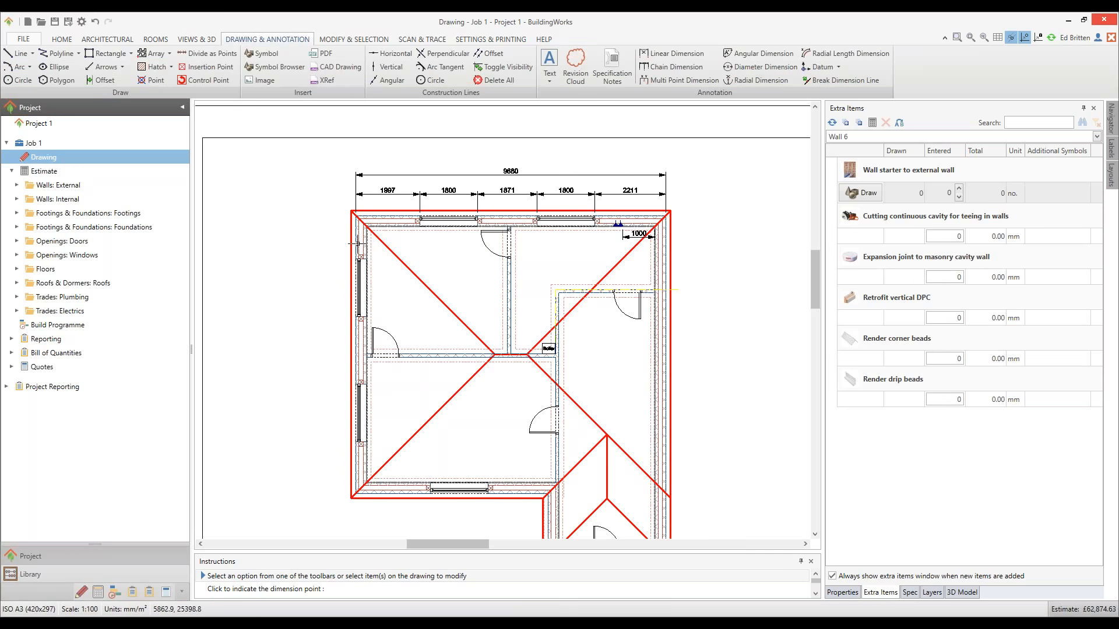
Dimension the left external wall with its window openings, placing the dimensions inside the rooms.
click(358, 343)
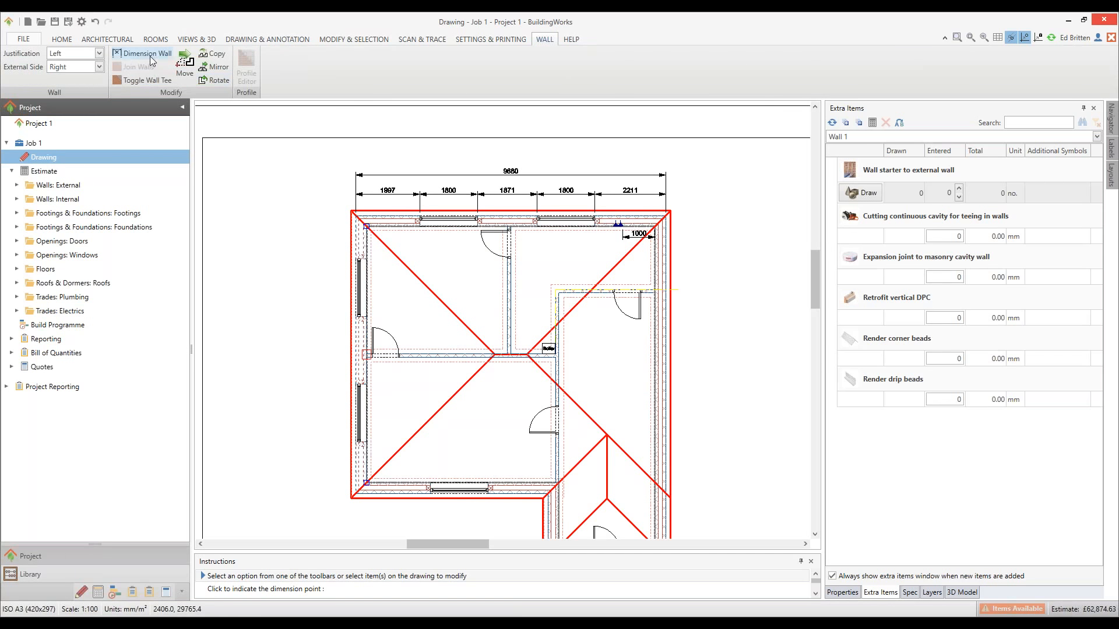
click(142, 53)
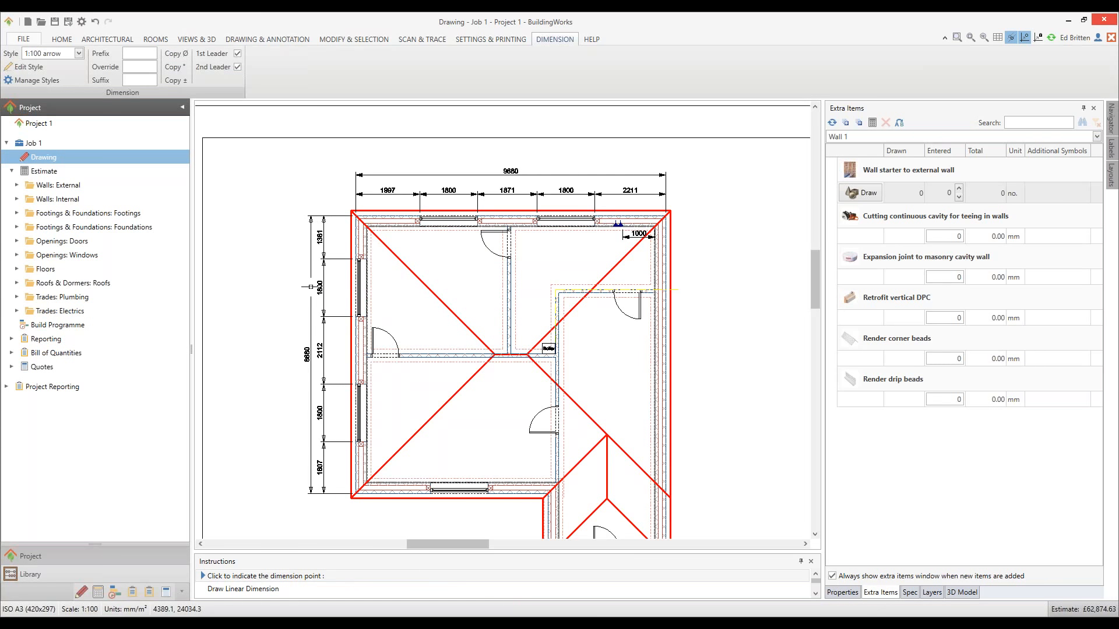
click(423, 298)
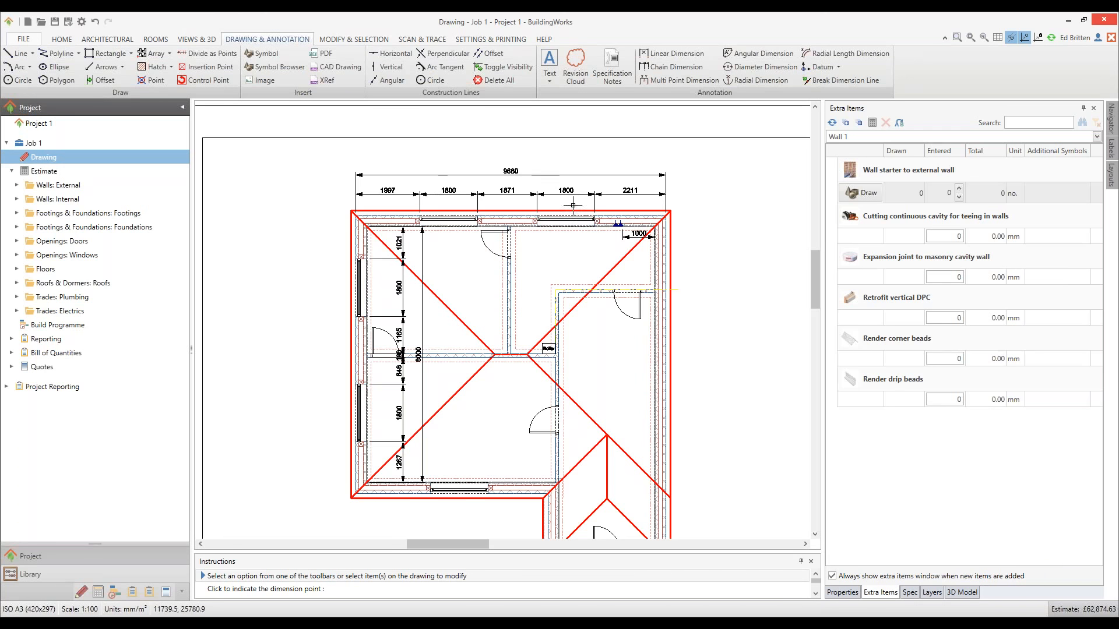
mouse_move(566, 232)
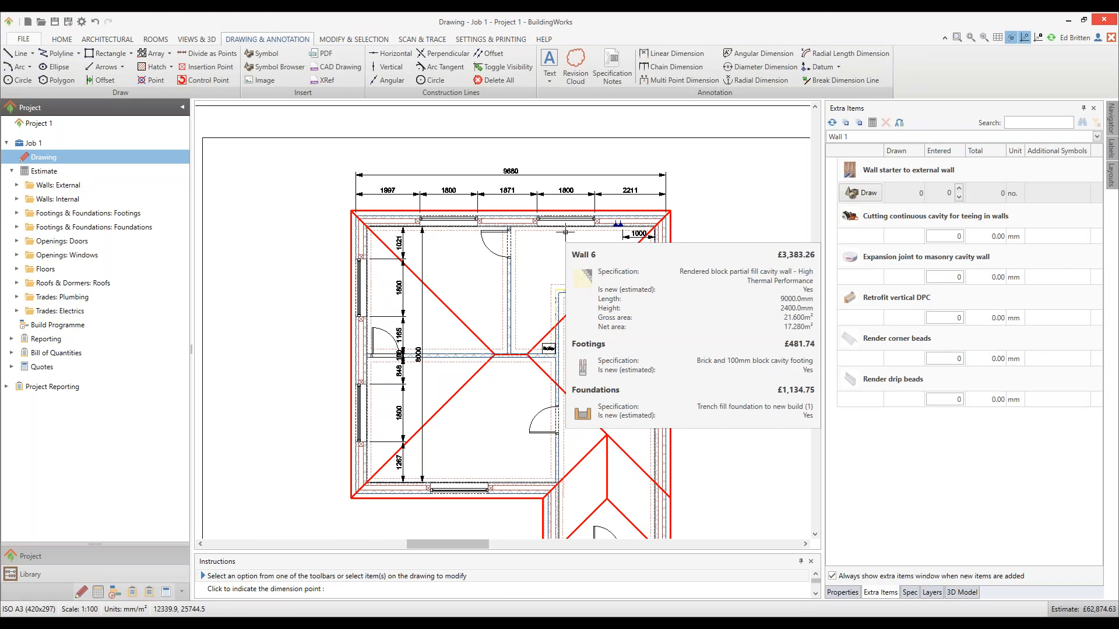
scroll(725, 319, down, 1)
drag(725, 320, 619, 314)
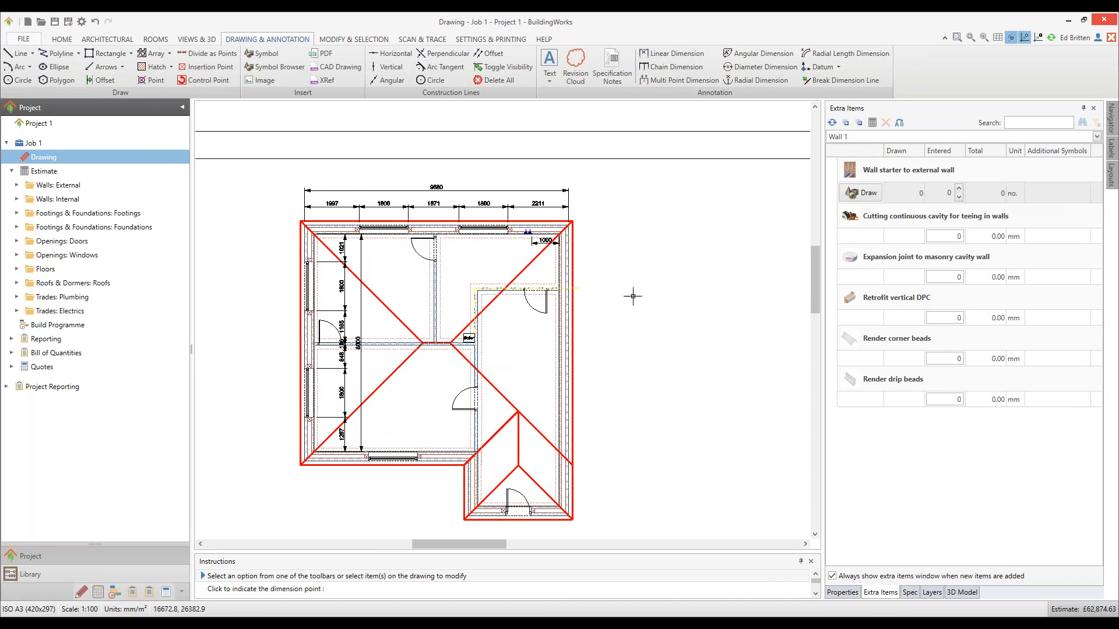
Add a horizontal linear dimension across the right-hand room, from the internal wall's face to the inner face of the right external wall.
scroll(640, 359, up, 1)
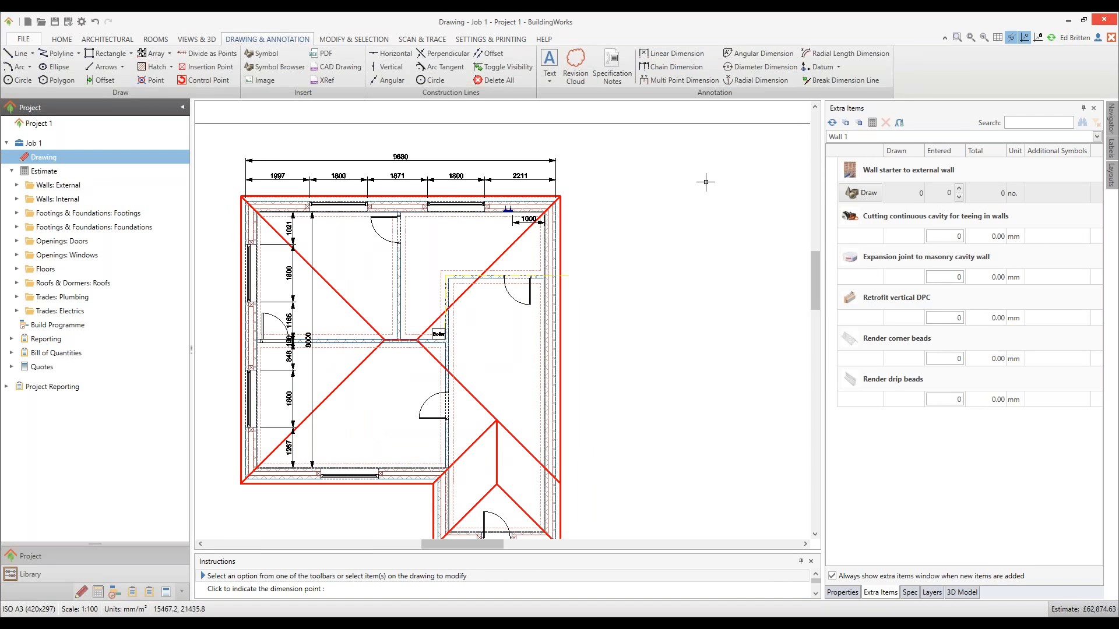
click(673, 53)
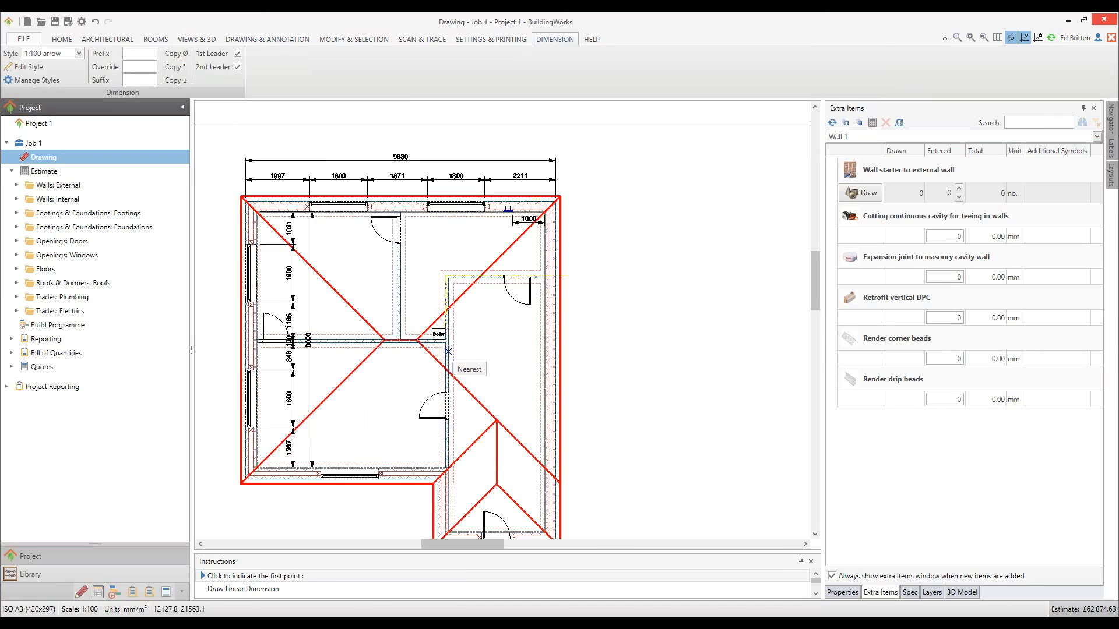
click(448, 353)
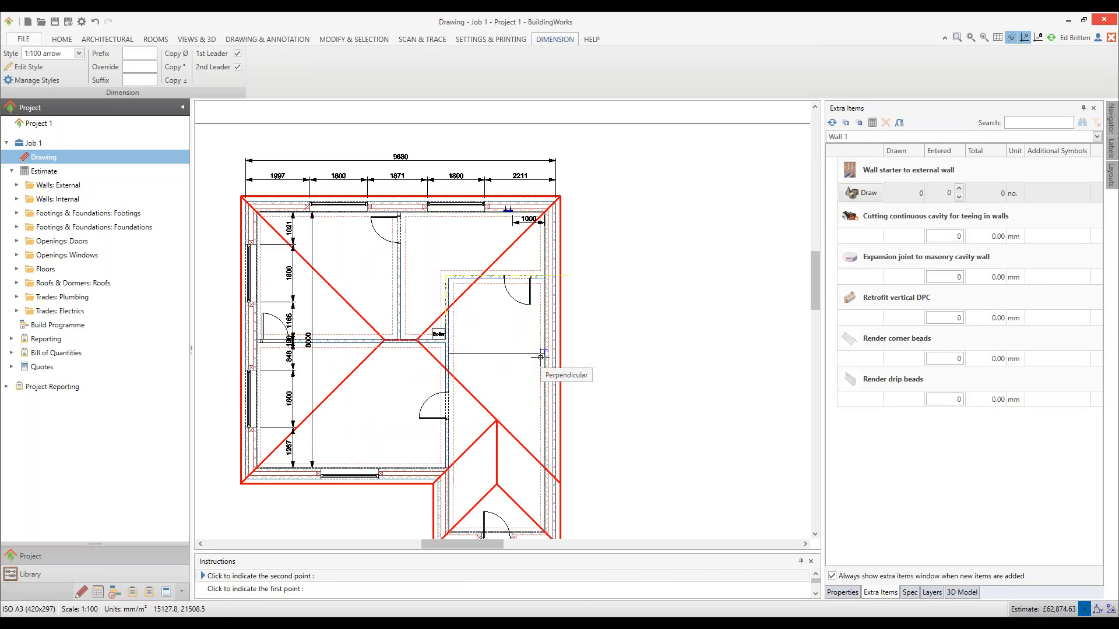
scroll(544, 353, up, 1)
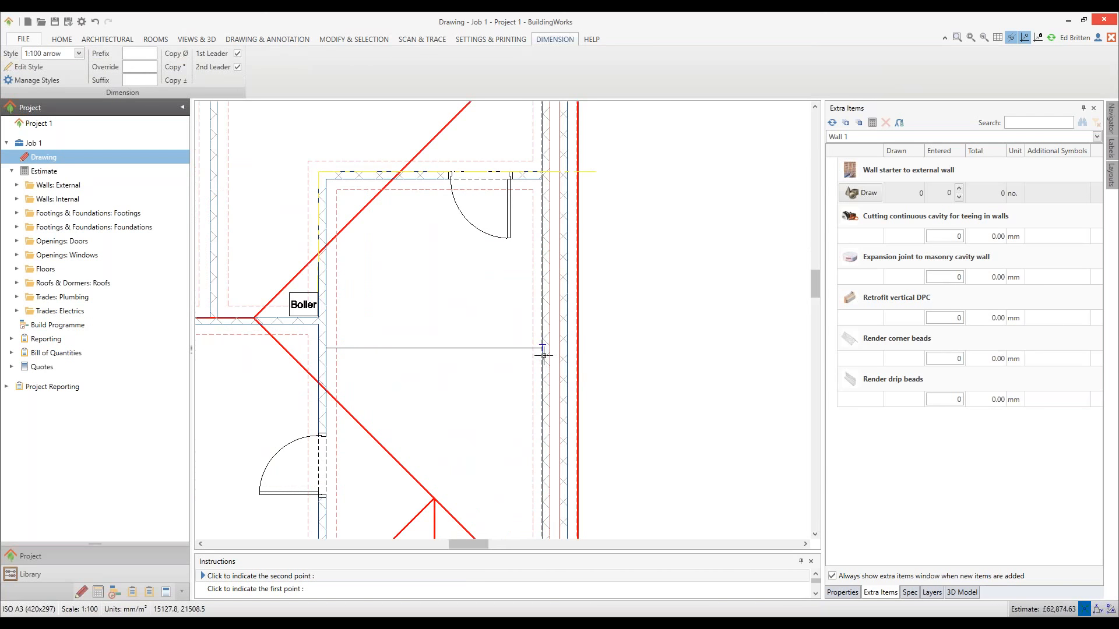
click(544, 352)
click(518, 336)
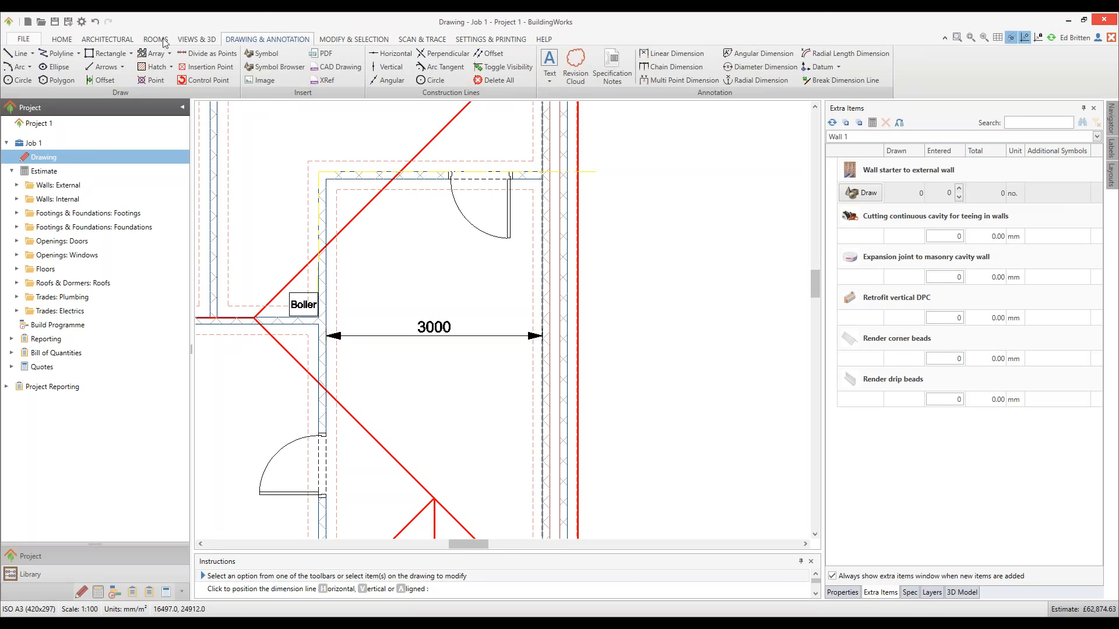
click(116, 41)
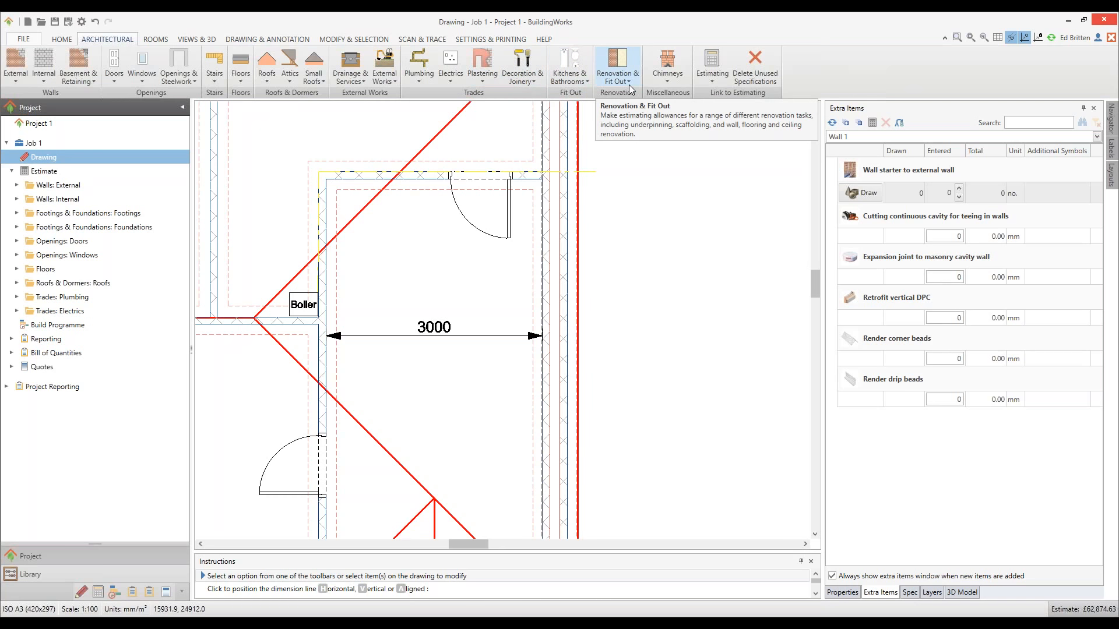
scroll(645, 207, down, 5)
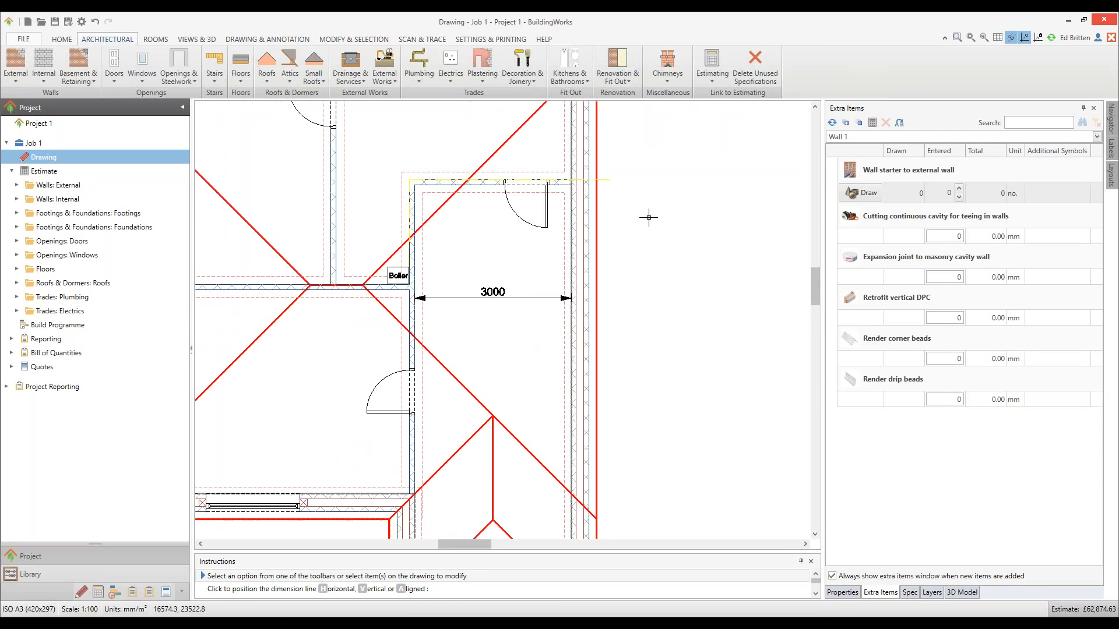
drag(677, 281, 673, 317)
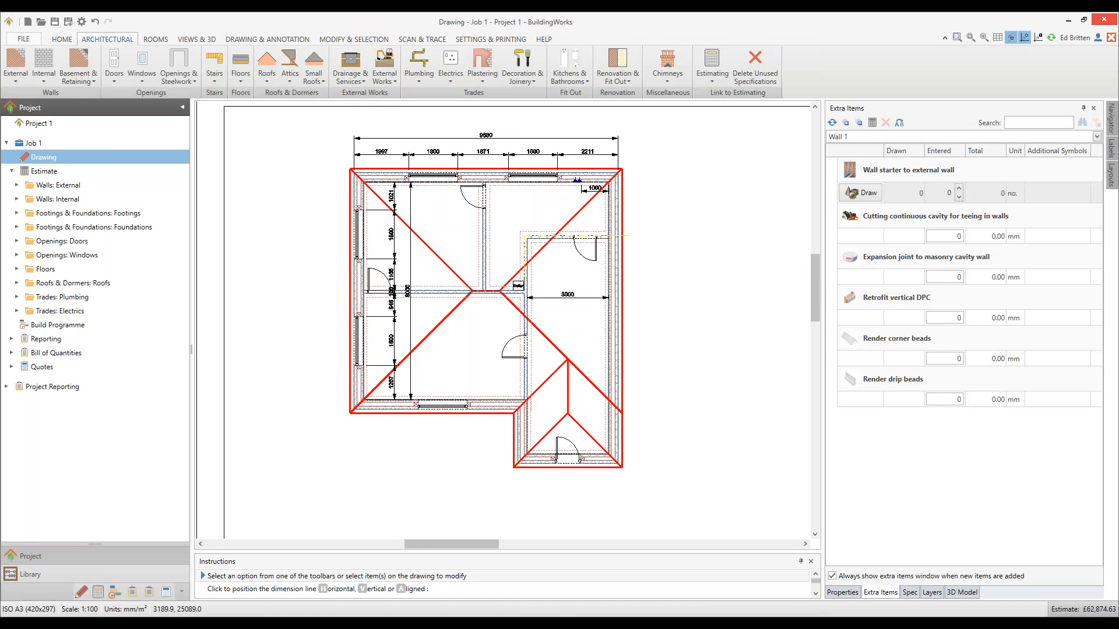
scroll(679, 283, up, 1)
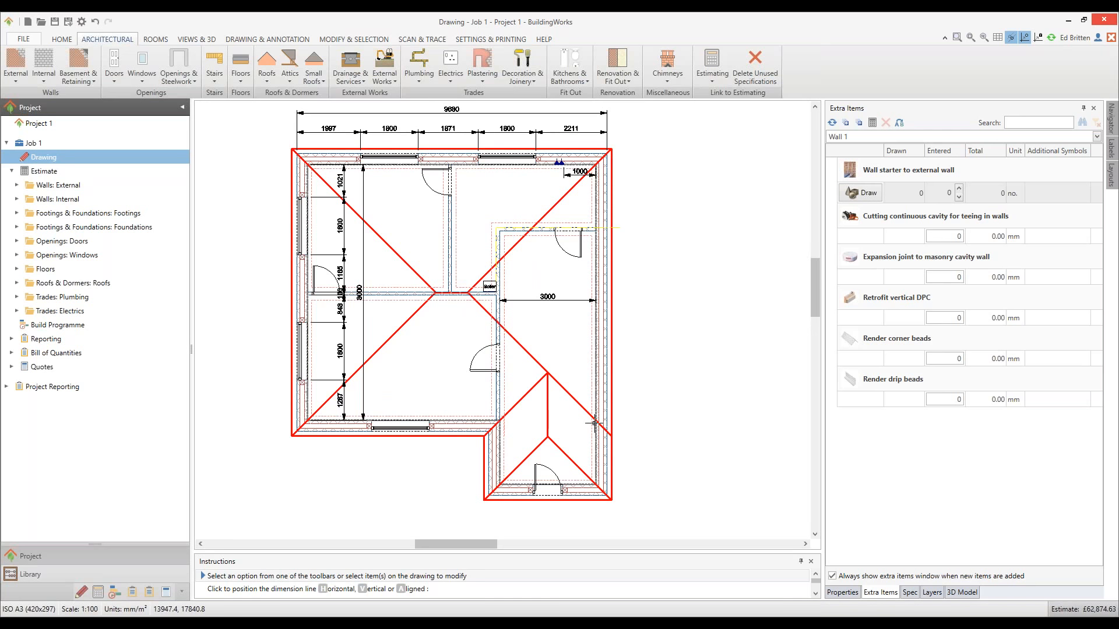
Examine external Wall 1 in the estimate, checking its sundry items, dimension linked specification, dimensions and linked components.
click(17, 185)
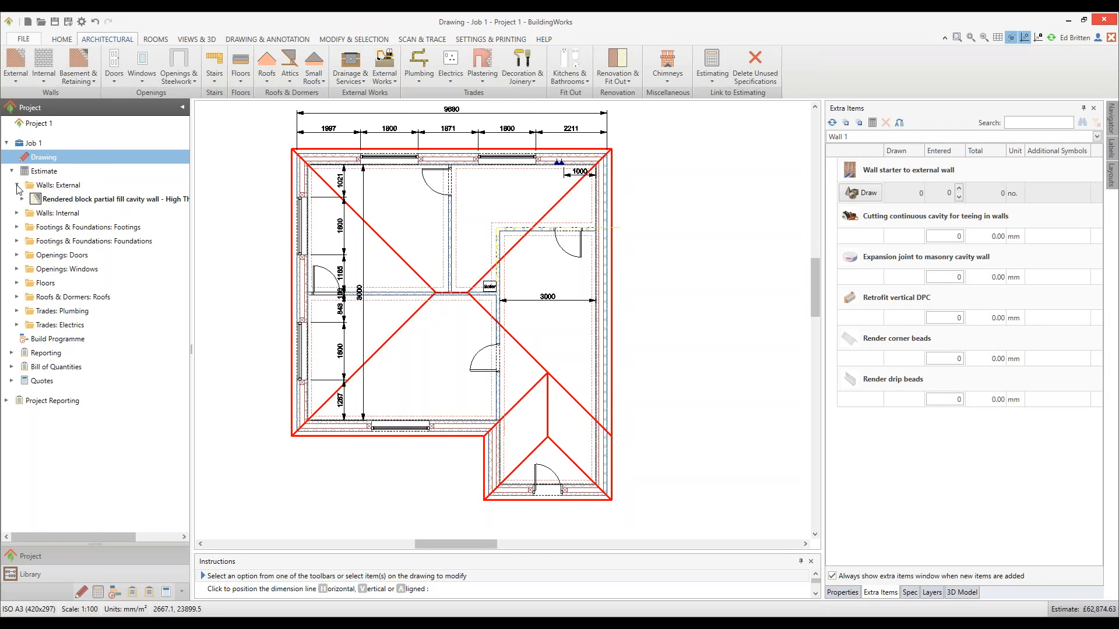
click(22, 198)
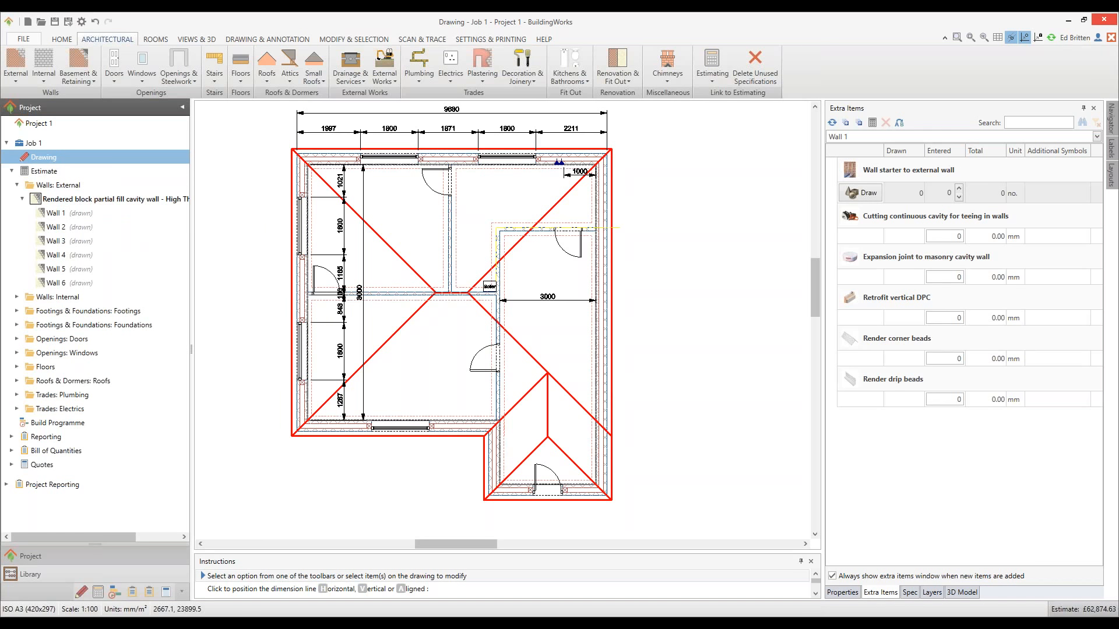
click(57, 214)
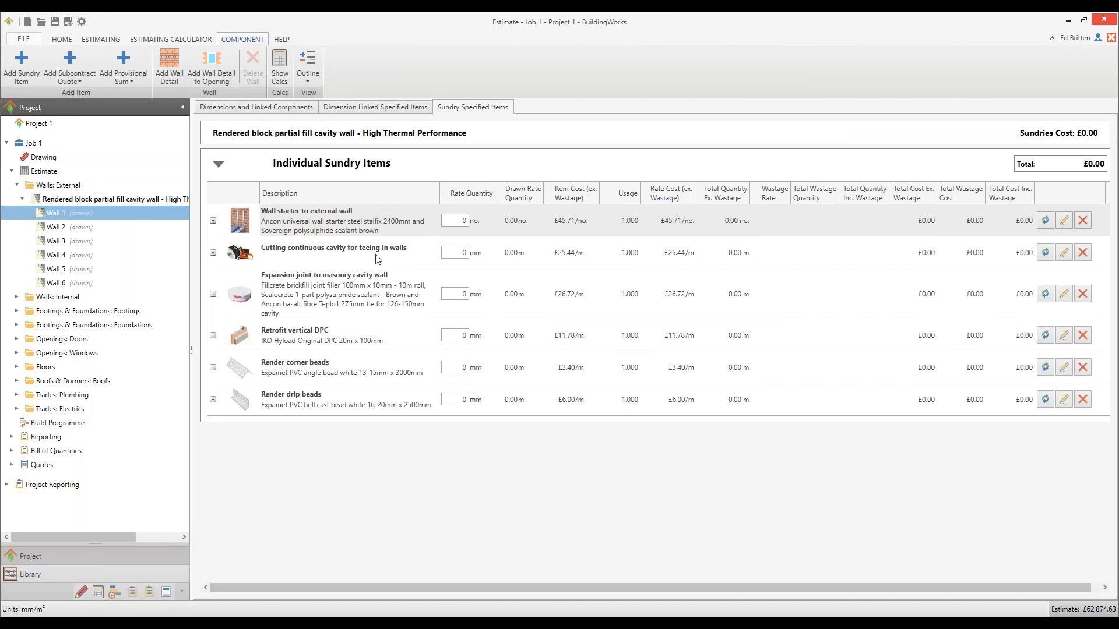
click(372, 110)
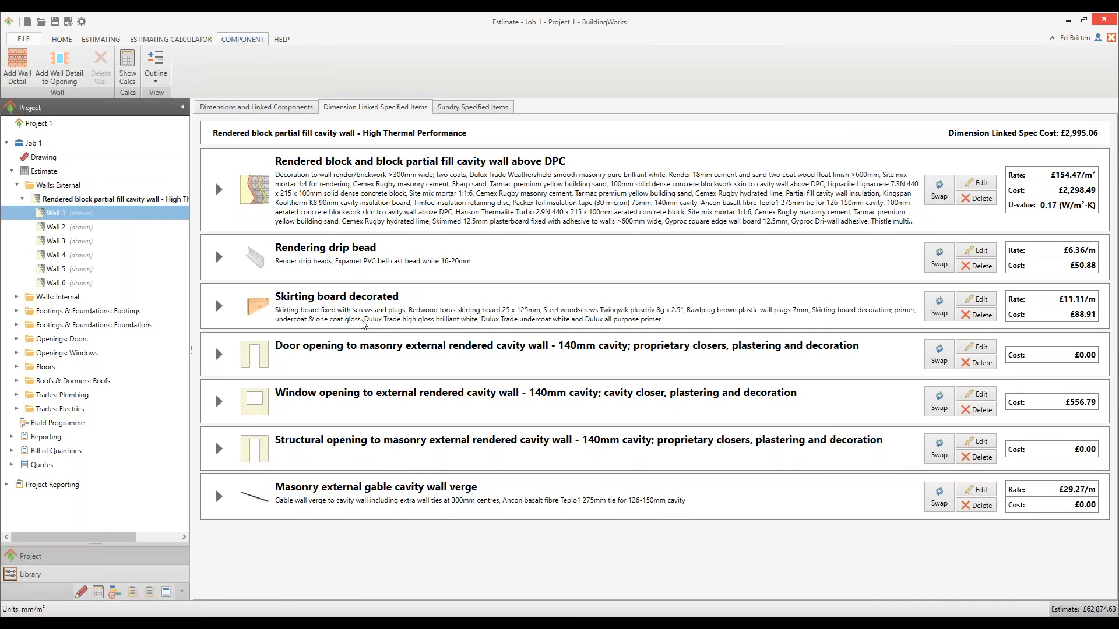
click(264, 111)
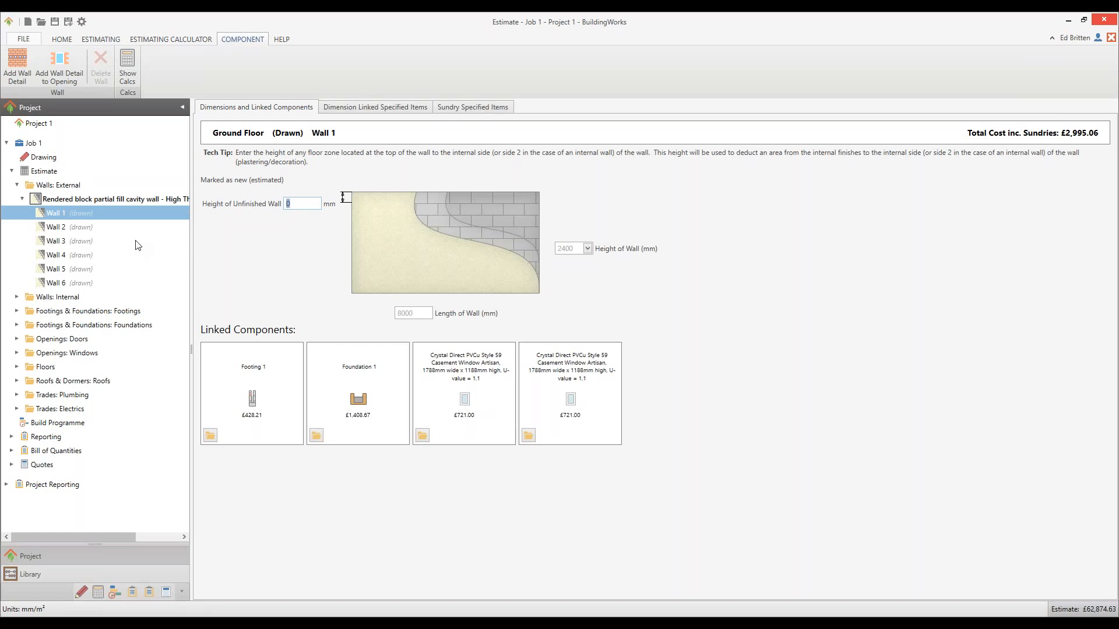
click(57, 241)
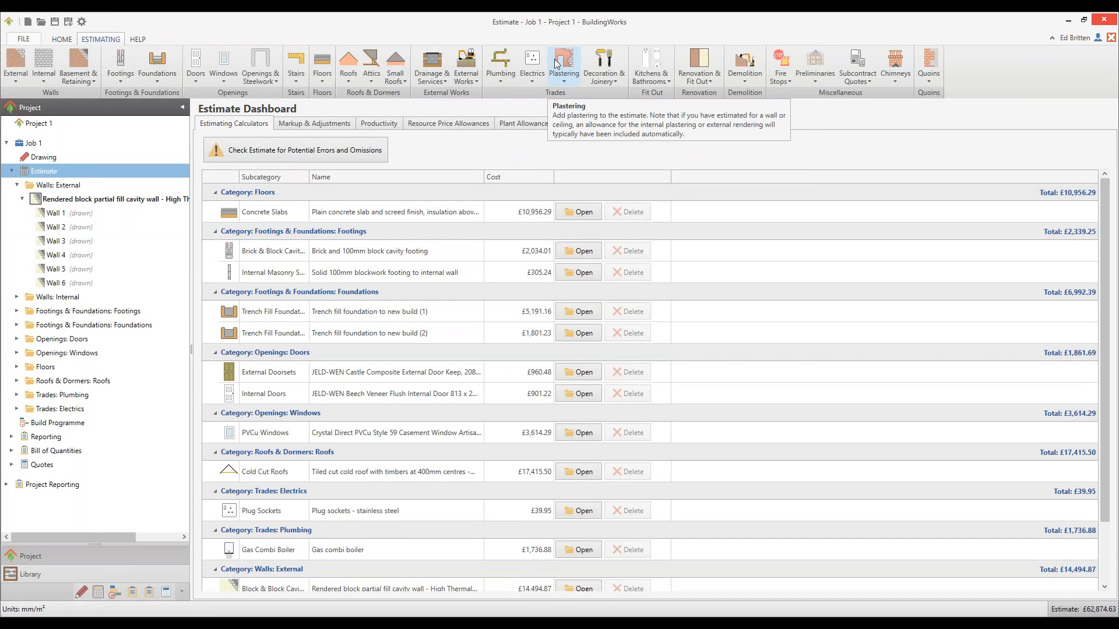
click(744, 79)
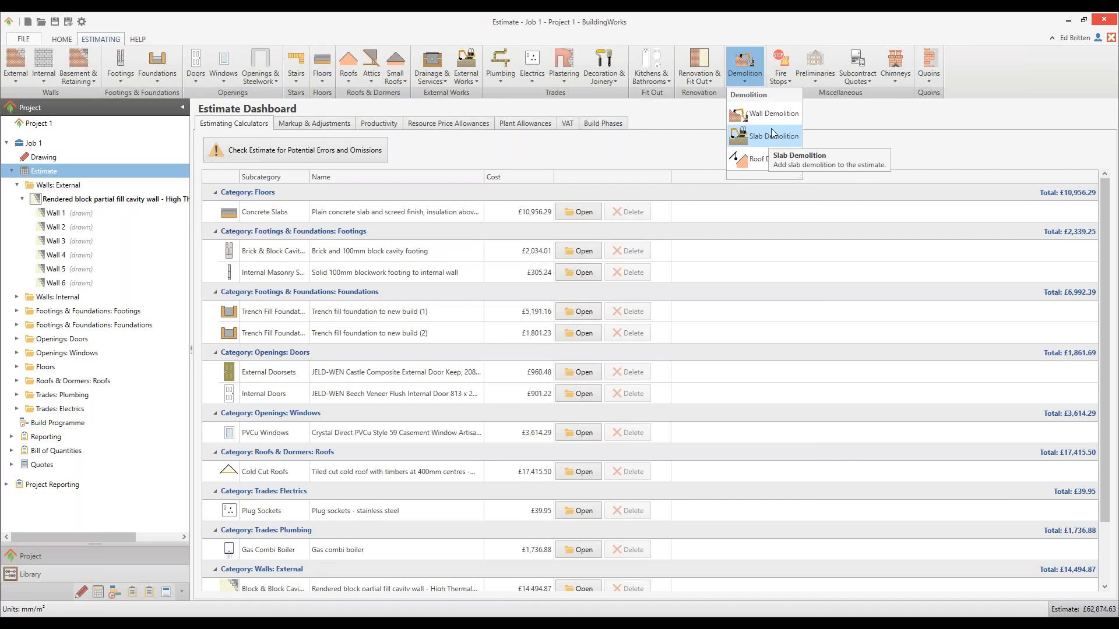
click(816, 80)
click(816, 79)
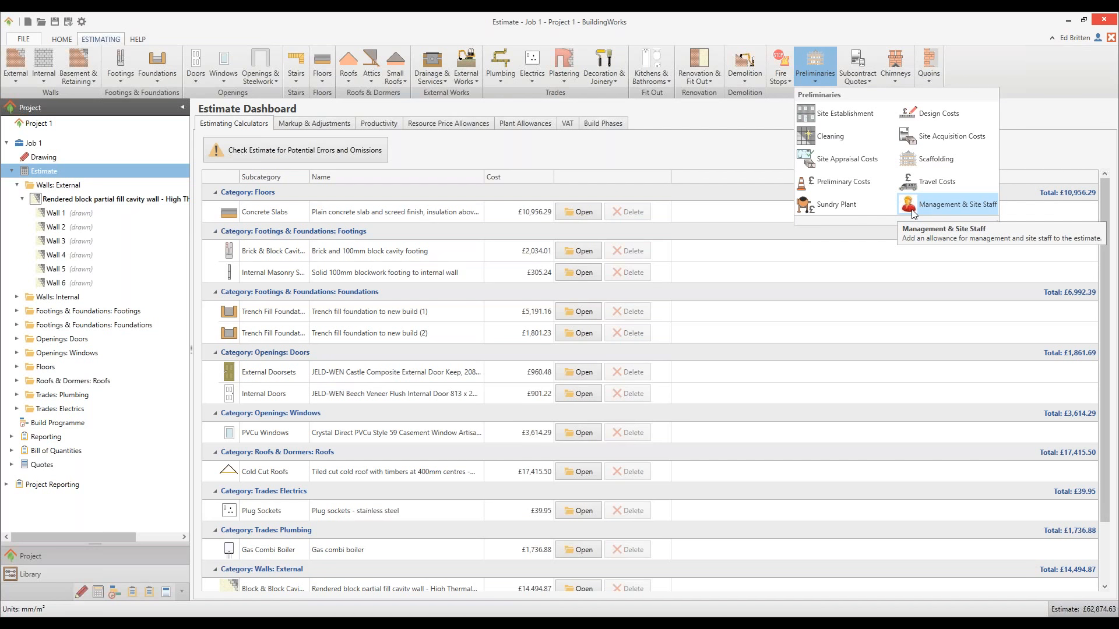
Add a Subcontract Quotations calculator to the estimate.
click(866, 81)
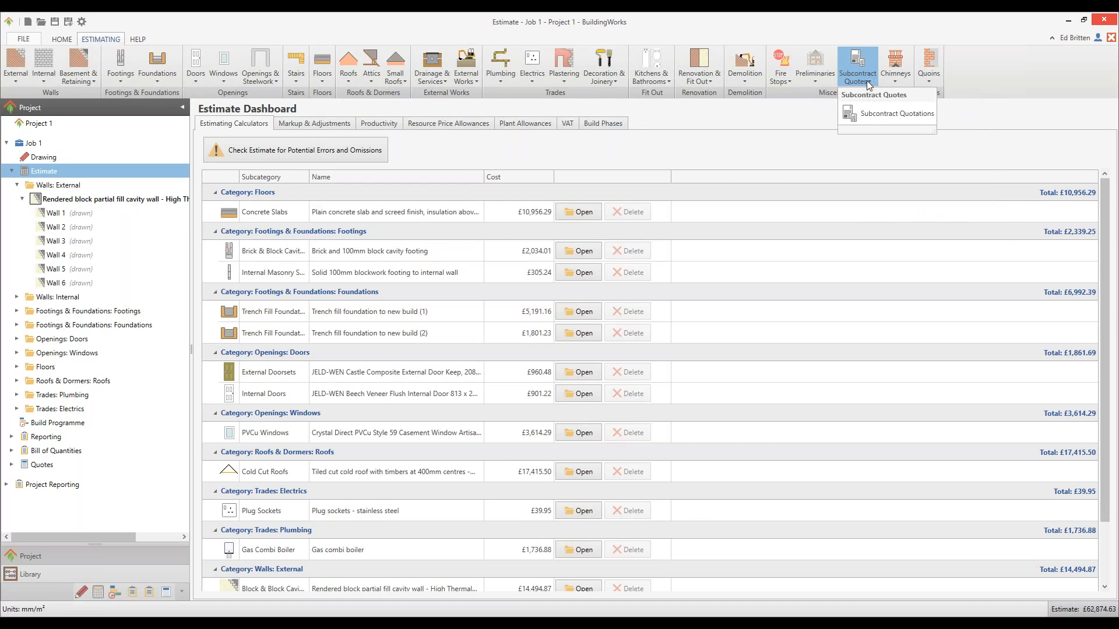
click(891, 114)
click(1008, 539)
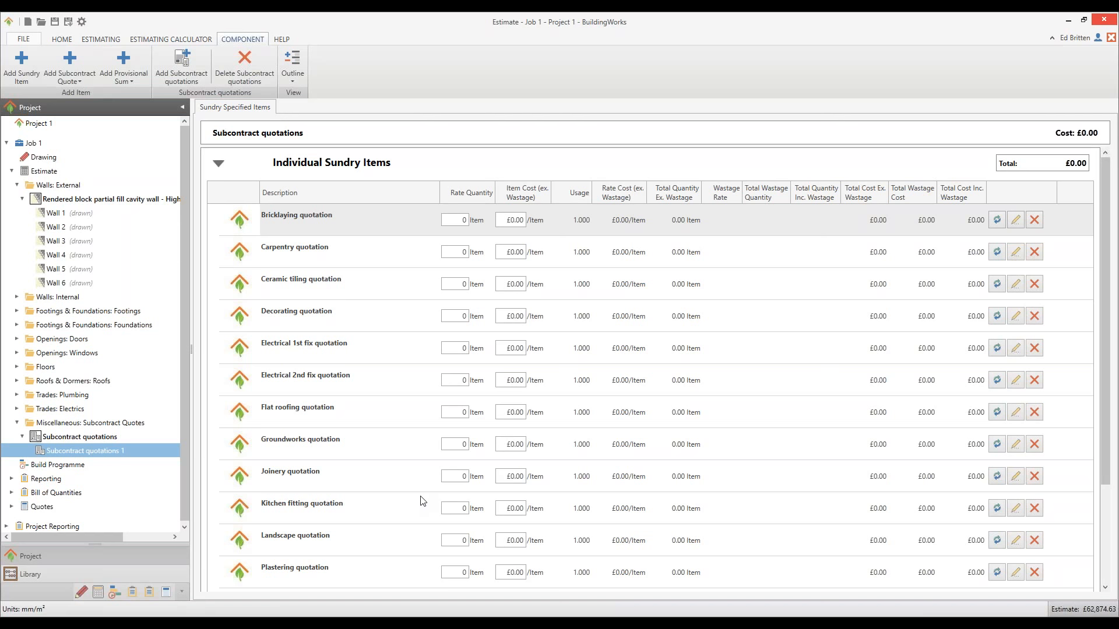
Set the plumbing 1st fix quotation to a quantity of 1 at an item cost of £5,000.
scroll(422, 501, down, 1)
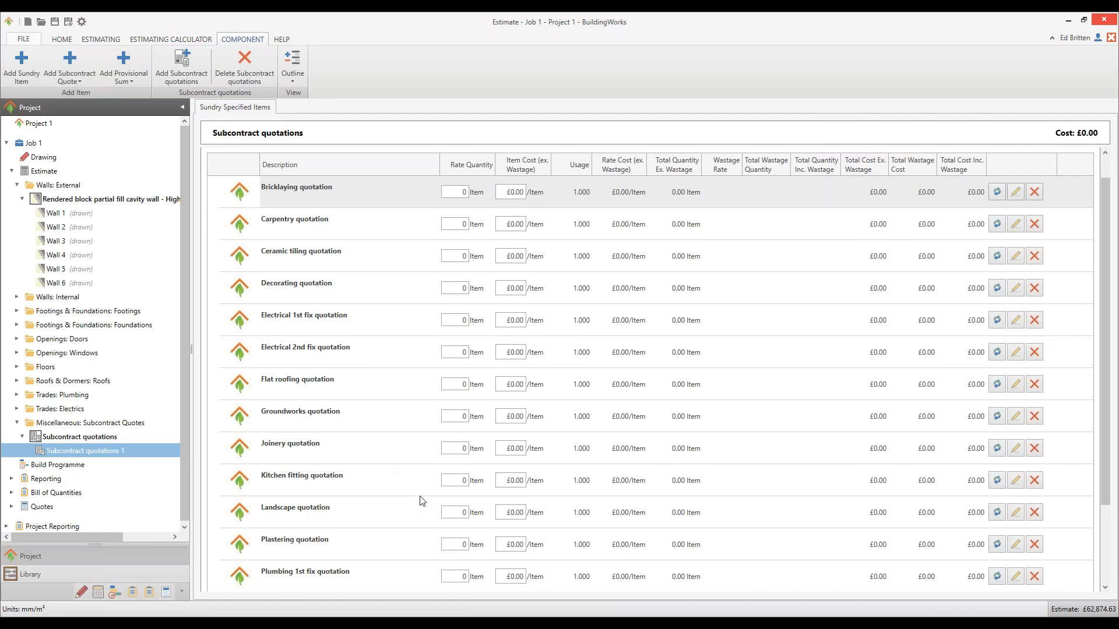
click(468, 577)
text(1)
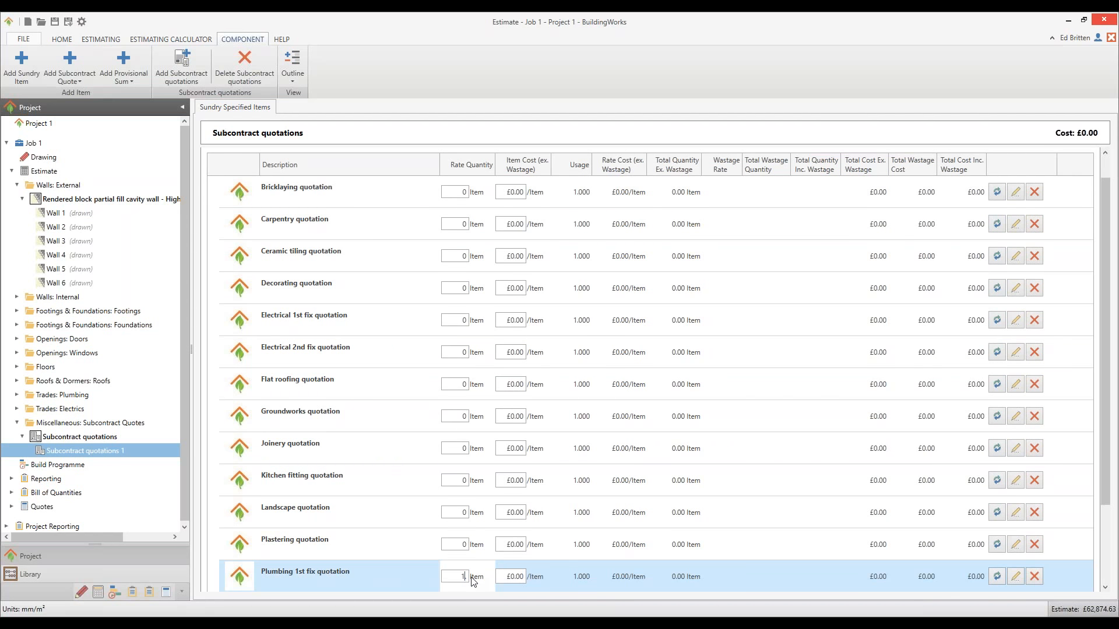
scroll(517, 565, down, 3)
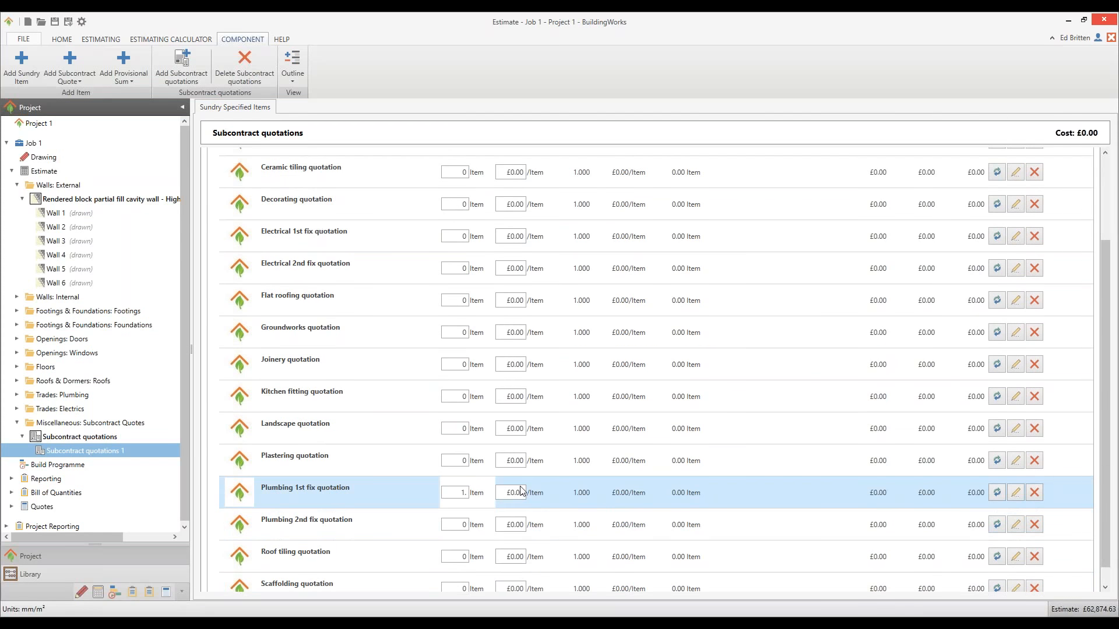
click(506, 493)
text(5,000)
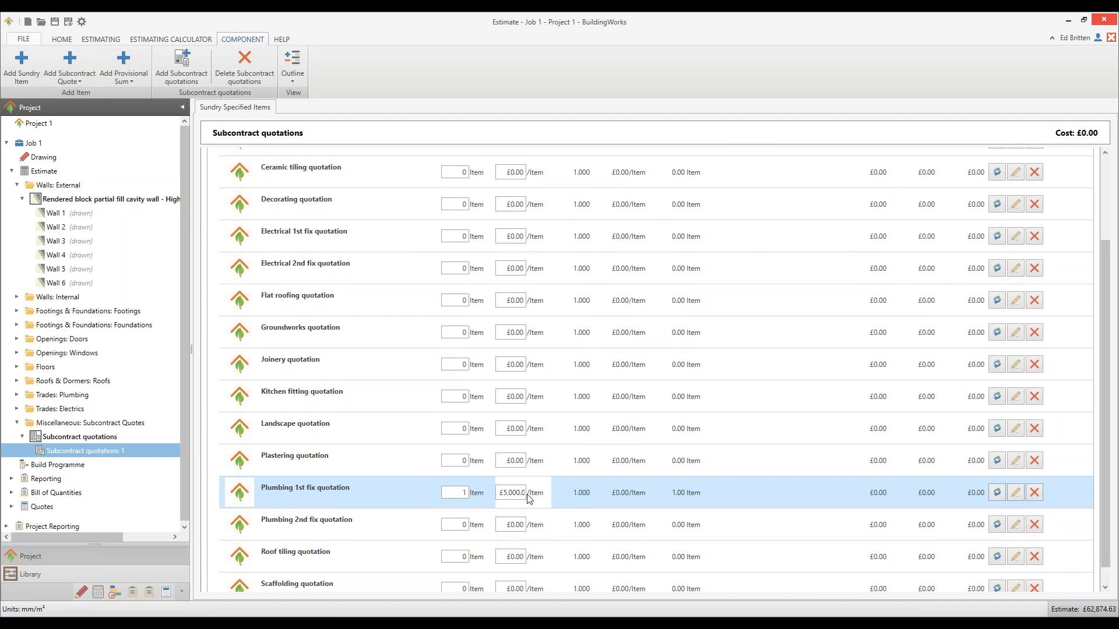
double_click(609, 138)
click(729, 331)
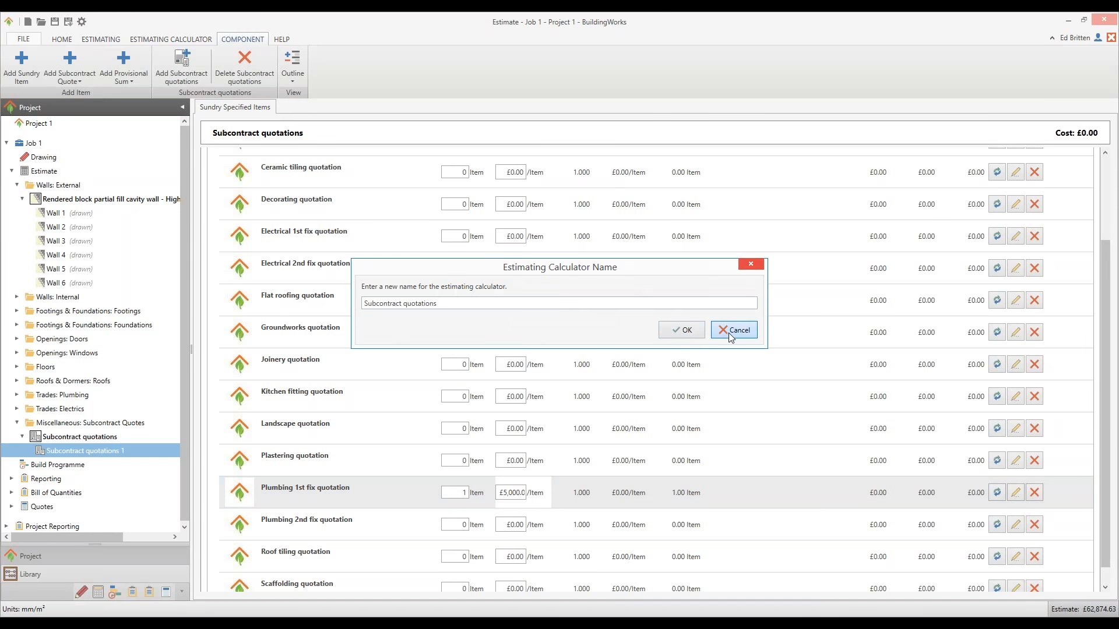
Check the estimate for potential errors and omissions, and view the flagged internal 100mm block wall in the drawing.
click(44, 172)
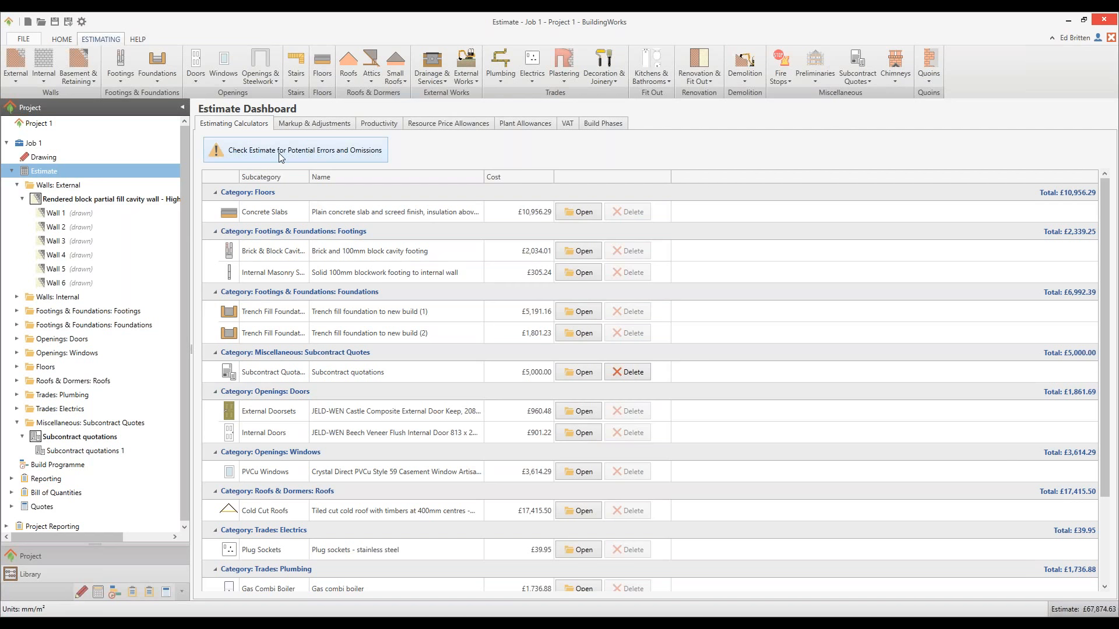
click(345, 155)
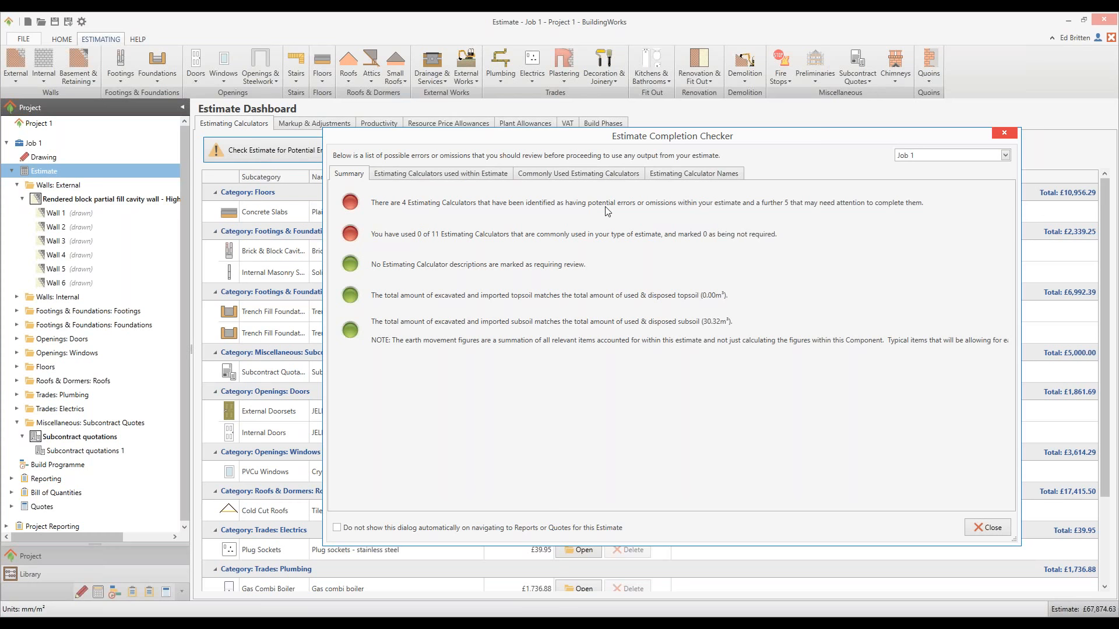
click(429, 174)
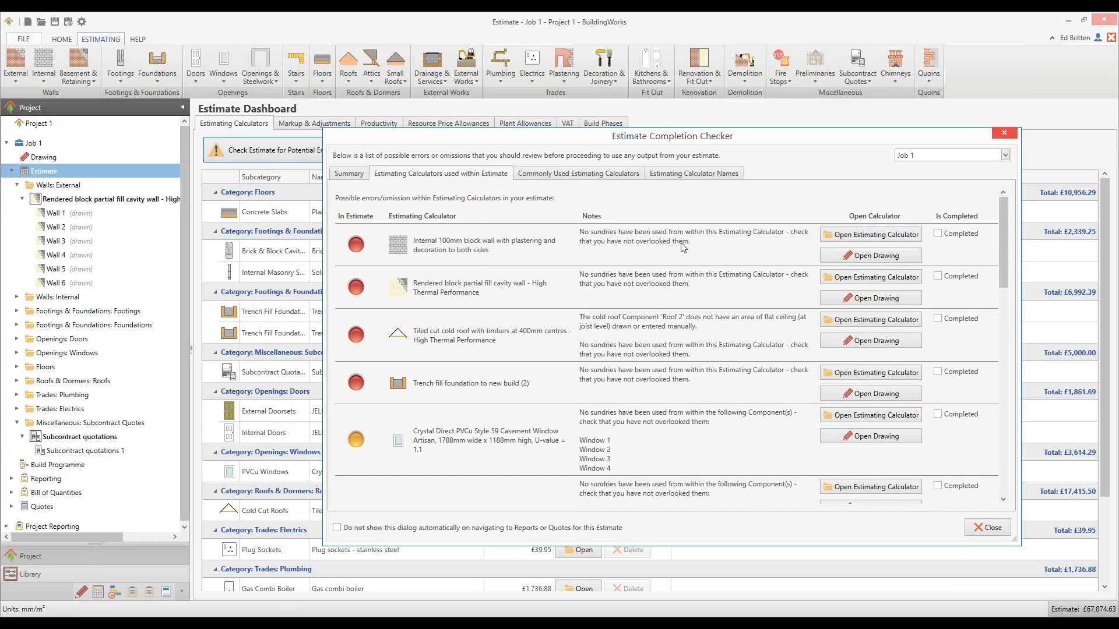
click(870, 257)
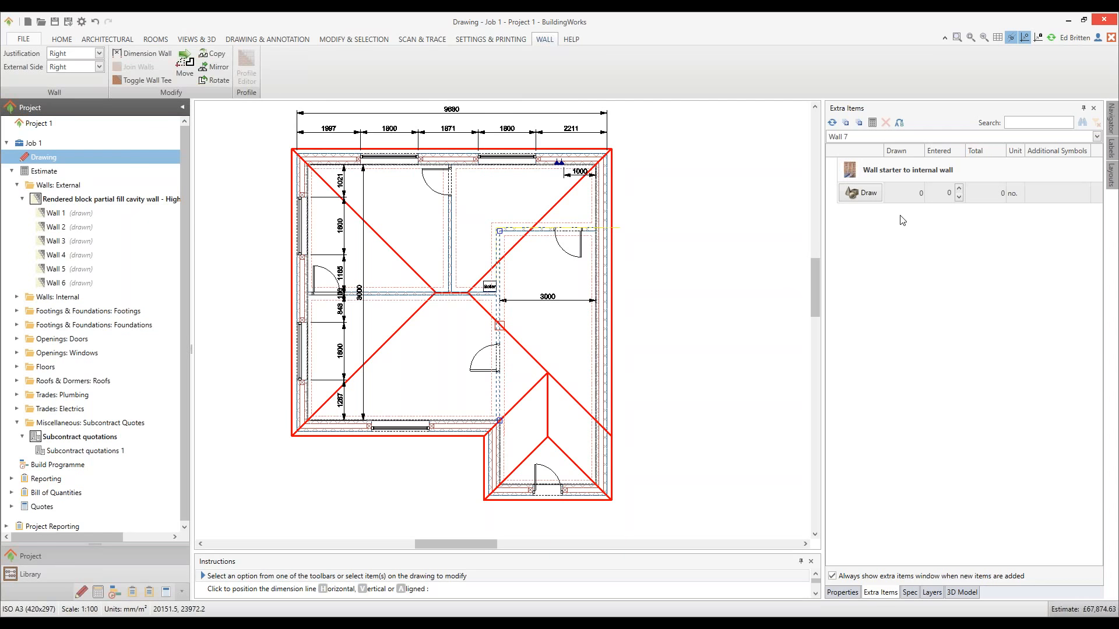
Mark the internal 100mm block wall and rendered block cavity wall calculators as completed in the estimate check, and review the commonly used calculators.
double_click(51, 170)
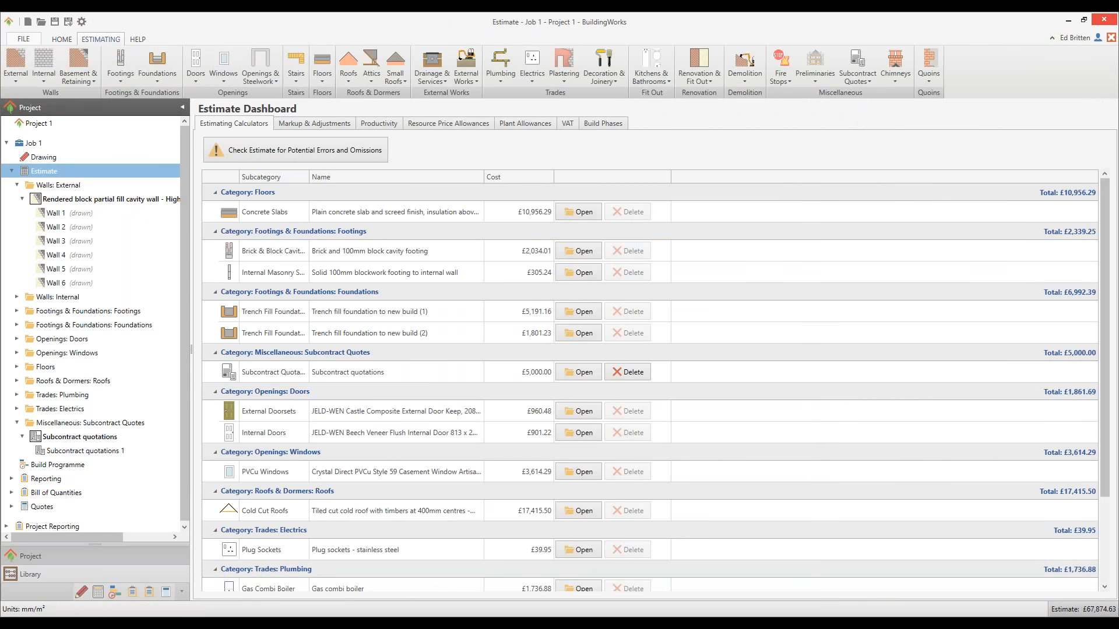
click(340, 156)
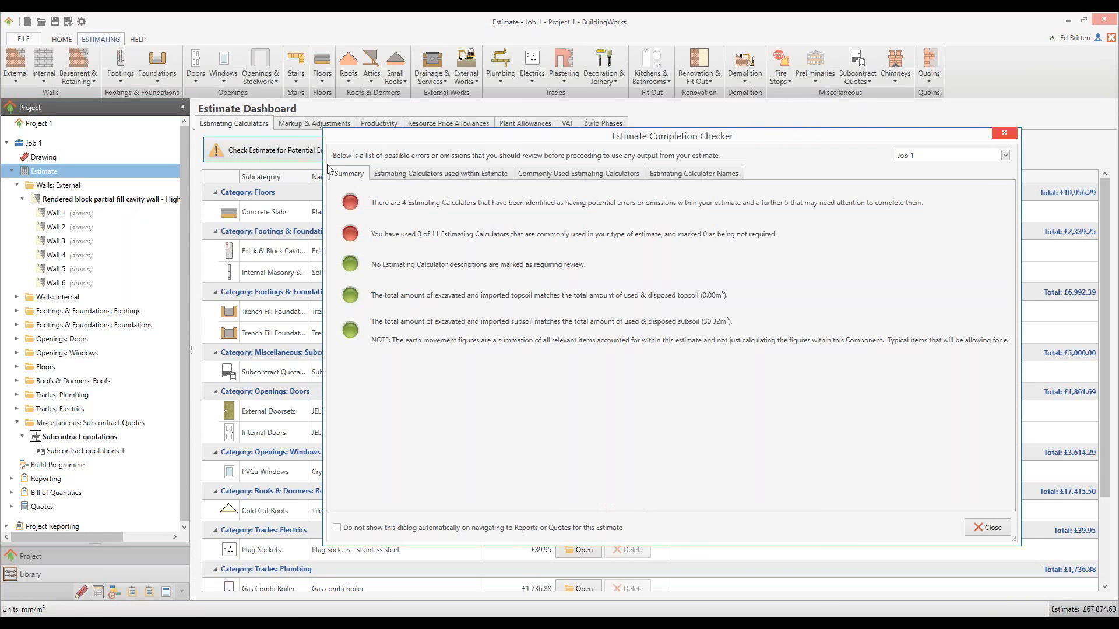
click(418, 176)
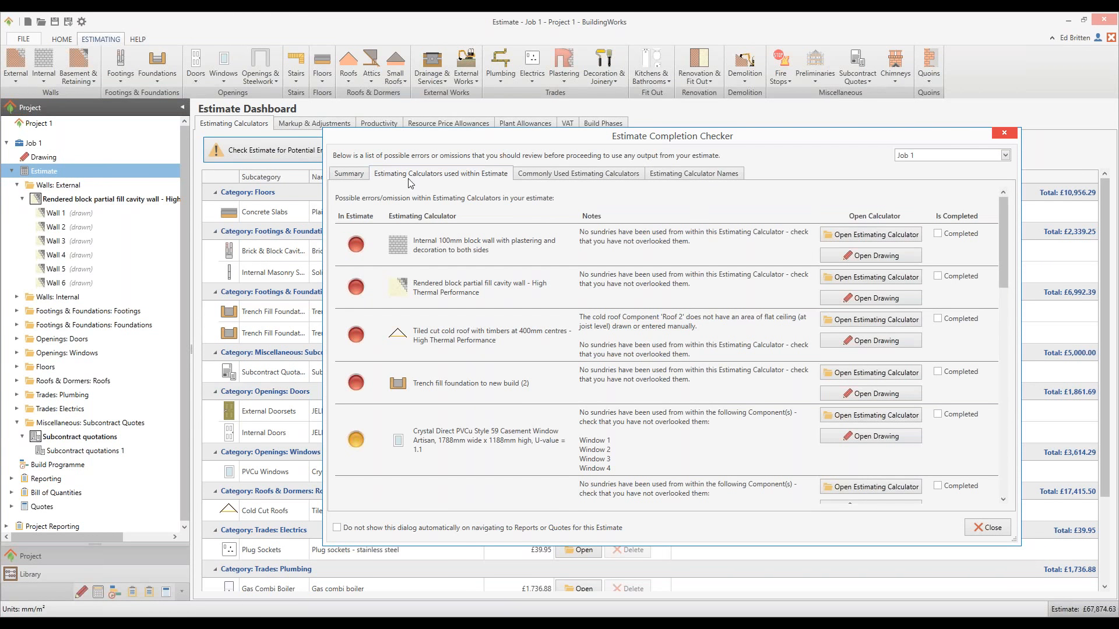
click(937, 233)
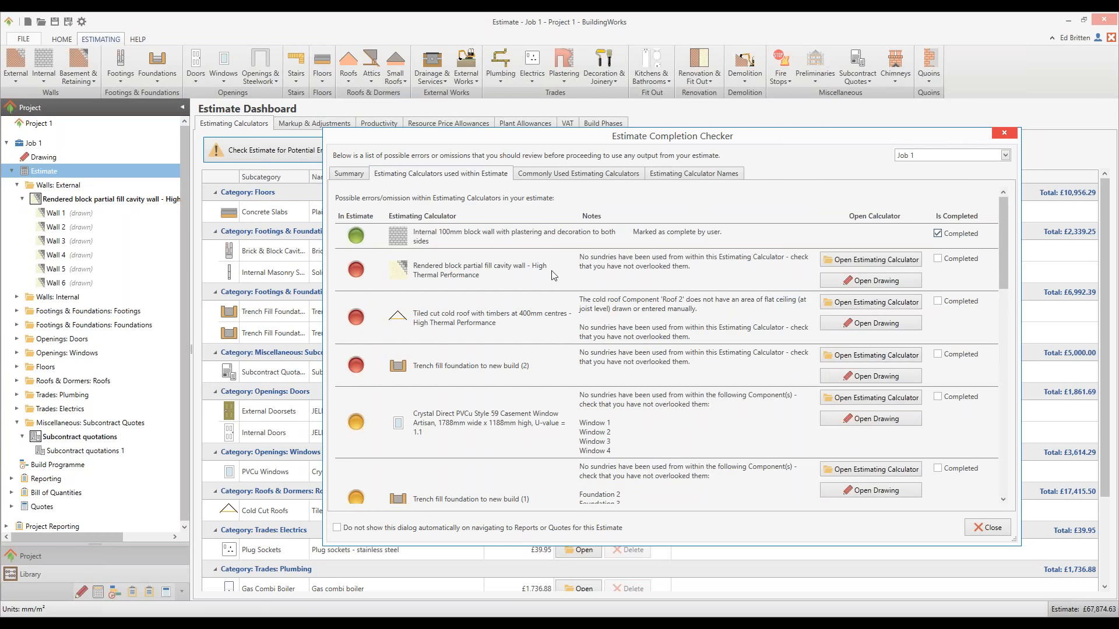
click(937, 259)
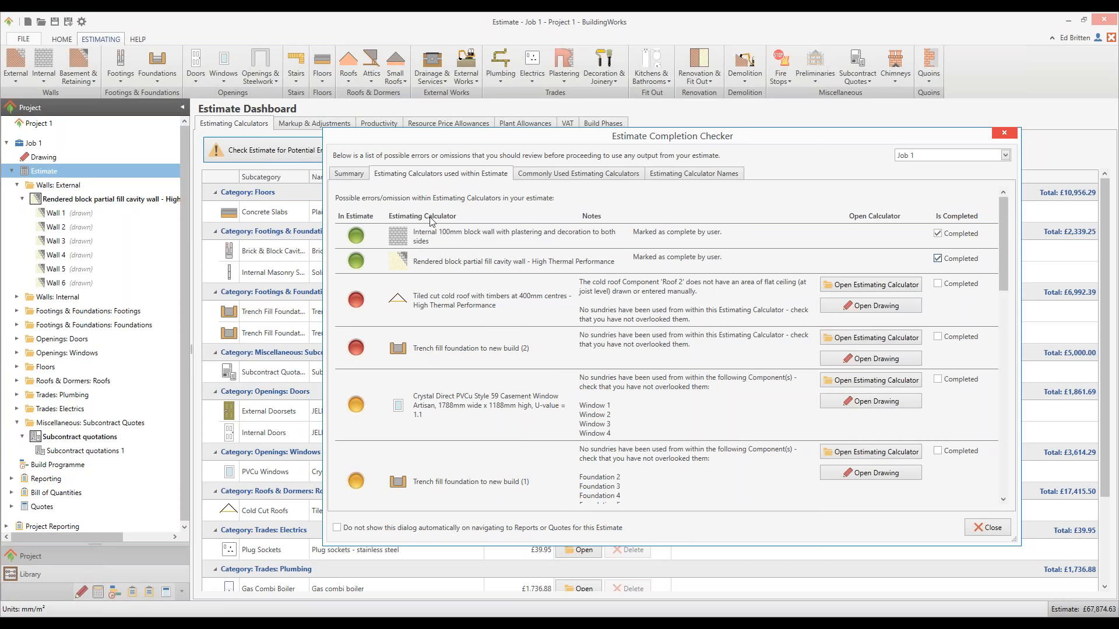
click(571, 175)
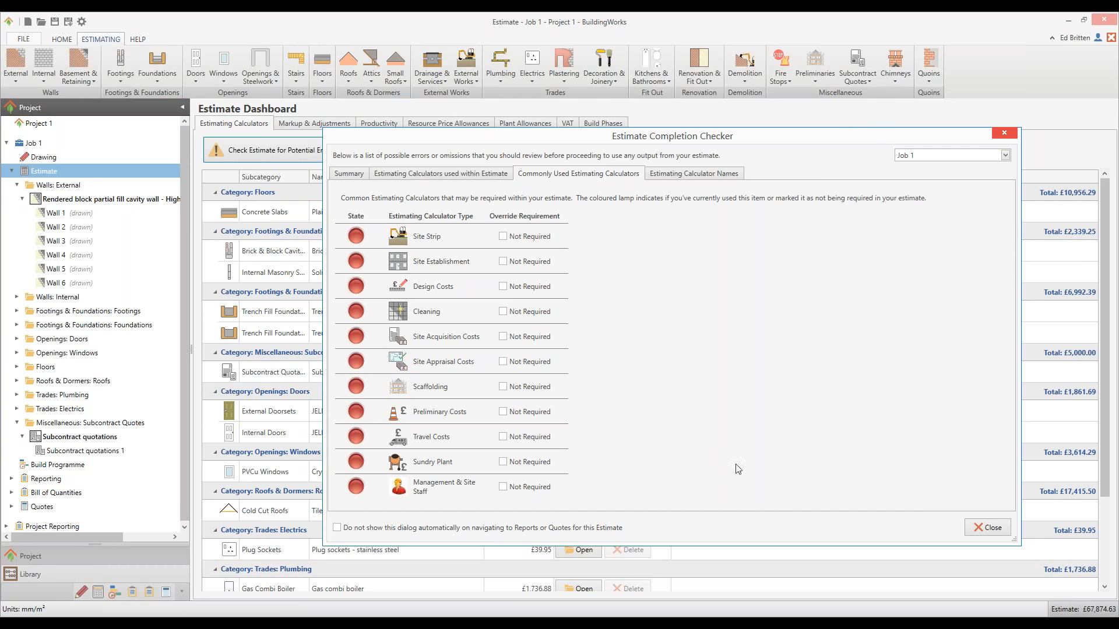
click(996, 532)
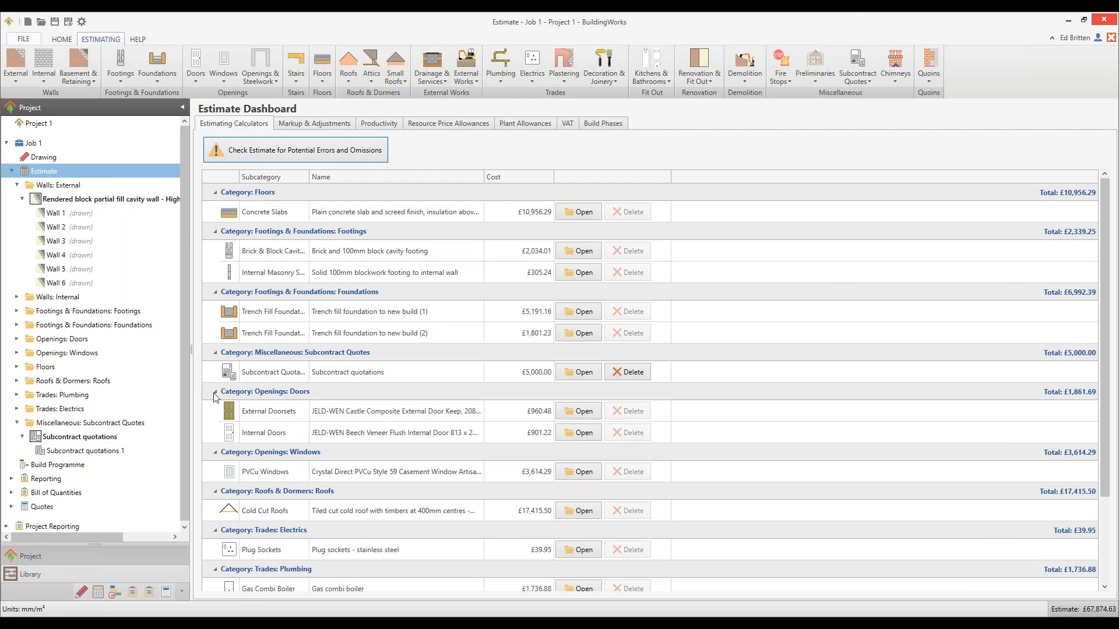
Start a build programme for Job 1 beginning 03/09/2018 with the Typical Build Programme template.
scroll(187, 343, down, 1)
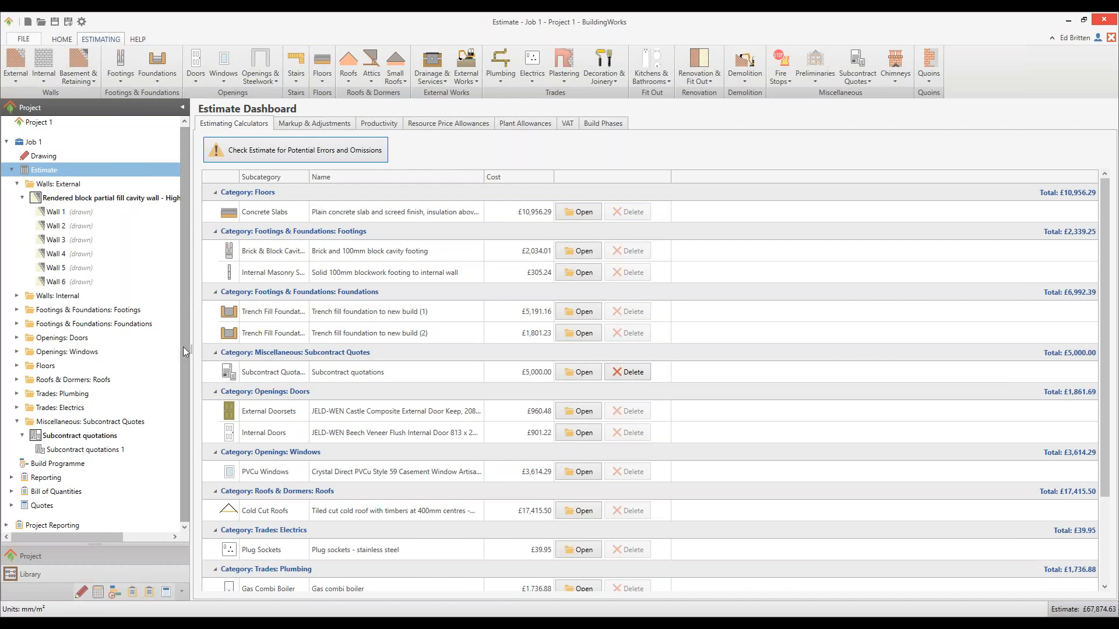
double_click(54, 465)
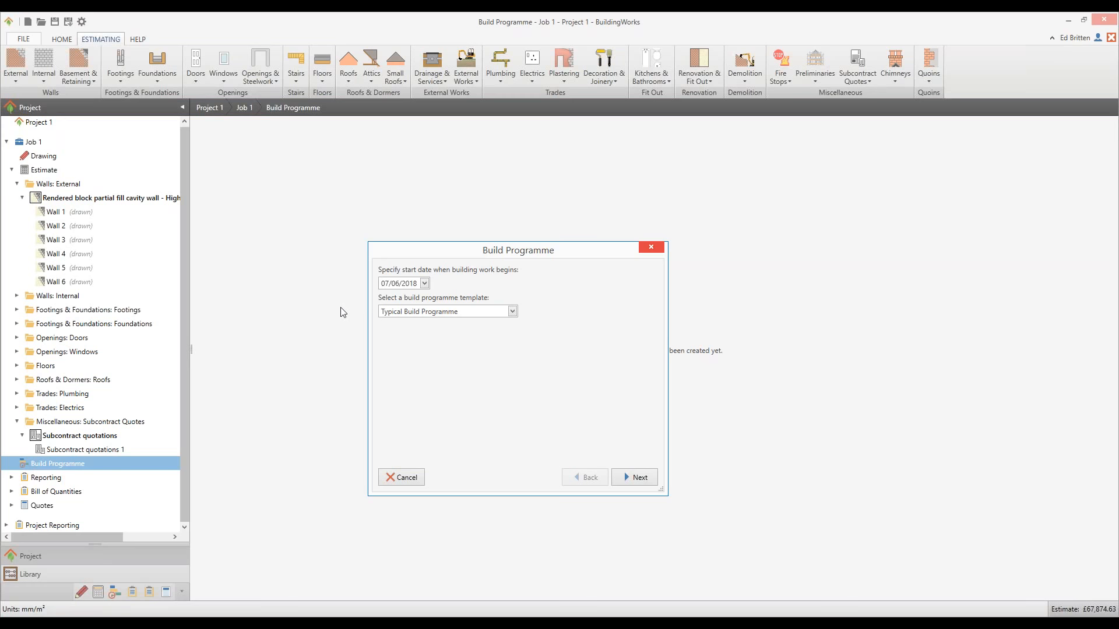
click(425, 284)
click(529, 312)
click(529, 311)
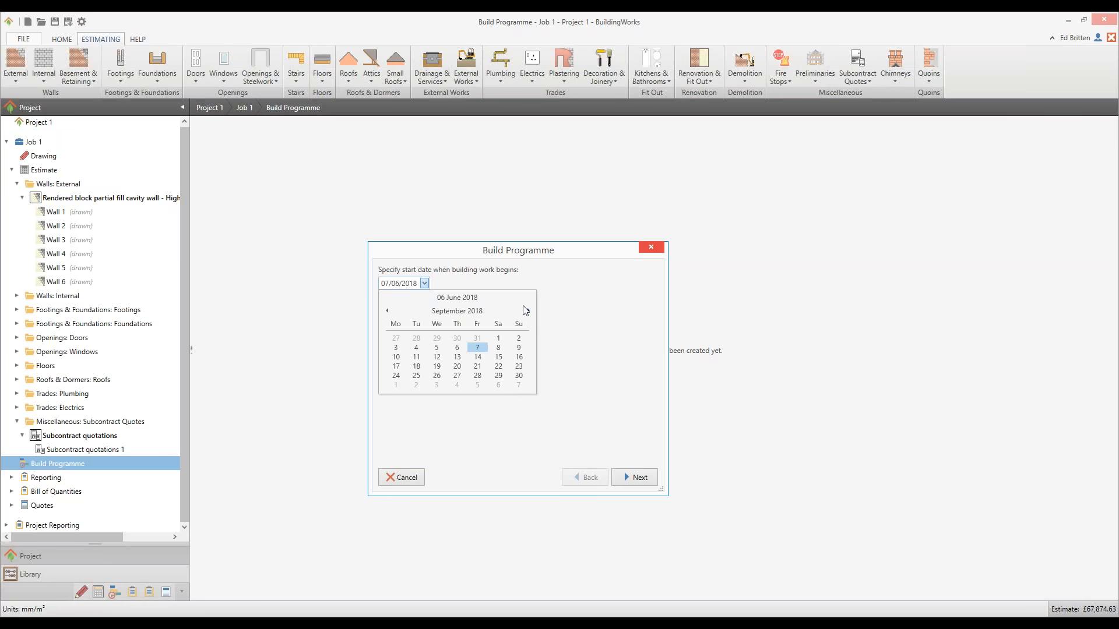
click(396, 350)
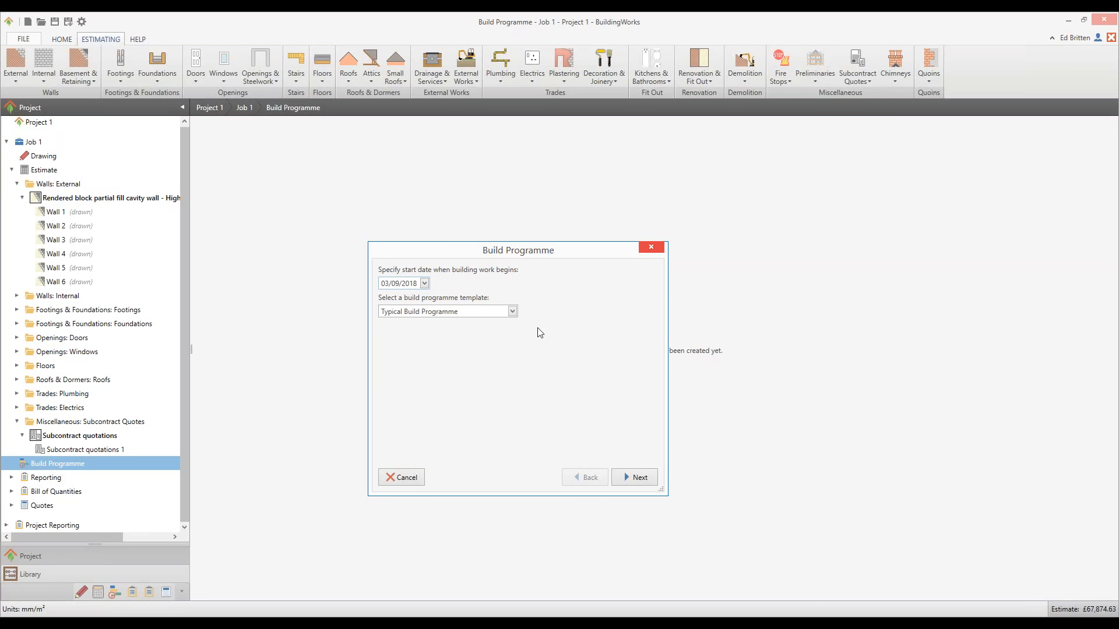
click(639, 479)
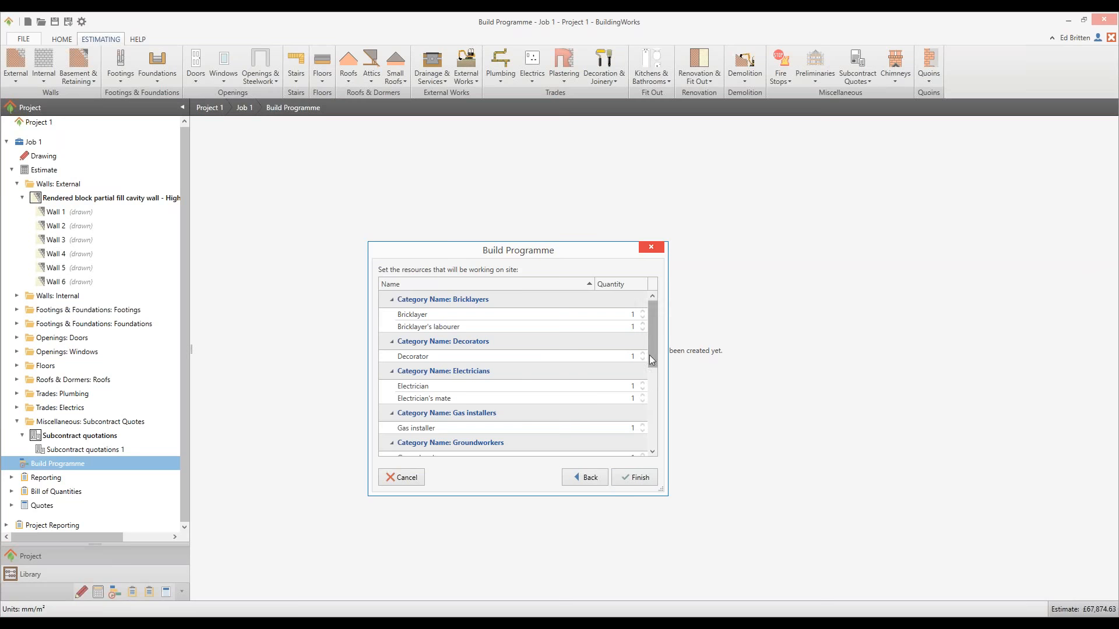
Set the on-site resources to 2 bricklayers, 2 groundworkers, 2 joiners and 2 plasterers, and generate the build programme.
drag(665, 493, 665, 561)
drag(600, 252, 597, 155)
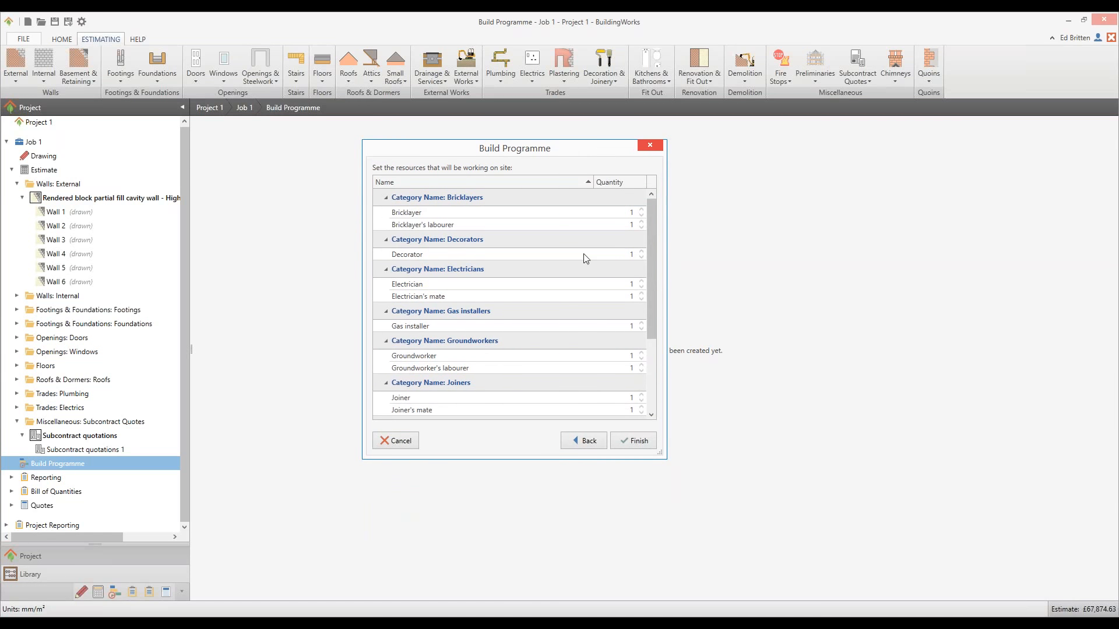
drag(538, 461, 547, 551)
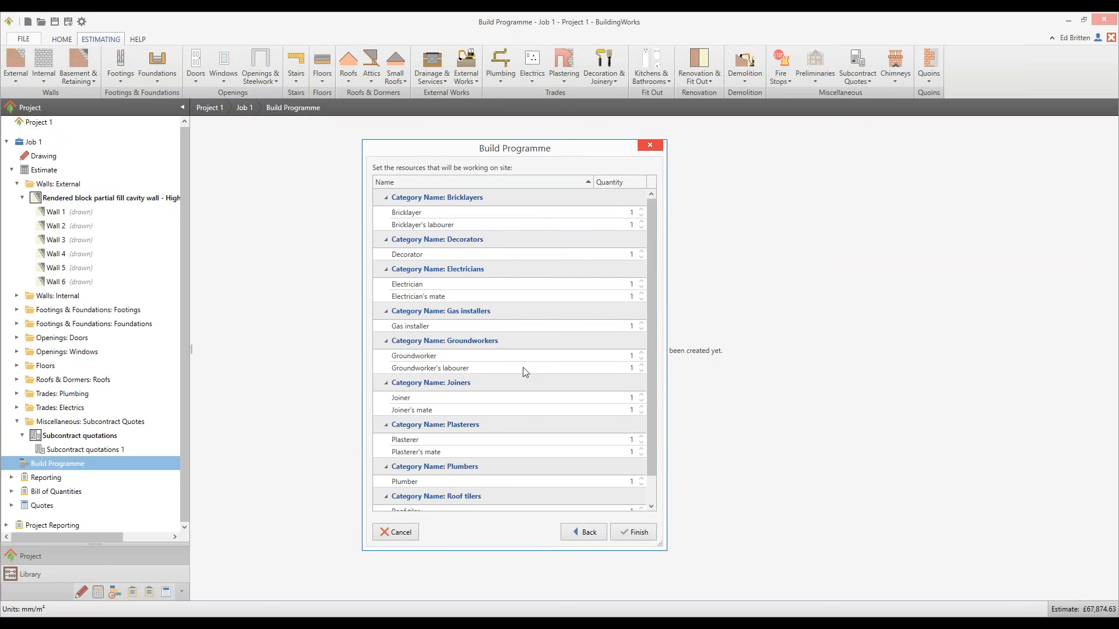
click(641, 210)
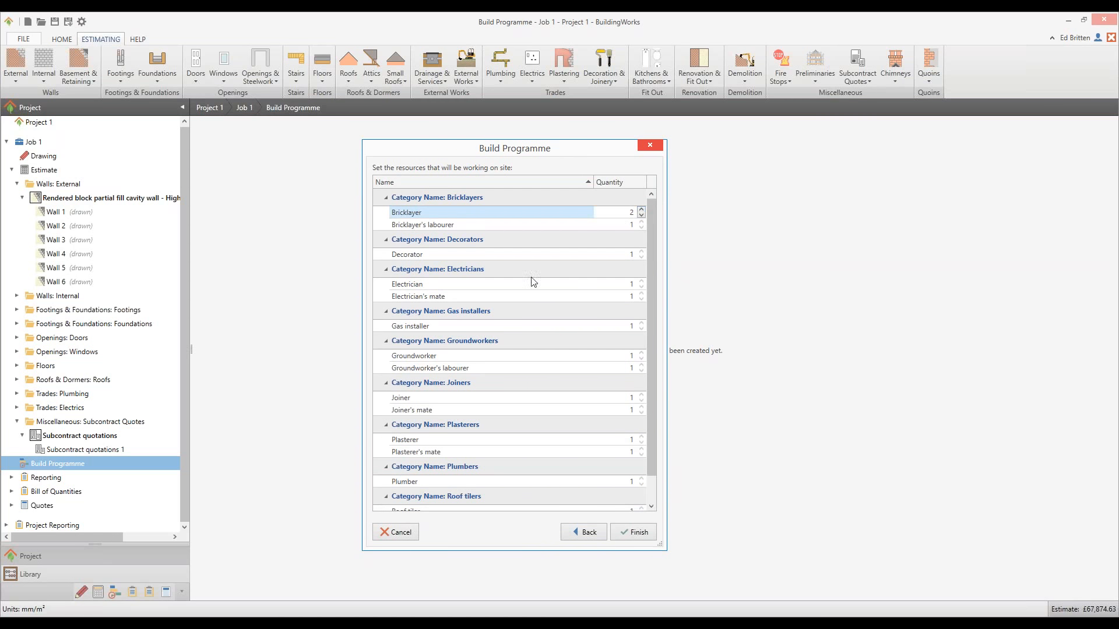
click(641, 352)
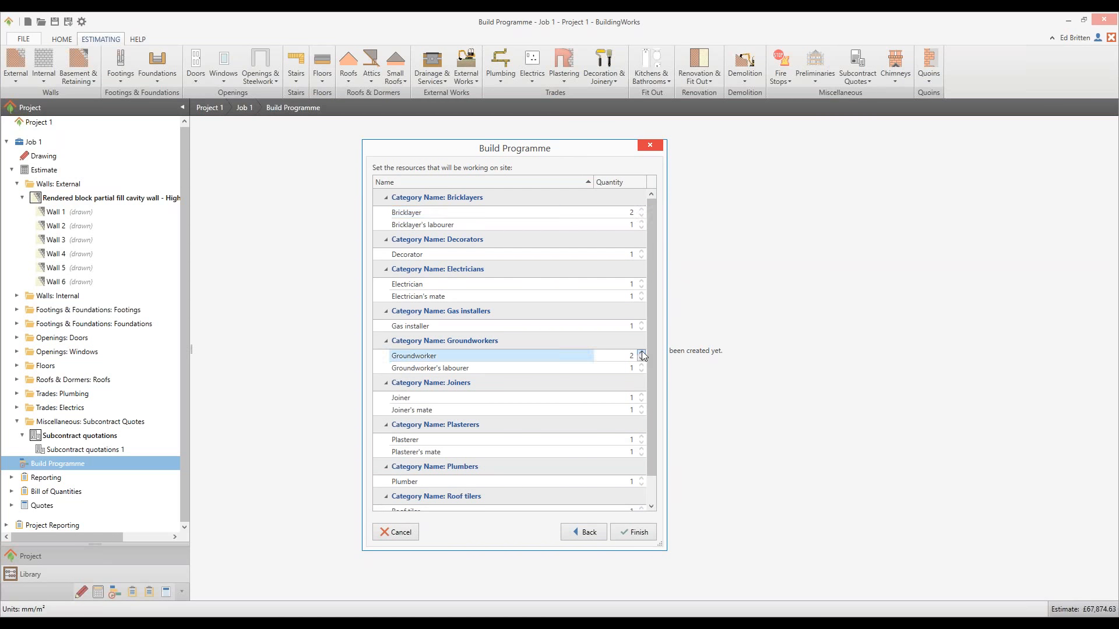
click(641, 395)
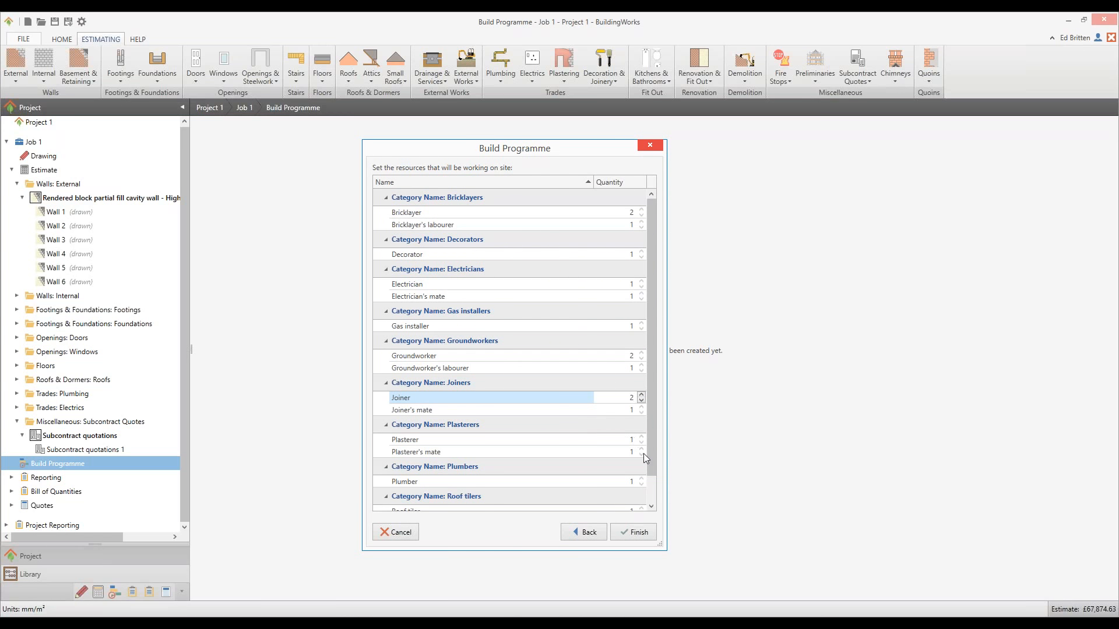
click(641, 437)
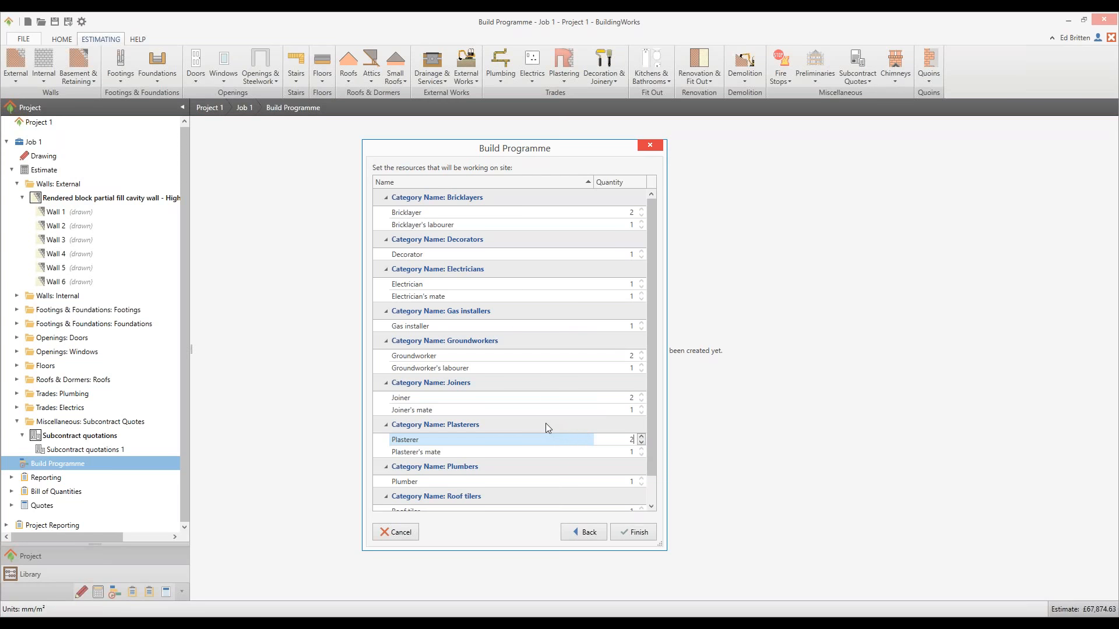
click(640, 534)
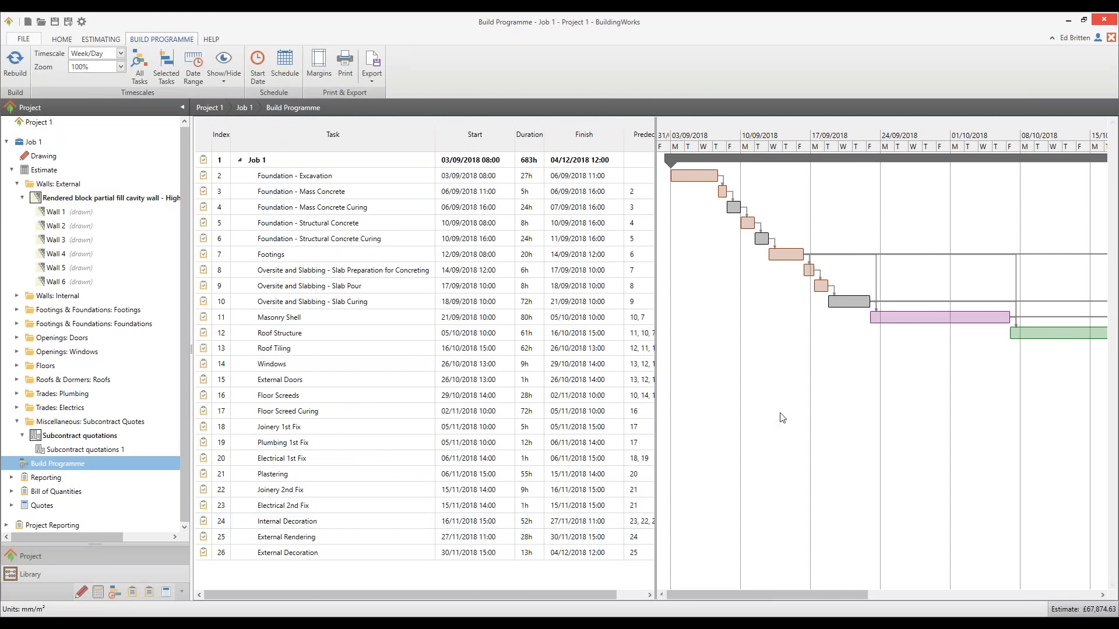
Widen the Gantt chart area and review the scheduled tasks along the timeline.
drag(829, 597, 866, 589)
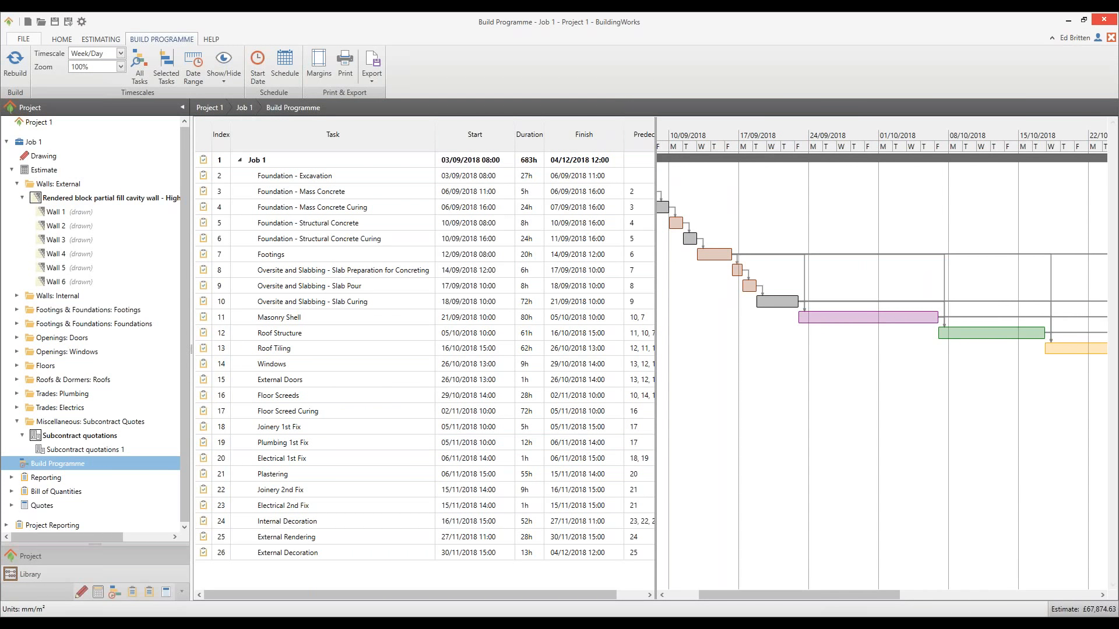
drag(656, 373, 413, 373)
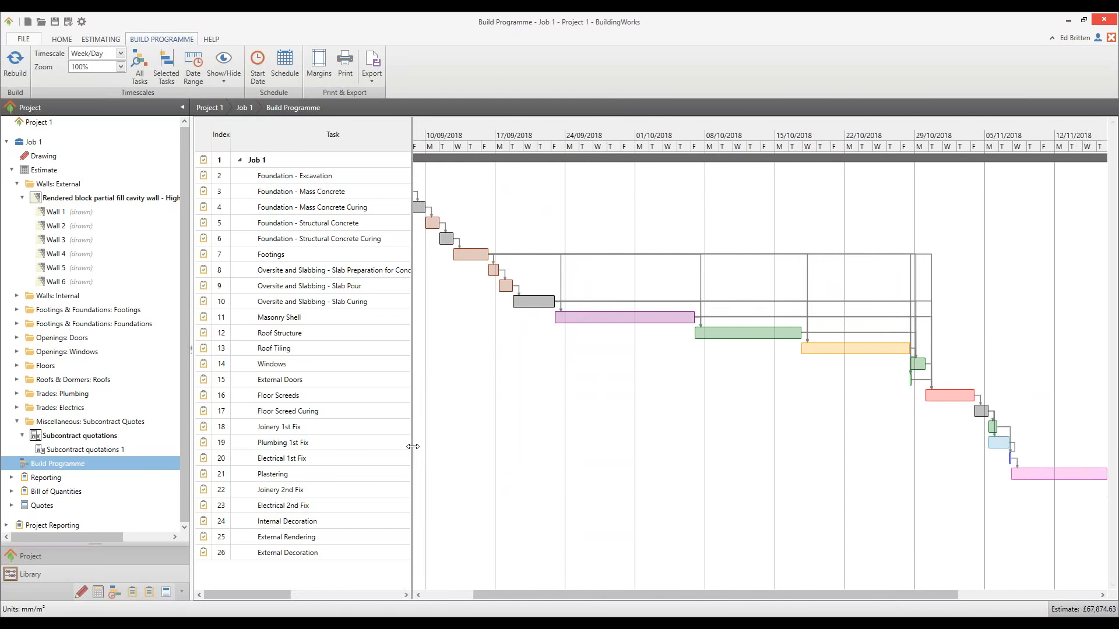
drag(728, 594, 669, 592)
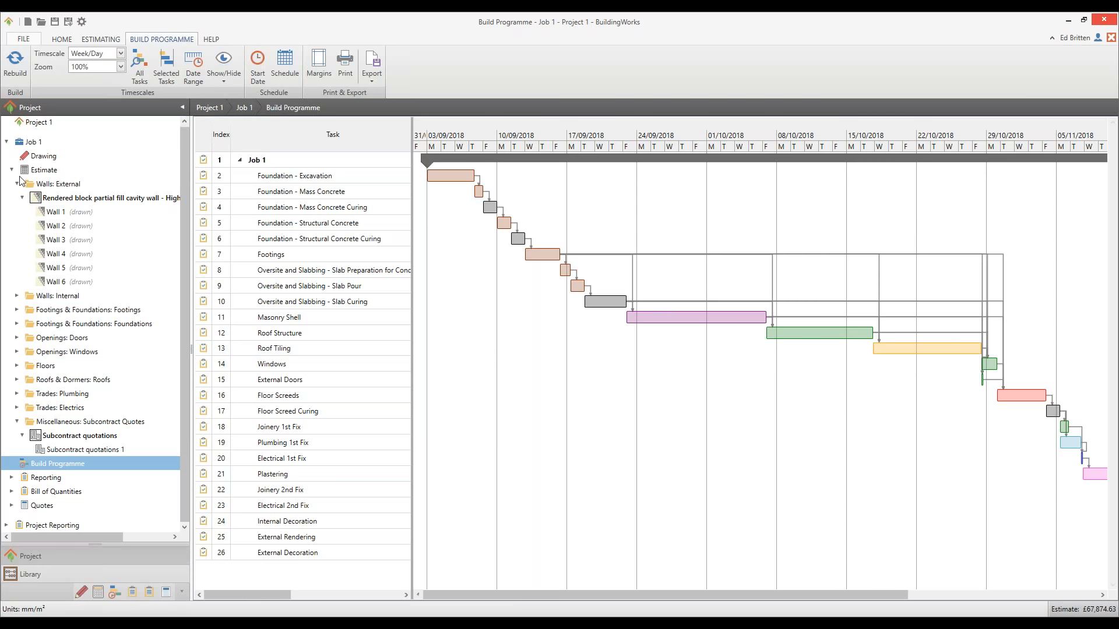
Rebuild the build programme with 4 bricklayers and 2 bricklayer's labourers.
click(15, 61)
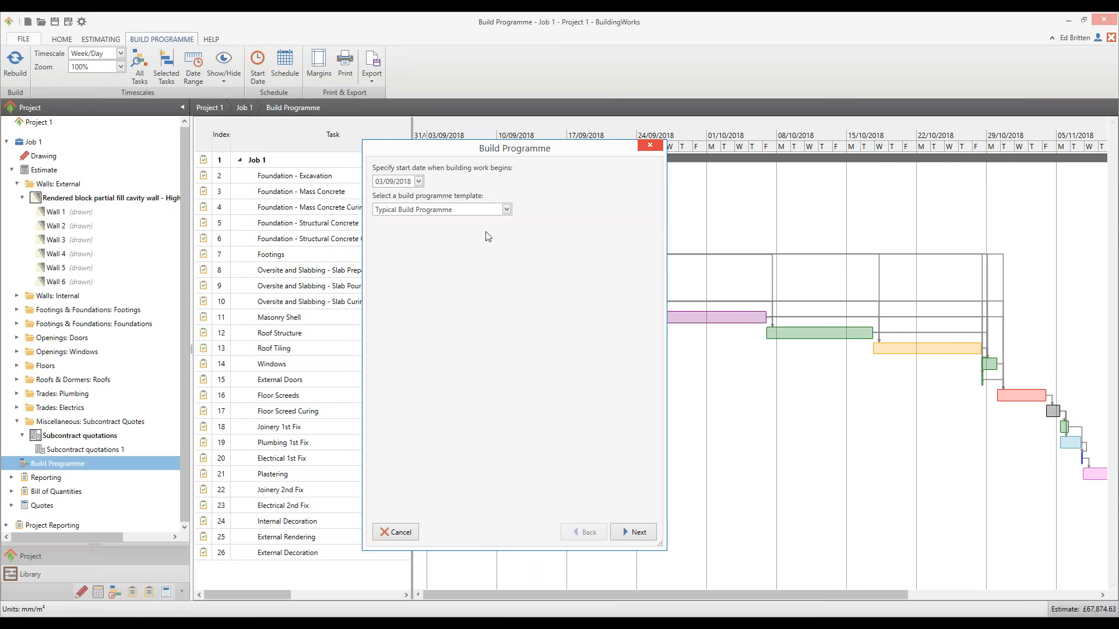
click(635, 532)
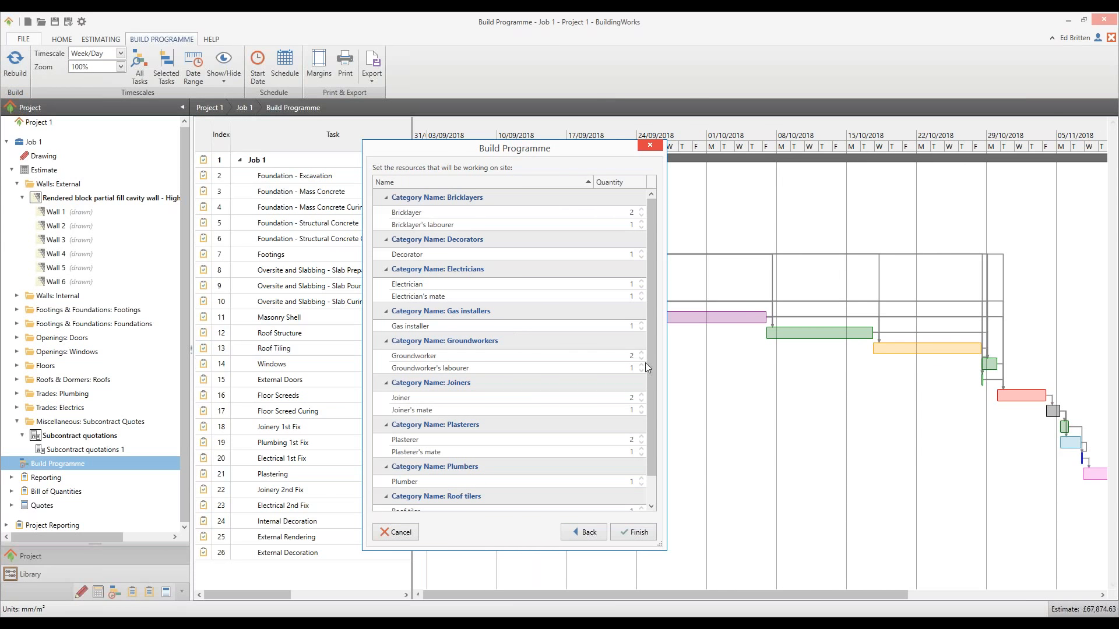
click(642, 210)
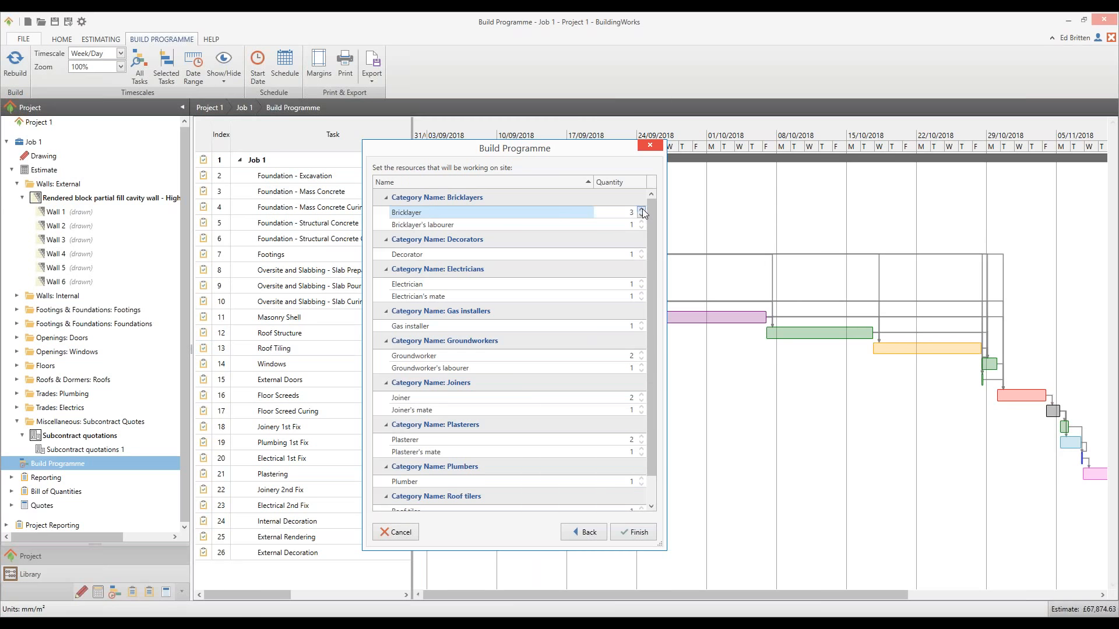
click(642, 210)
click(641, 222)
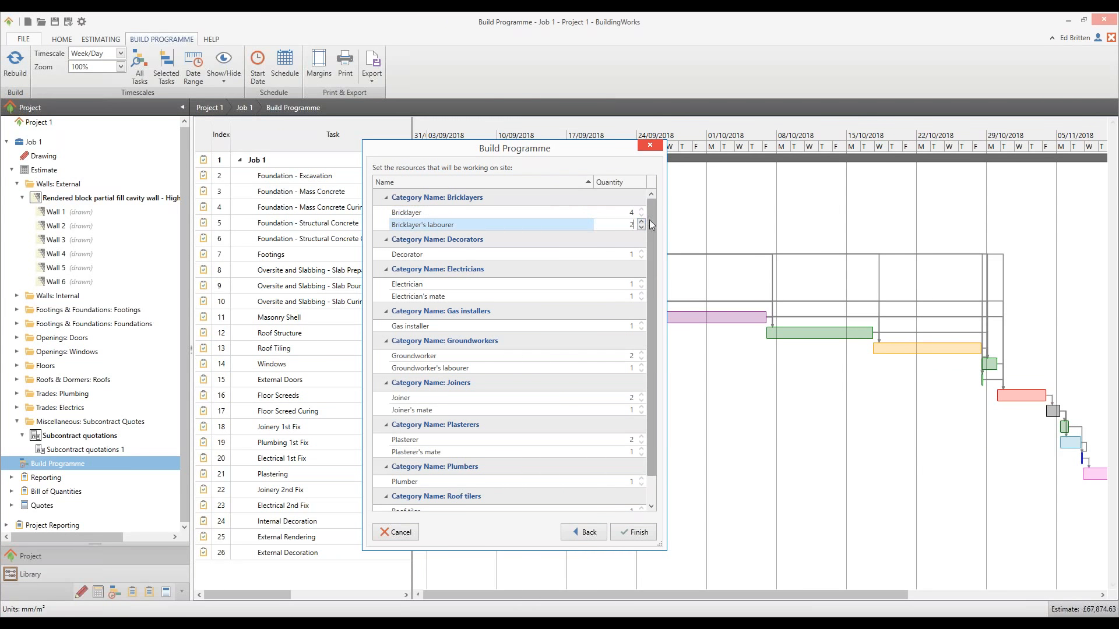
click(646, 537)
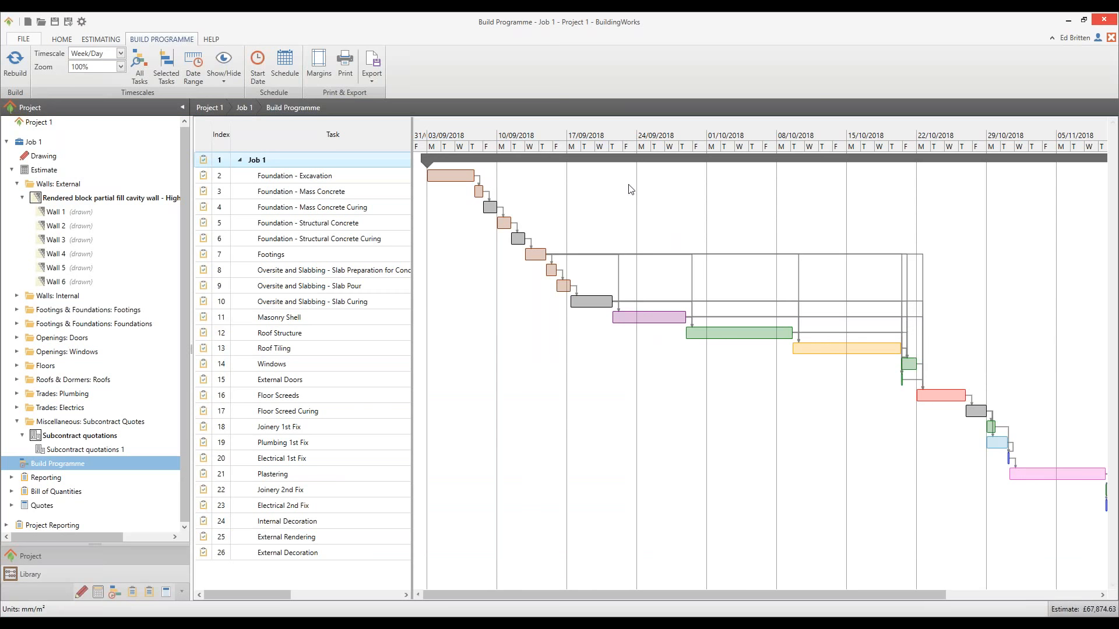
Open the job's Cash flow report and stop the Estimate Completion Checker from showing automatically for this estimate.
mouse_move(662, 325)
click(18, 184)
click(11, 380)
drag(184, 288, 177, 383)
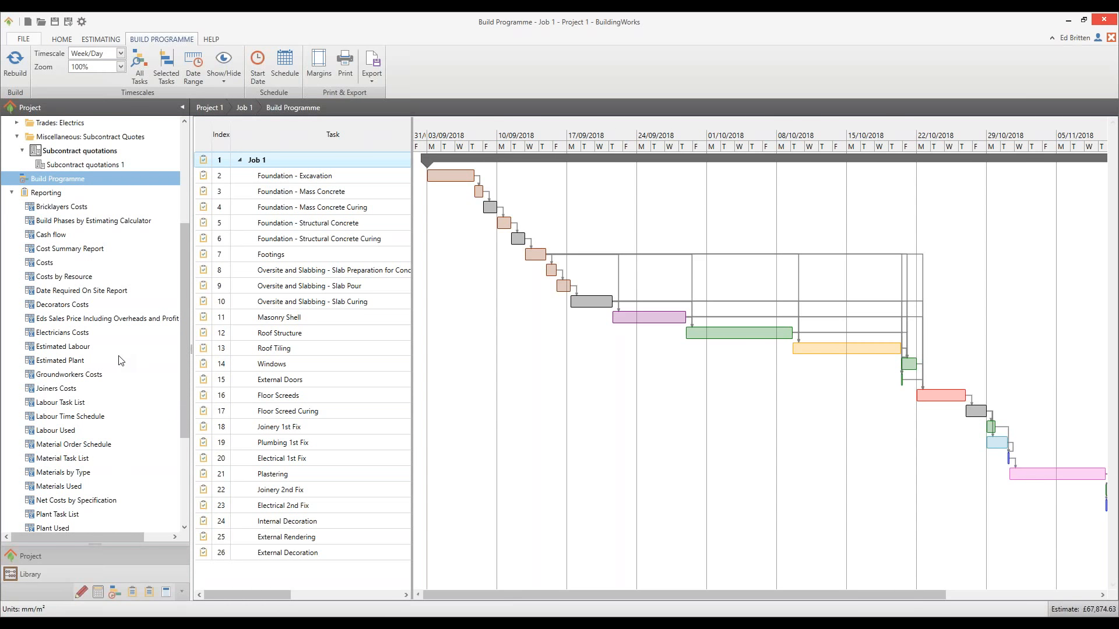
click(56, 236)
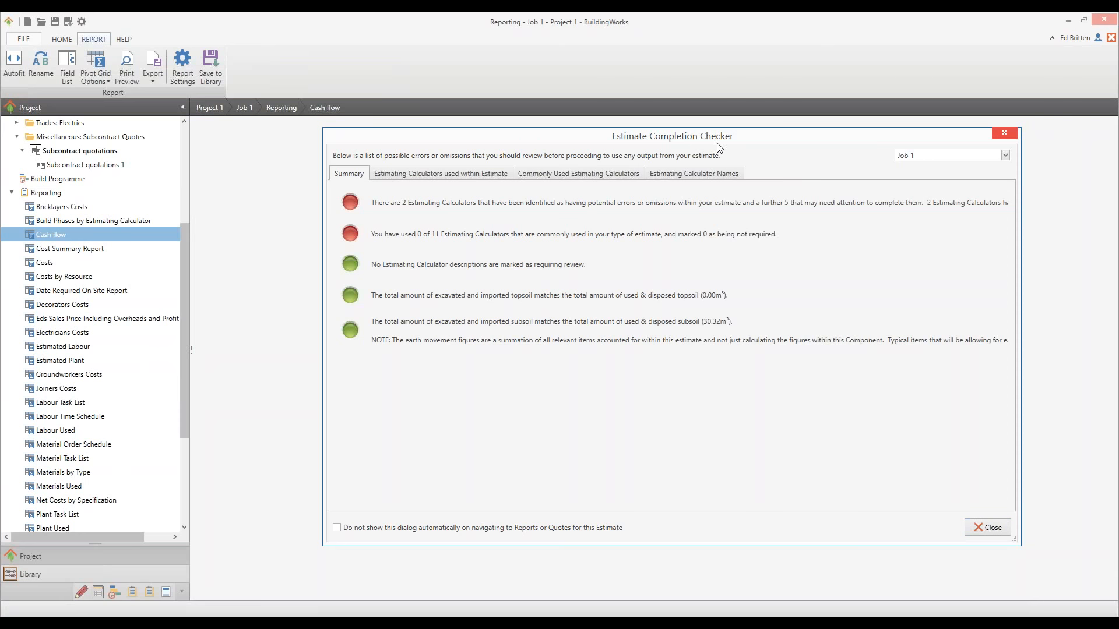
click(338, 528)
click(991, 531)
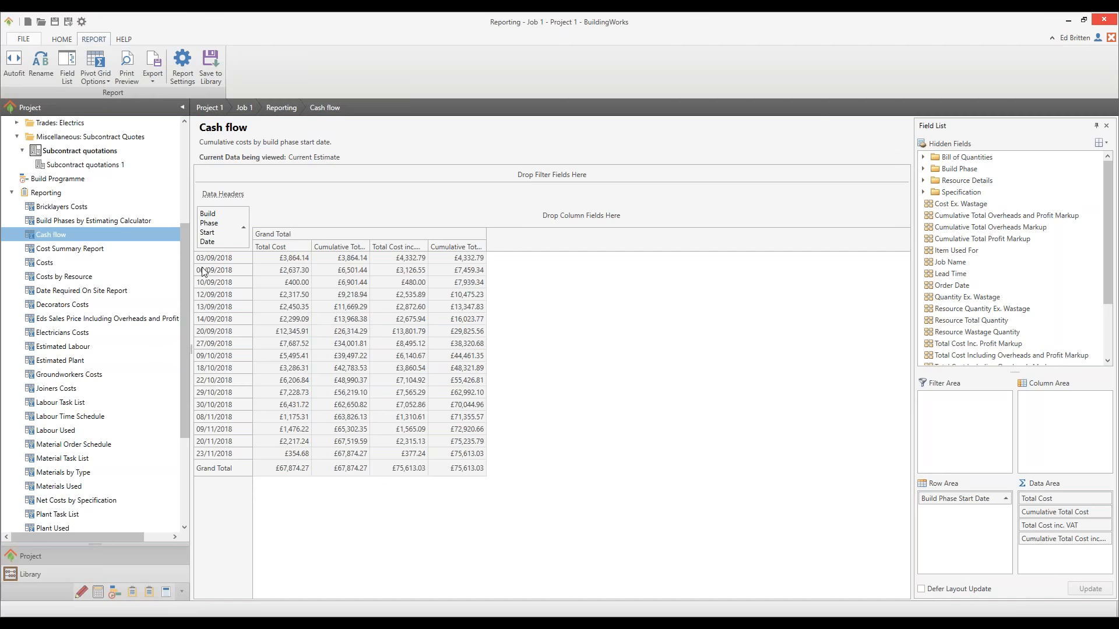
Open the Costs report and widen its Build Phase Name column.
click(47, 263)
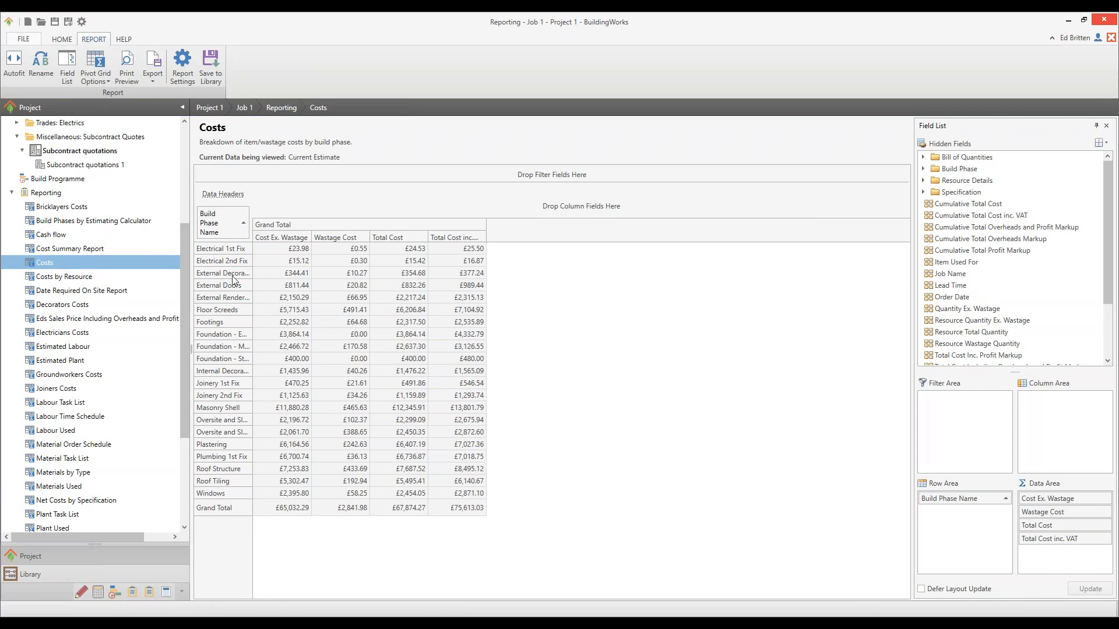
drag(253, 260, 284, 261)
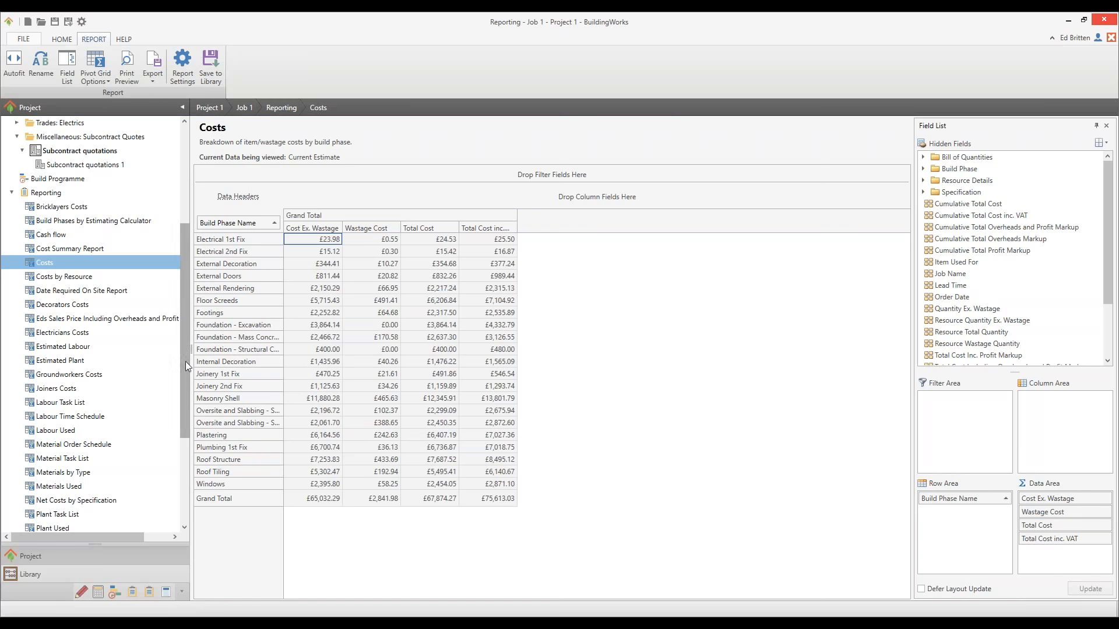
Open the Labour Used report and fit the resource name column to its contents.
drag(185, 361, 184, 377)
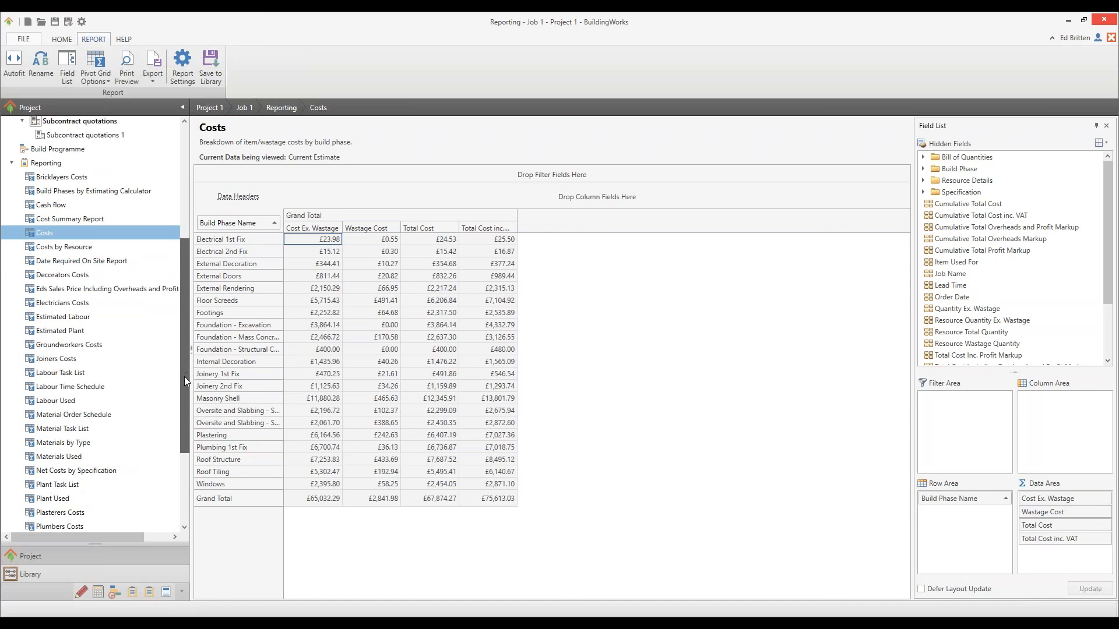
click(122, 401)
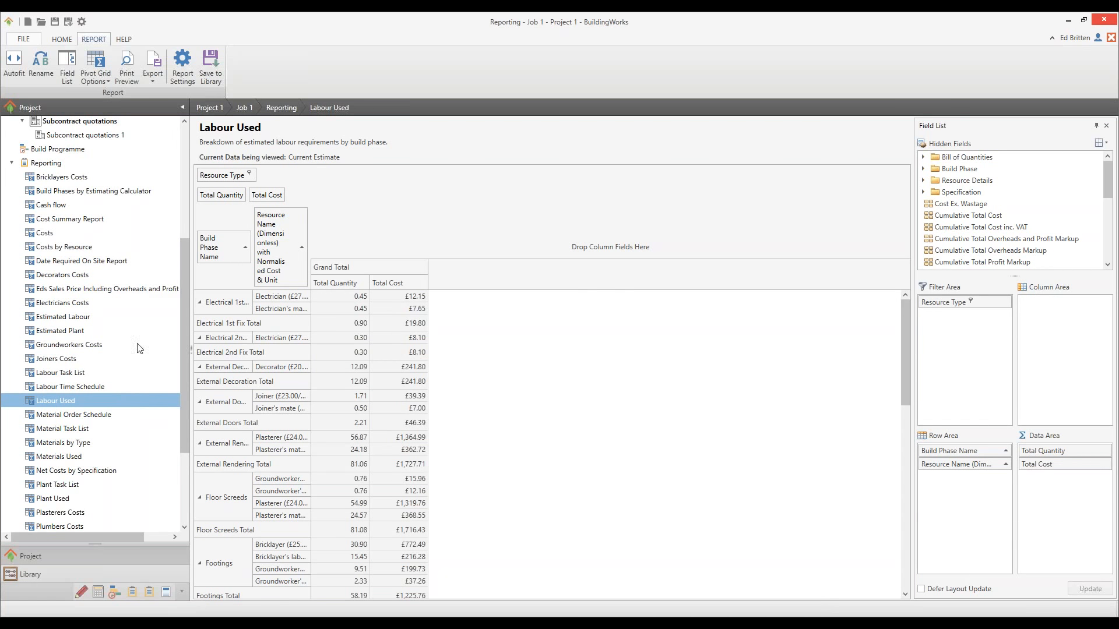
click(364, 297)
double_click(364, 297)
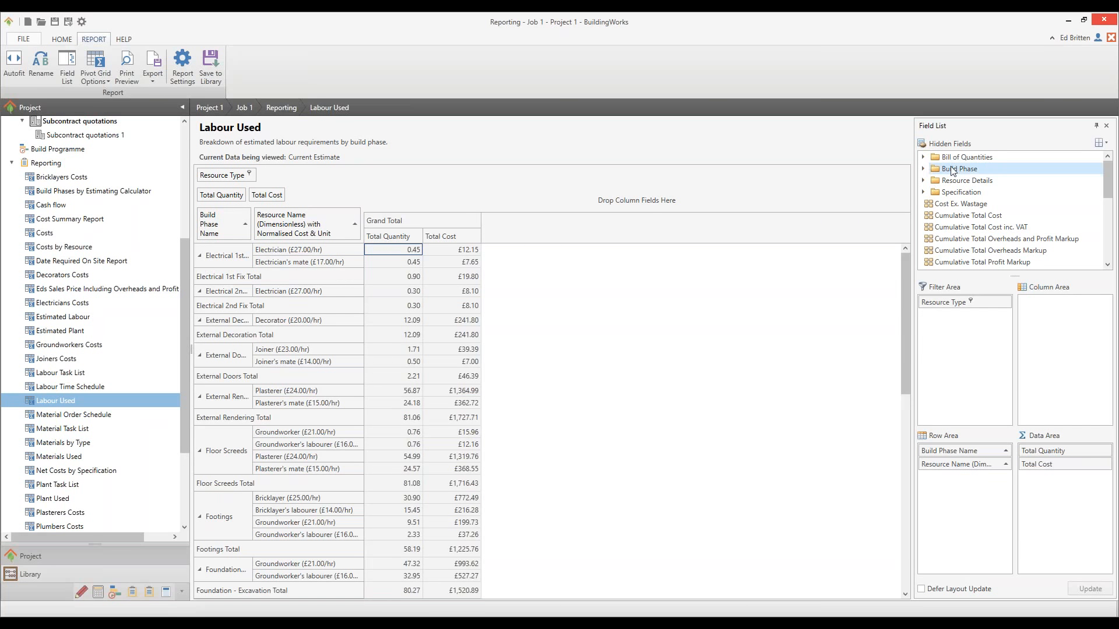
Replace the Build Phase Name row field with NRM Element Name in the Labour Used report and widen both row columns.
click(967, 180)
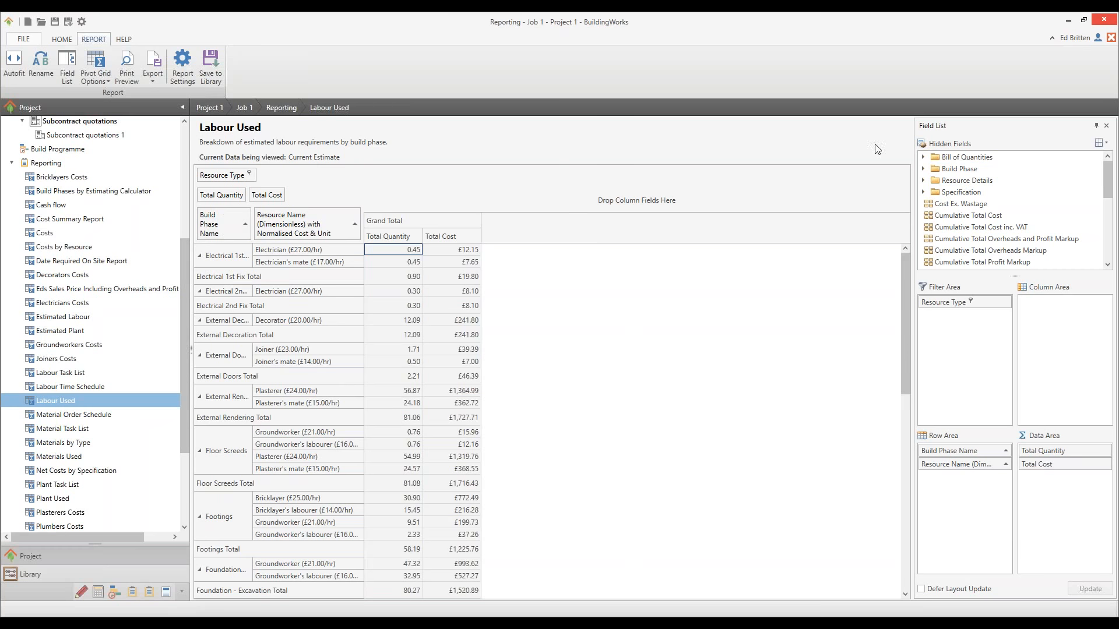
drag(227, 232, 996, 203)
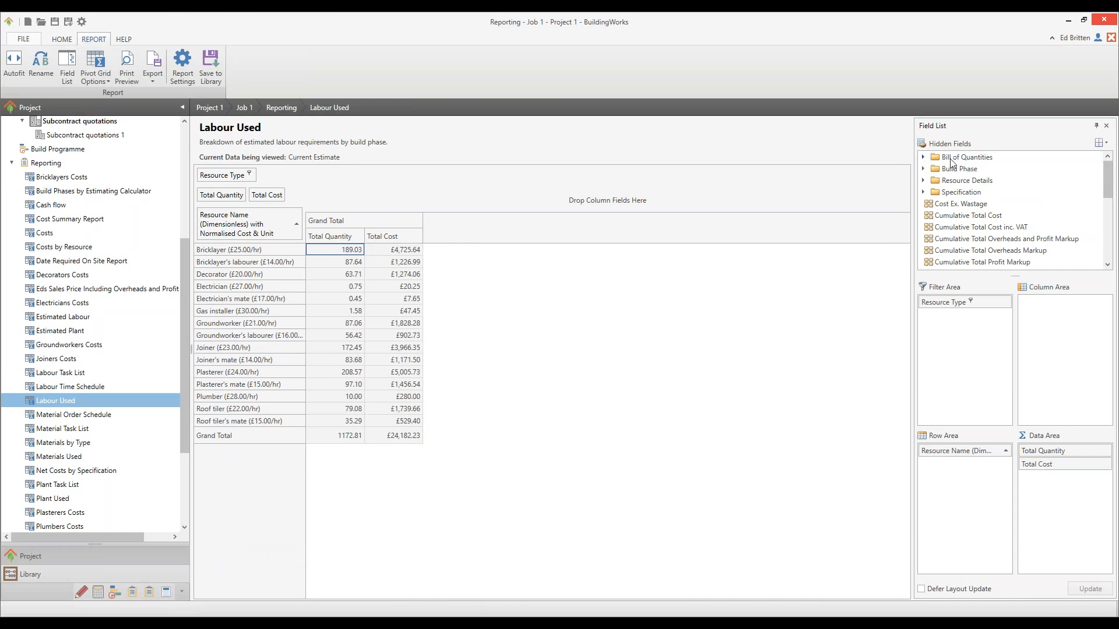
click(923, 158)
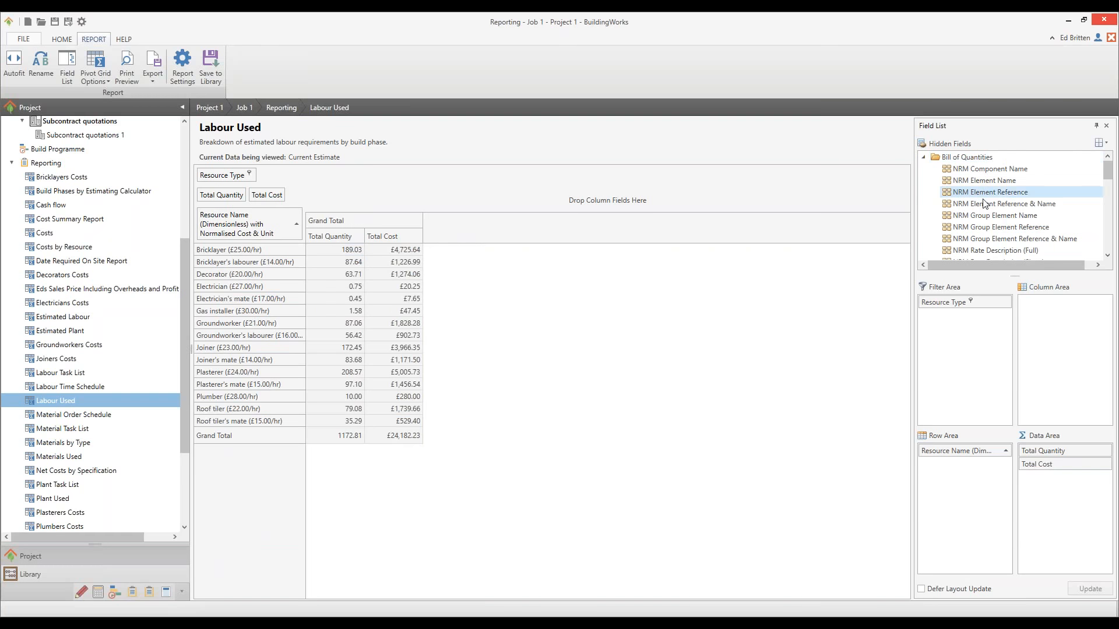
mouse_move(985, 182)
mouse_down()
mouse_move(411, 239)
mouse_move(195, 241)
mouse_up()
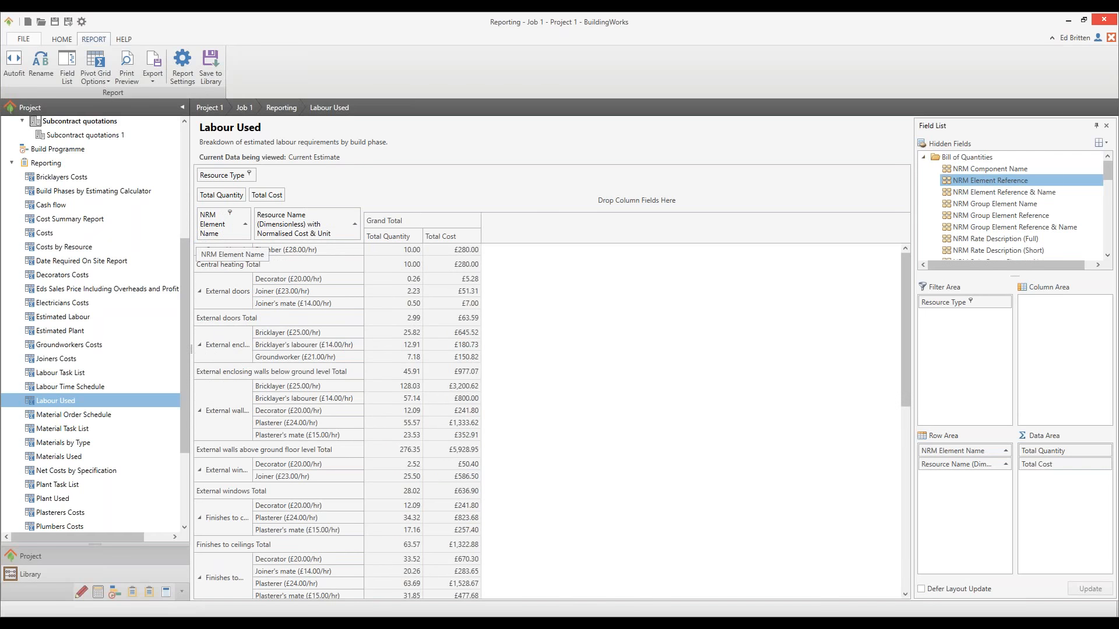
double_click(364, 250)
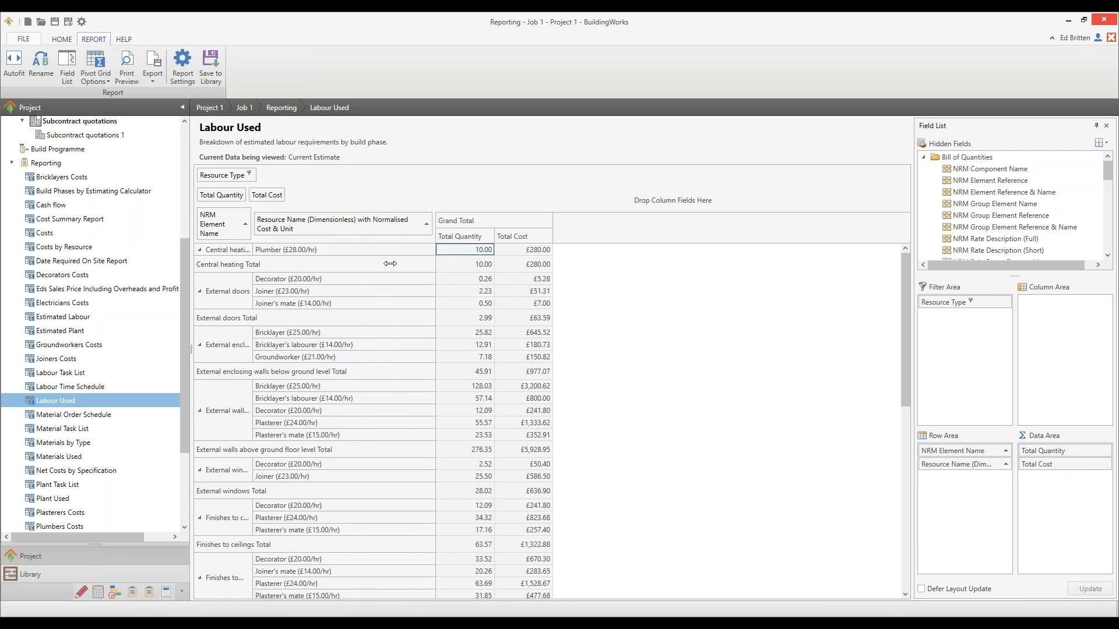
drag(253, 250, 343, 251)
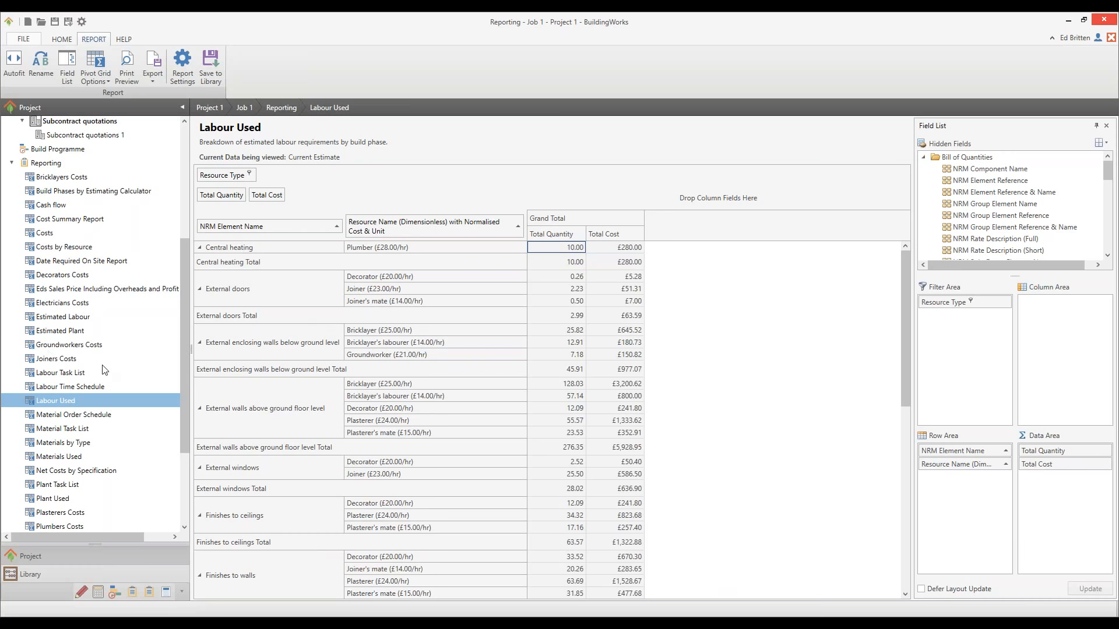
drag(186, 399, 184, 438)
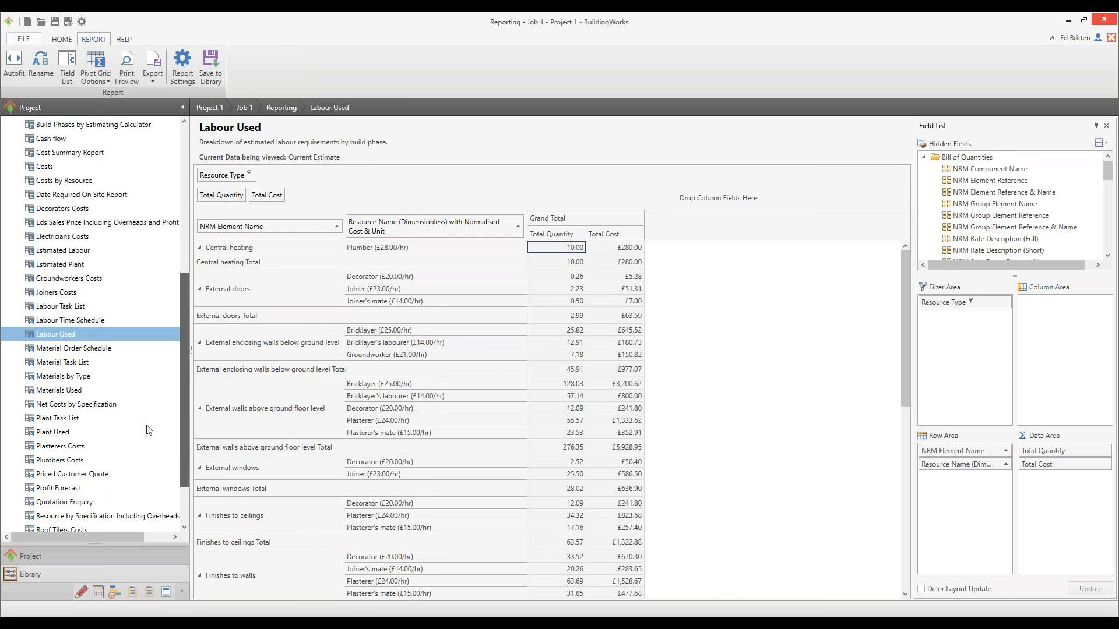
Open the Materials Used report, widen its resource name column and remove Build Phase Name from the row fields.
click(79, 376)
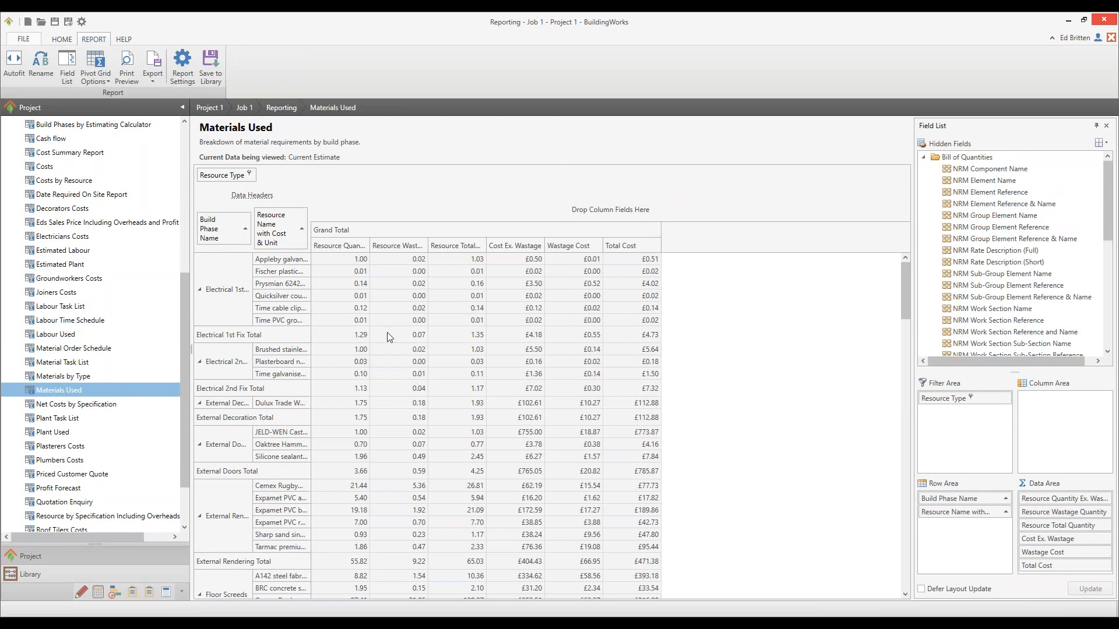
drag(312, 300, 357, 300)
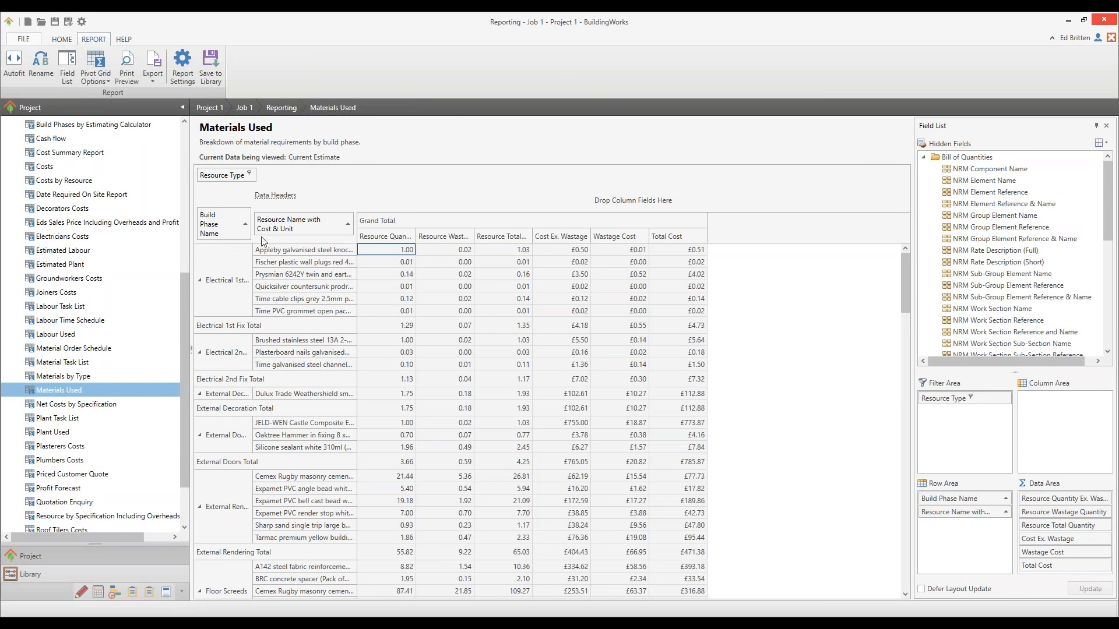
drag(222, 230, 1028, 245)
drag(298, 258, 388, 258)
mouse_move(907, 299)
mouse_down()
mouse_move(908, 382)
mouse_move(906, 292)
mouse_up()
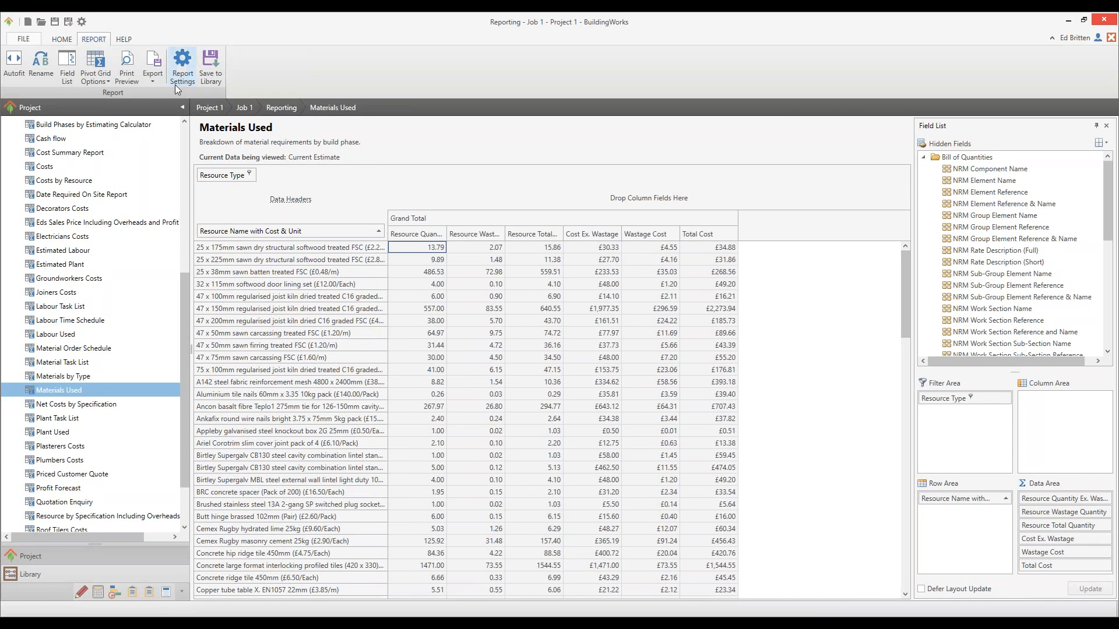
View the available export formats and add Build Phase Name back as the first row field of the Materials Used report.
click(155, 82)
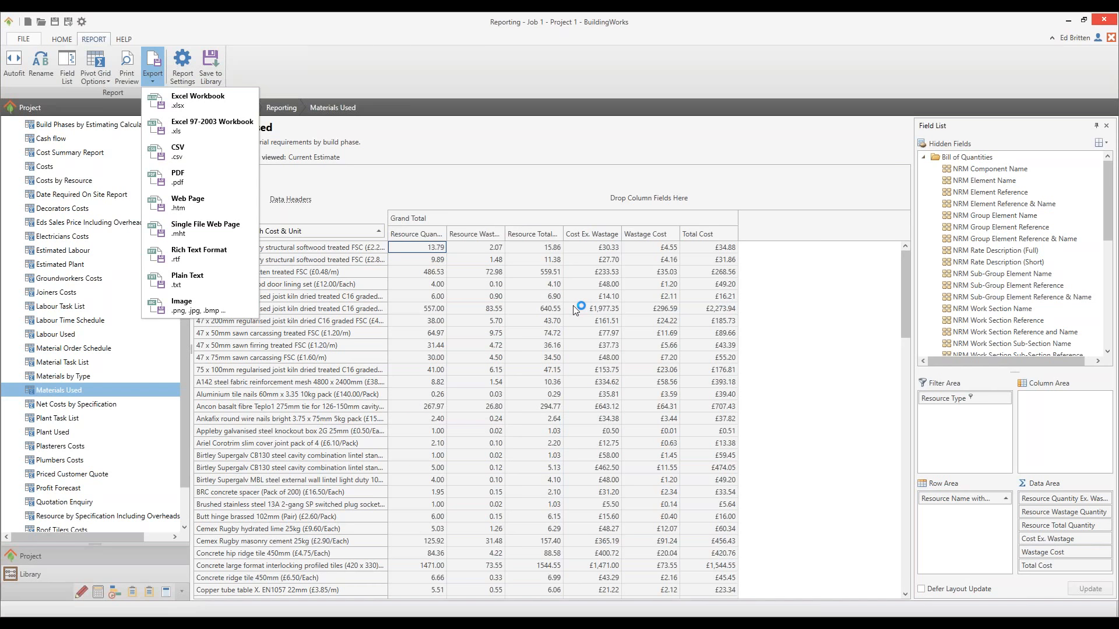
click(496, 179)
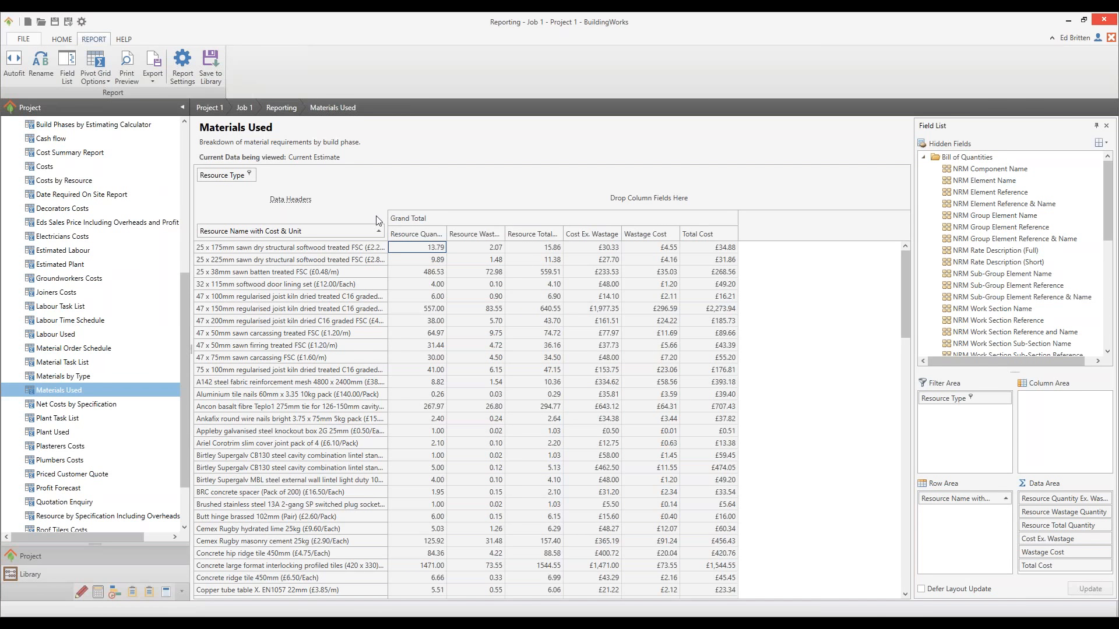
click(924, 158)
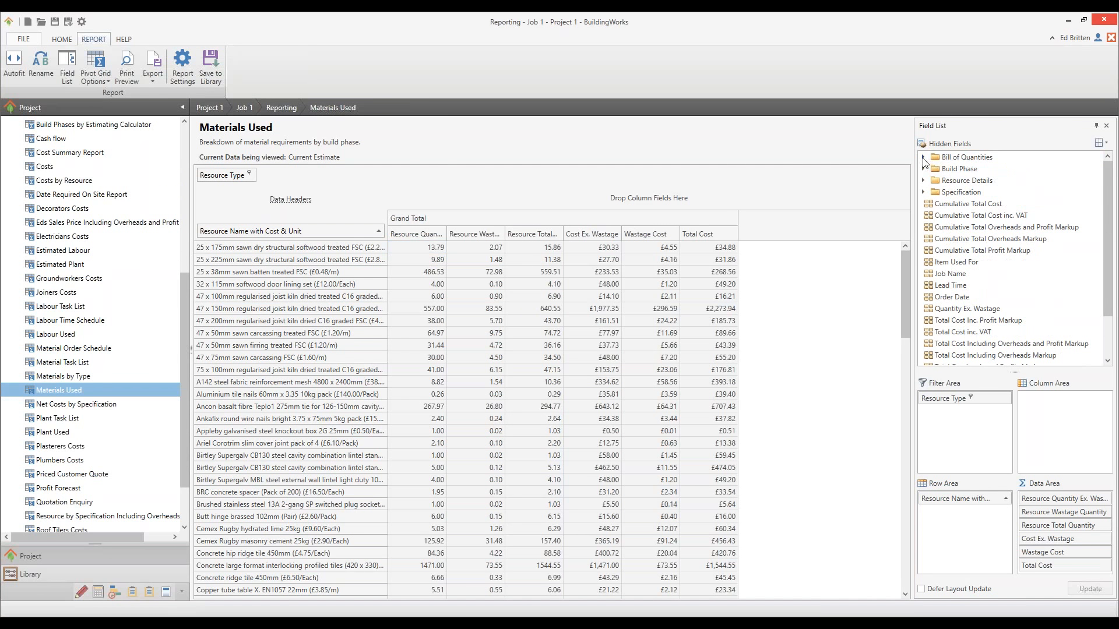
click(924, 169)
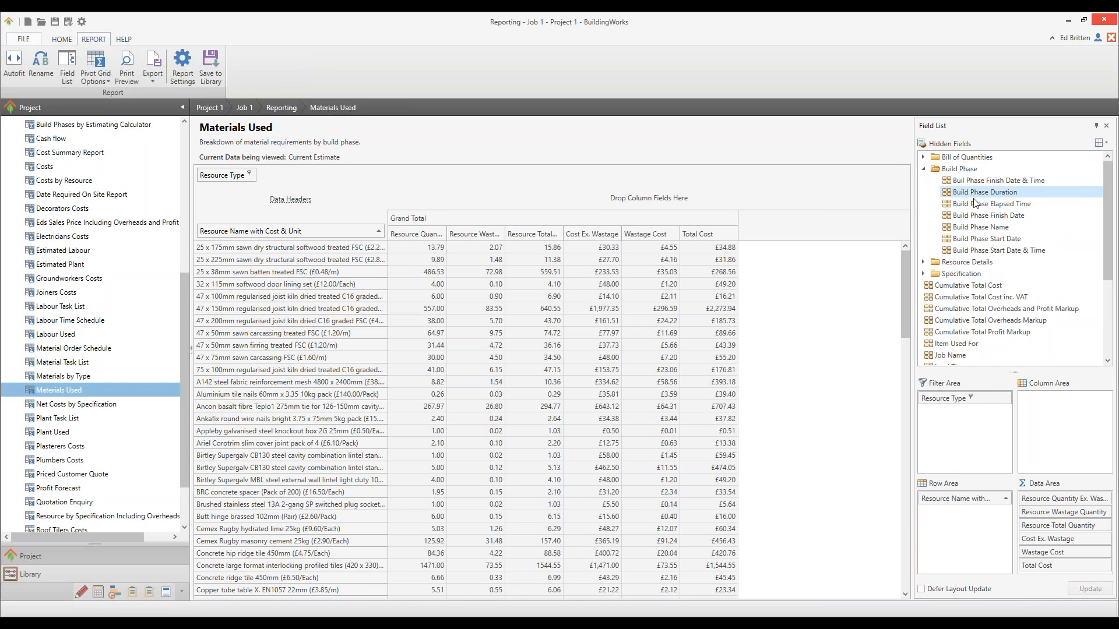
drag(981, 227, 197, 226)
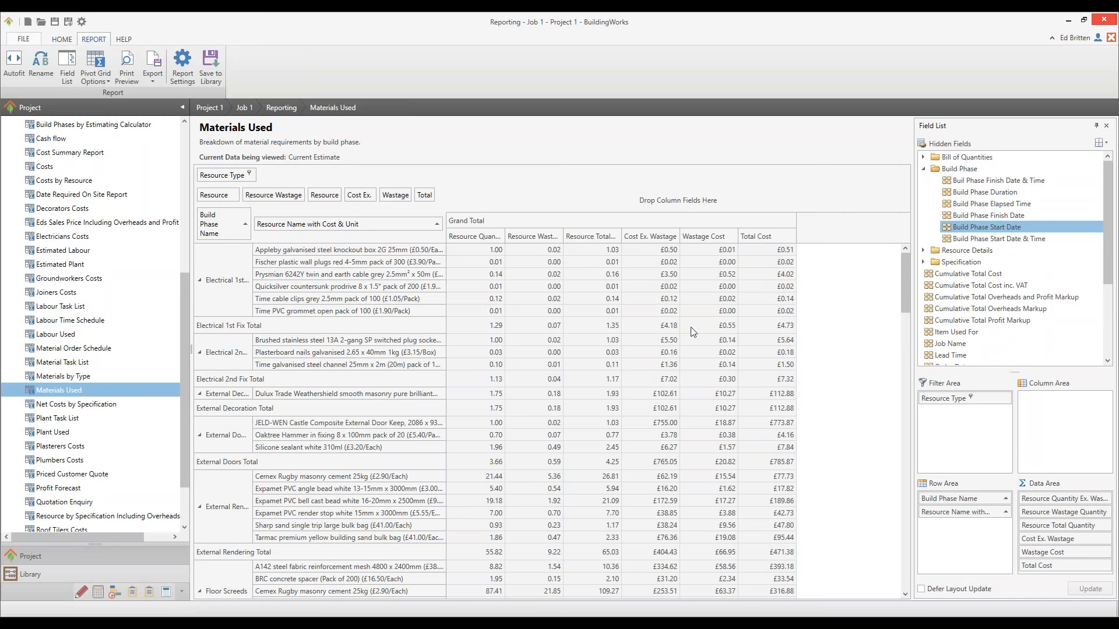
Open the Plant Used report and widen its Build Phase Name and resource name columns.
drag(184, 318, 181, 366)
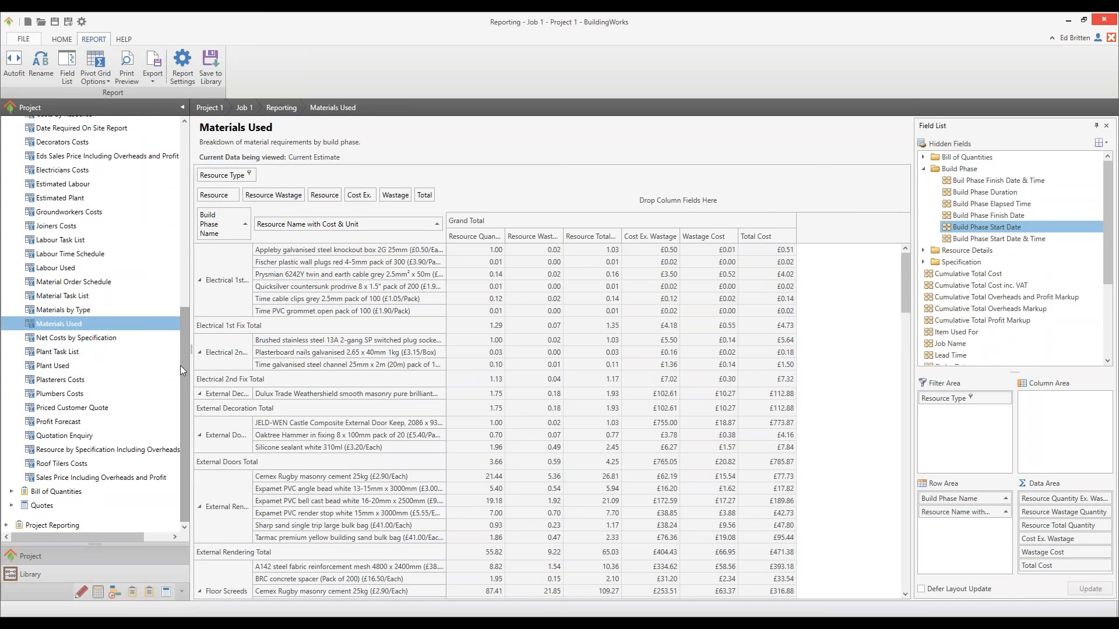
click(52, 366)
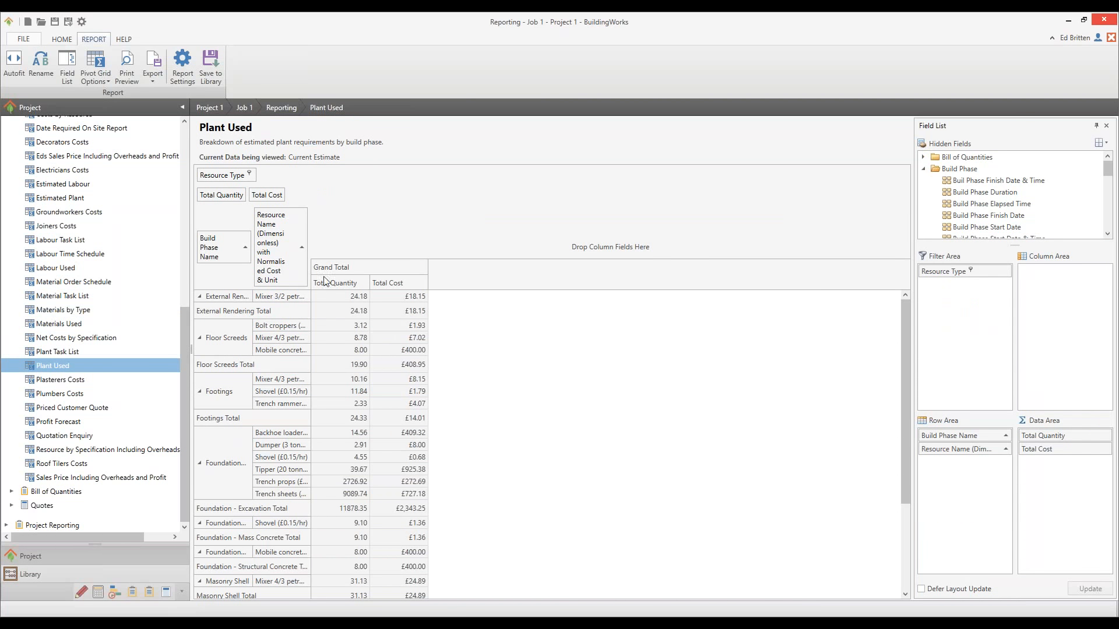
double_click(310, 313)
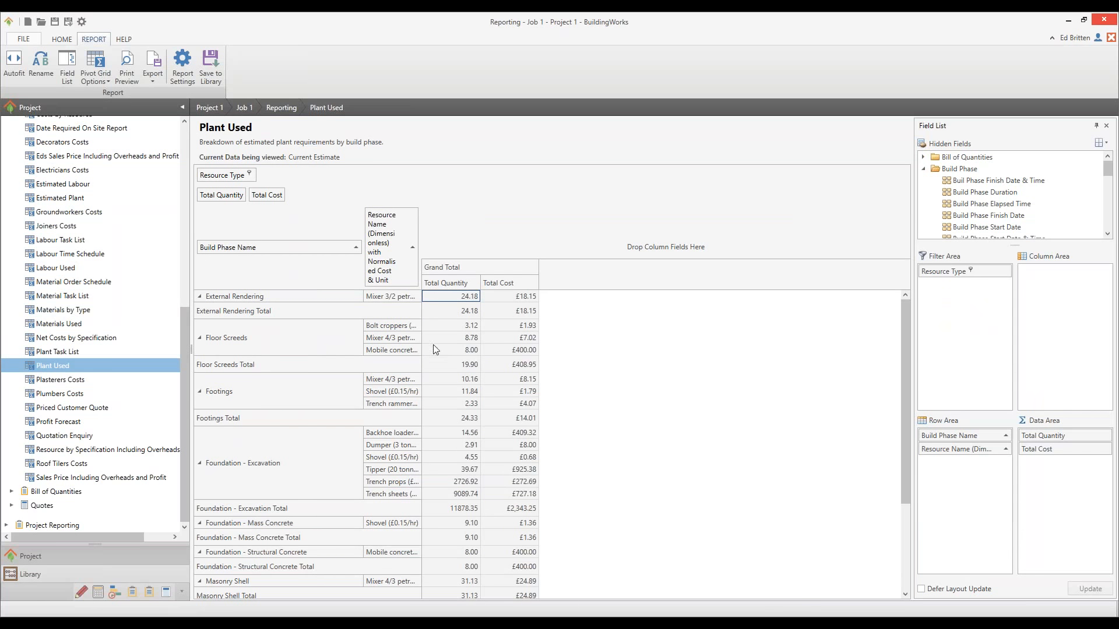
drag(424, 340, 506, 344)
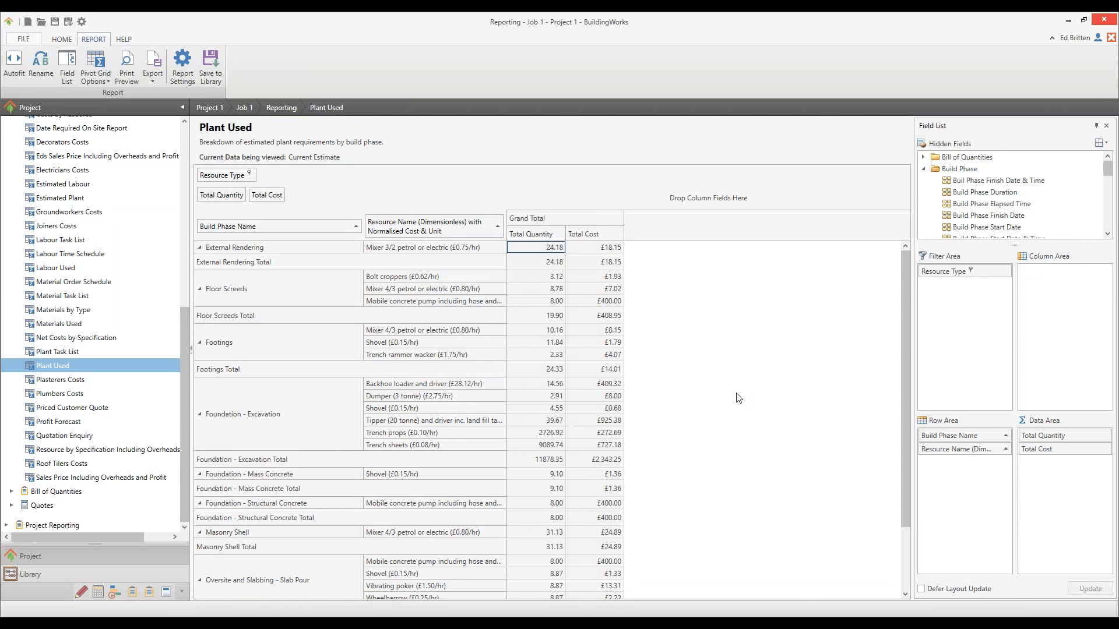
View the Profit Forecast report and the estimate's Markup & Adjustments settings.
click(63, 424)
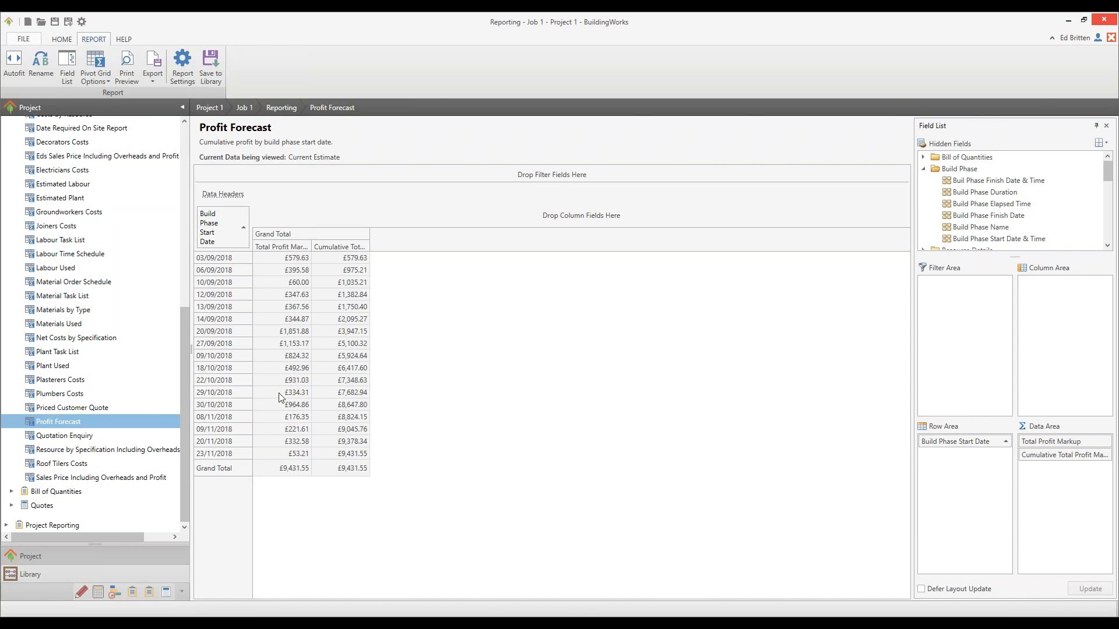
drag(187, 400, 178, 210)
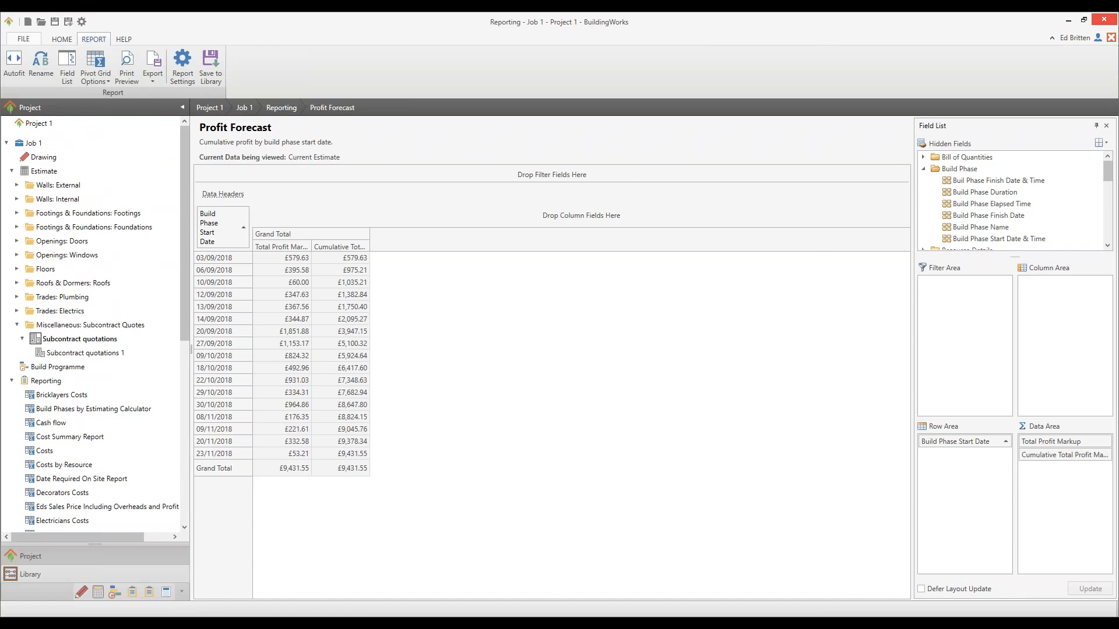
click(44, 171)
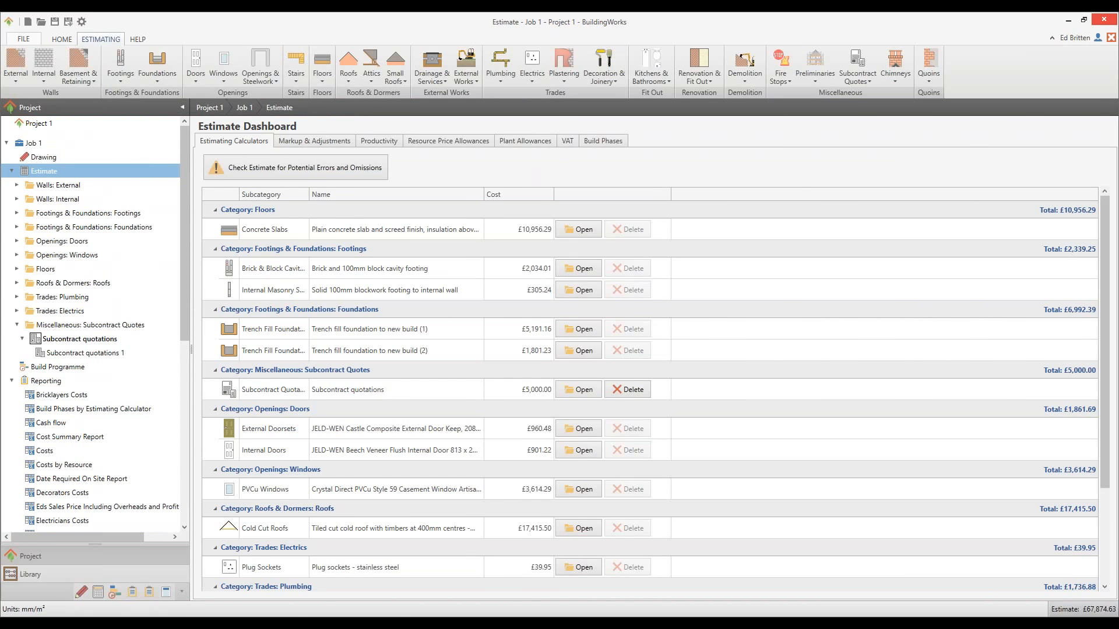
click(305, 141)
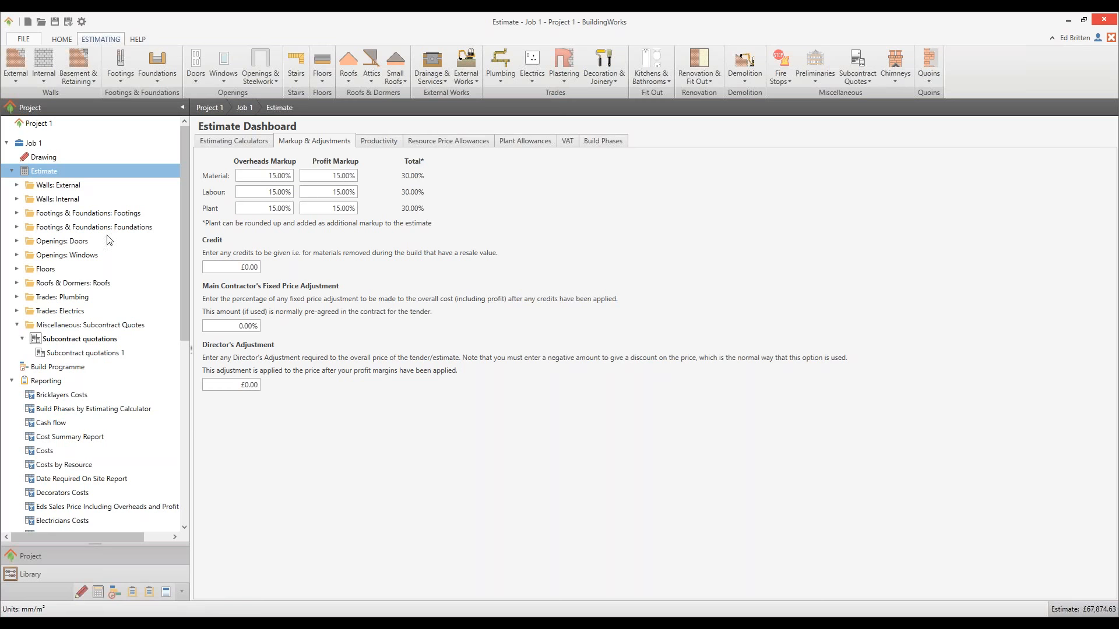
Open the Elemental Bill of Quantities and read through it from the summary to the external walls in the Superstructure bill.
drag(185, 247, 184, 424)
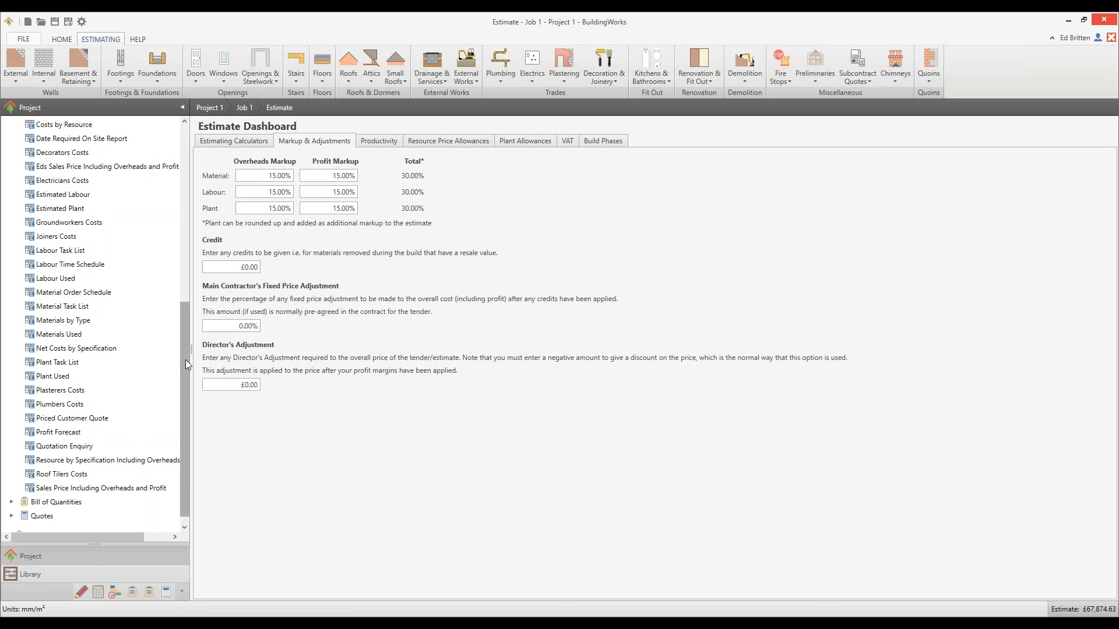
drag(183, 360, 183, 377)
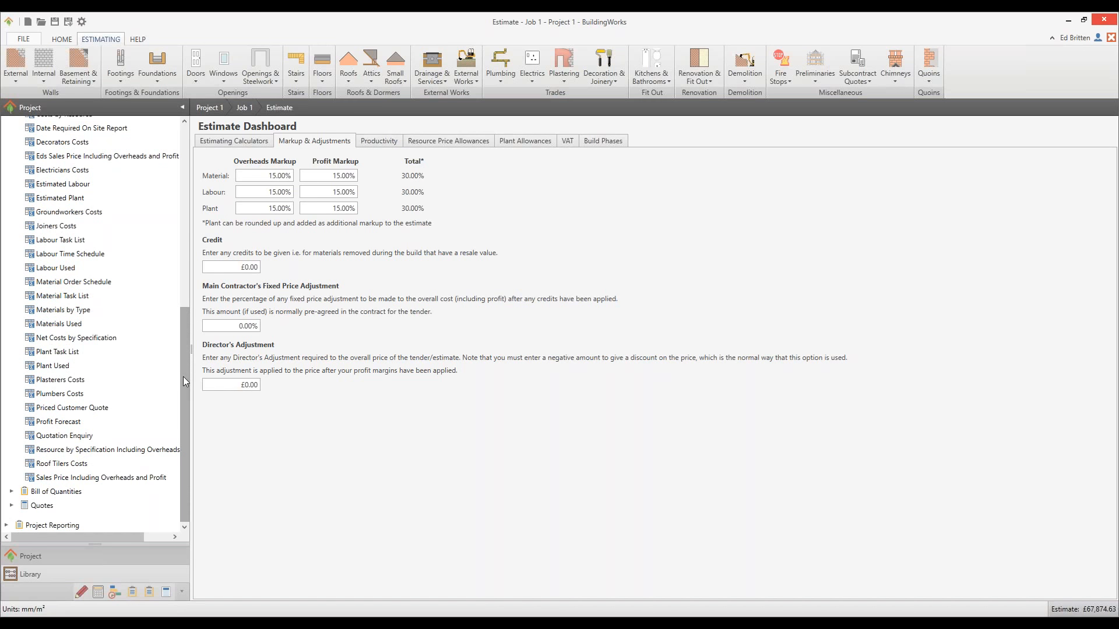
click(13, 493)
drag(187, 368, 181, 406)
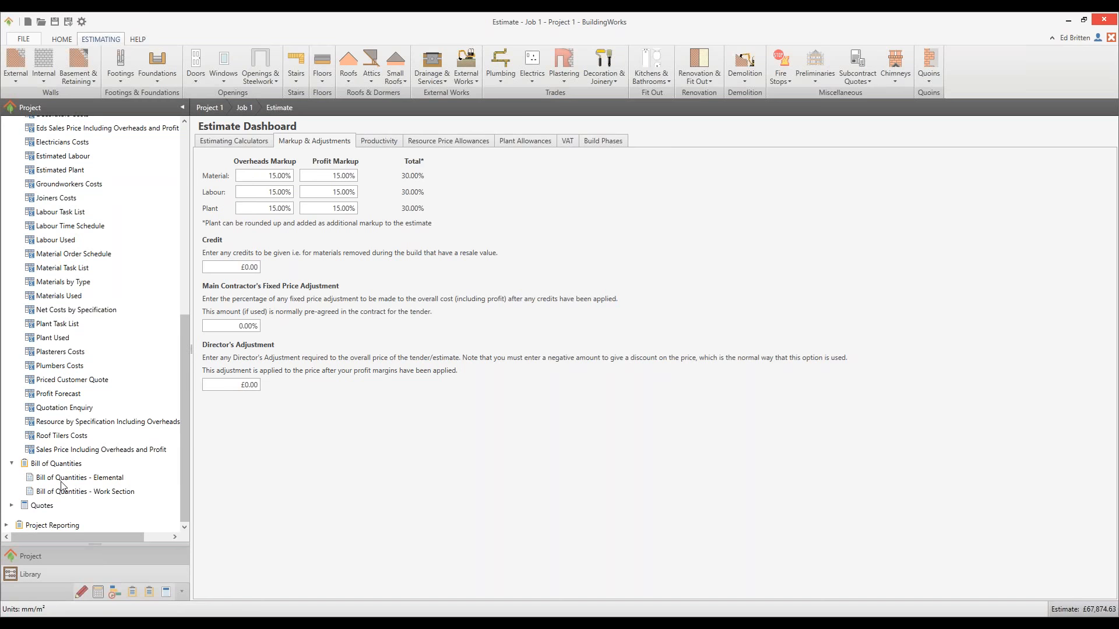
double_click(62, 481)
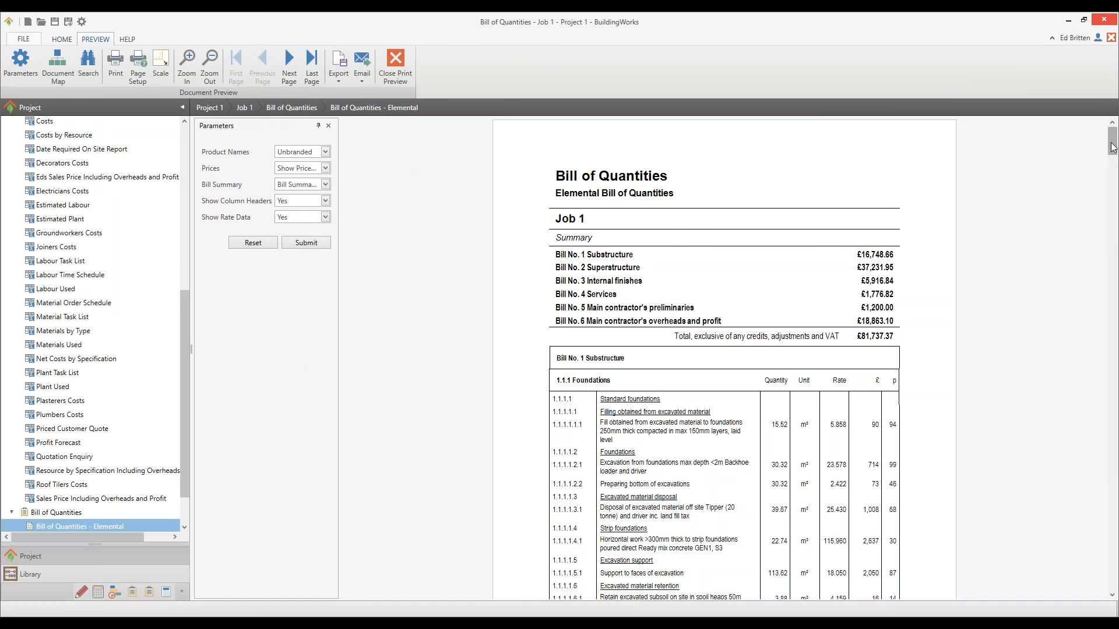
drag(1112, 147, 1112, 185)
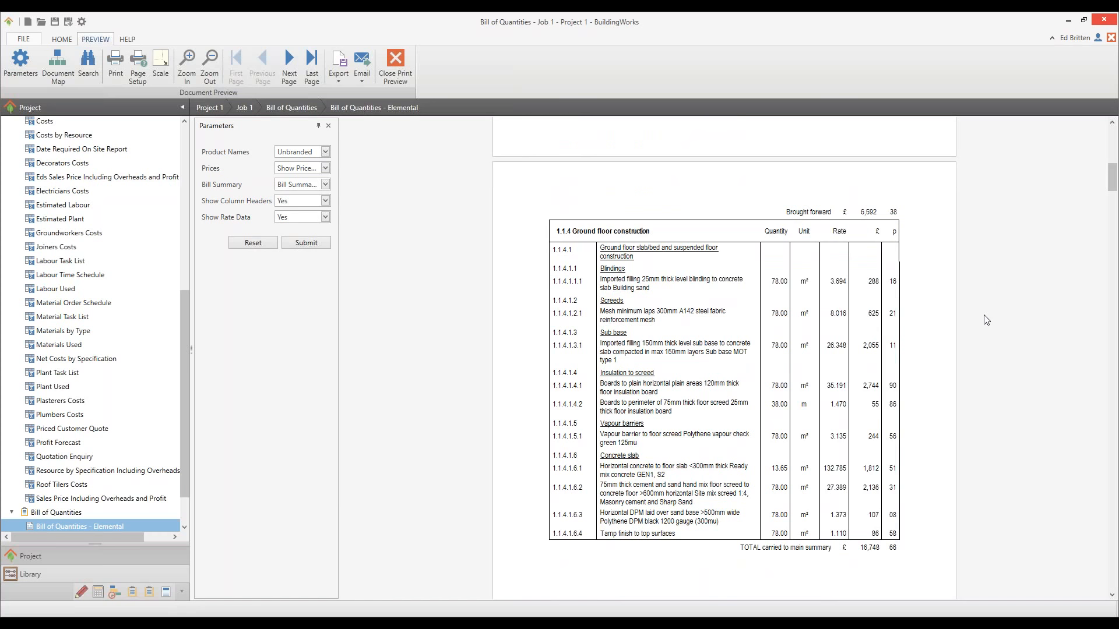
click(1112, 357)
scroll(1115, 229, down, 4)
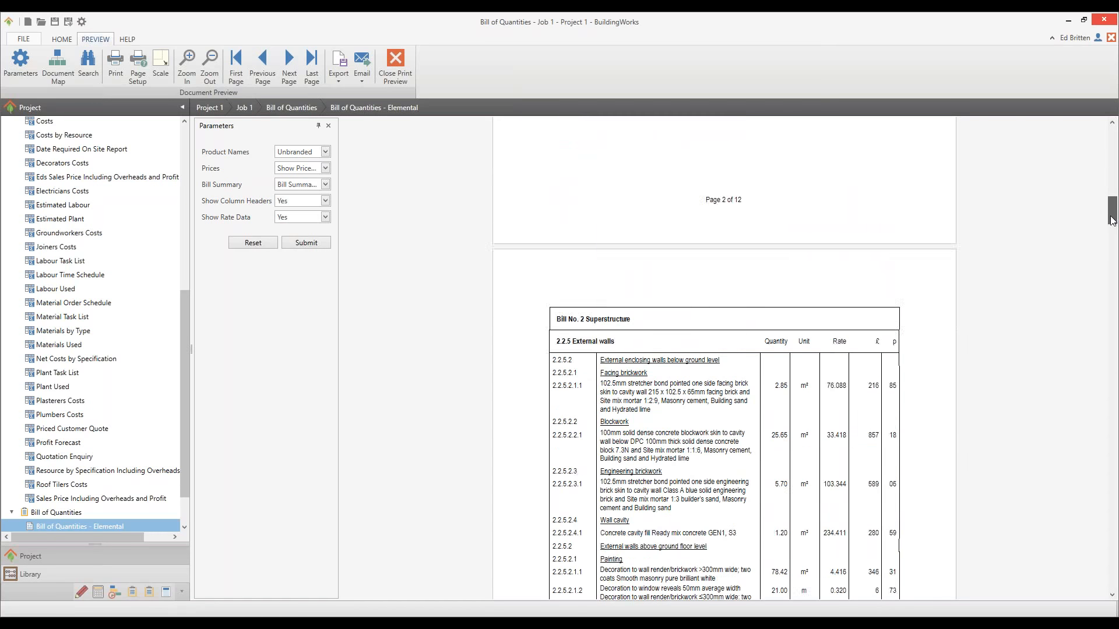
scroll(1113, 228, down, 1)
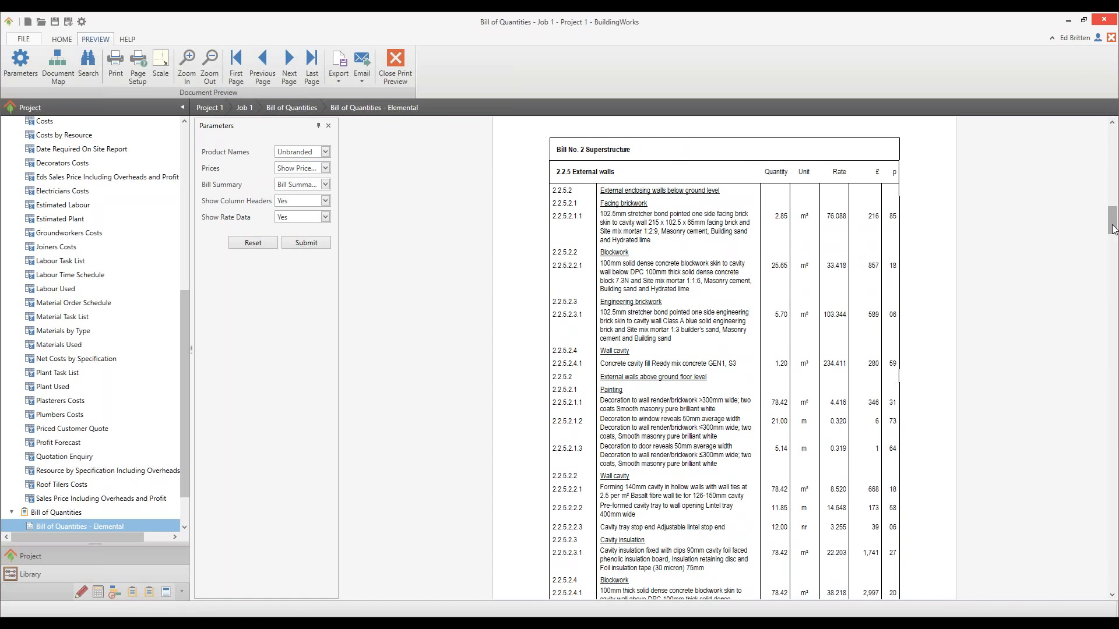
drag(1113, 225, 1114, 233)
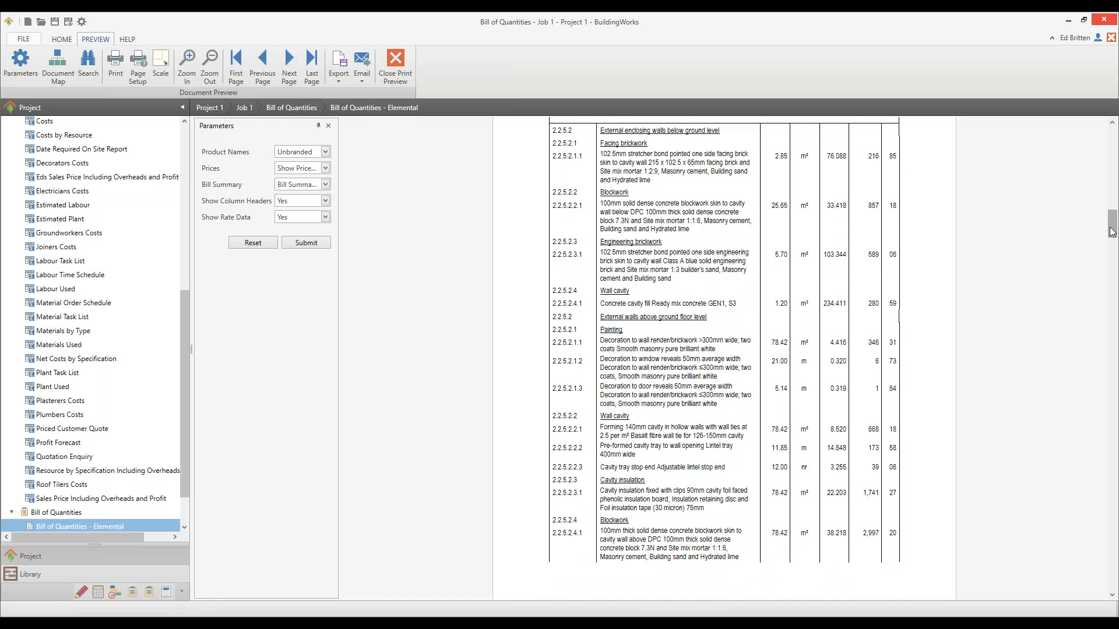
Open the Work Section Bill of Quantities and view its summary and the Excavating & filling bill.
scroll(177, 458, down, 1)
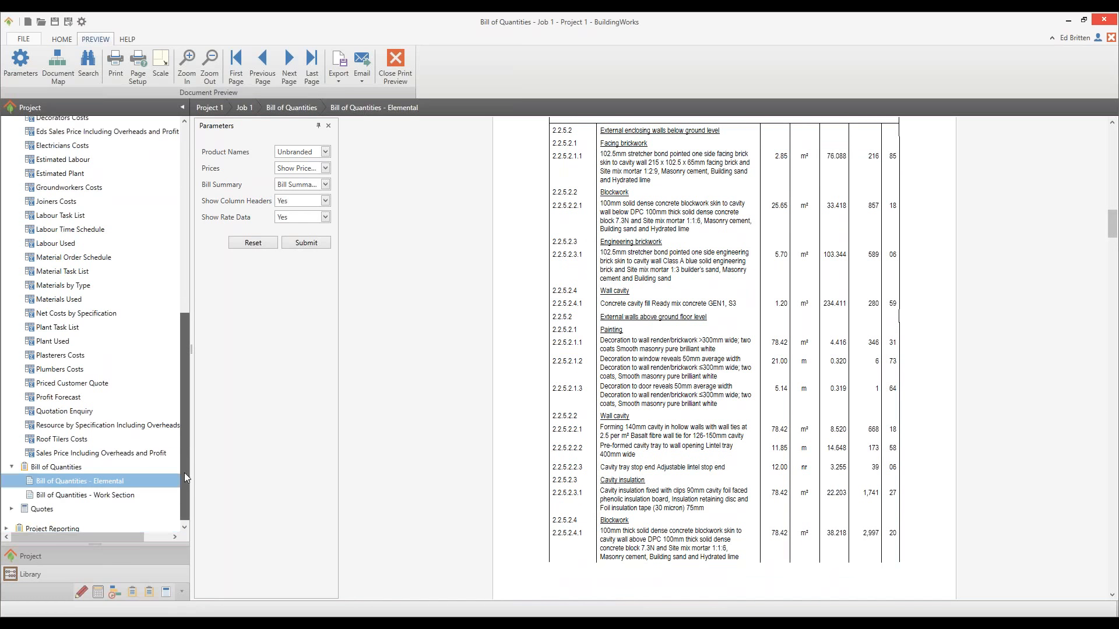
click(96, 495)
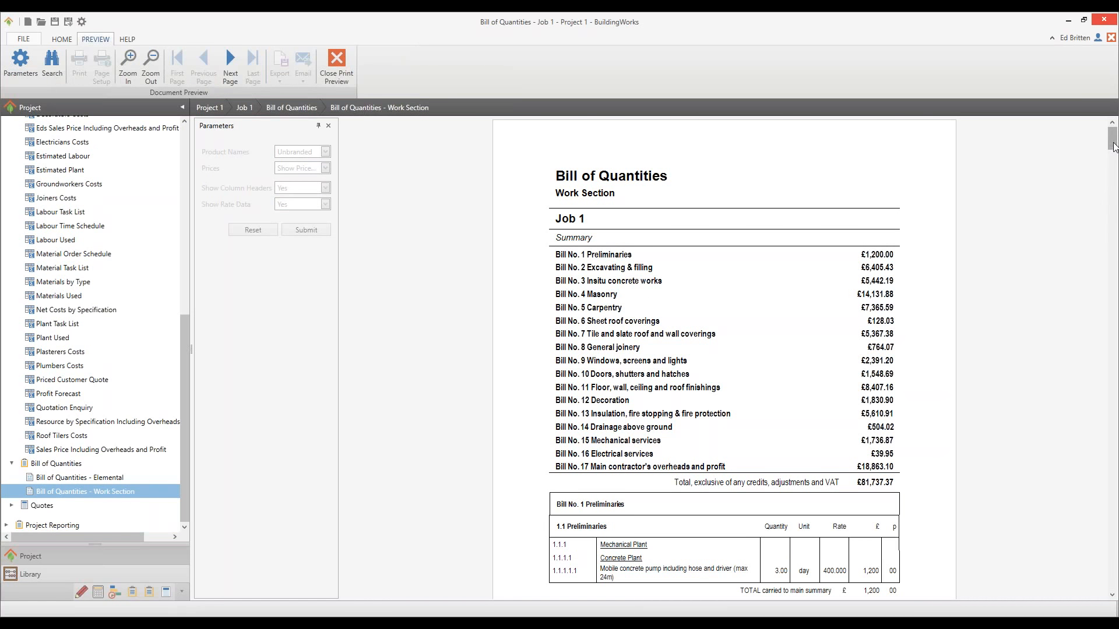
drag(1114, 147, 1104, 165)
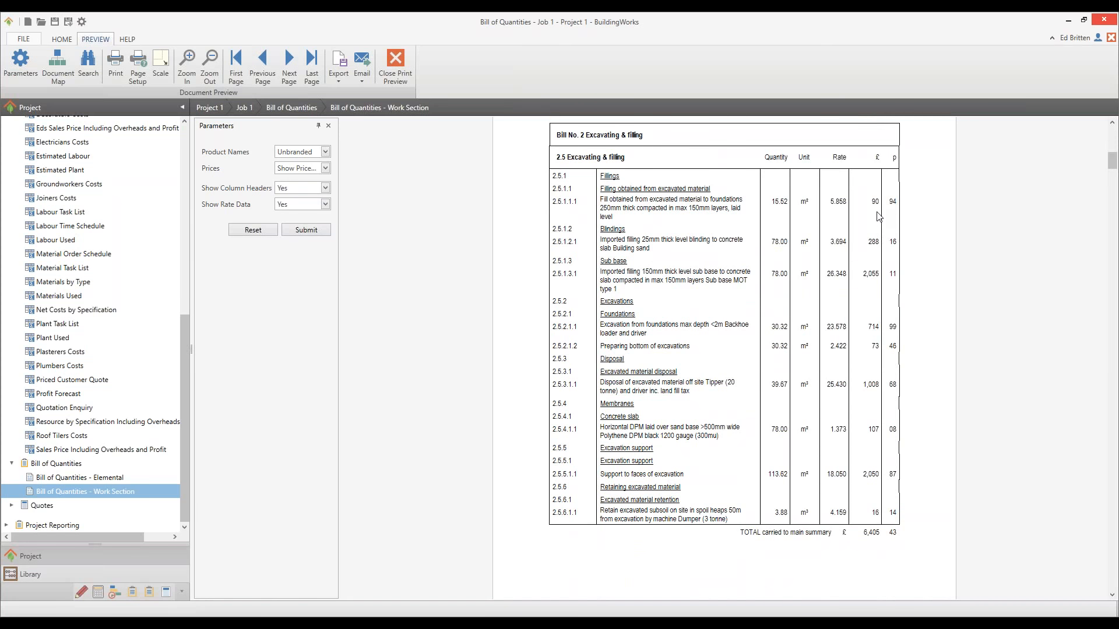
Regenerate the Work Section bill with the Prices parameter set to no prices and check the Excavating & filling bill.
click(325, 169)
click(321, 205)
click(306, 230)
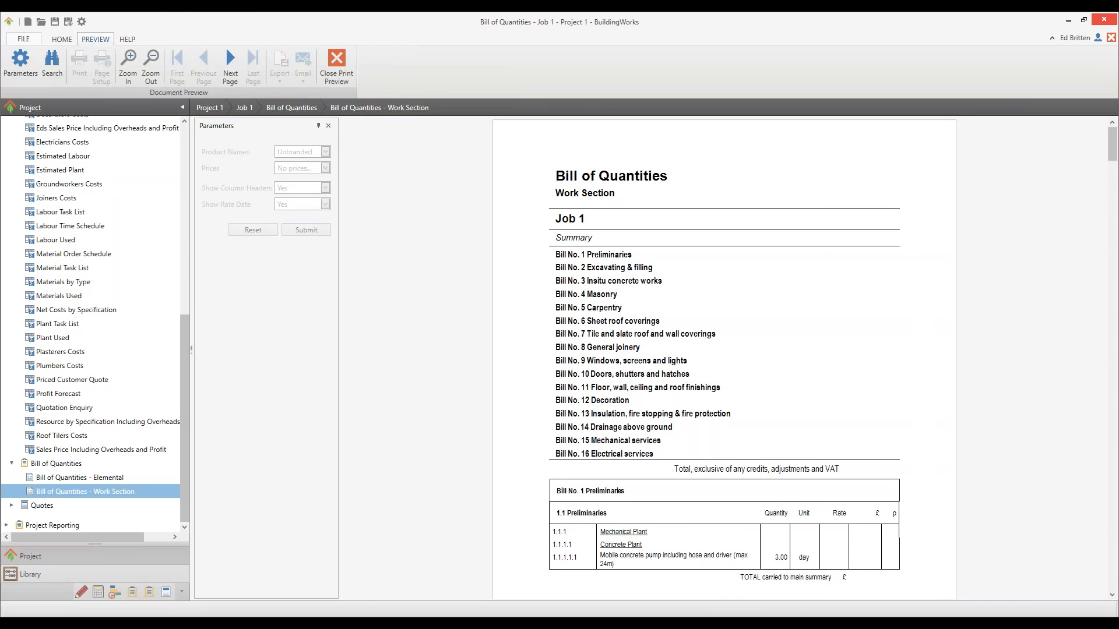
drag(1110, 144, 1114, 166)
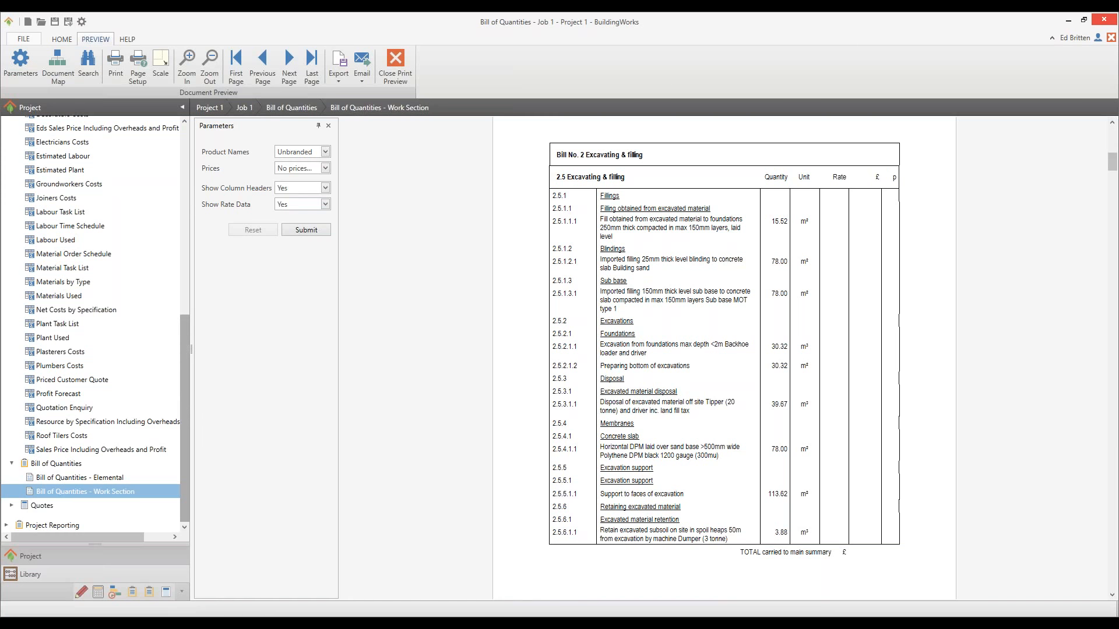
Open the abbreviated customer quote by build phase from the job's quotes and review it down to the Foundations and Footings costs.
click(11, 507)
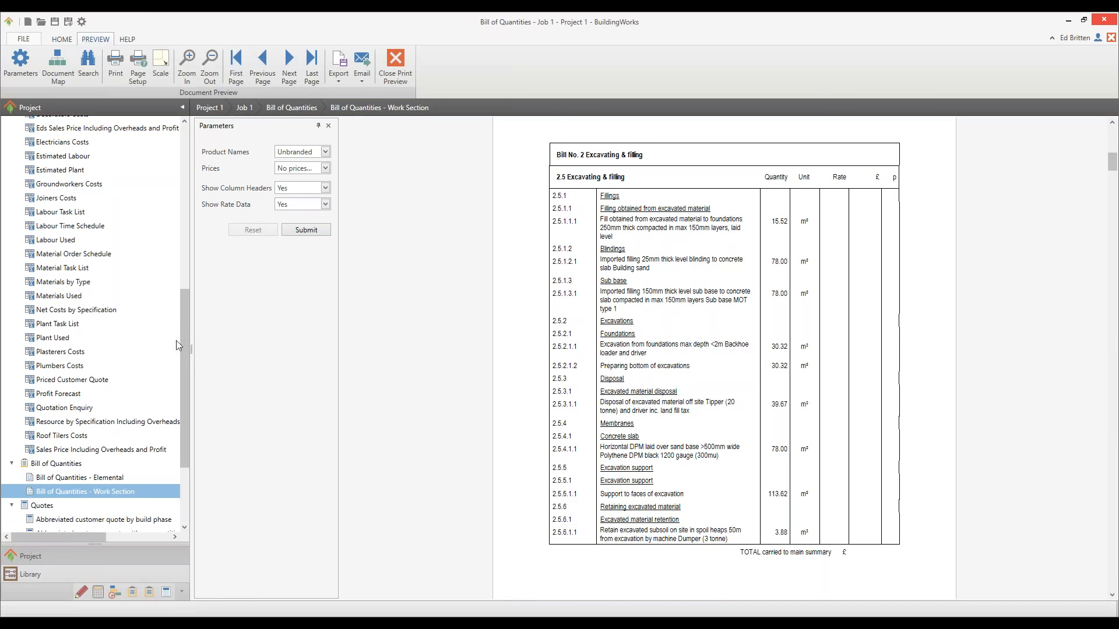
scroll(178, 345, down, 3)
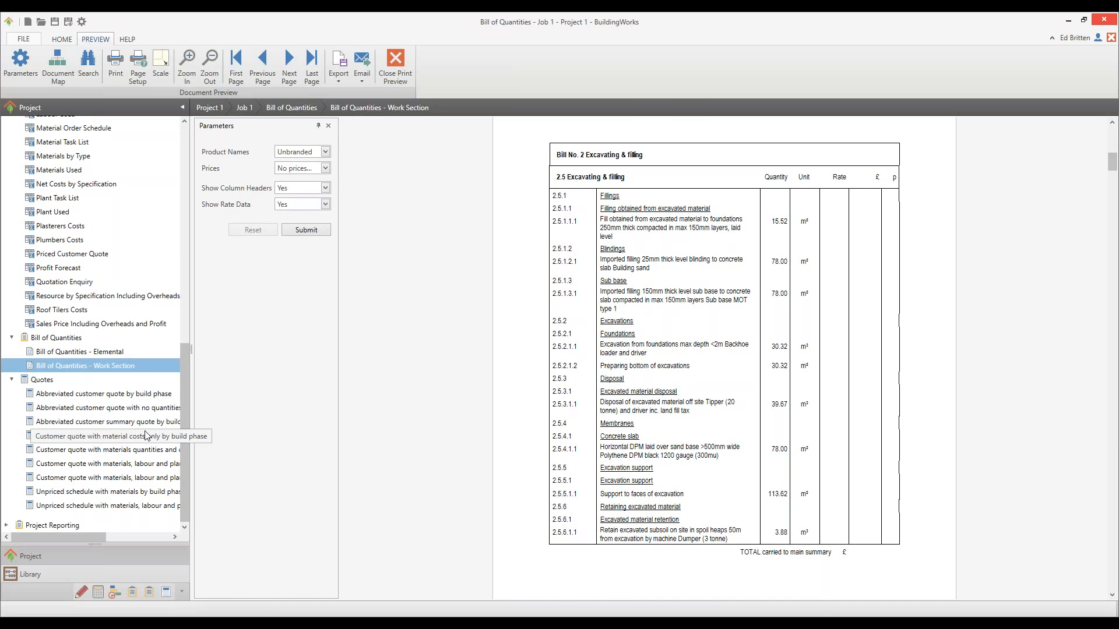
double_click(101, 395)
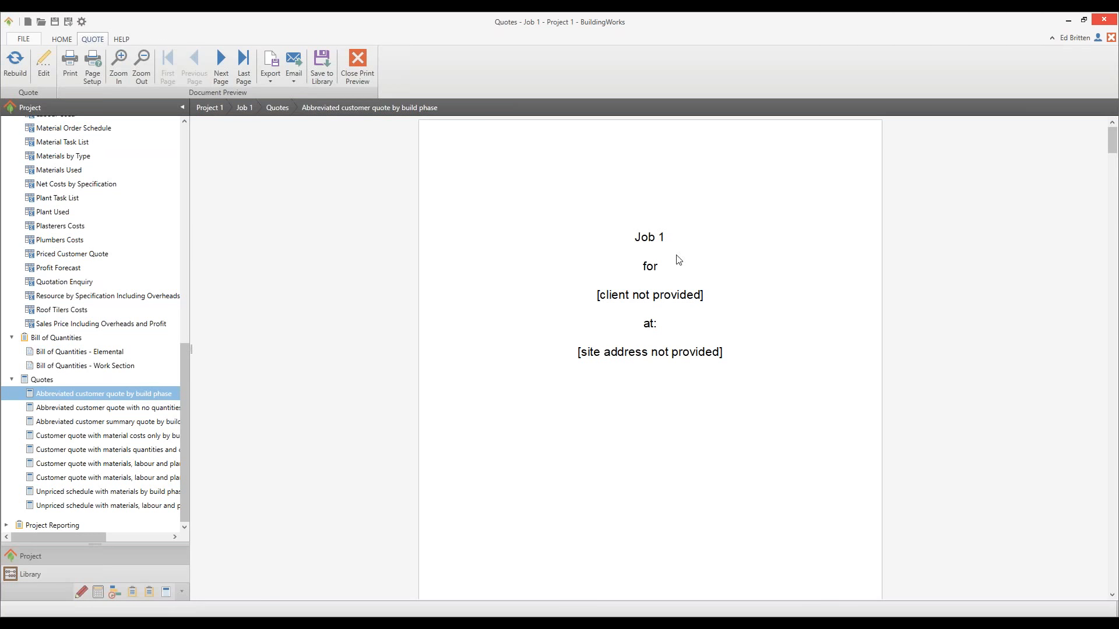
scroll(687, 320, down, 2)
scroll(683, 338, down, 5)
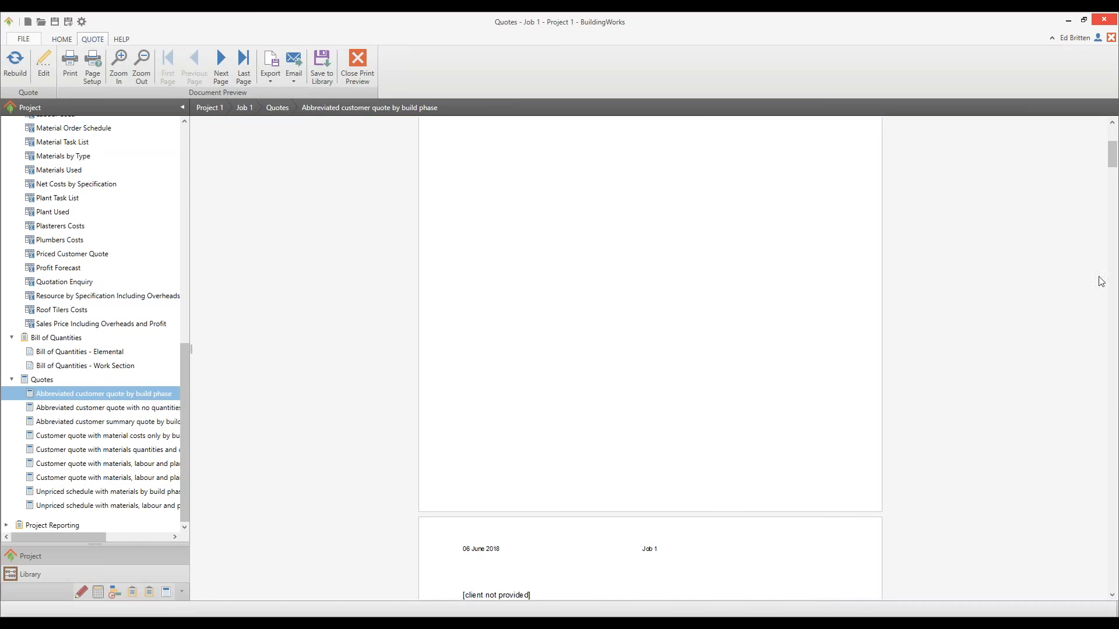
drag(1113, 170, 1113, 228)
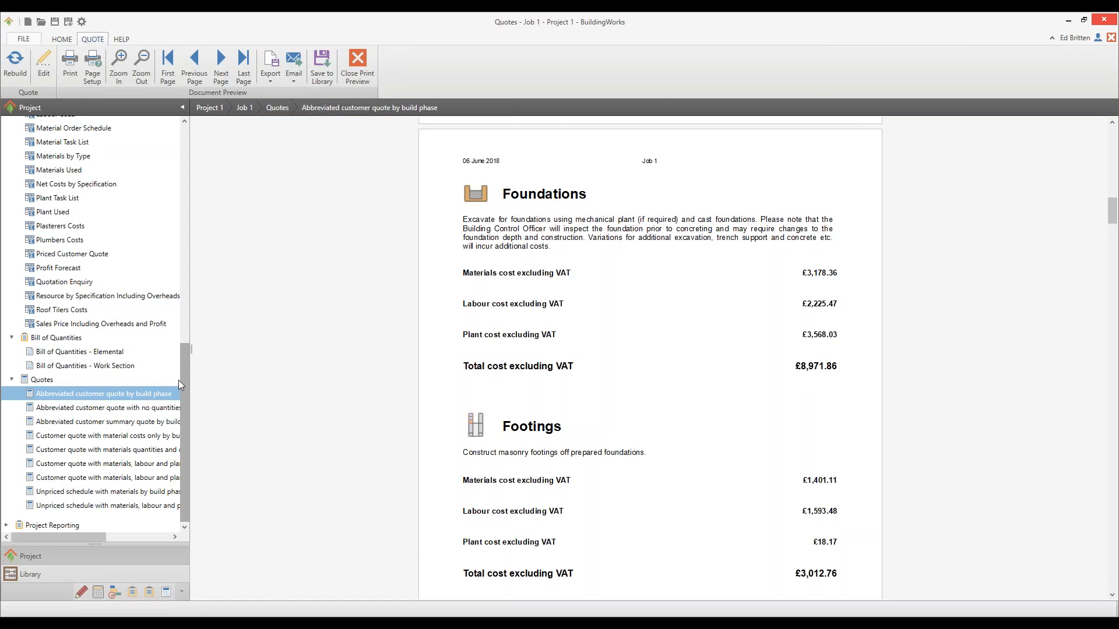
Open the customer quote with materials, labour and plant quantities and costs by build phase, review its Foundations breakdown and view the export formats.
click(99, 477)
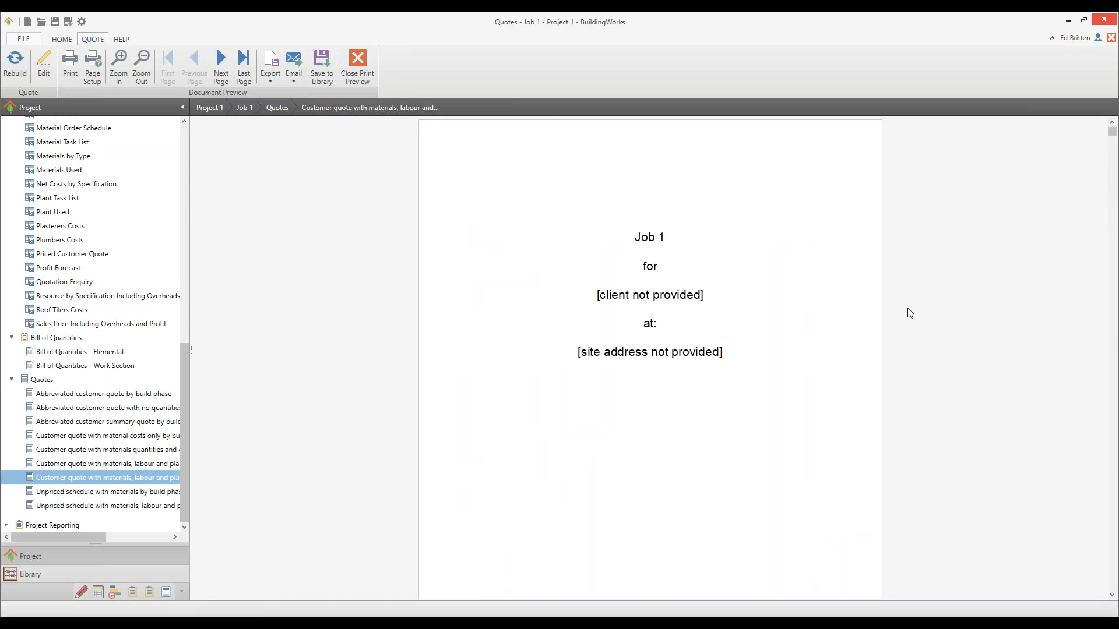
drag(1111, 134, 1112, 165)
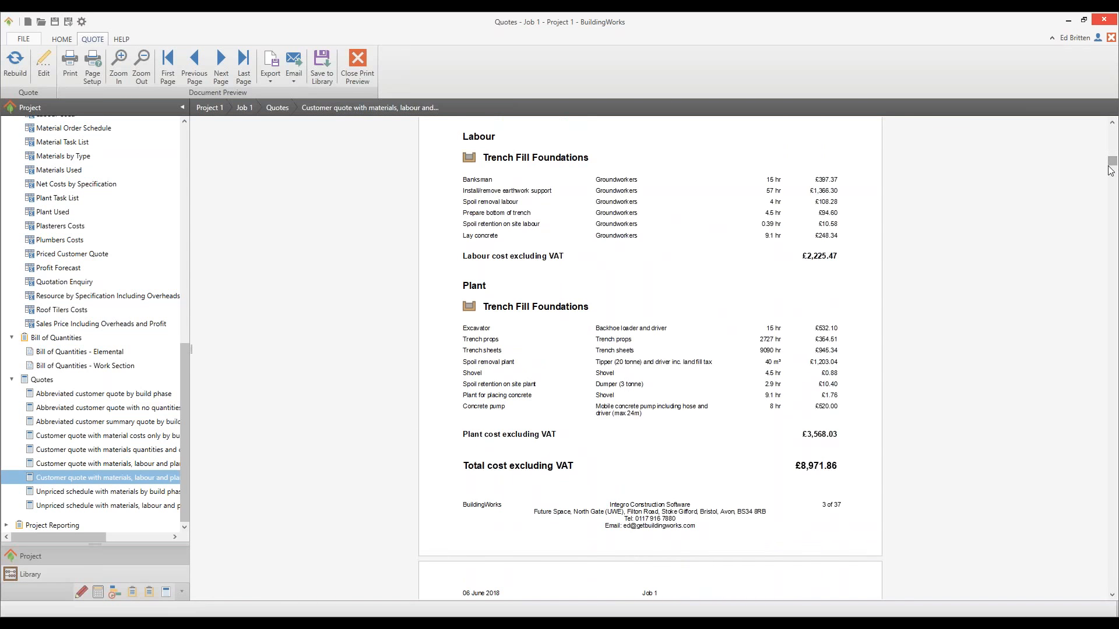
scroll(711, 362, up, 1)
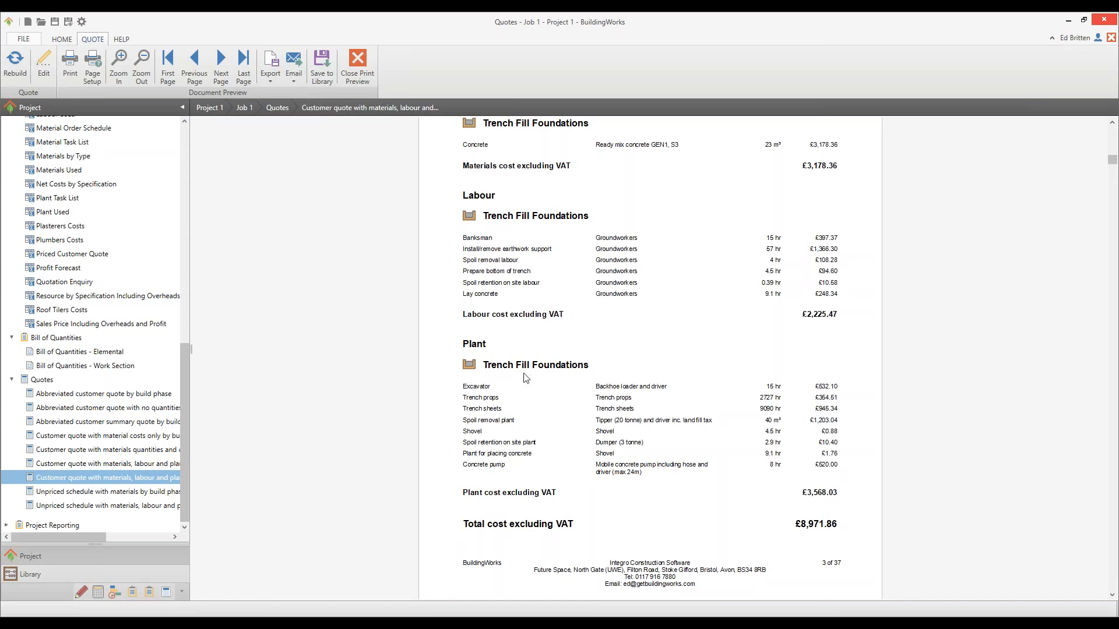
click(268, 80)
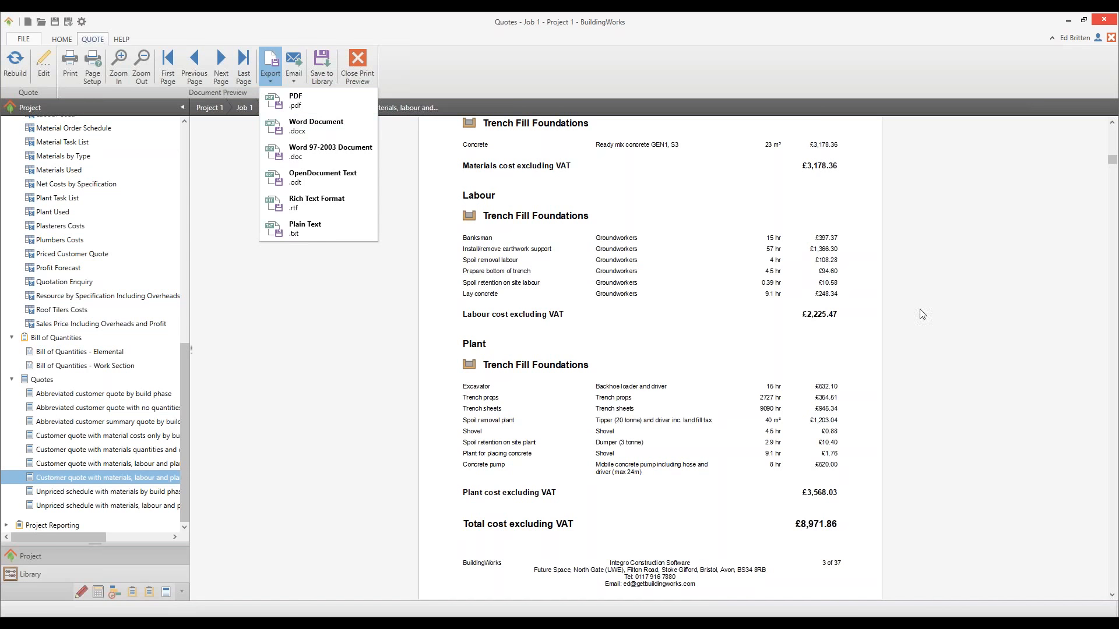
click(613, 318)
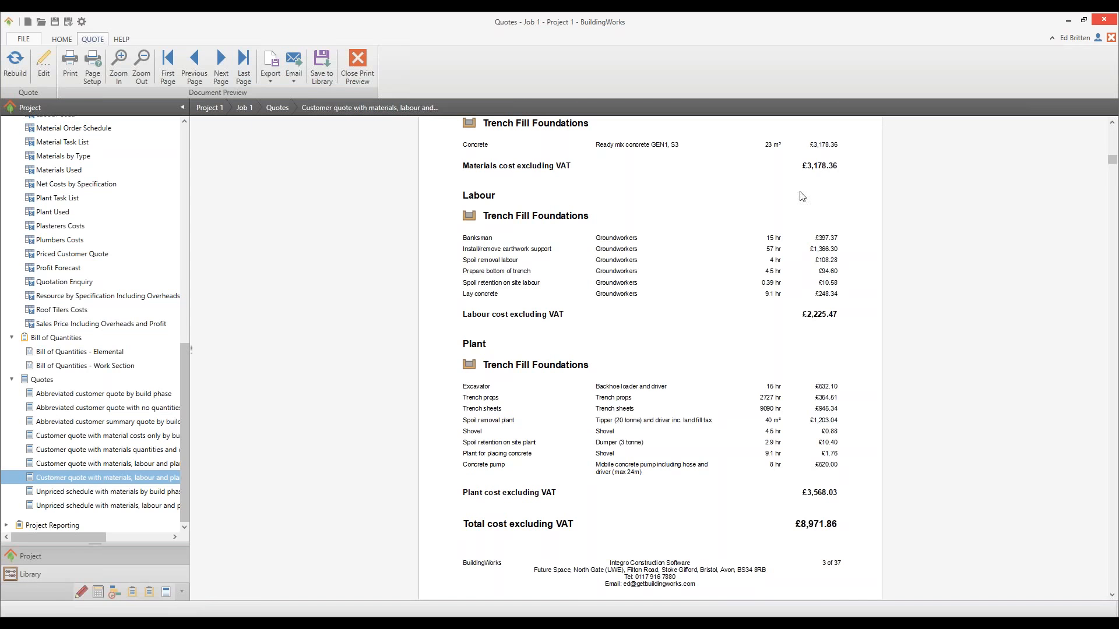
Reopen the abbreviated customer quote by build phase and review its Summary, Acceptance of Estimate/Variation and Terms & Conditions pages.
click(91, 395)
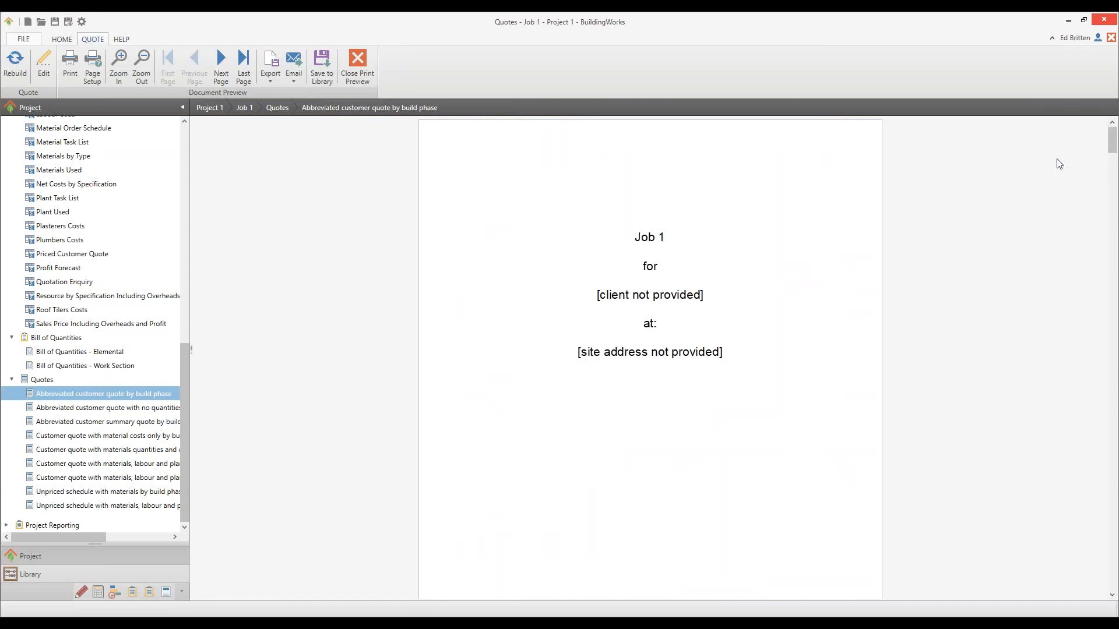
drag(1112, 140, 1113, 454)
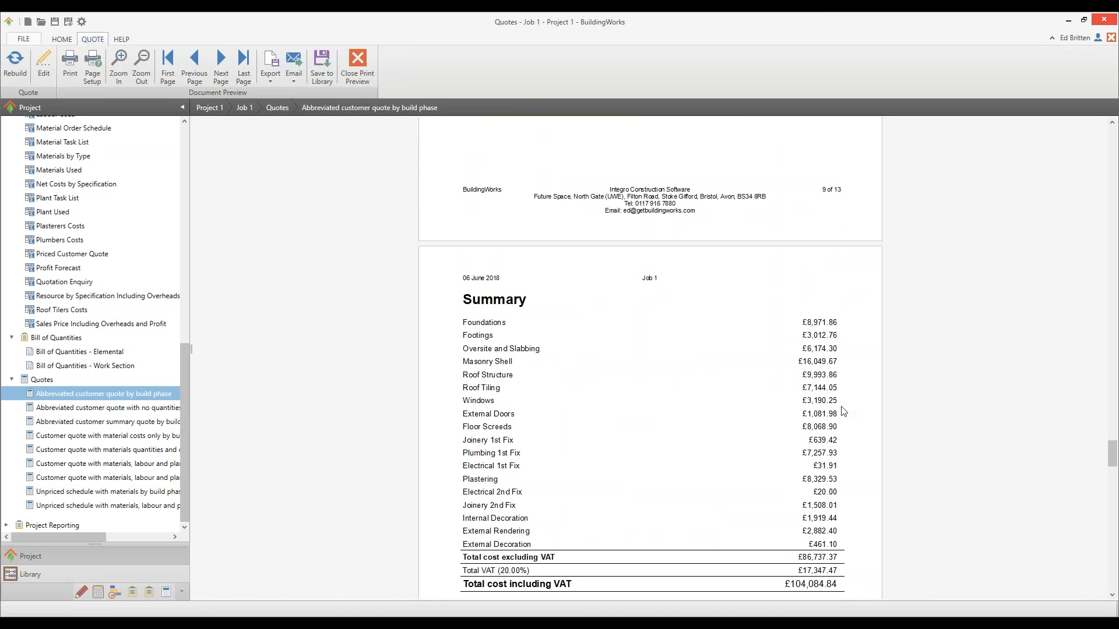
scroll(718, 422, down, 1)
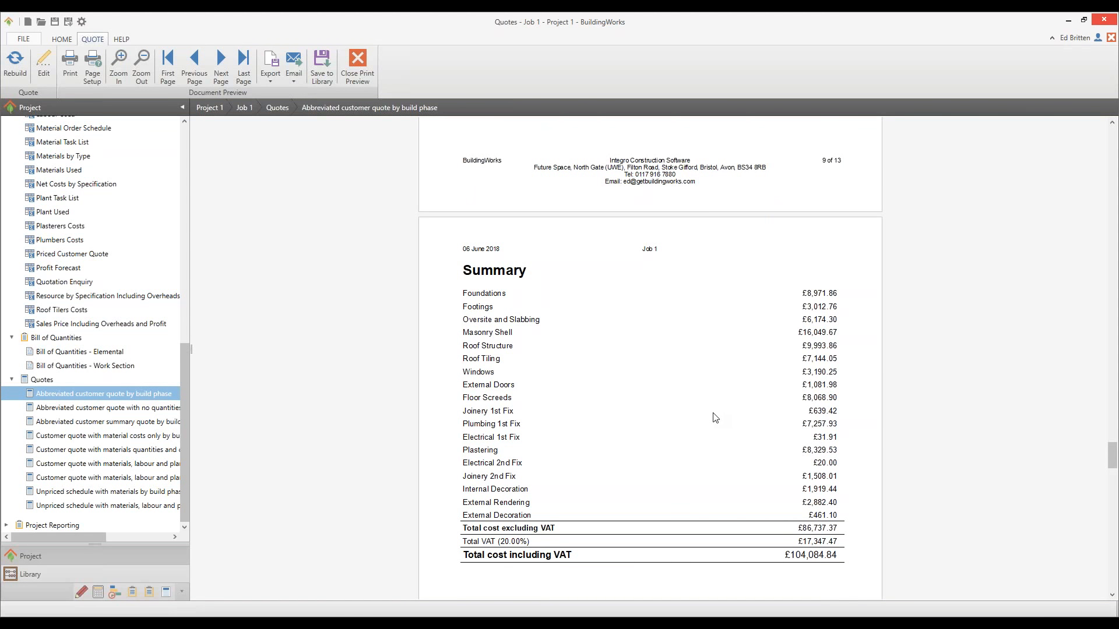
scroll(715, 417, down, 15)
scroll(710, 409, down, 8)
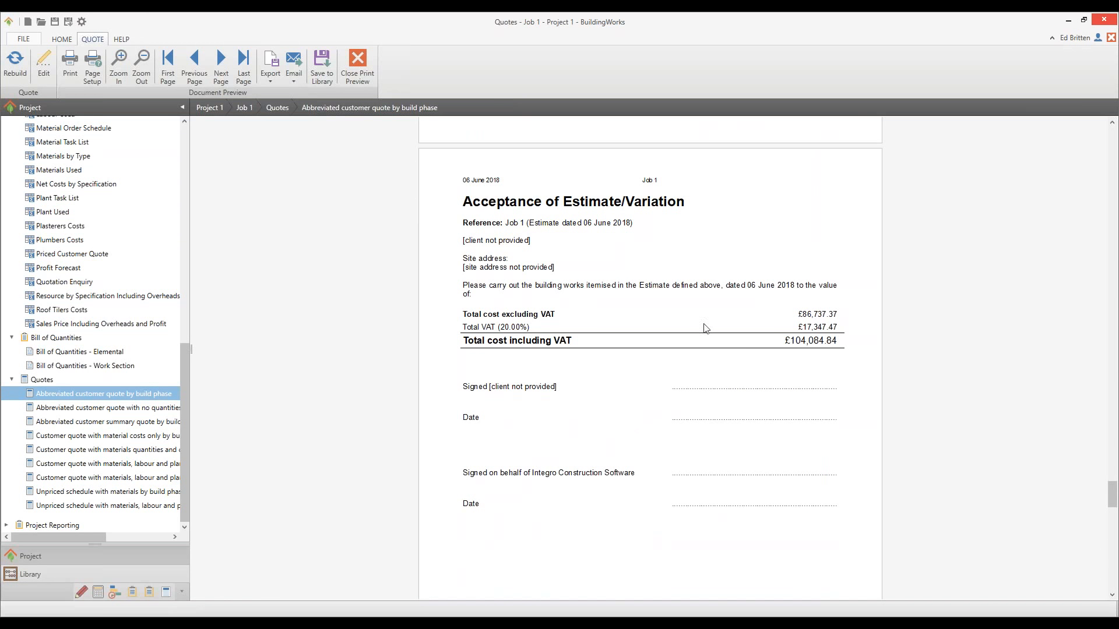
scroll(736, 350, down, 4)
scroll(737, 351, down, 20)
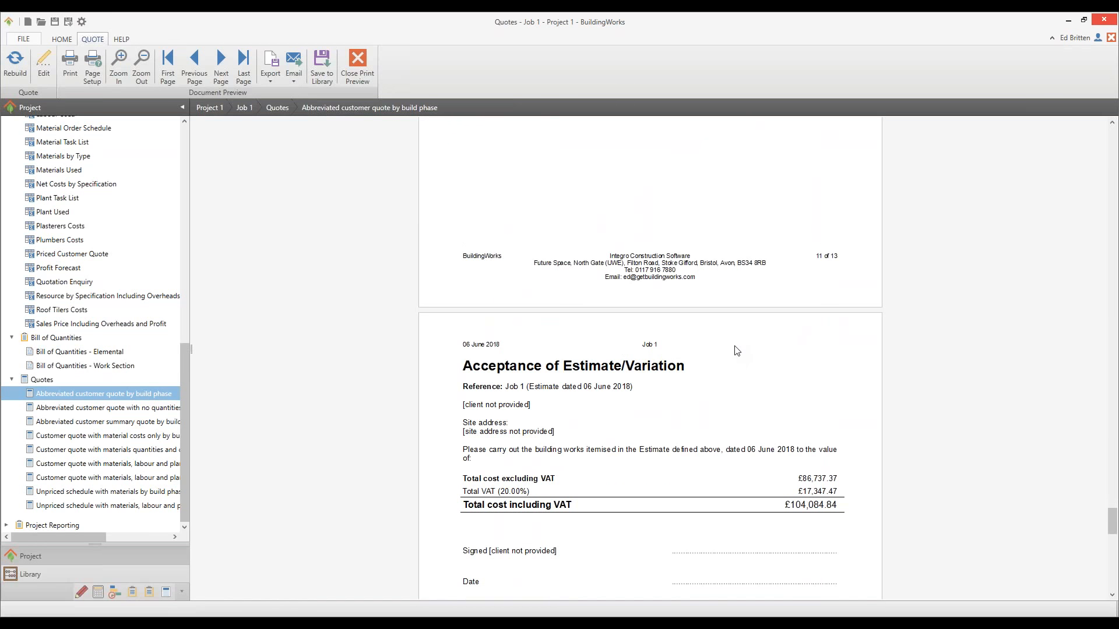
scroll(736, 350, down, 8)
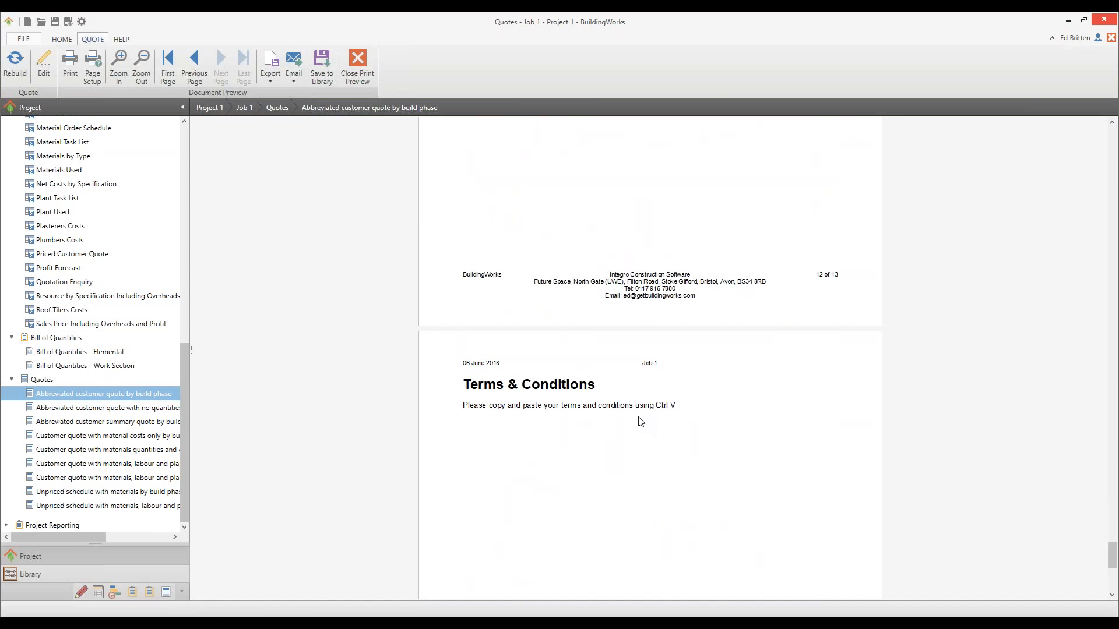
Edit the abbreviated quote's breakdown to hide the materials, labour and plant subtotals, and check the build phase costs in the rebuilt quote.
click(44, 74)
click(308, 167)
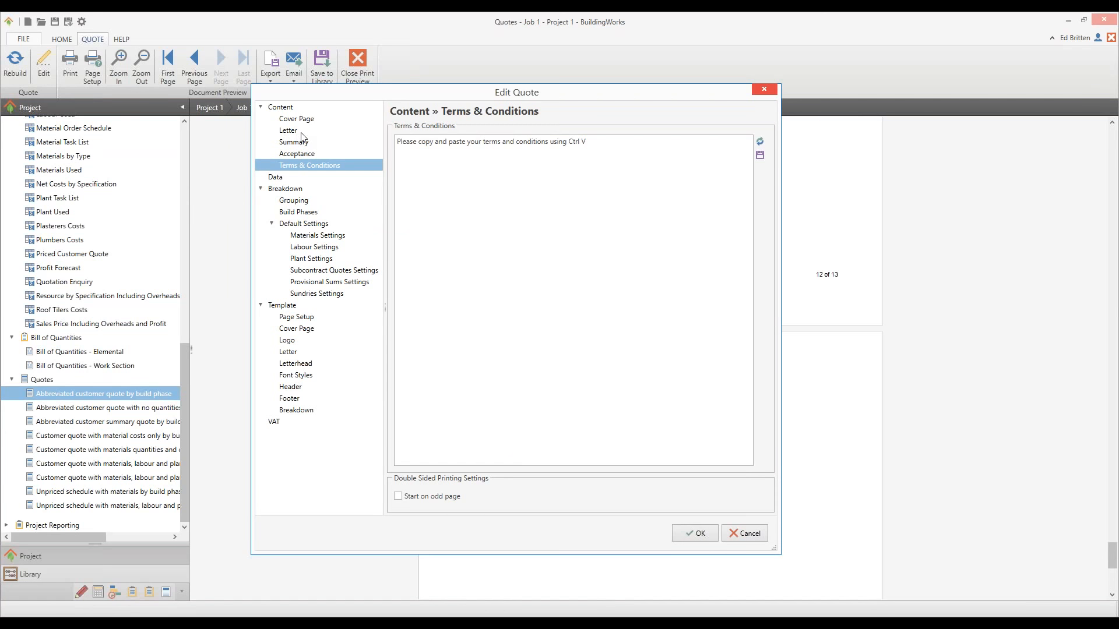
click(326, 235)
click(391, 148)
click(328, 248)
click(392, 147)
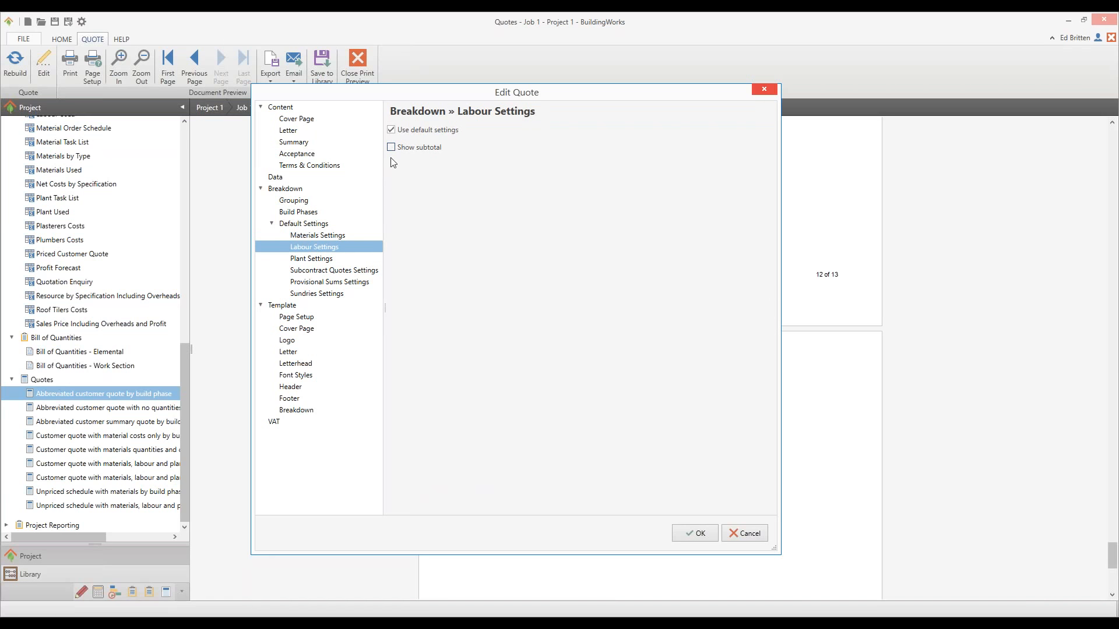
click(323, 258)
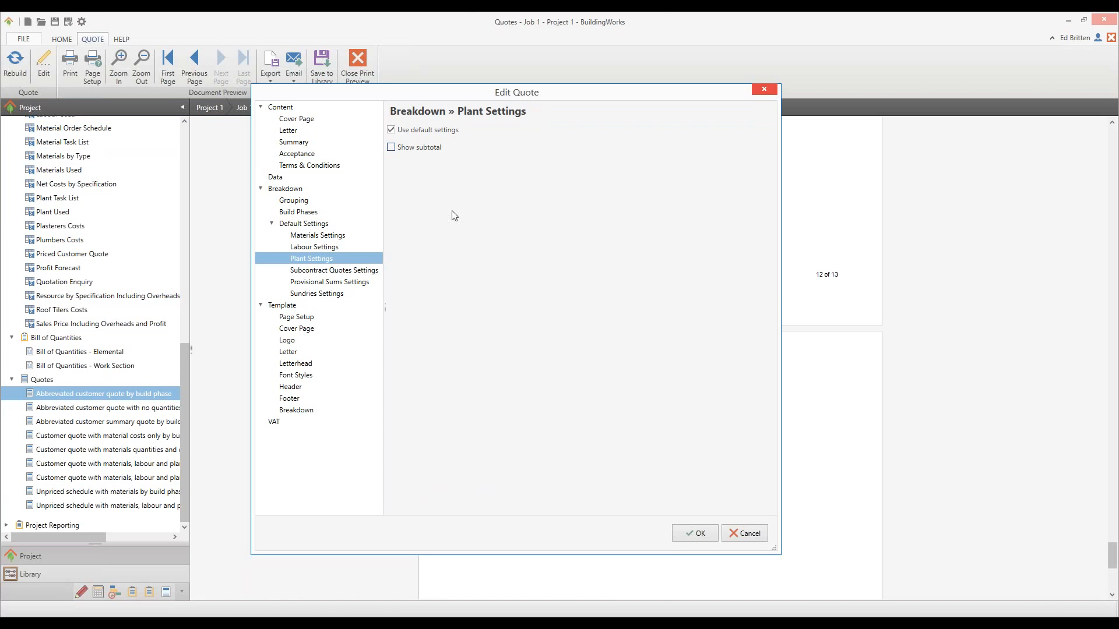
click(679, 531)
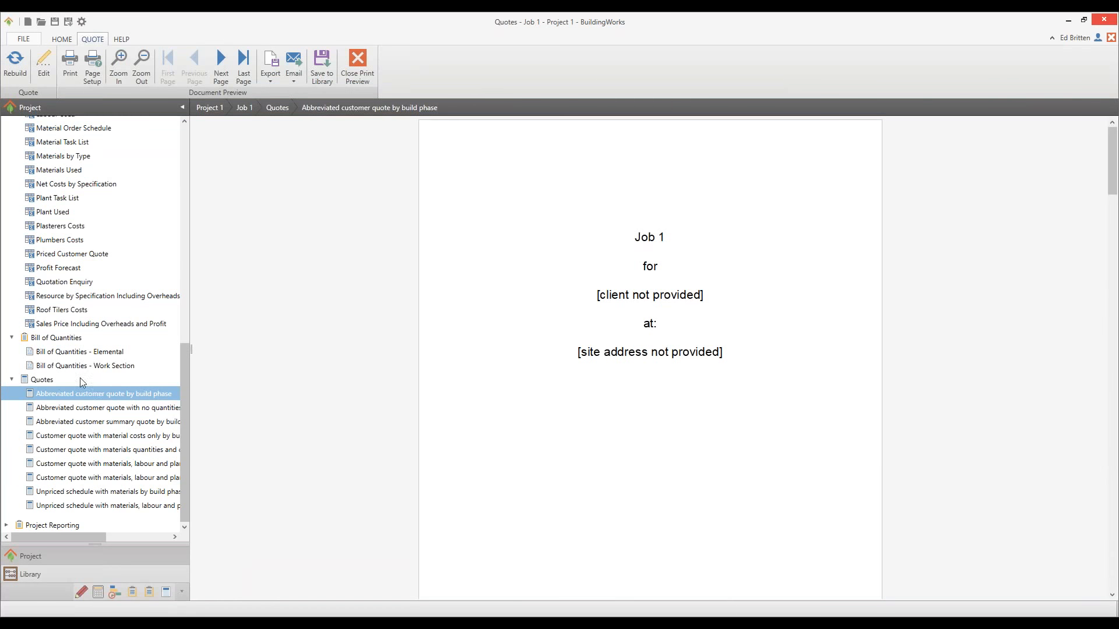
scroll(933, 248, down, 10)
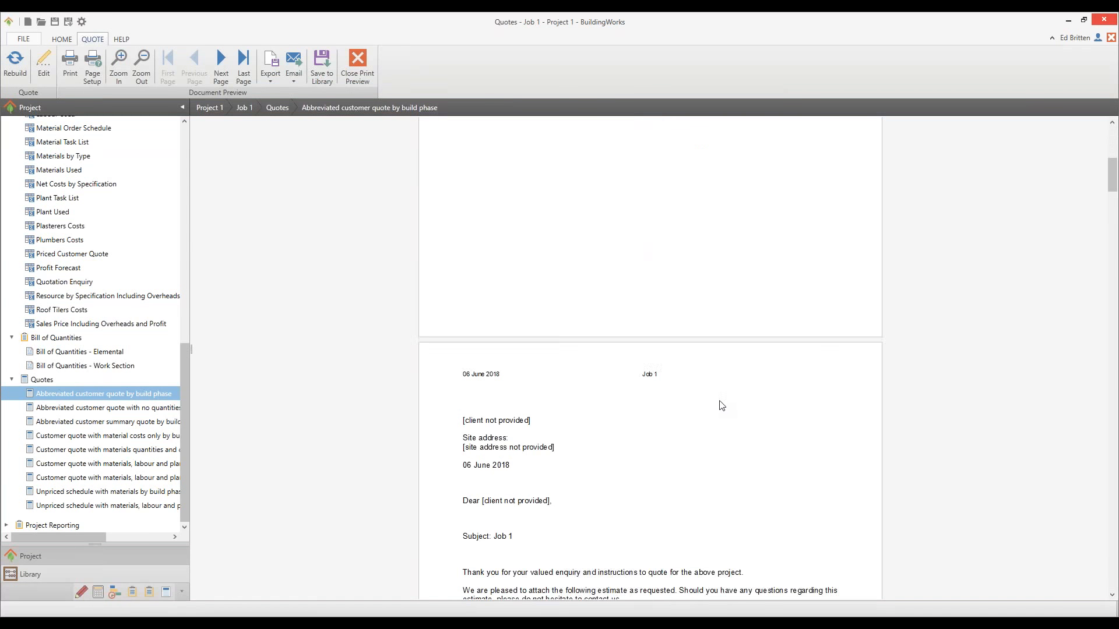
scroll(699, 404, down, 8)
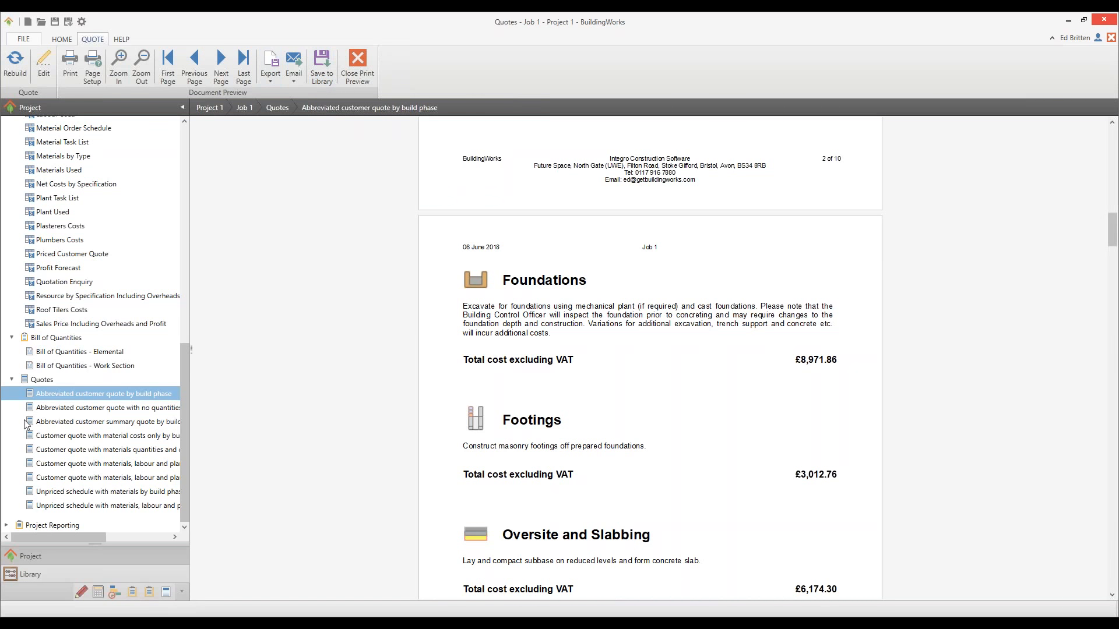
Collapse the job's quotes, switch to the library and look through the Labour resources and their hourly rates.
click(12, 380)
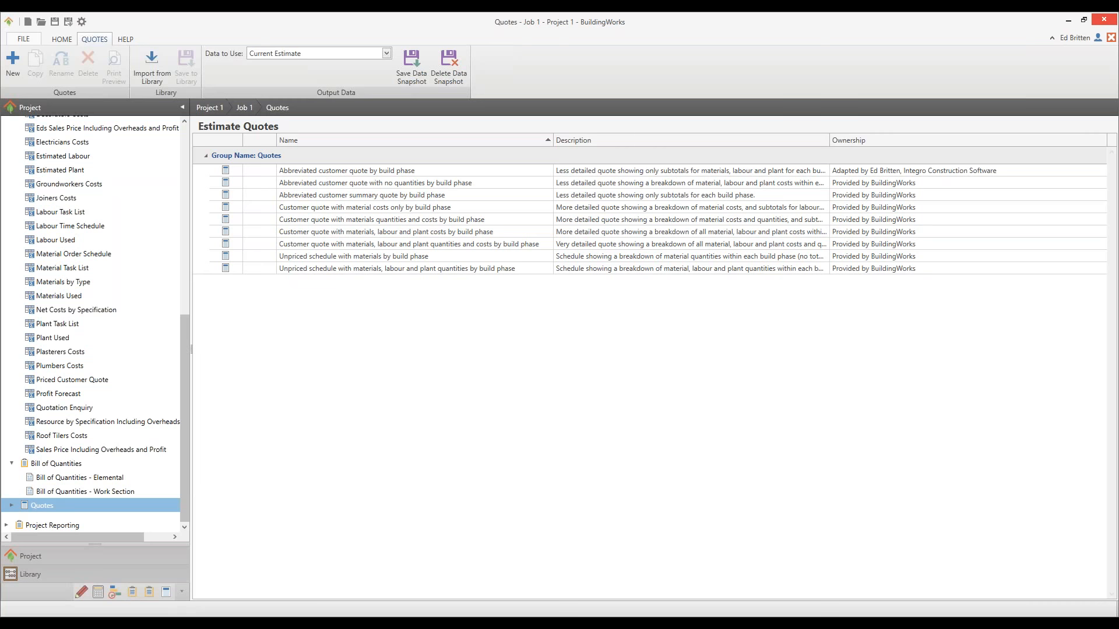
click(31, 574)
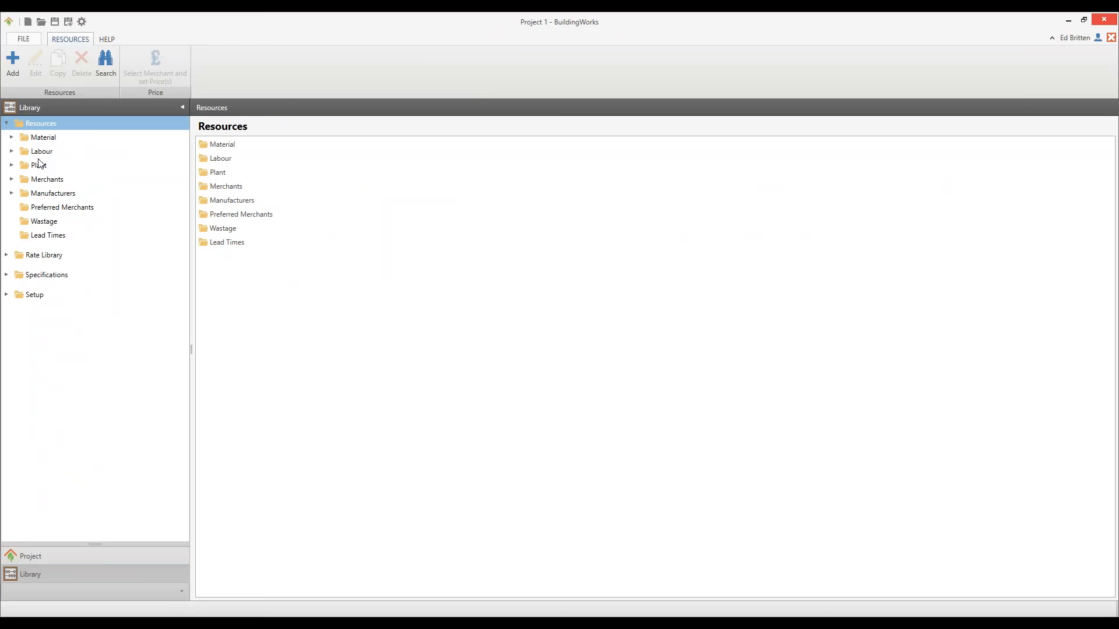
click(25, 151)
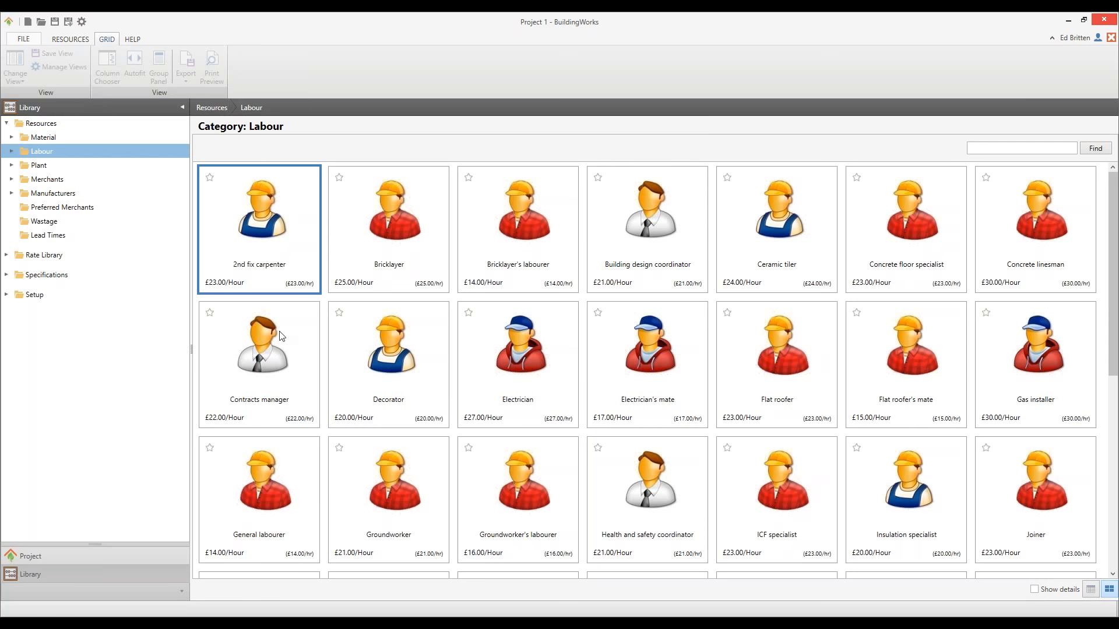
drag(1113, 234, 1114, 426)
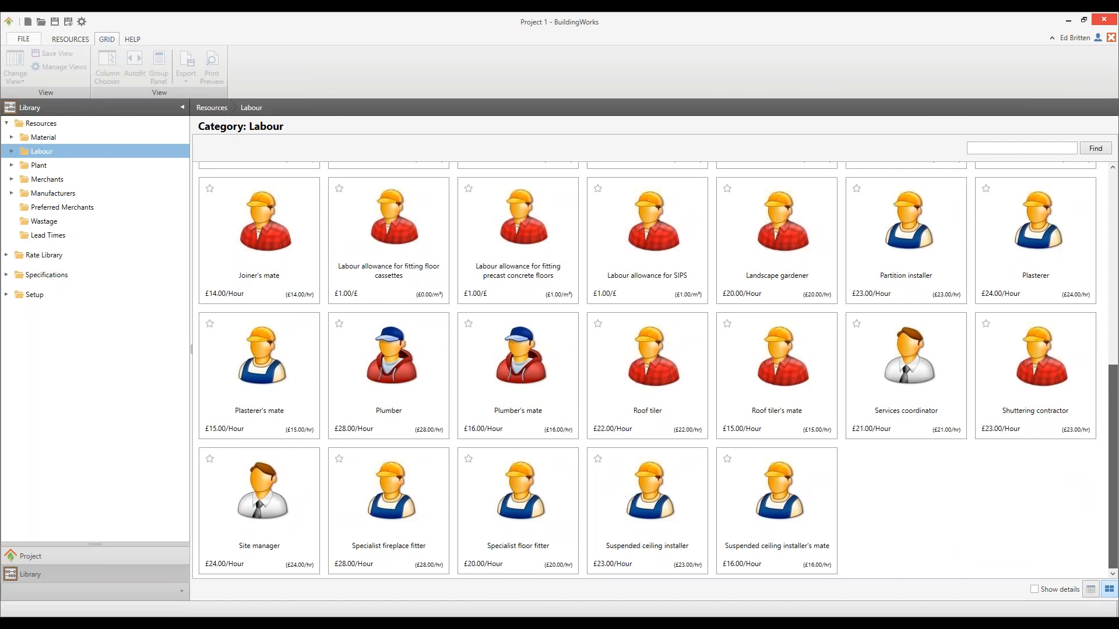
drag(1114, 405, 1114, 213)
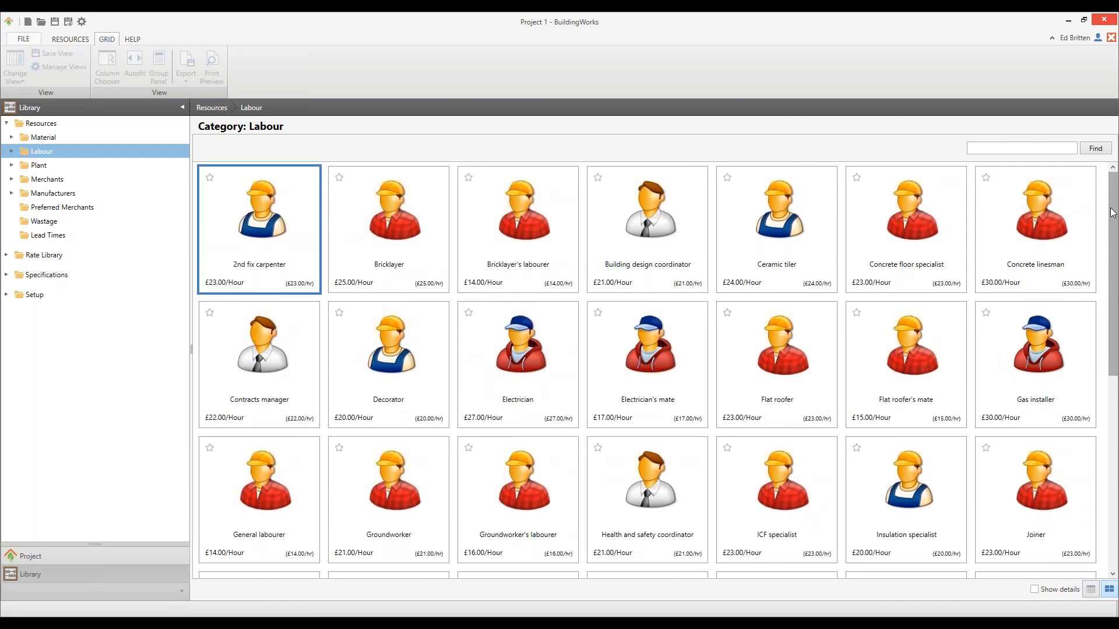
Set the Bricklayer's labourer list price under the merchant Me to £16.00/Hour and use that price in the project.
click(528, 251)
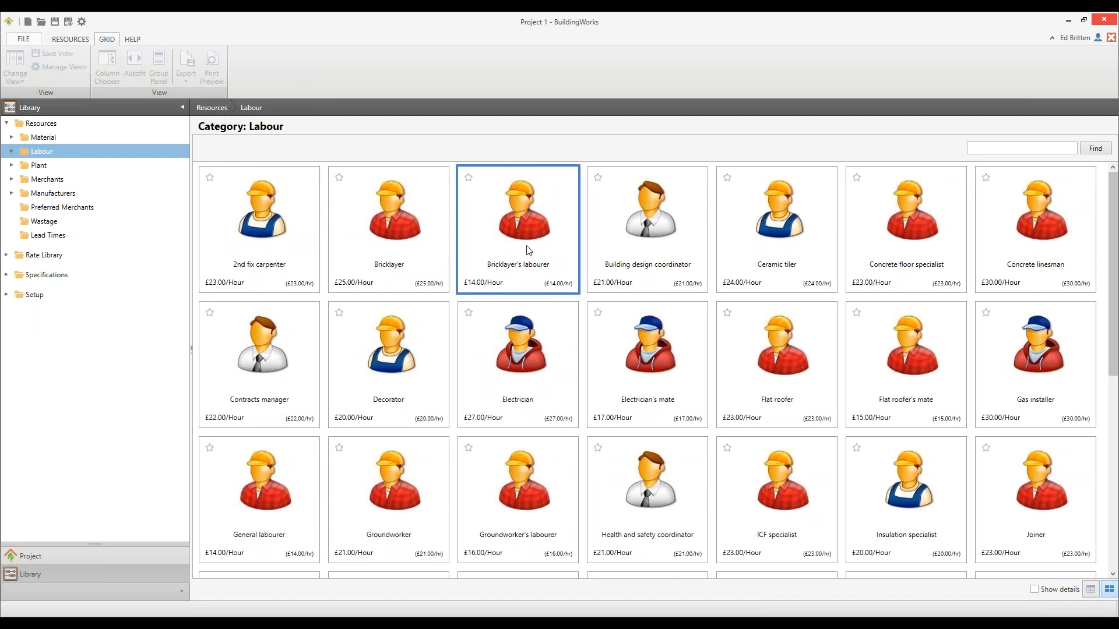
right_click(528, 251)
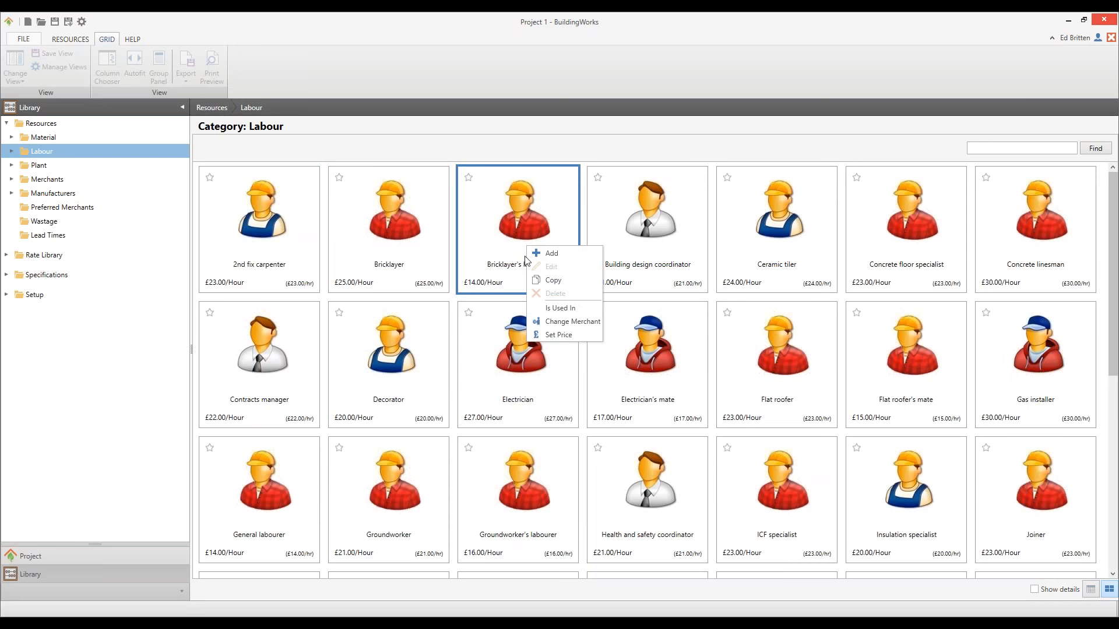
click(565, 334)
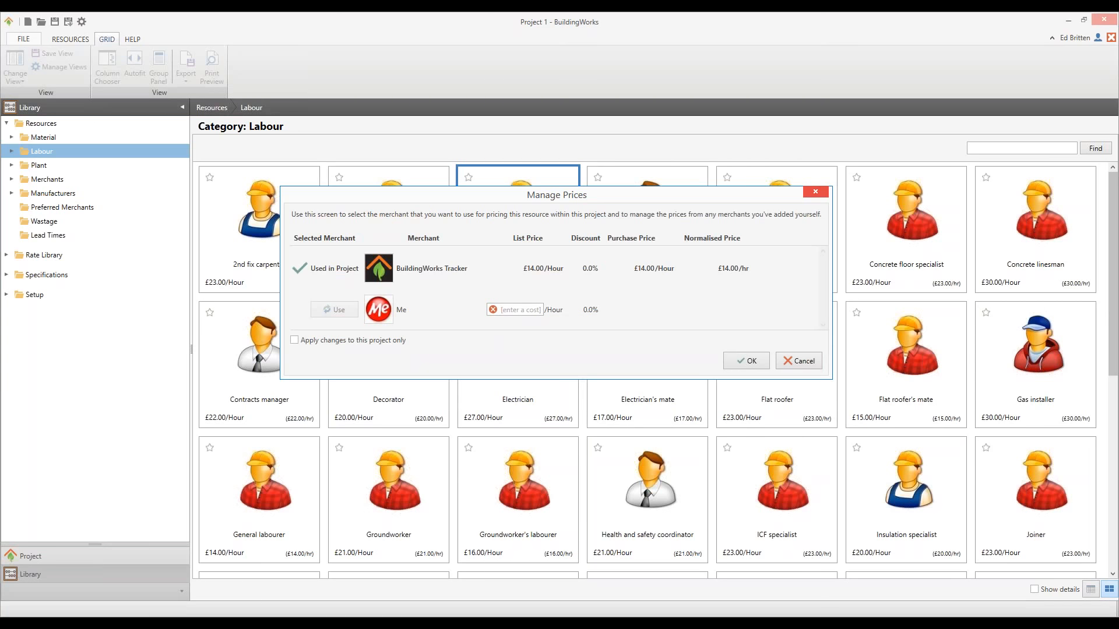
click(510, 309)
text(16)
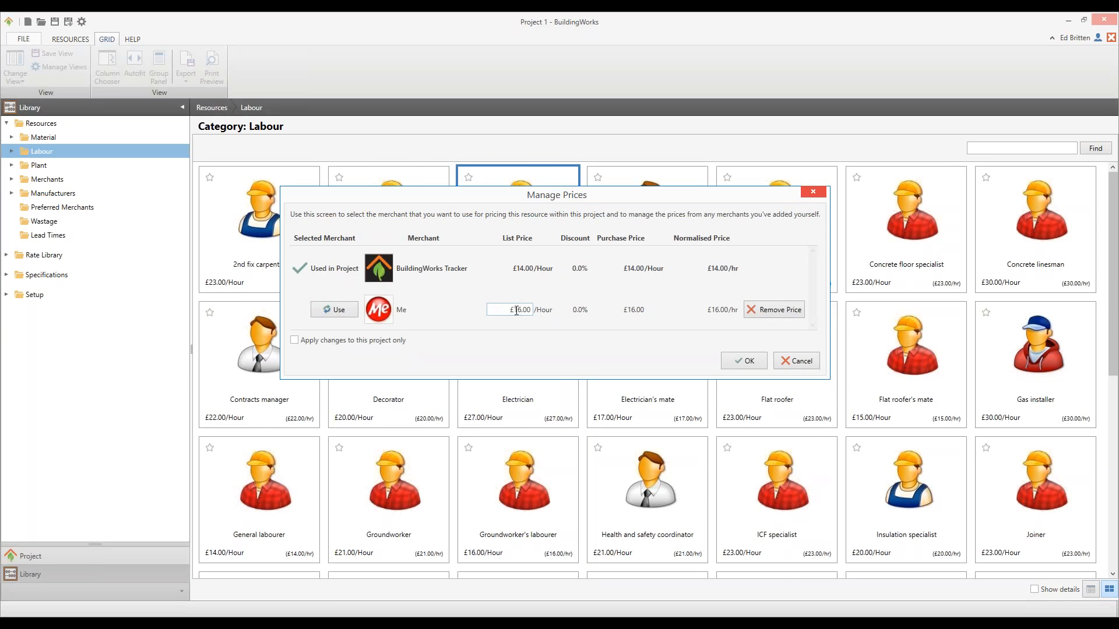
click(337, 311)
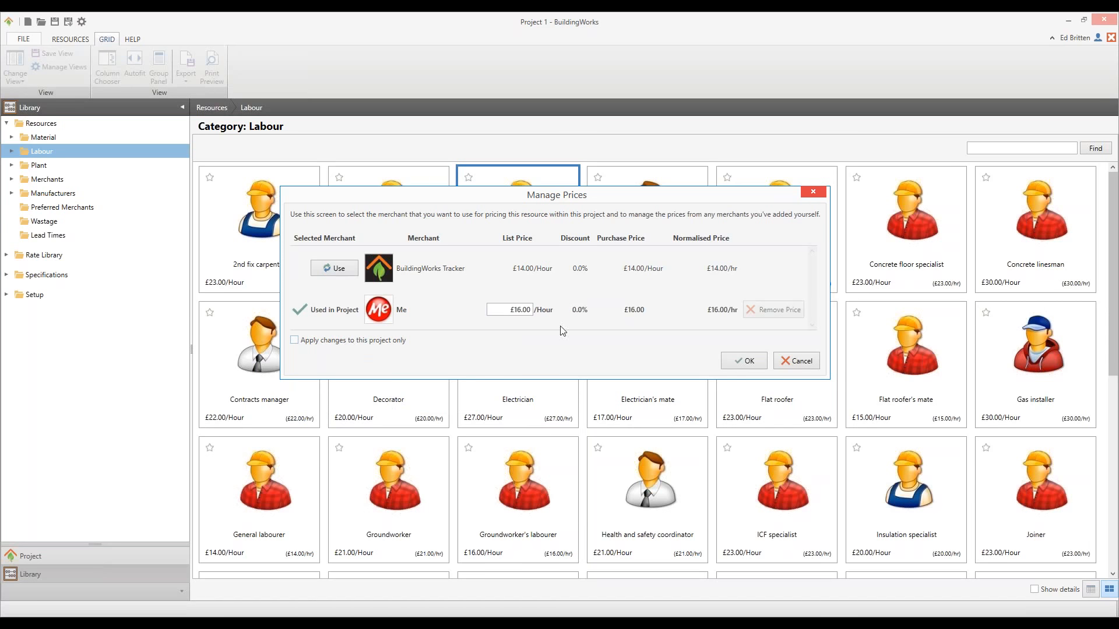
click(746, 361)
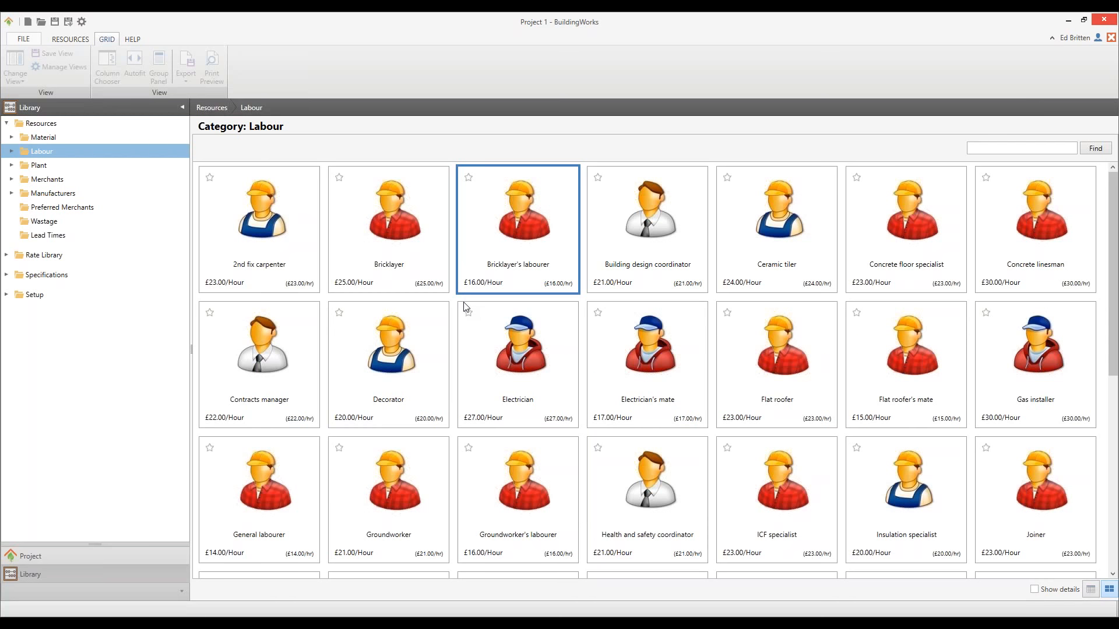
Switch the Bricklayer's merchant used in the project to BuildingWorks Tracker.
right_click(387, 267)
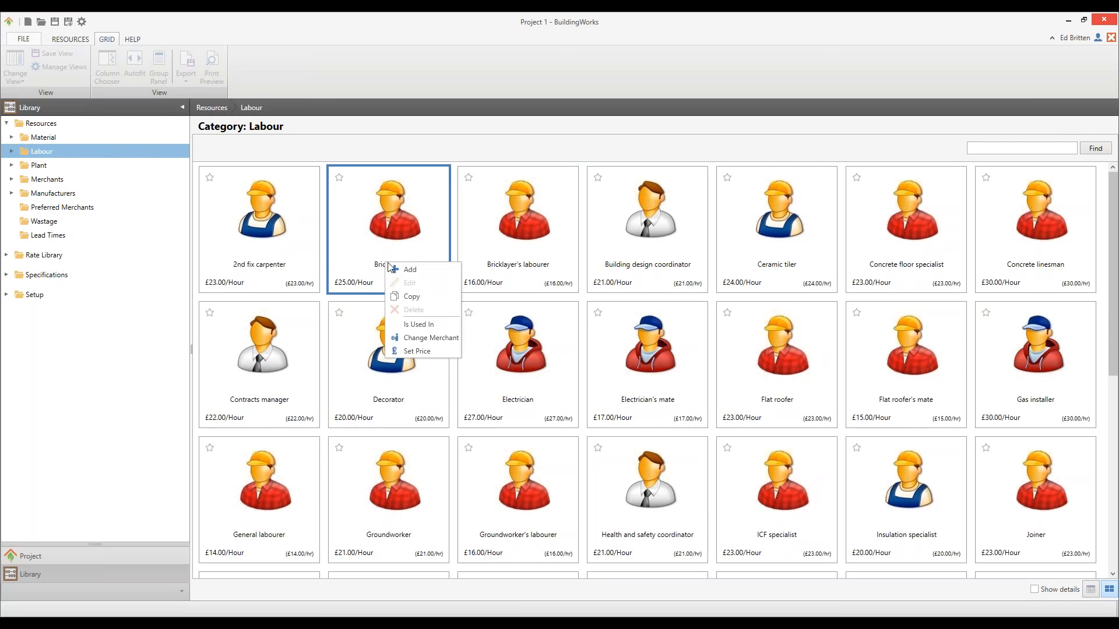
click(455, 353)
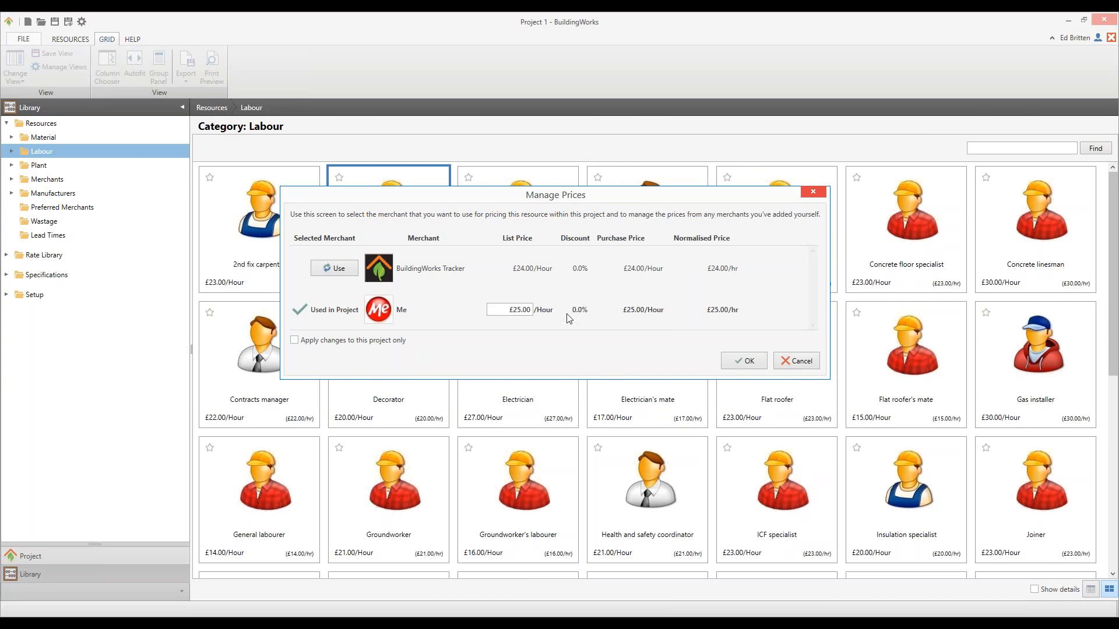
click(343, 271)
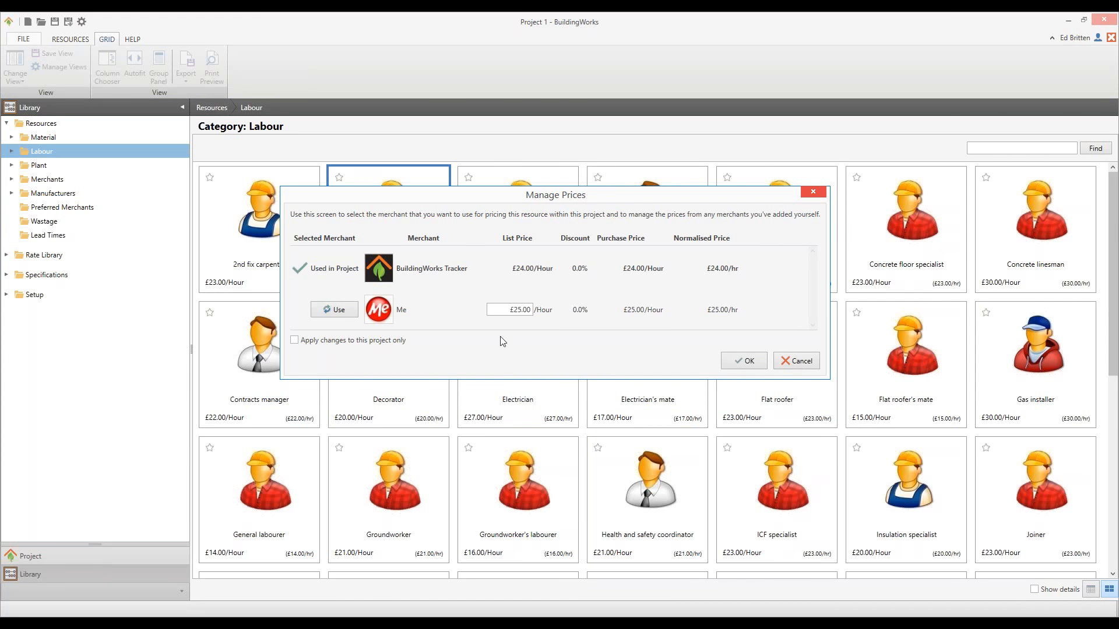
click(746, 362)
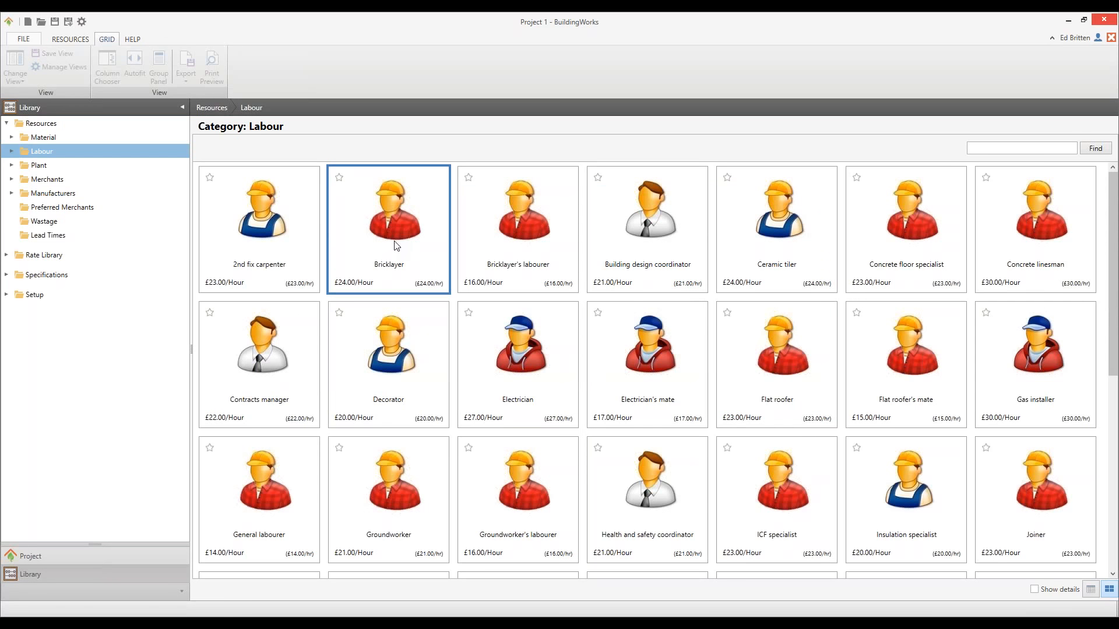
Set the Bricklayer's list price under the merchant Me to £28.00/Hour and use that price in the project.
right_click(388, 261)
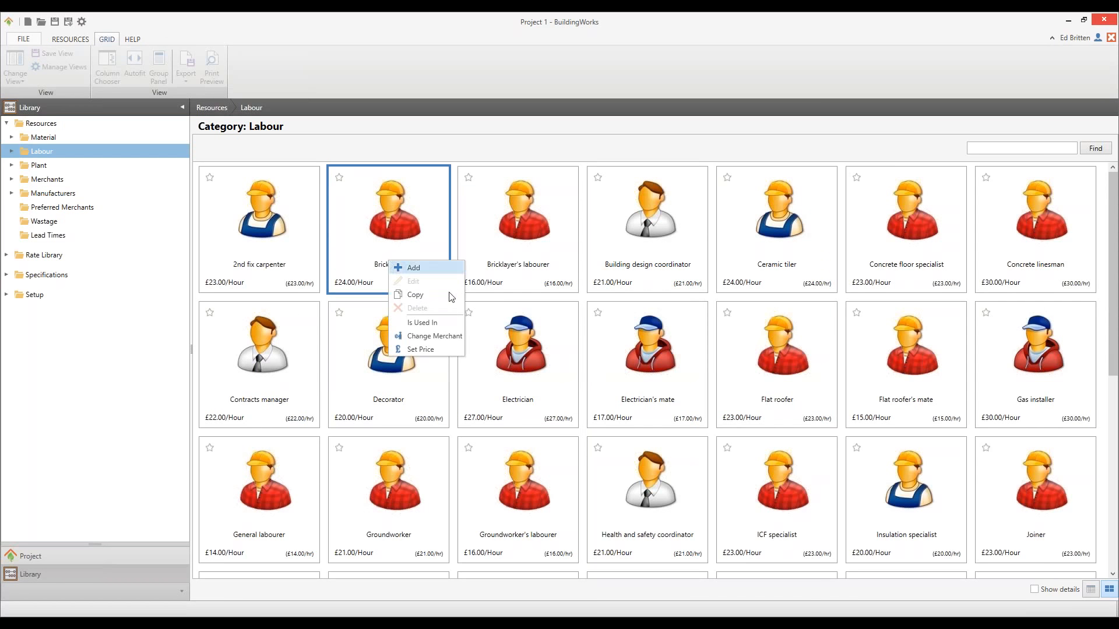
click(430, 350)
click(520, 309)
text(8)
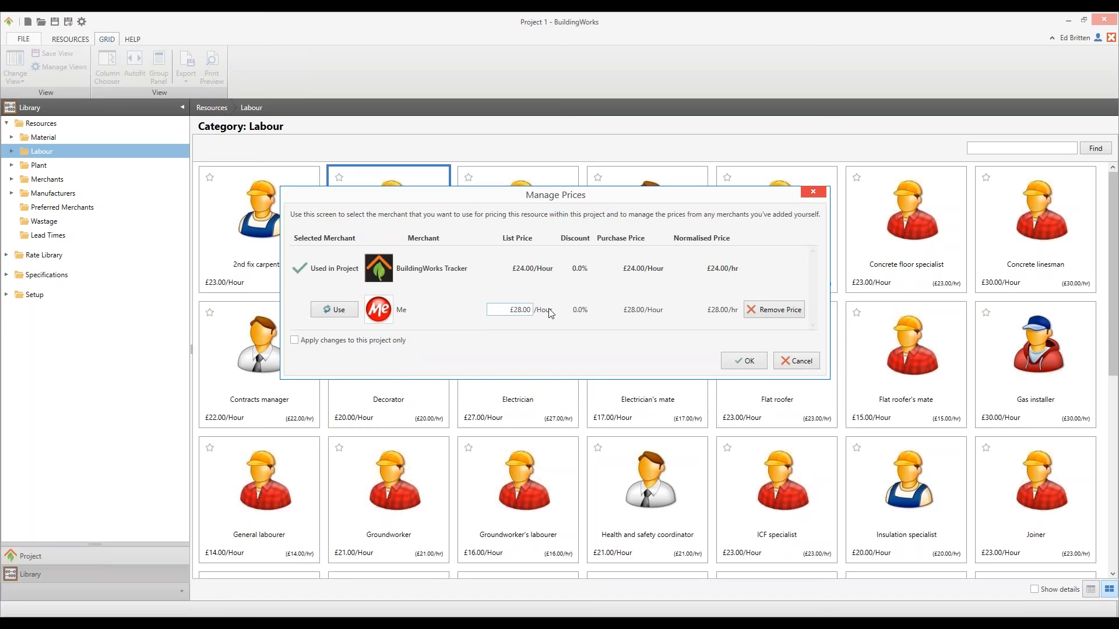
click(348, 315)
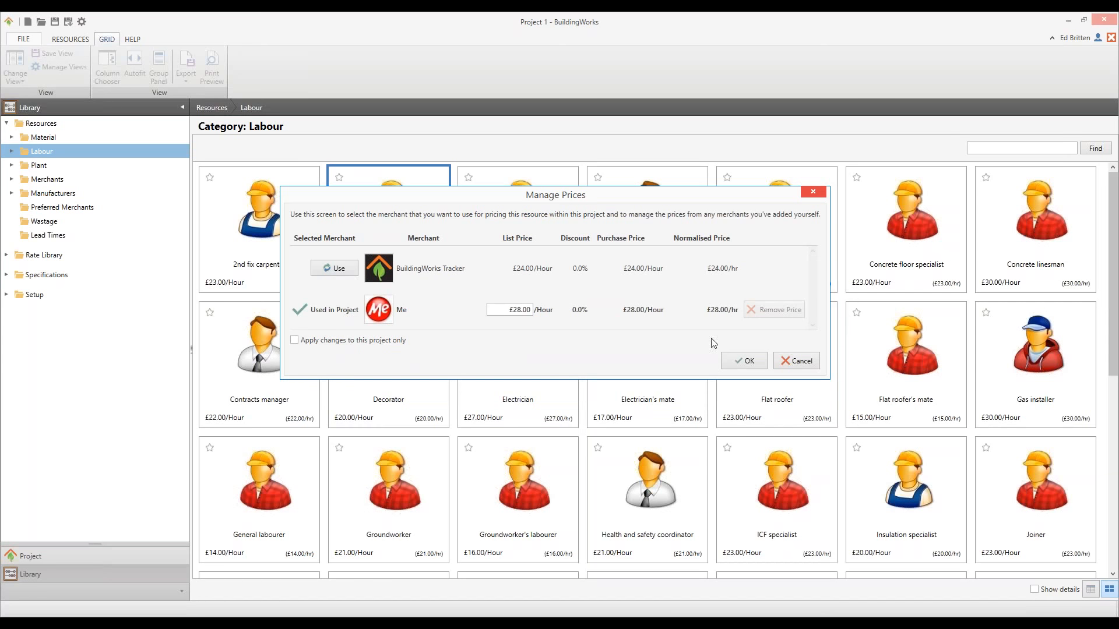
click(743, 361)
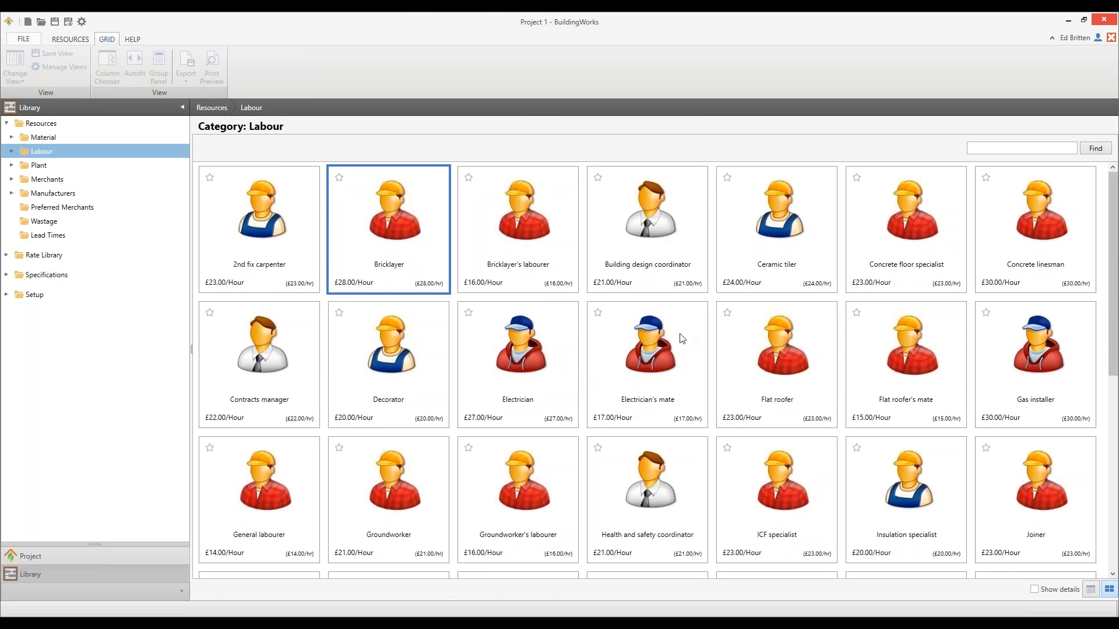
In the Aggregates materials under Cements and aggregates, price the All in ballast bulk bag at £37.00 each under Me and use it in the project.
click(12, 138)
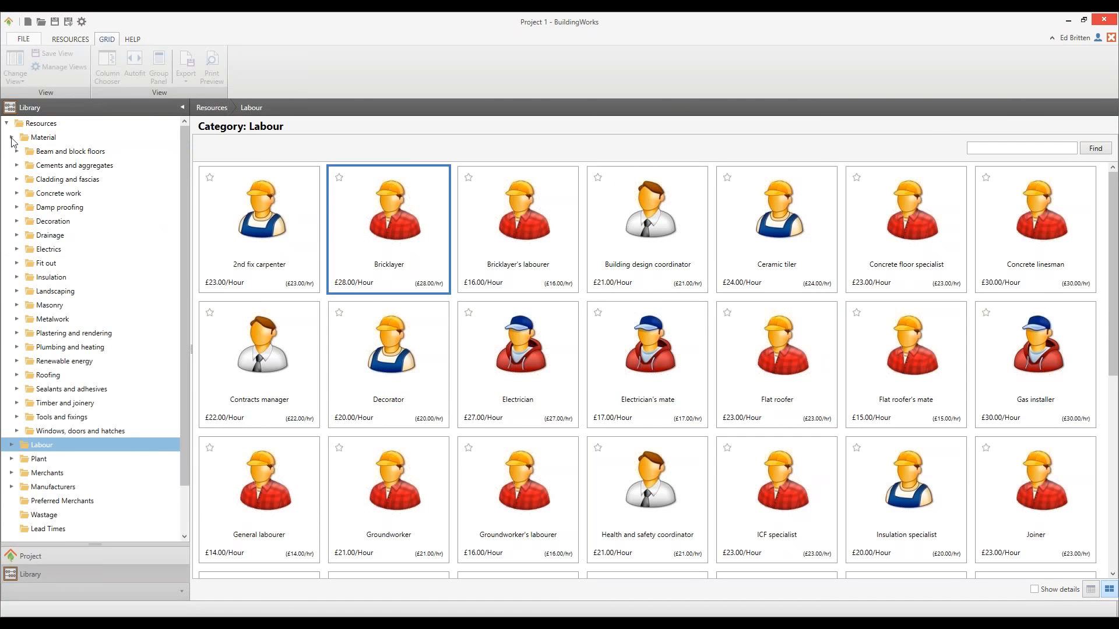
click(16, 166)
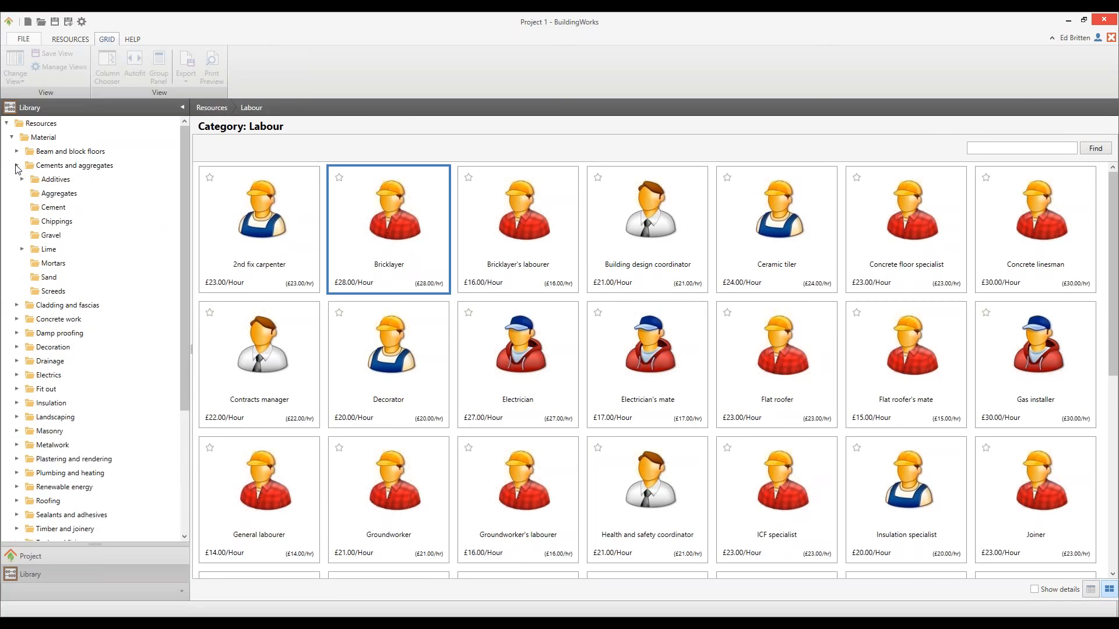
click(49, 193)
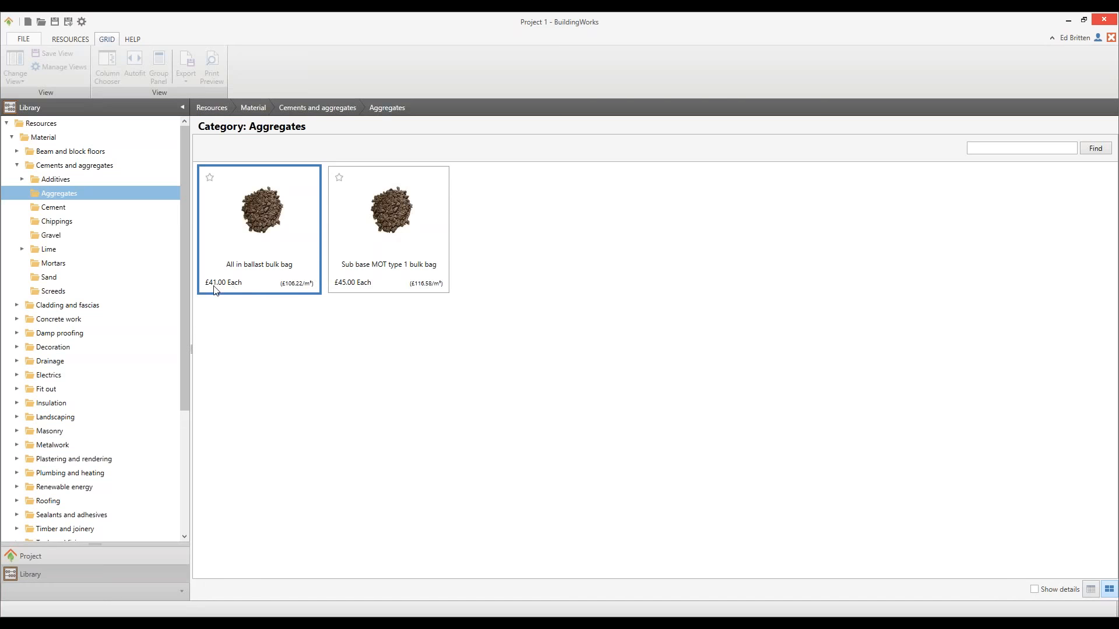
right_click(259, 250)
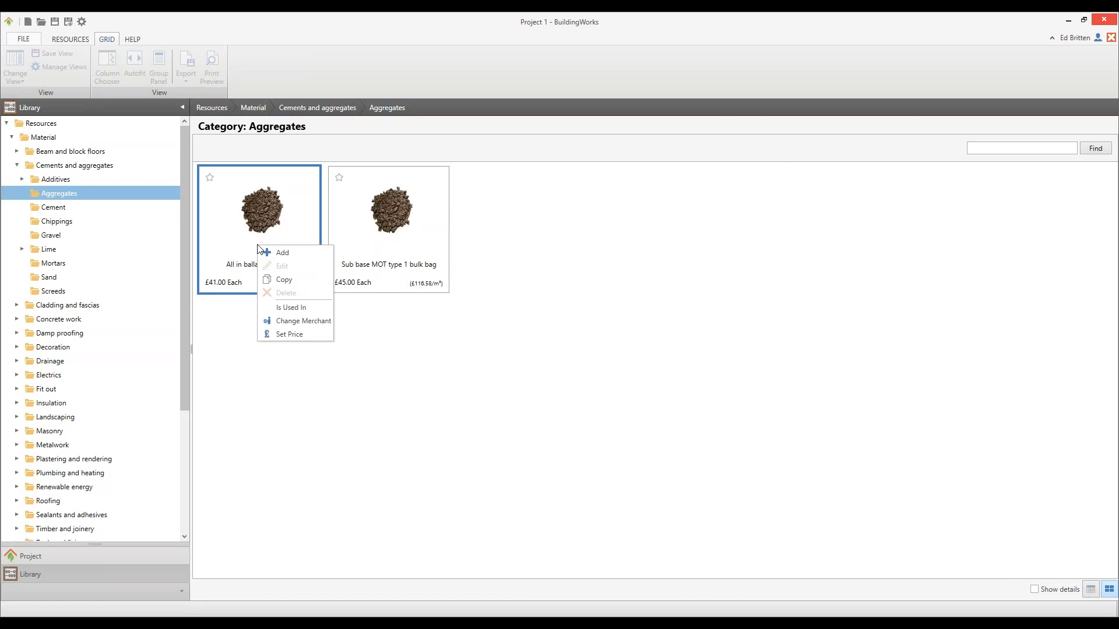
click(292, 335)
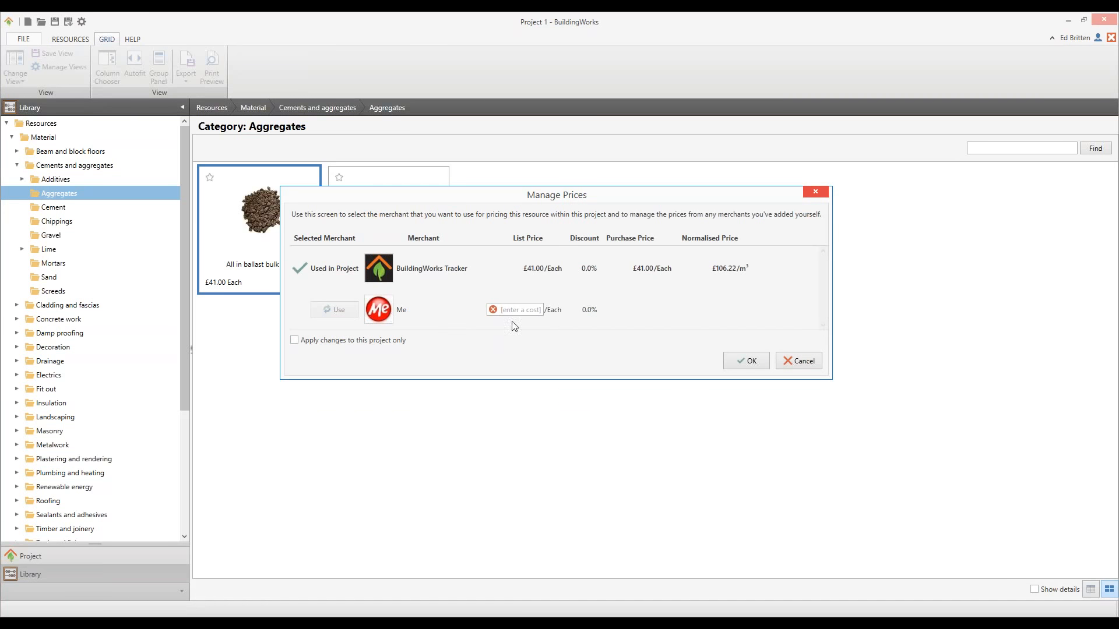
text(37)
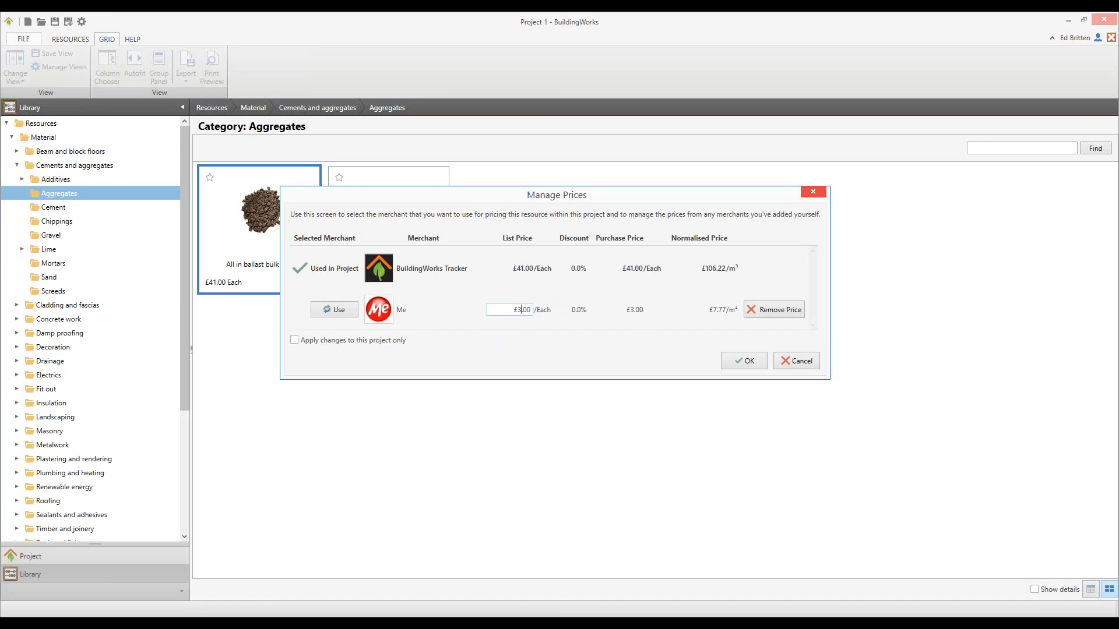
click(337, 312)
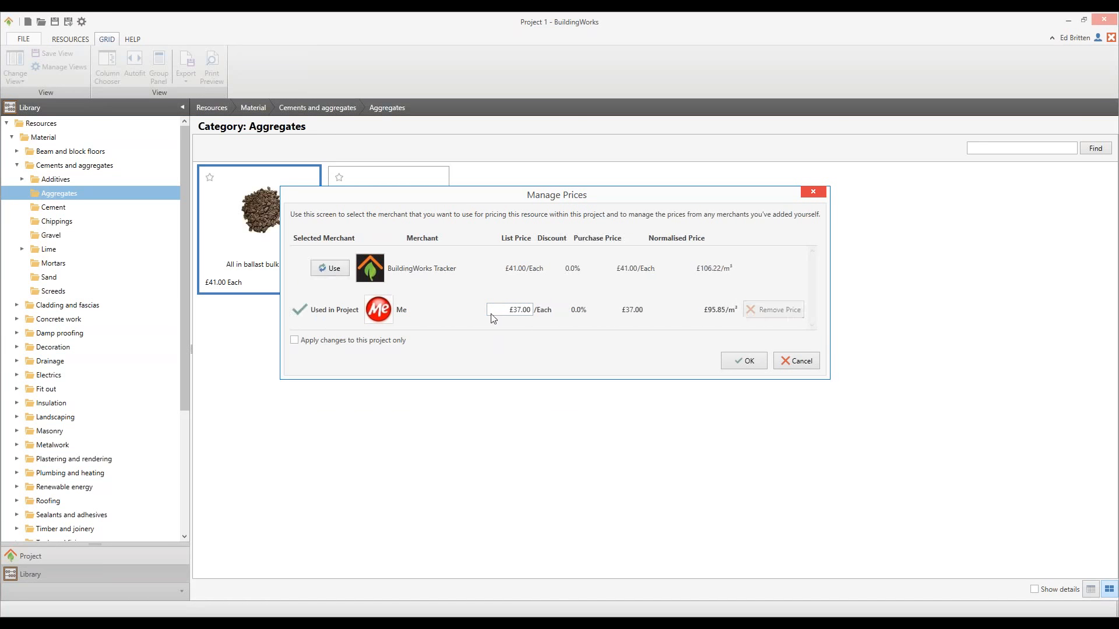
click(744, 360)
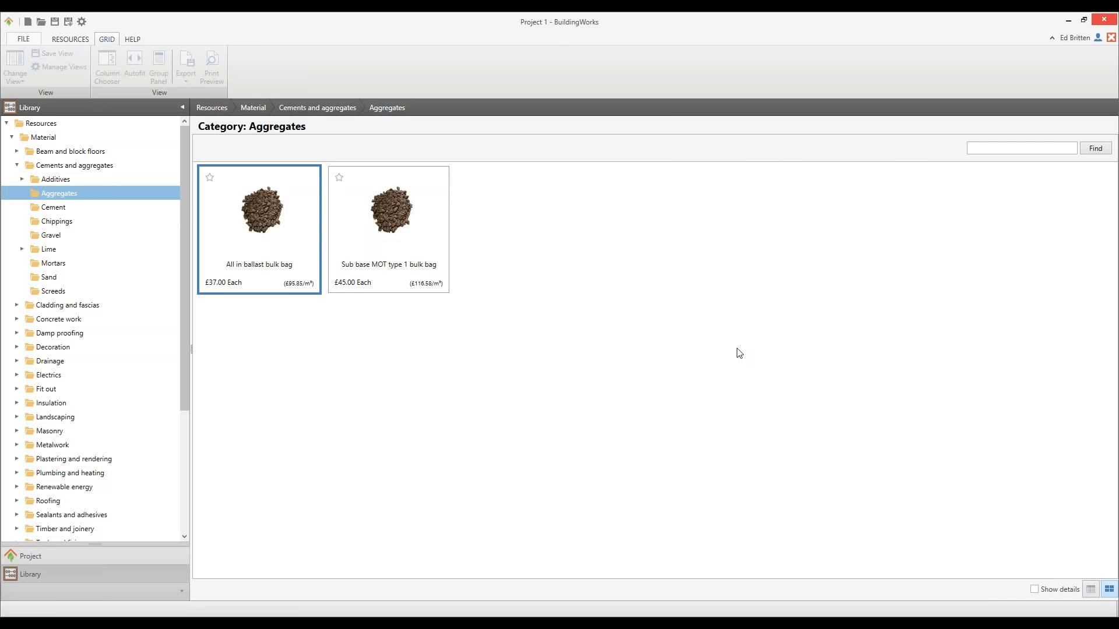
Return from the library to the project and go back to Job 1's estimate.
click(64, 557)
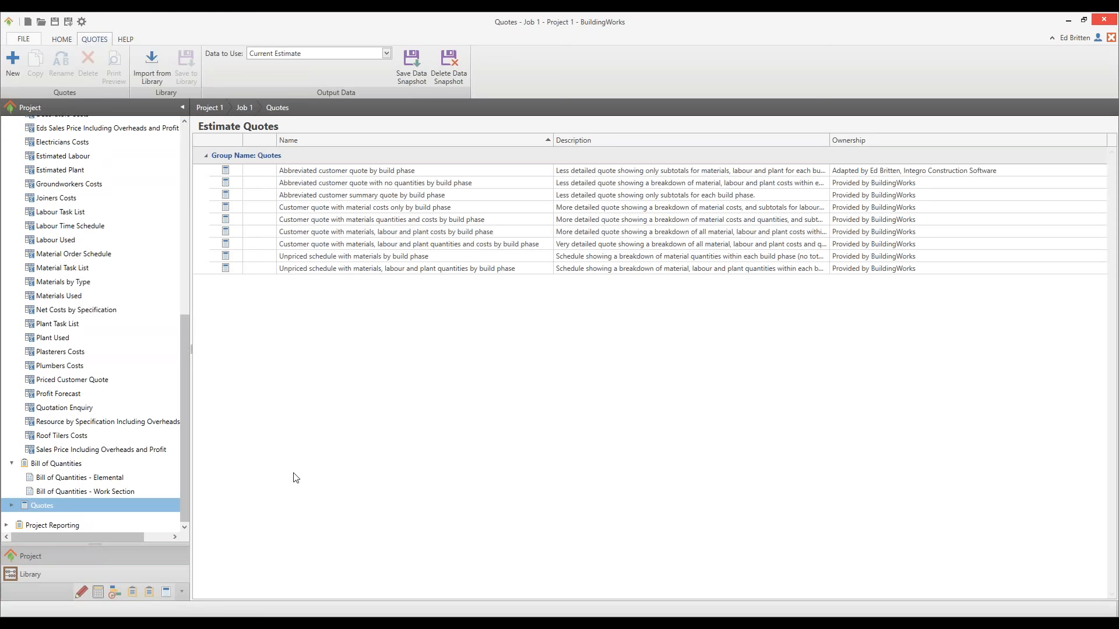
drag(181, 438, 183, 250)
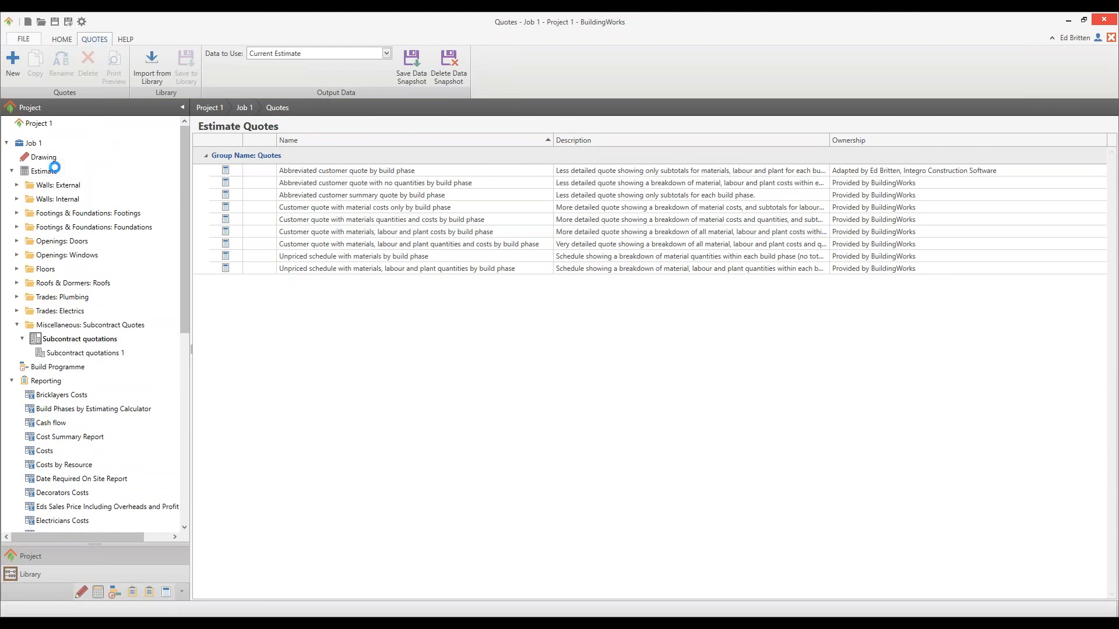